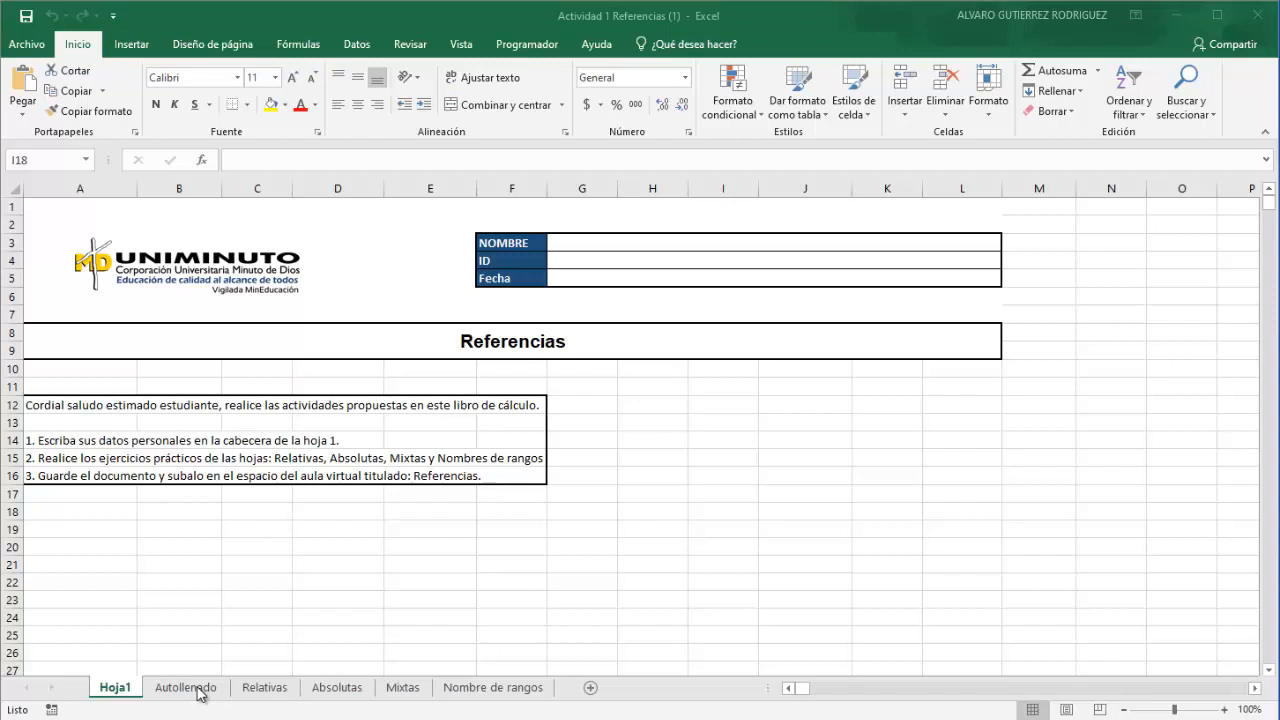
Open the Autollenado worksheet
left_click(200, 694)
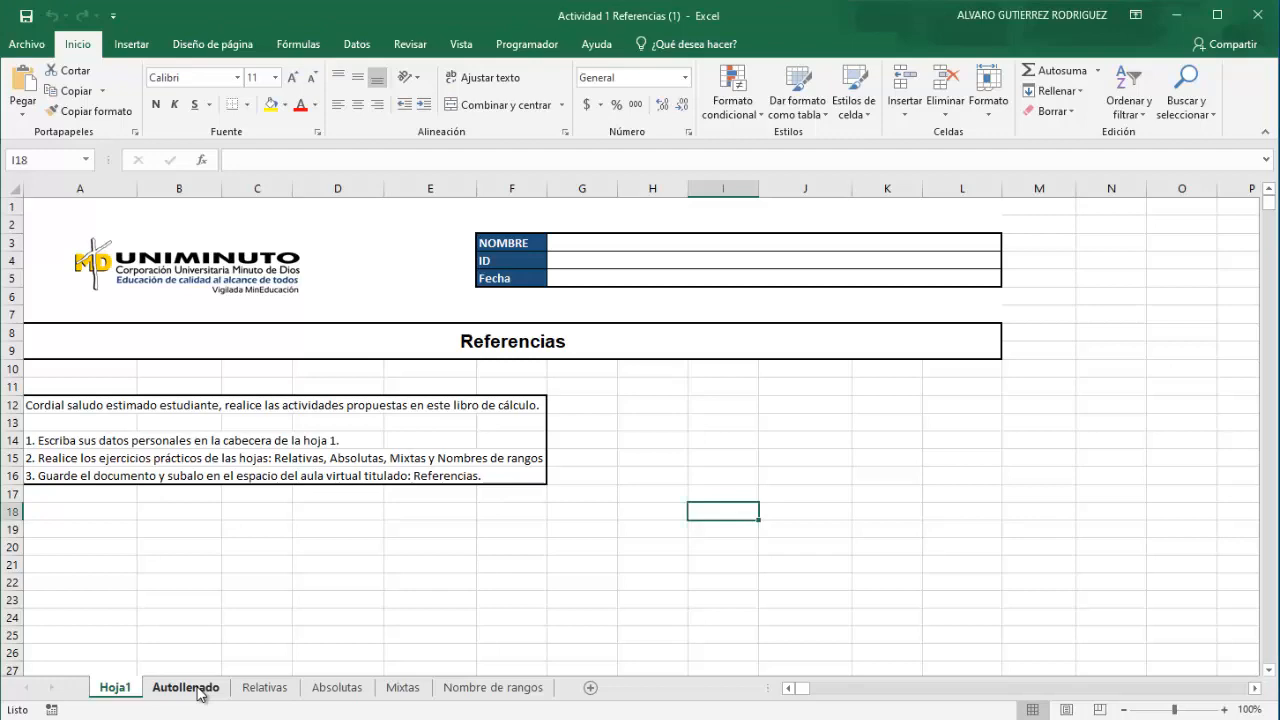
left_click(200, 690)
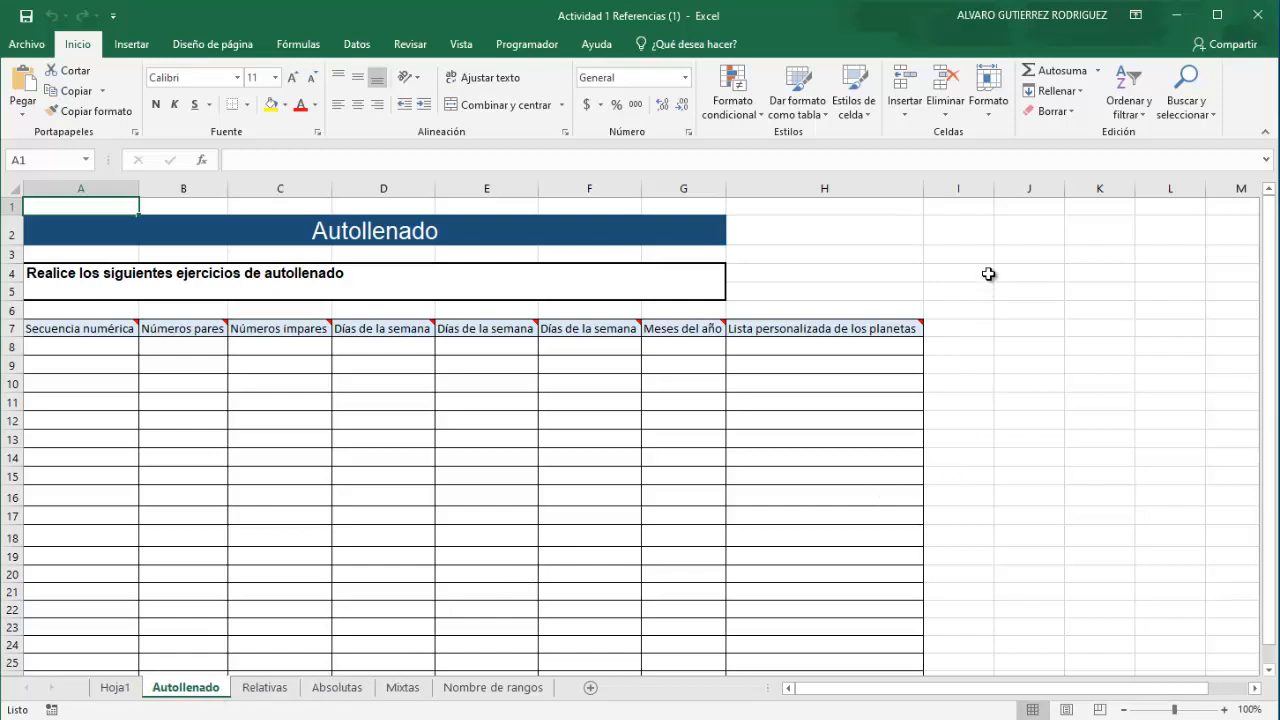
left_click_drag(978, 256, 1170, 441)
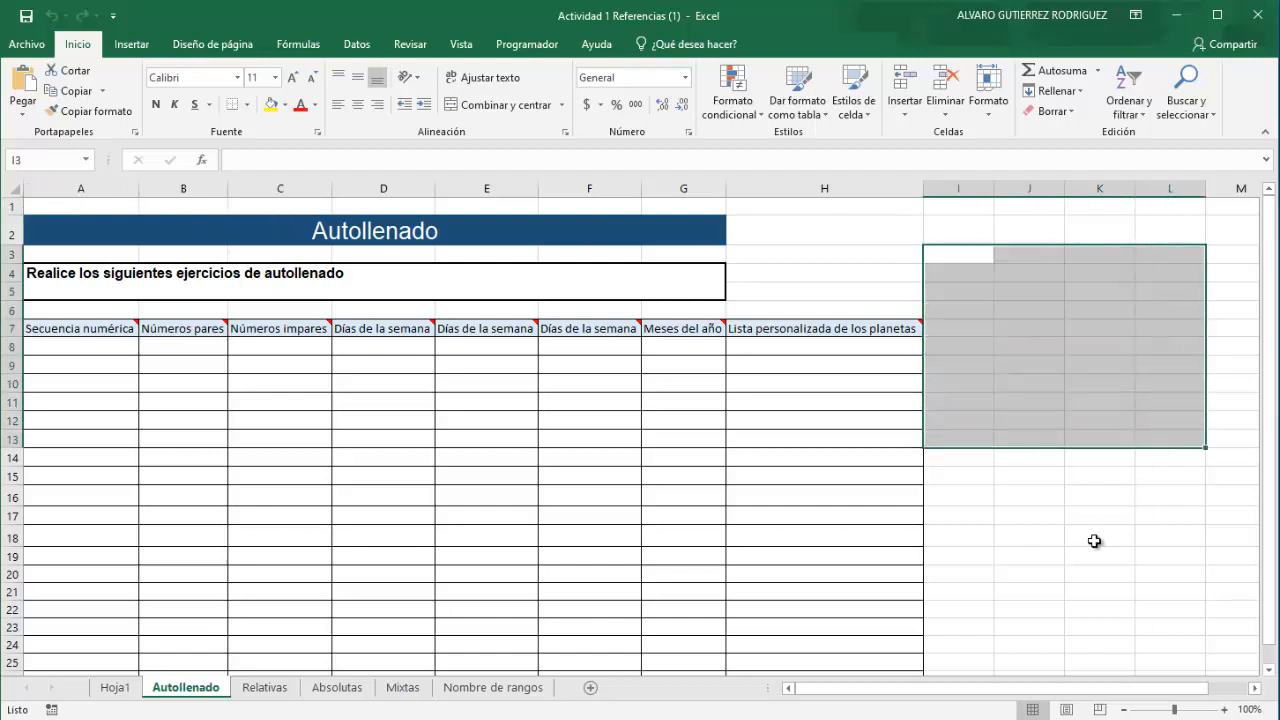
left_click(1093, 538)
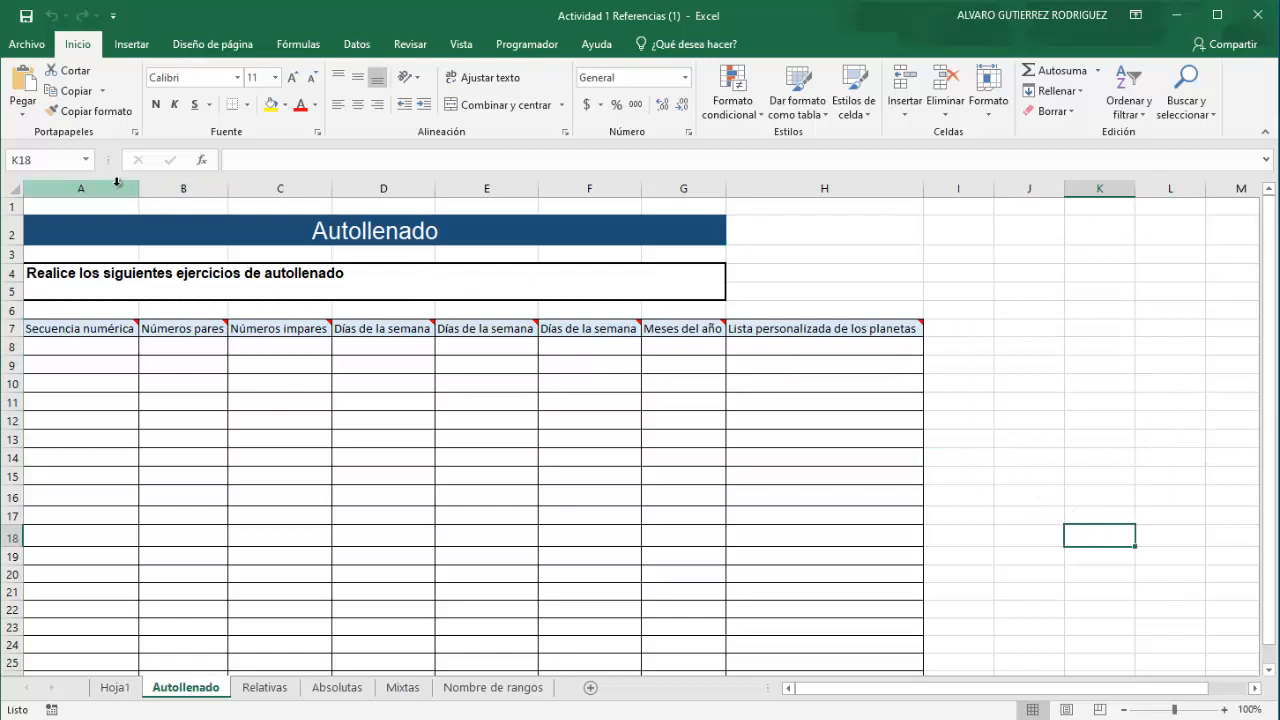
left_click_drag(117, 187, 946, 178)
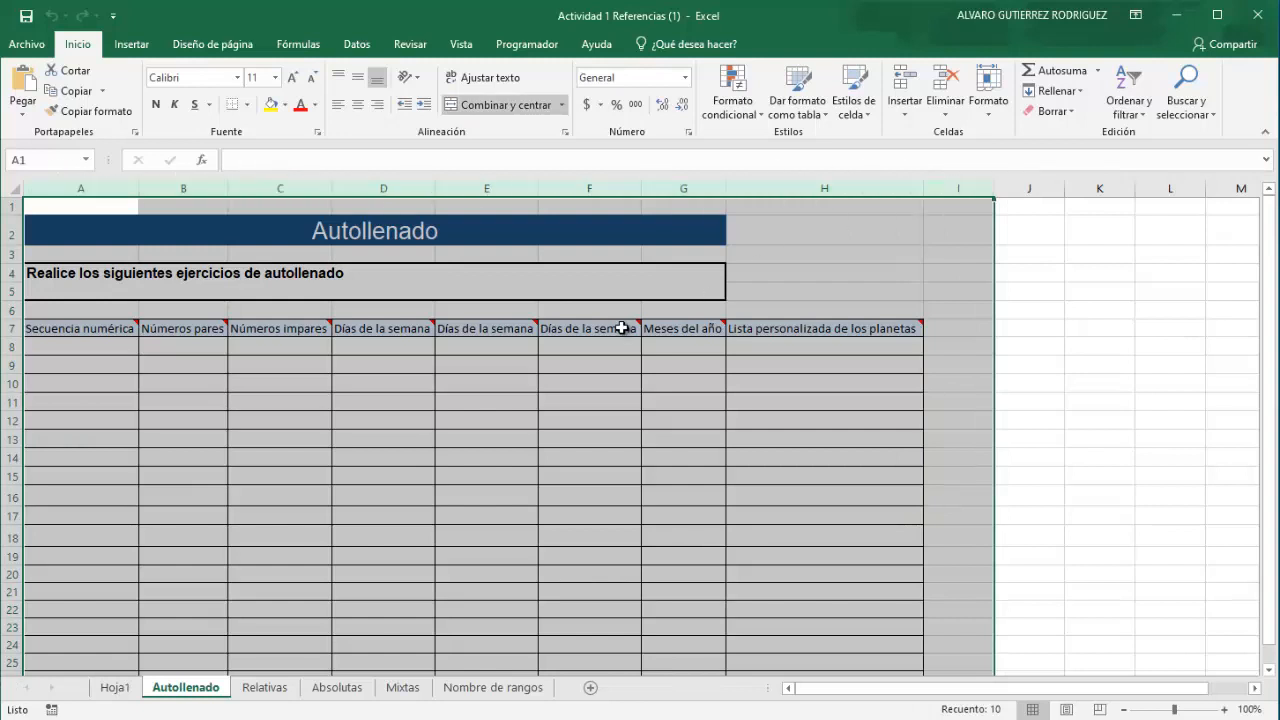
left_click(1060, 344)
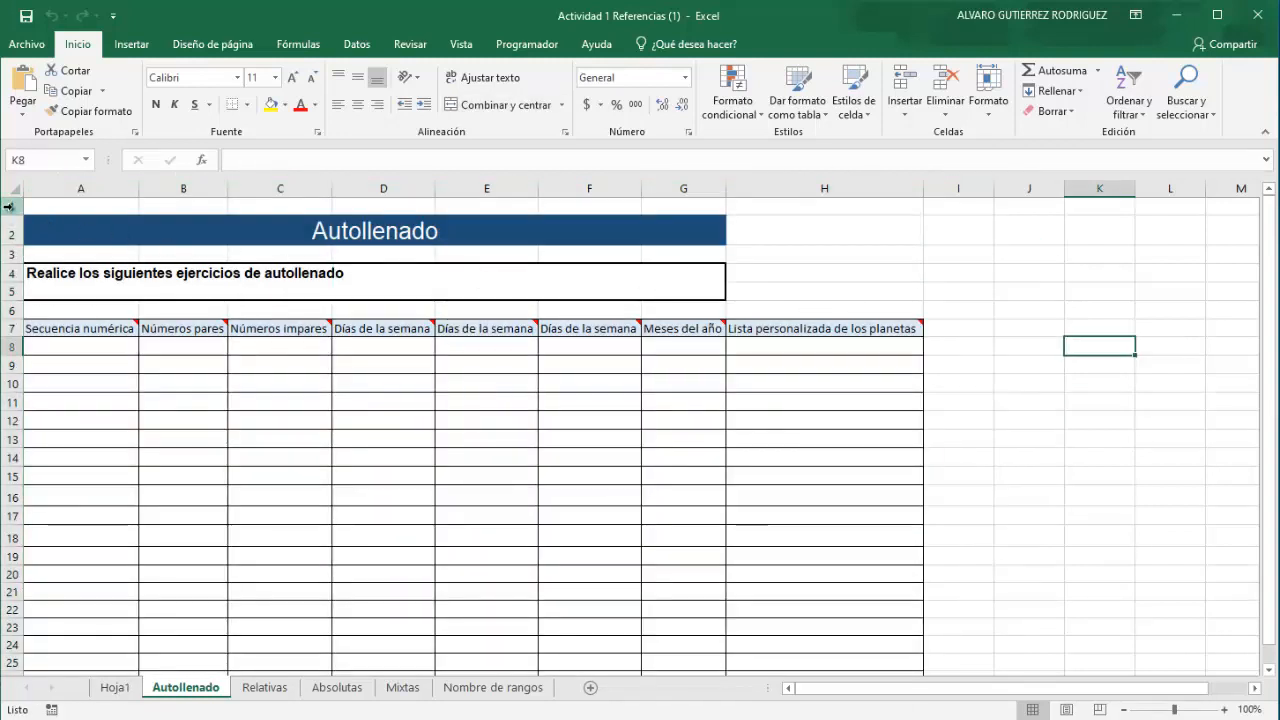
left_click_drag(12, 208, 12, 500)
left_click(977, 378)
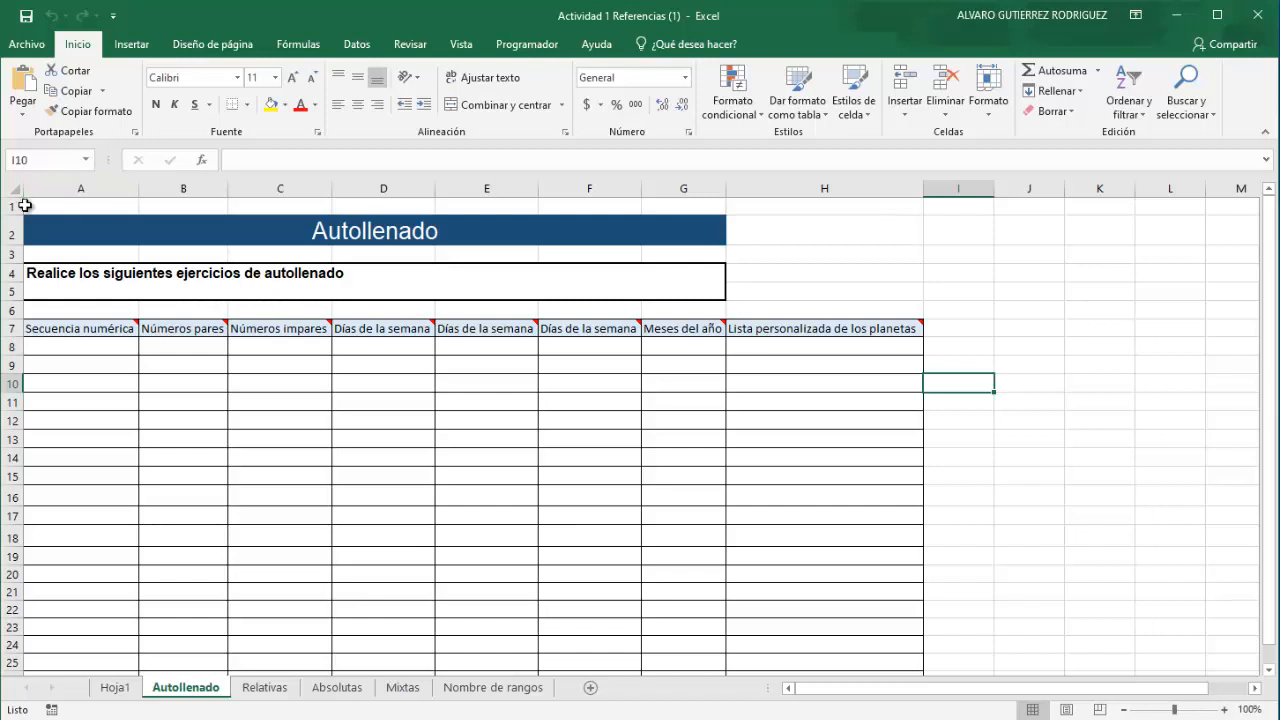
left_click(62, 206)
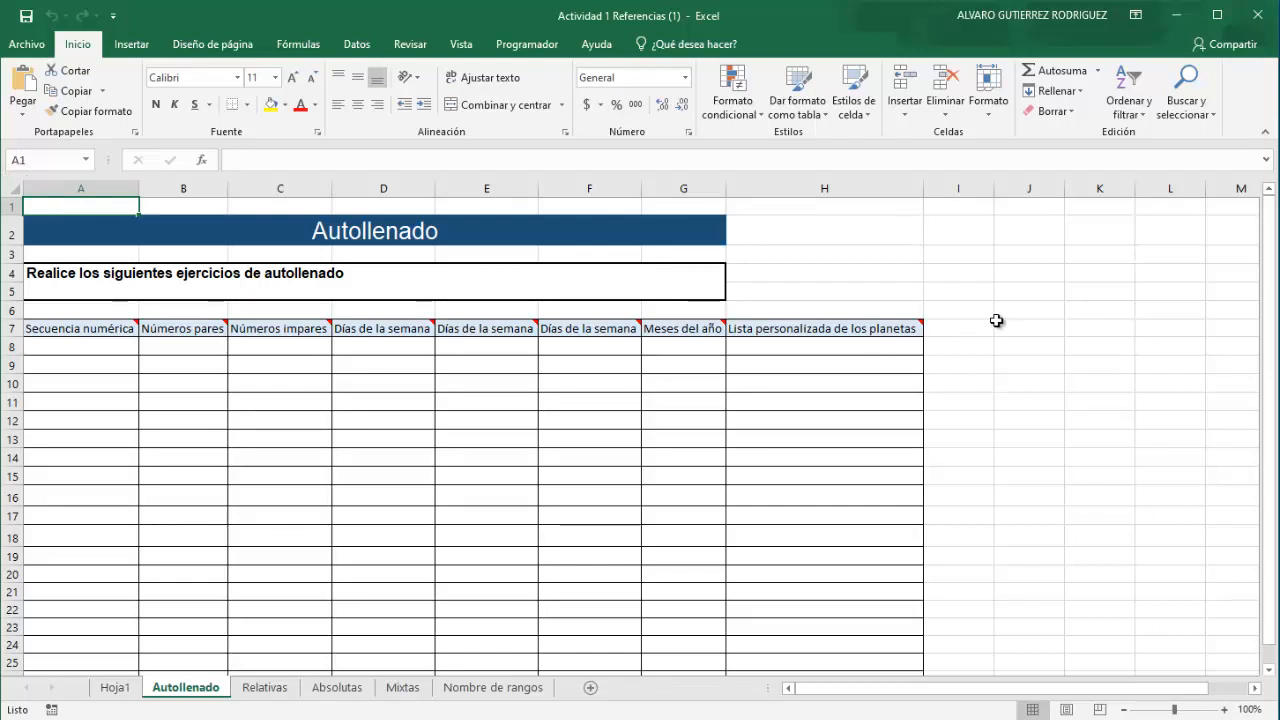
left_click(966, 276)
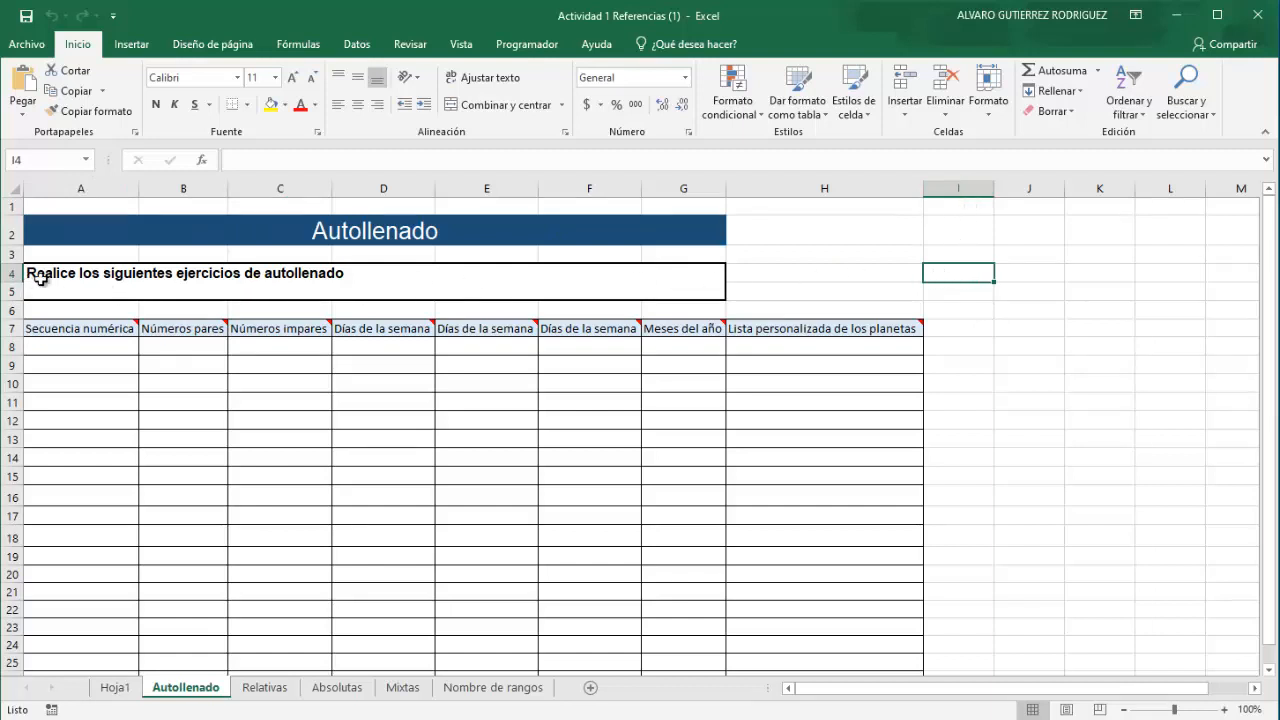
left_click(999, 343)
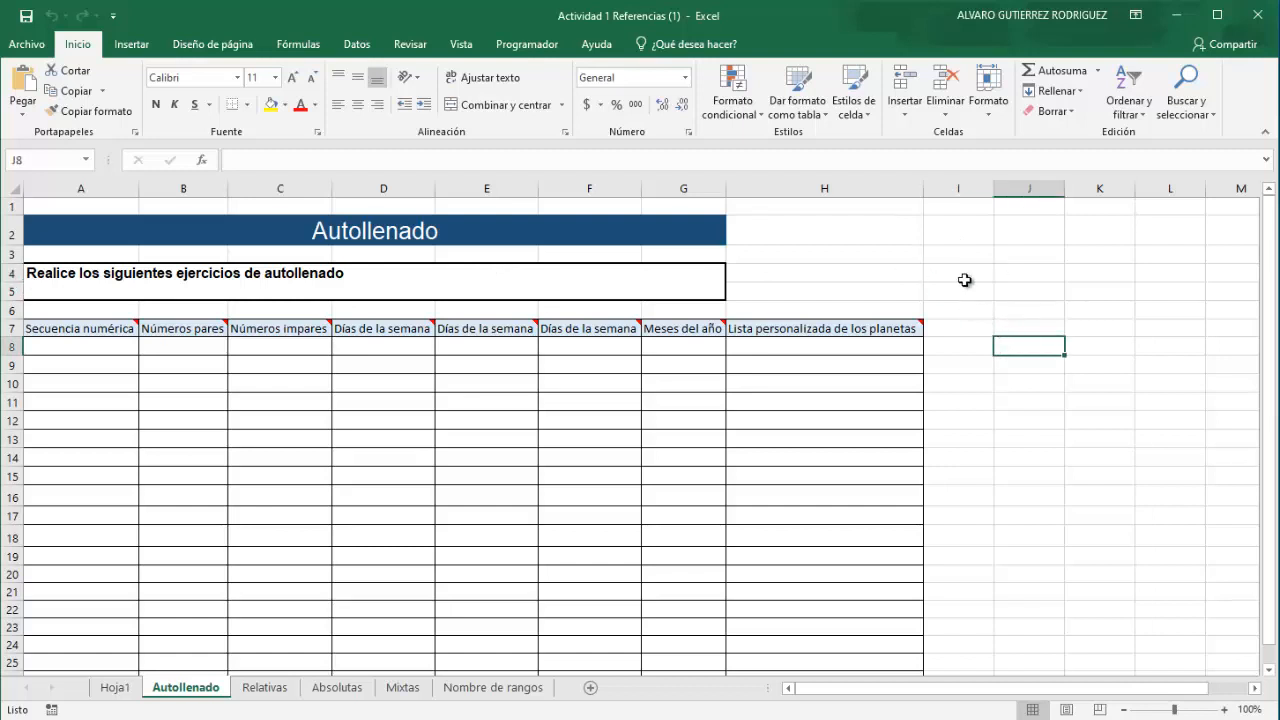
left_click_drag(960, 254, 1113, 398)
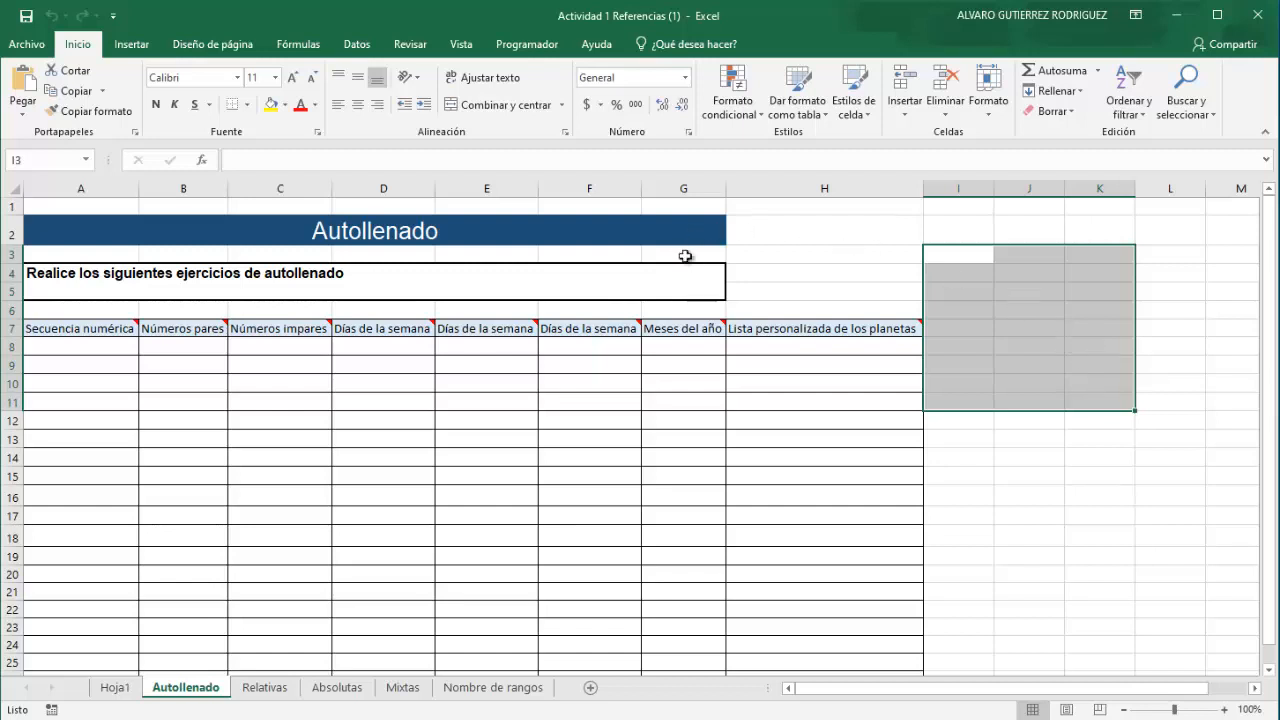
left_click(685, 77)
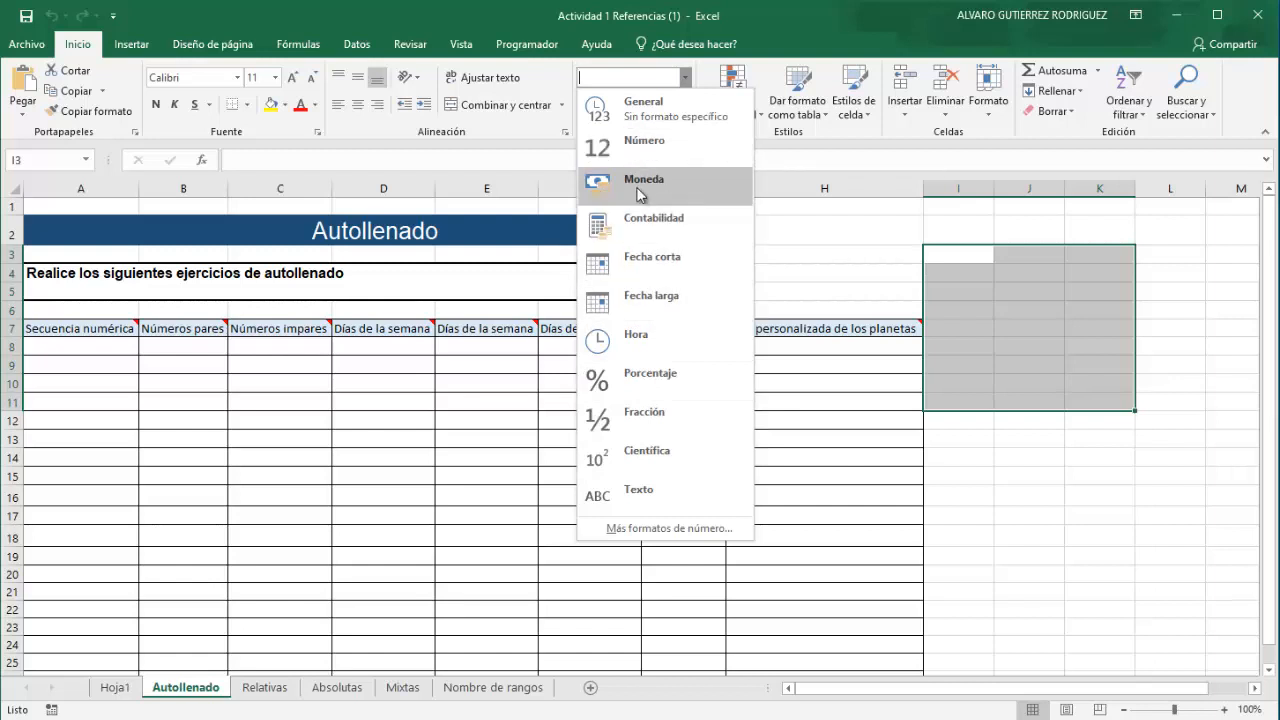
left_click(507, 144)
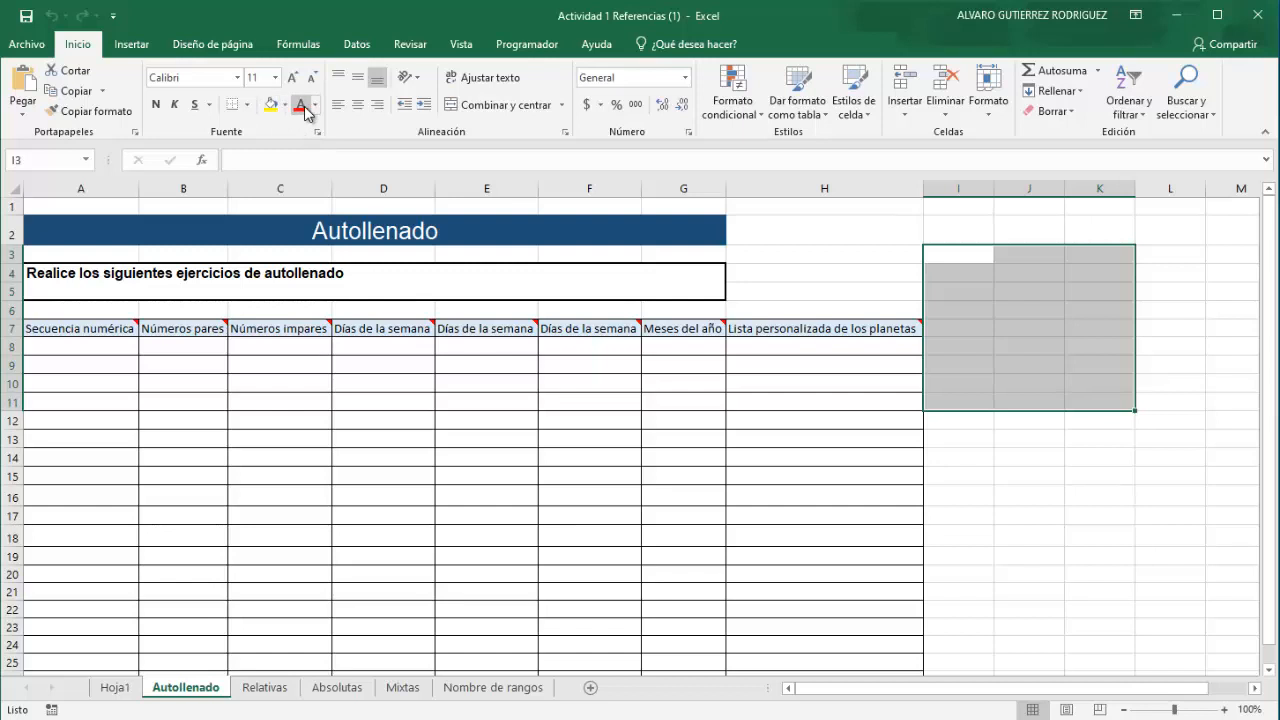
left_click(247, 105)
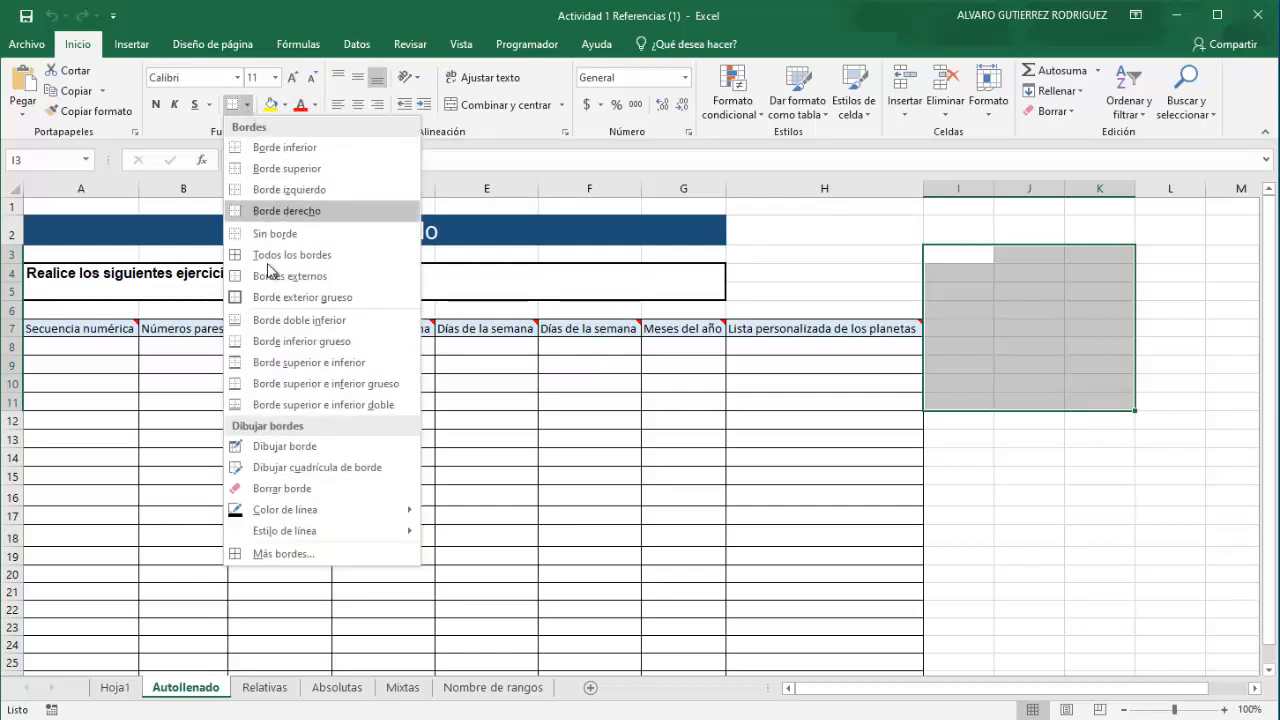
left_click(494, 162)
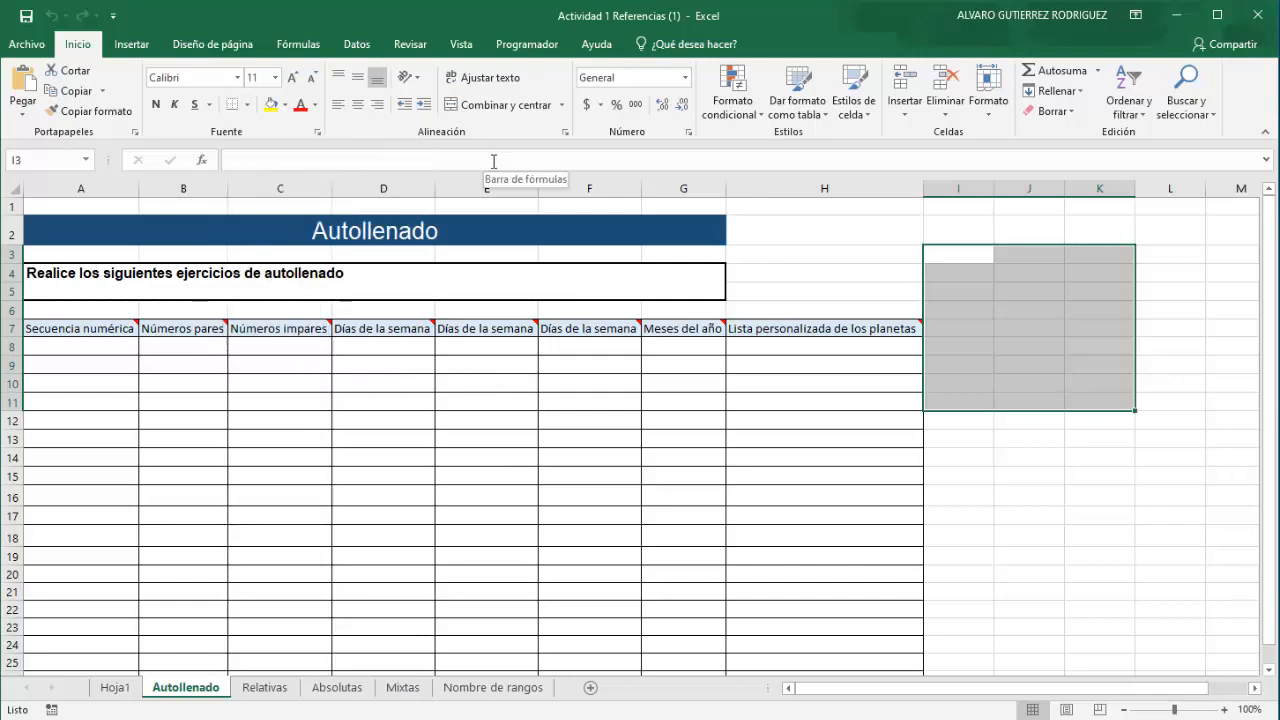
left_click(768, 254)
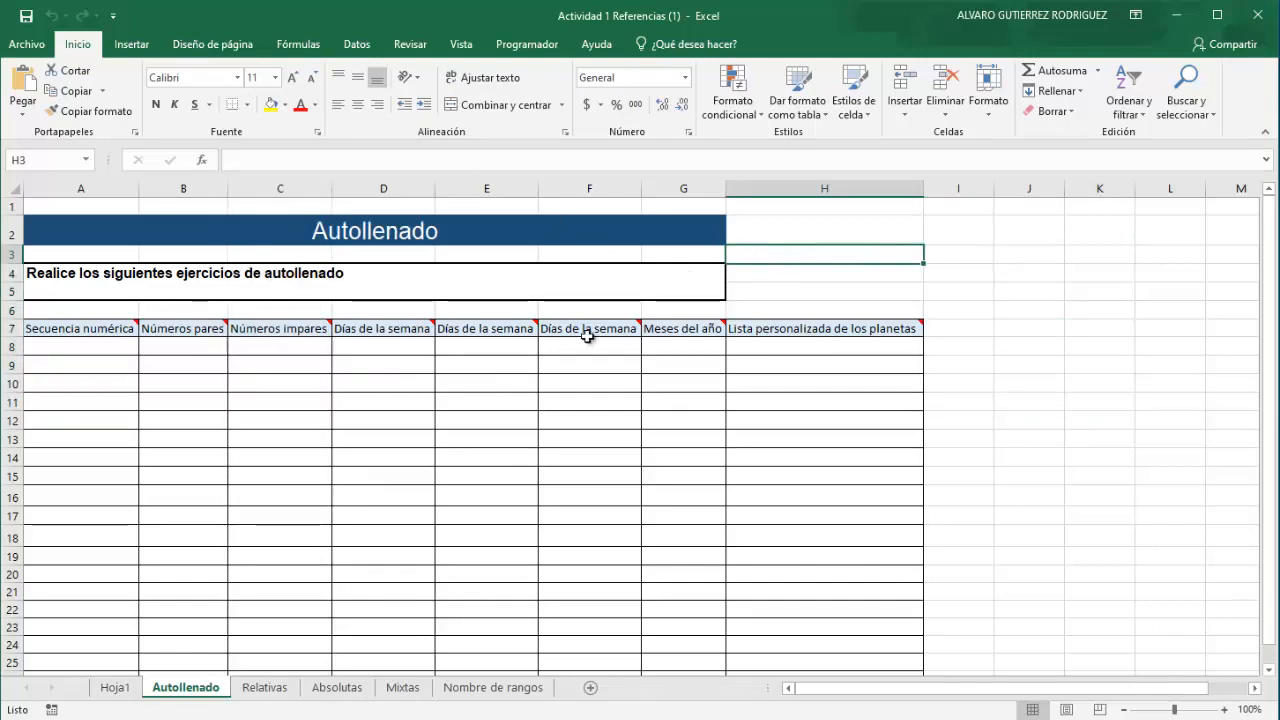
Check the example note on the Secuencia numérica header and enter 1 in A8 and 2 in A9
scroll(391, 457, "down", 1)
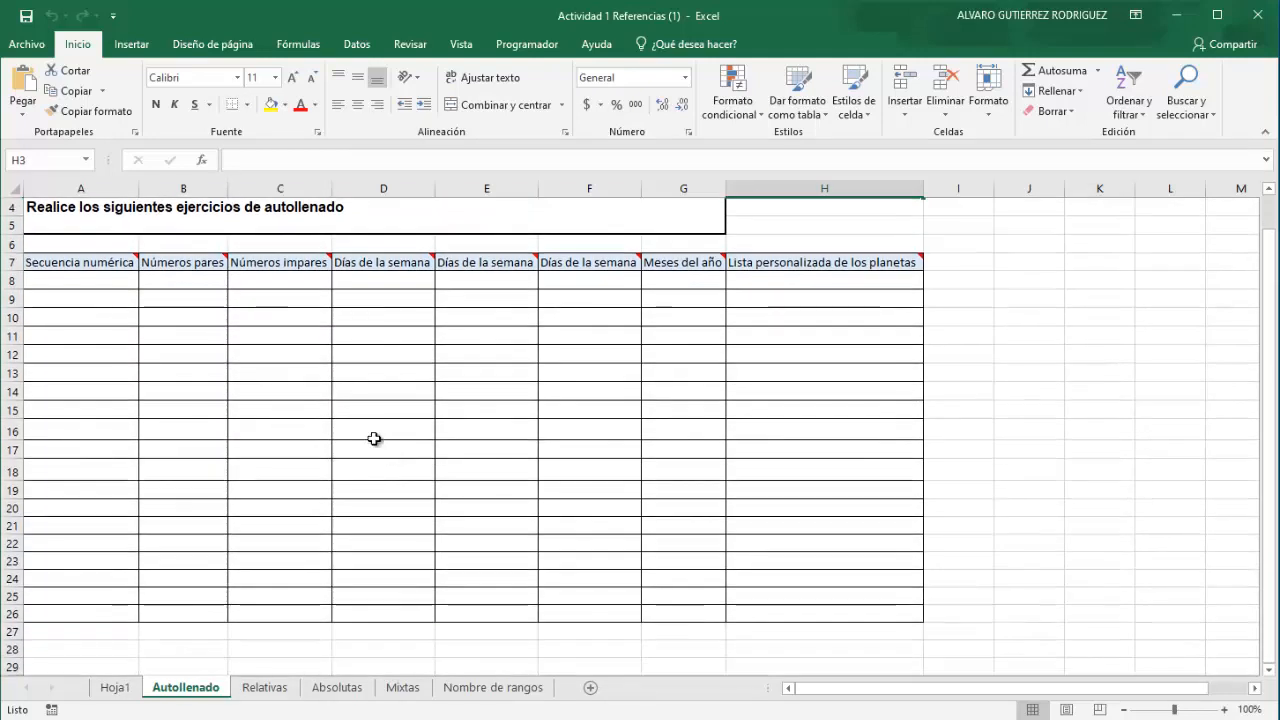
mouse_move(124, 262)
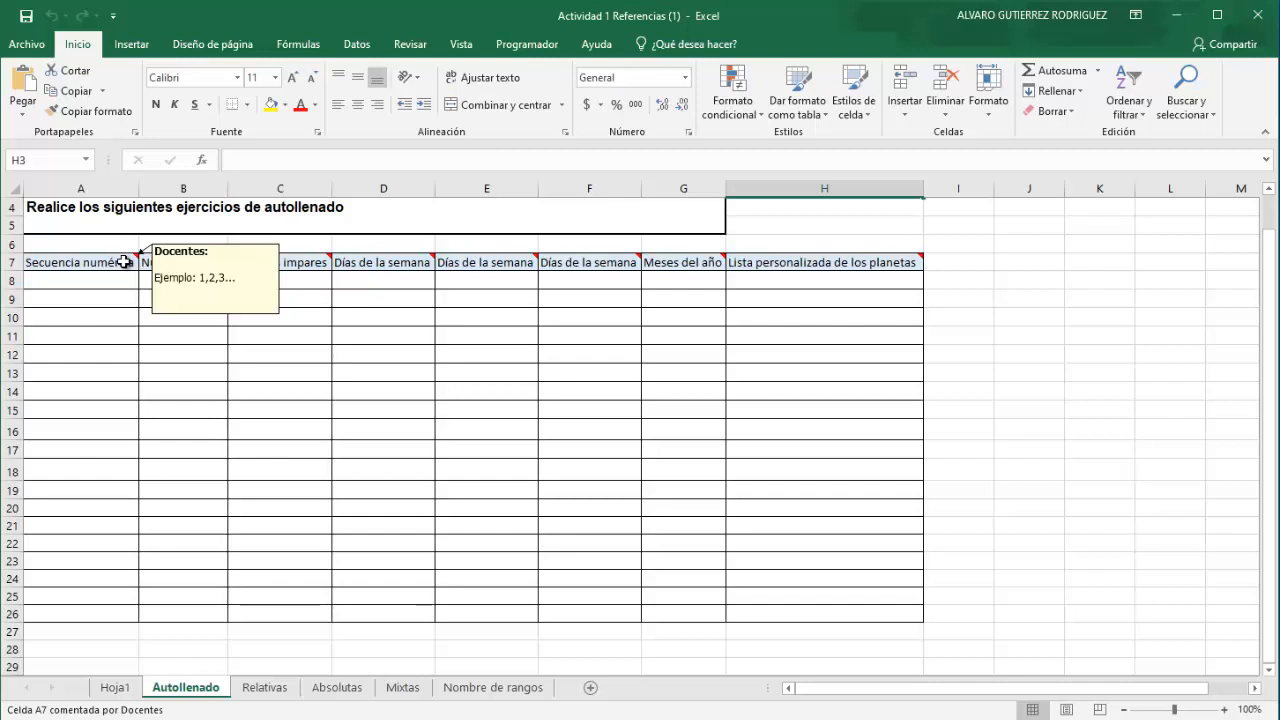
left_click(92, 612)
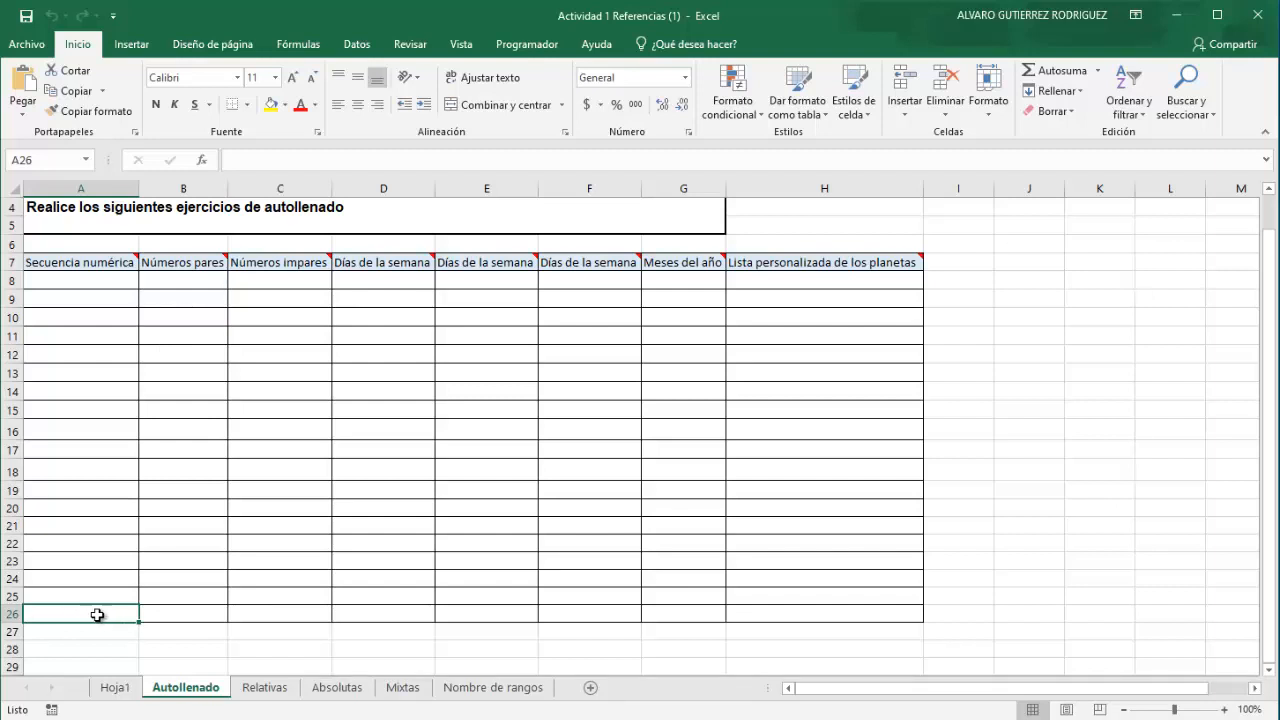
left_click(70, 282)
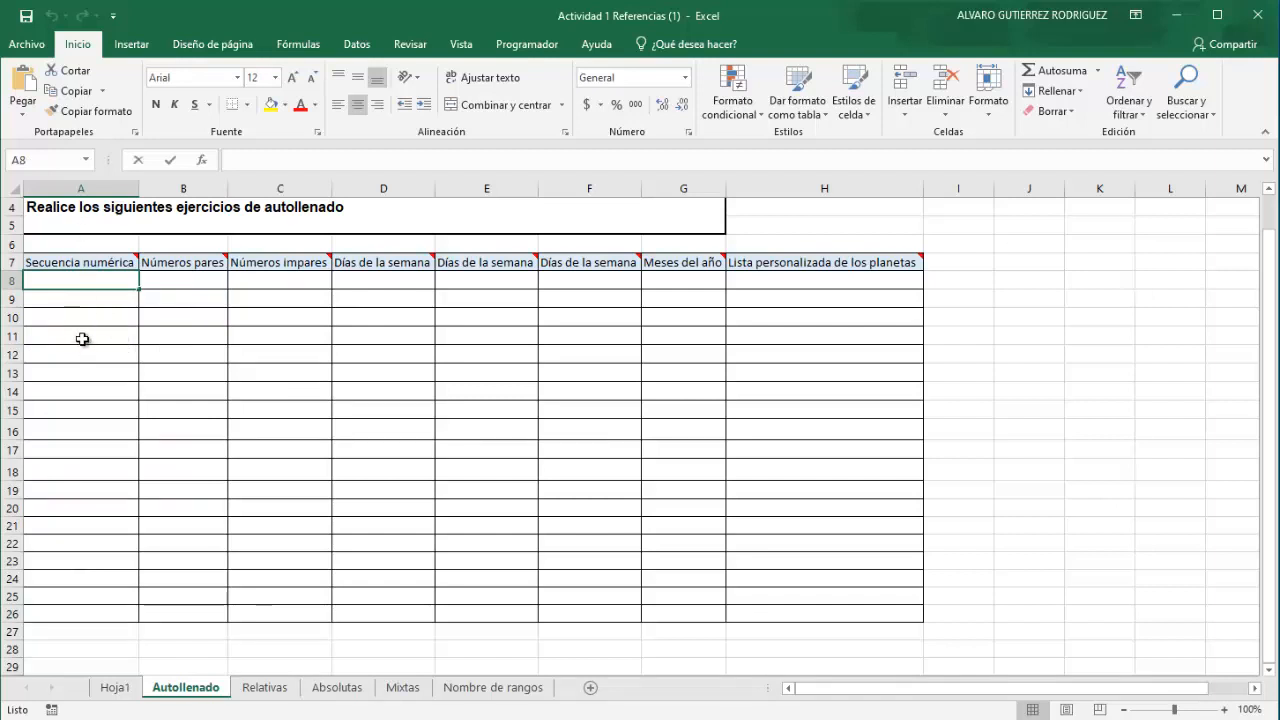
type("1")
left_click(85, 339)
left_click(64, 293)
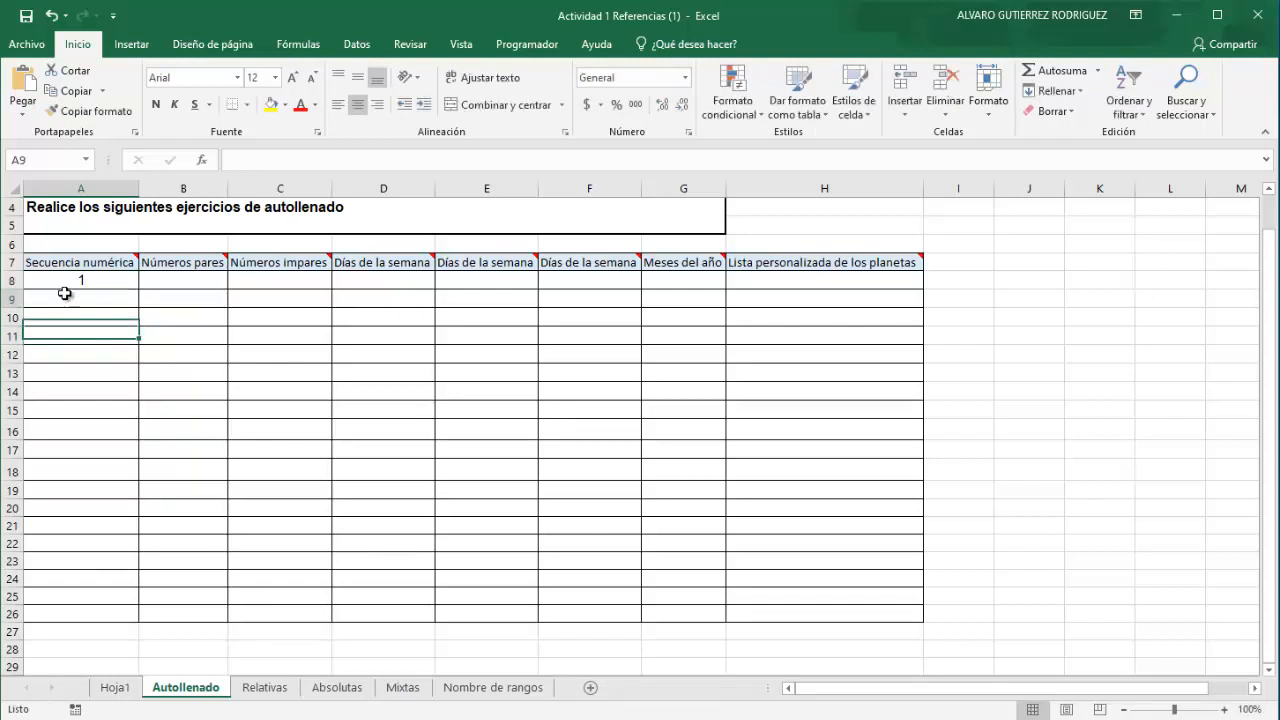
type("2")
left_click(98, 340)
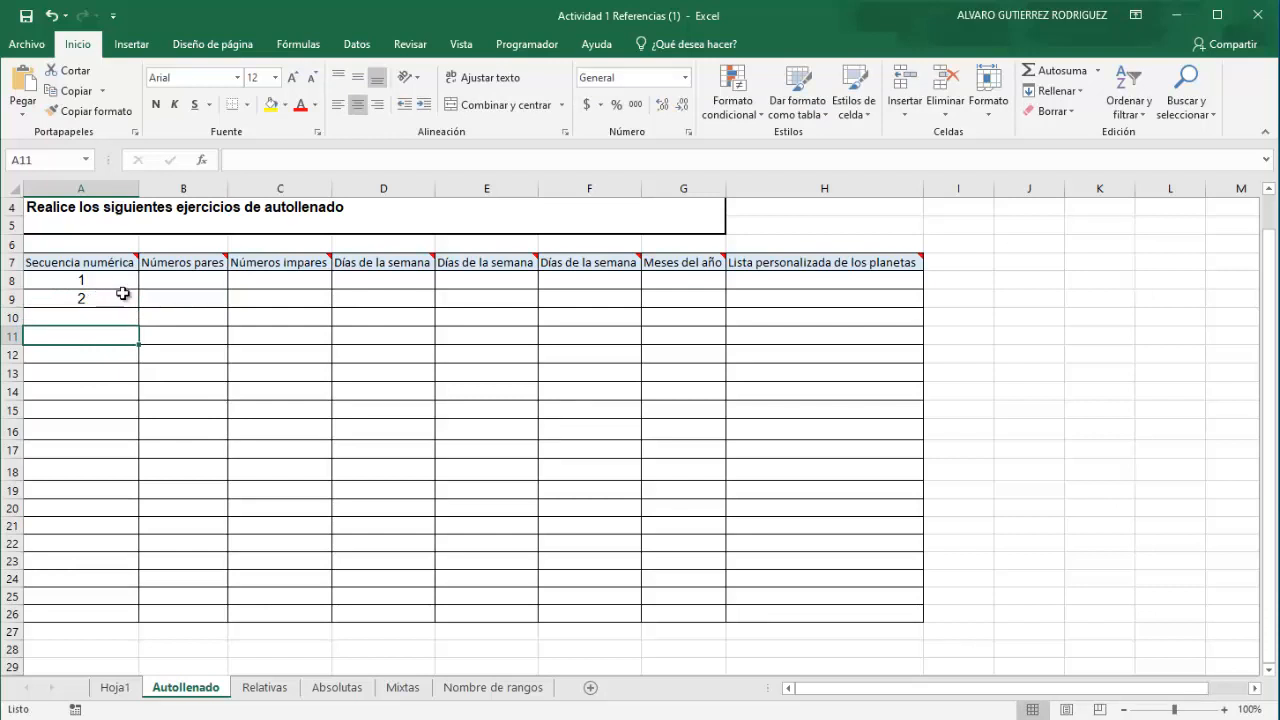
Autofill the numeric sequence from A8:A9 down to the table's last row, A26
left_click_drag(88, 286, 91, 304)
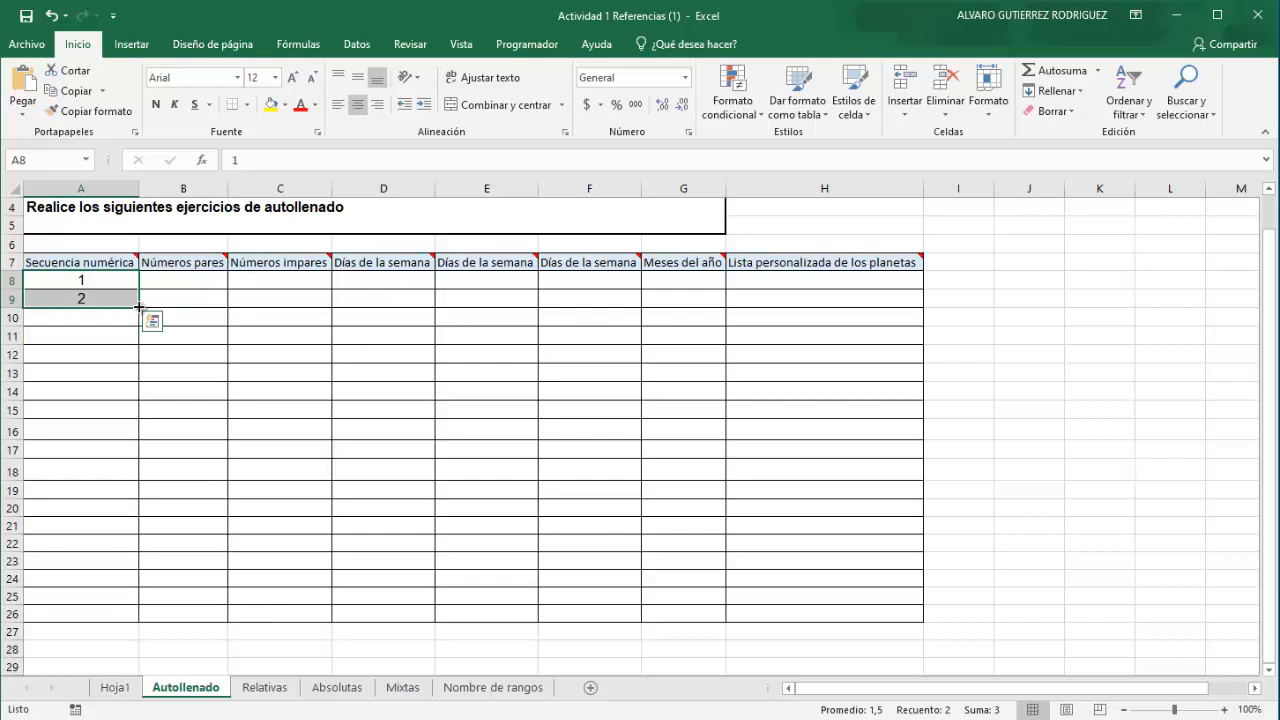
left_click_drag(138, 306, 140, 621)
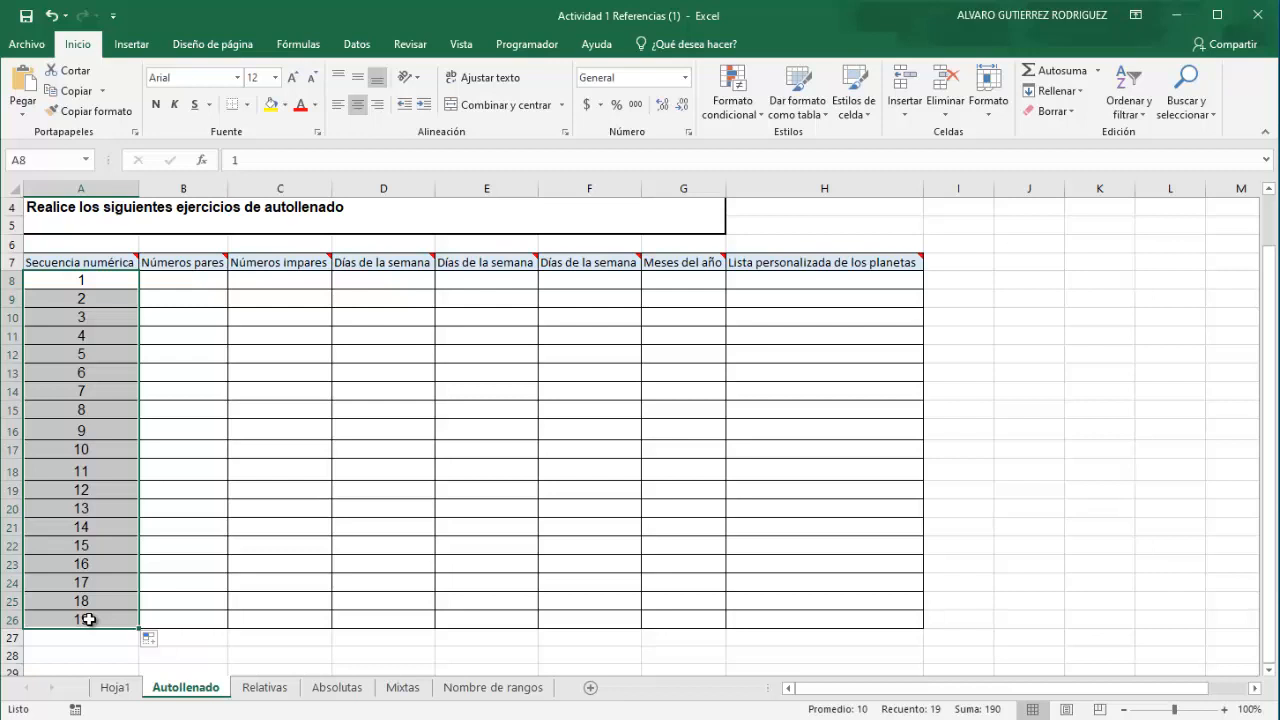
left_click(145, 524)
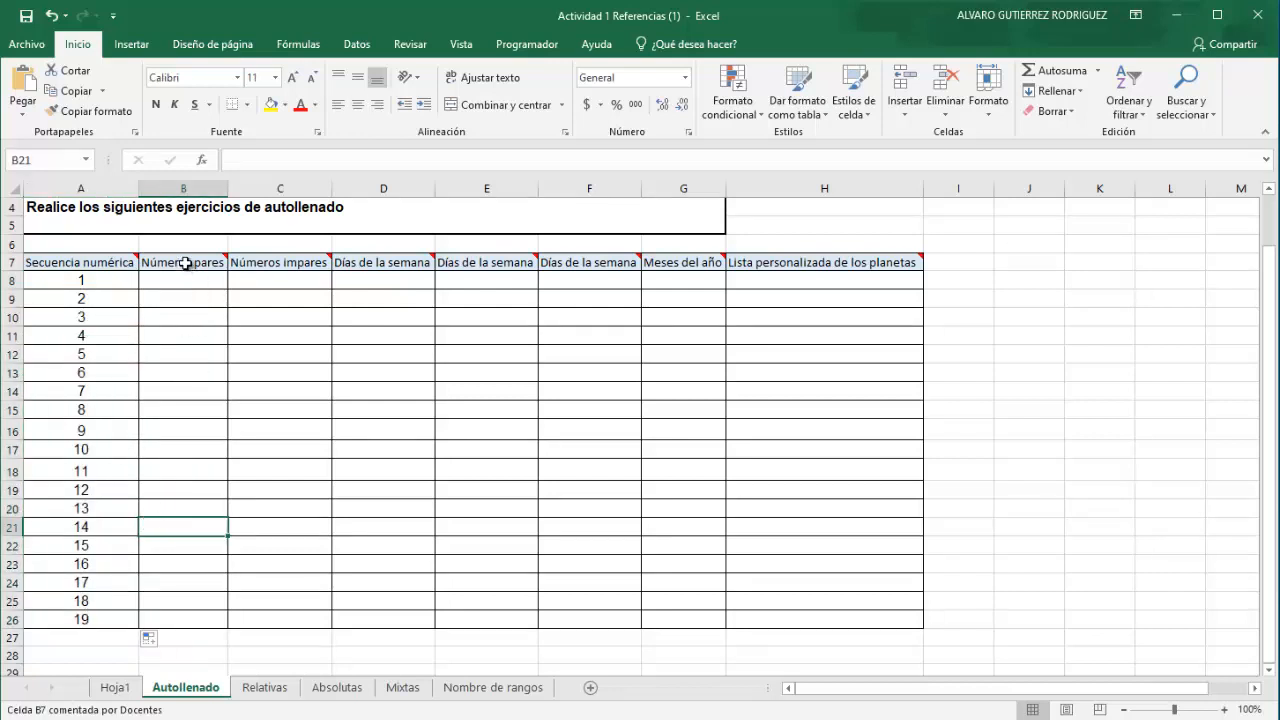
Check the example note on the Números pares header and enter 2 in B8 and 4 in B9
mouse_move(185, 263)
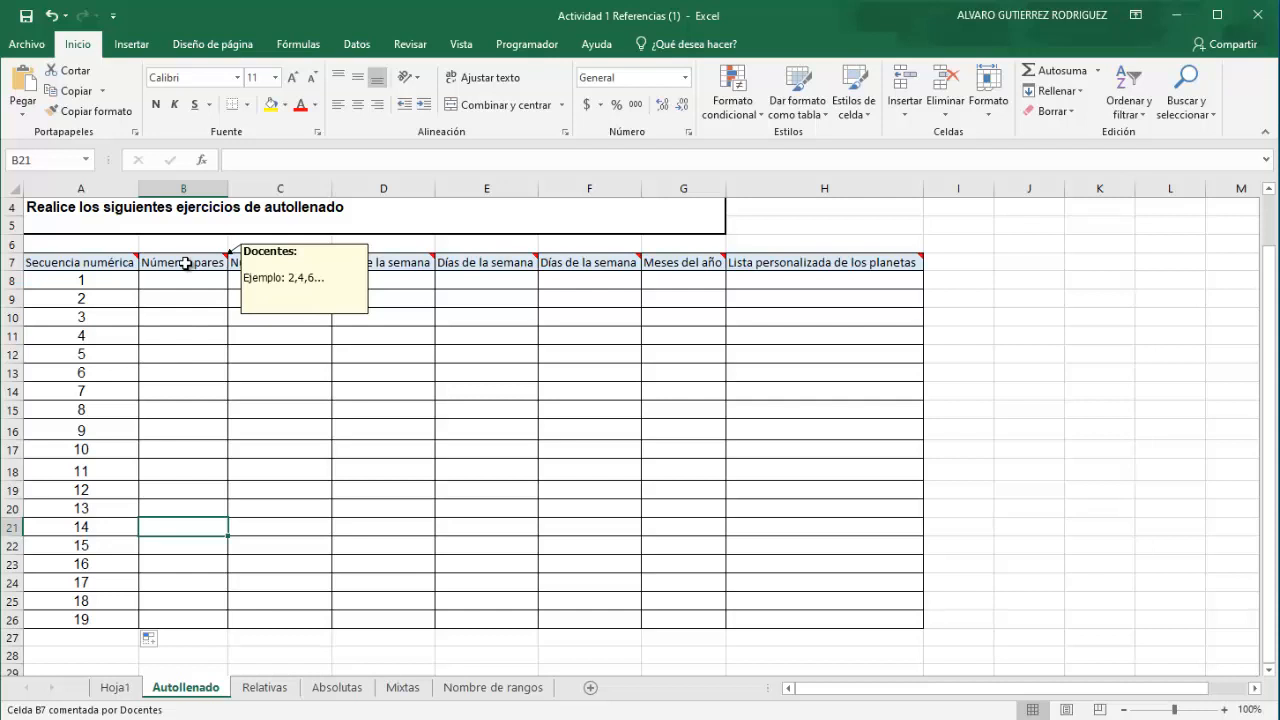
left_click(171, 281)
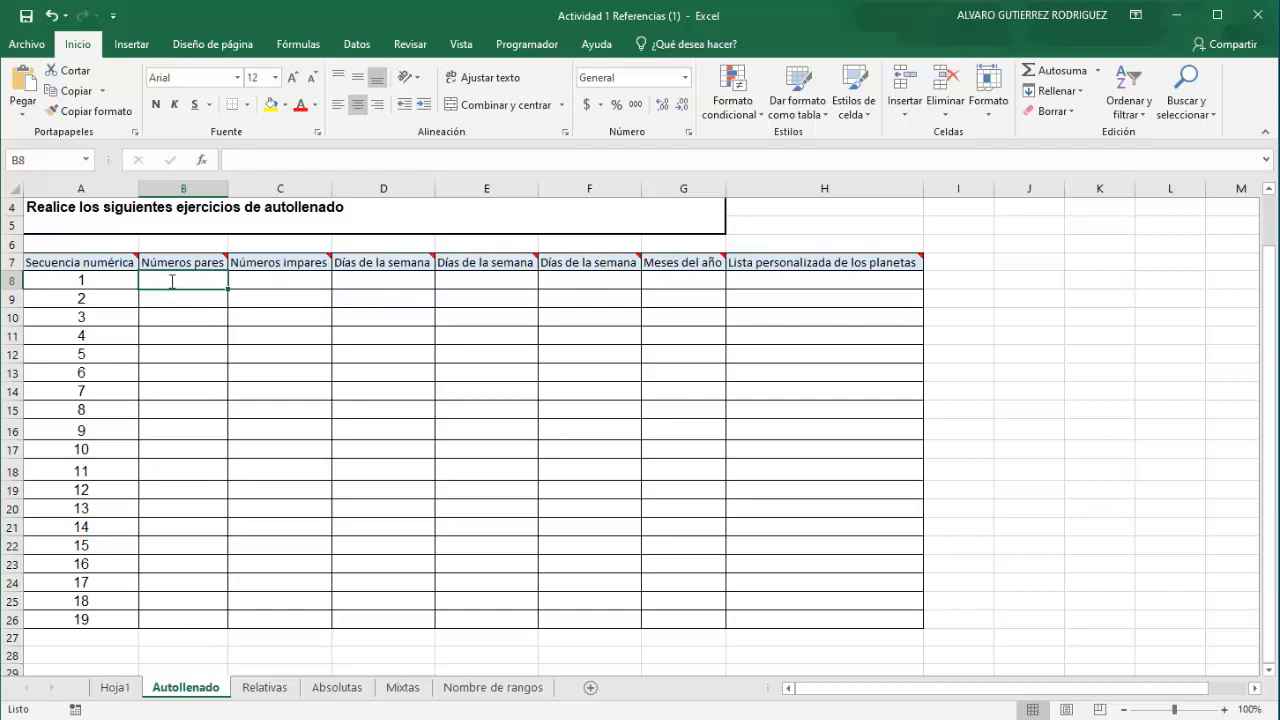
type("2")
key("Return")
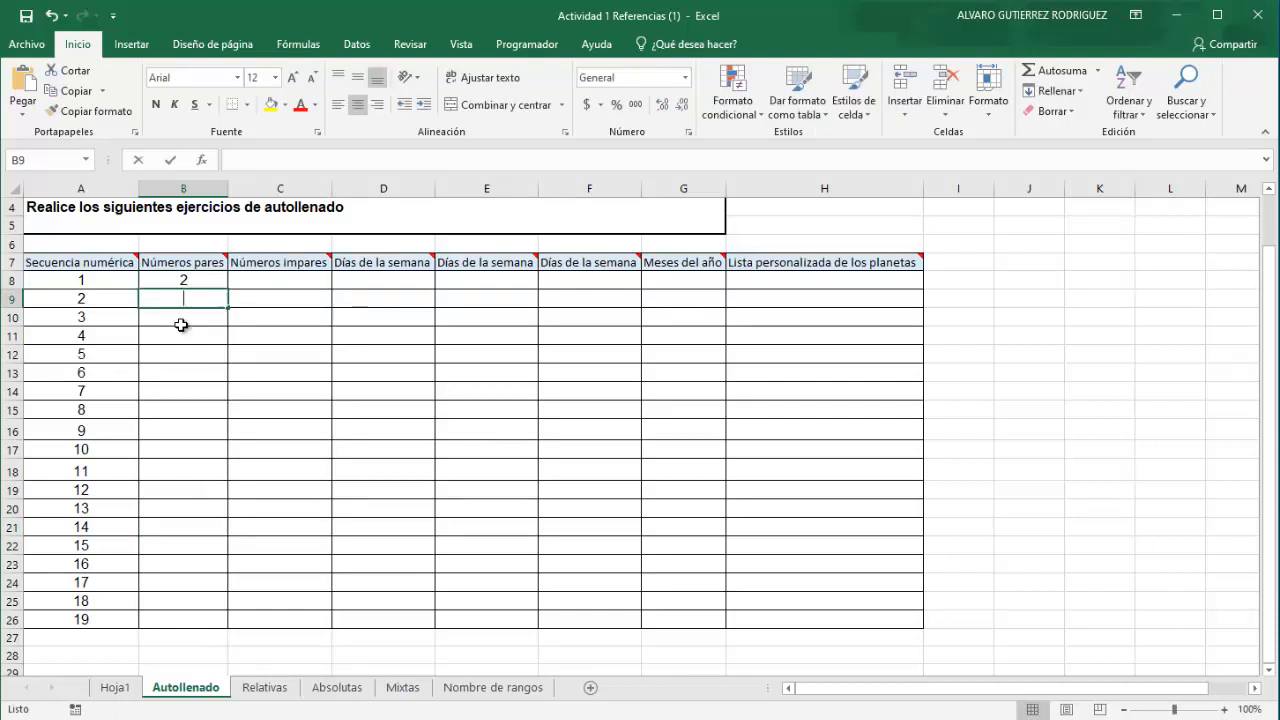
type("4")
key("Return")
Autofill the even-number series from B8:B9 down to B26
left_click_drag(185, 280, 192, 298)
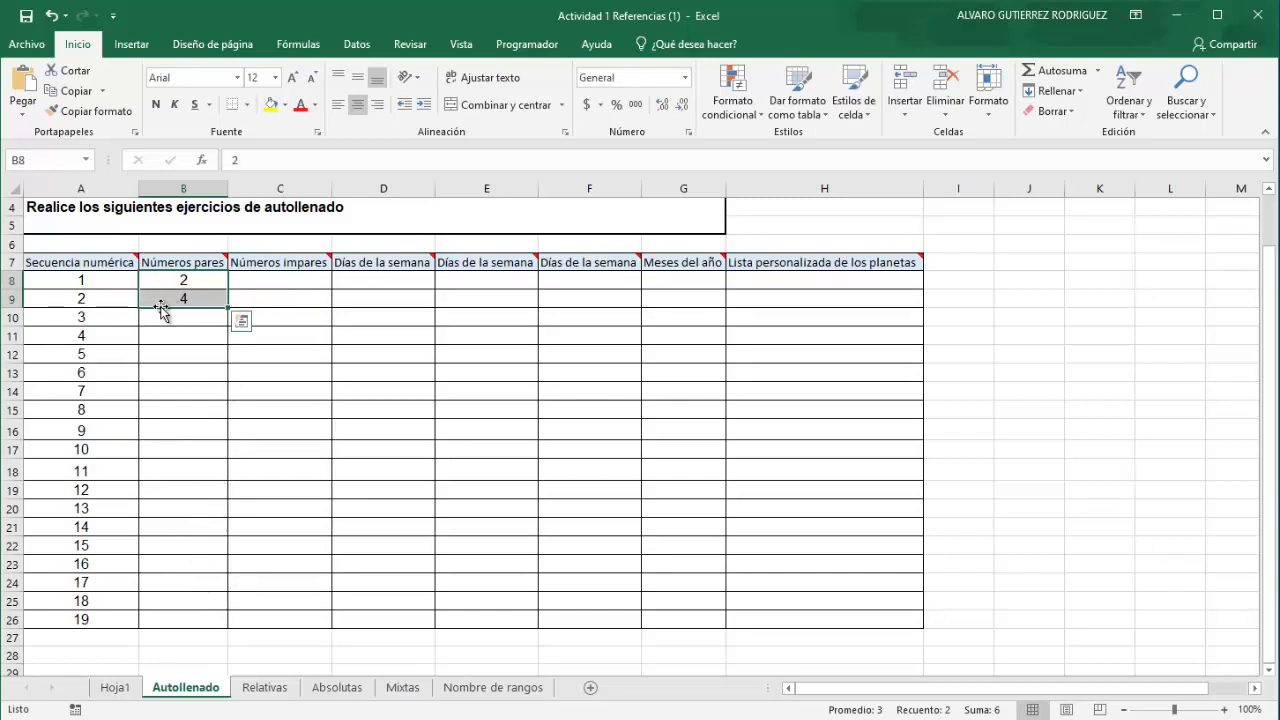
double_click(228, 308)
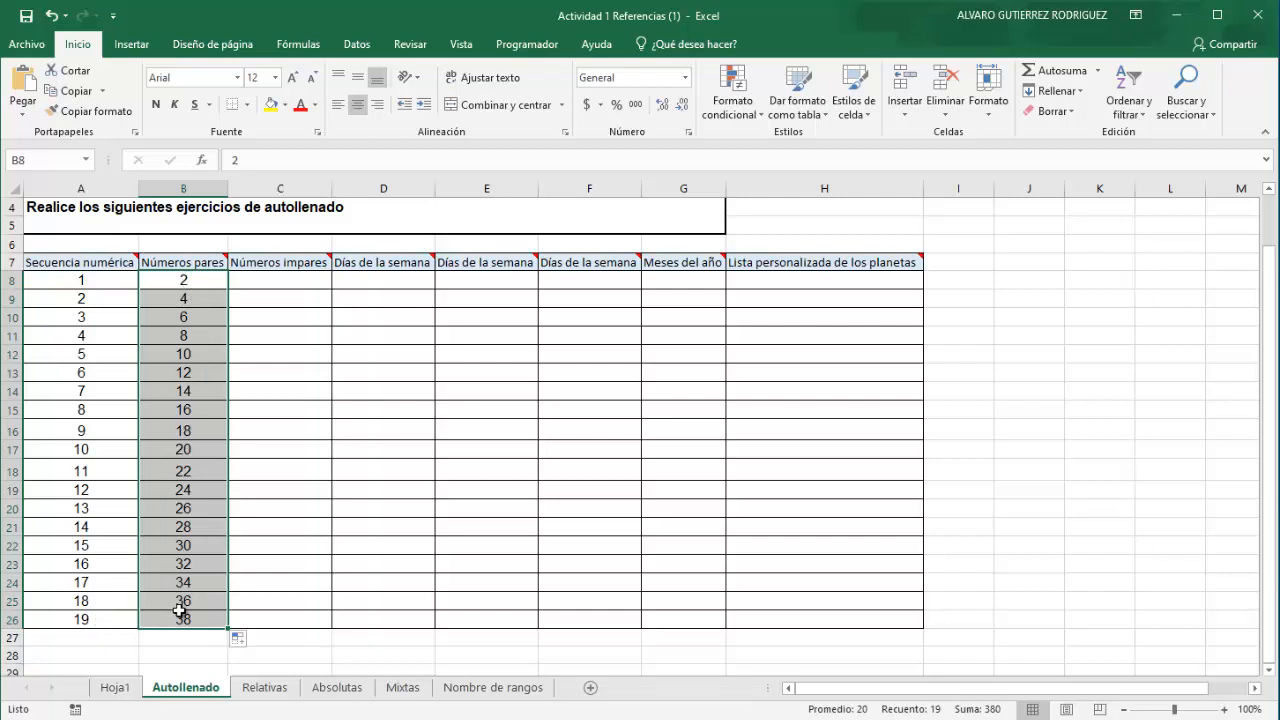
left_click(296, 373)
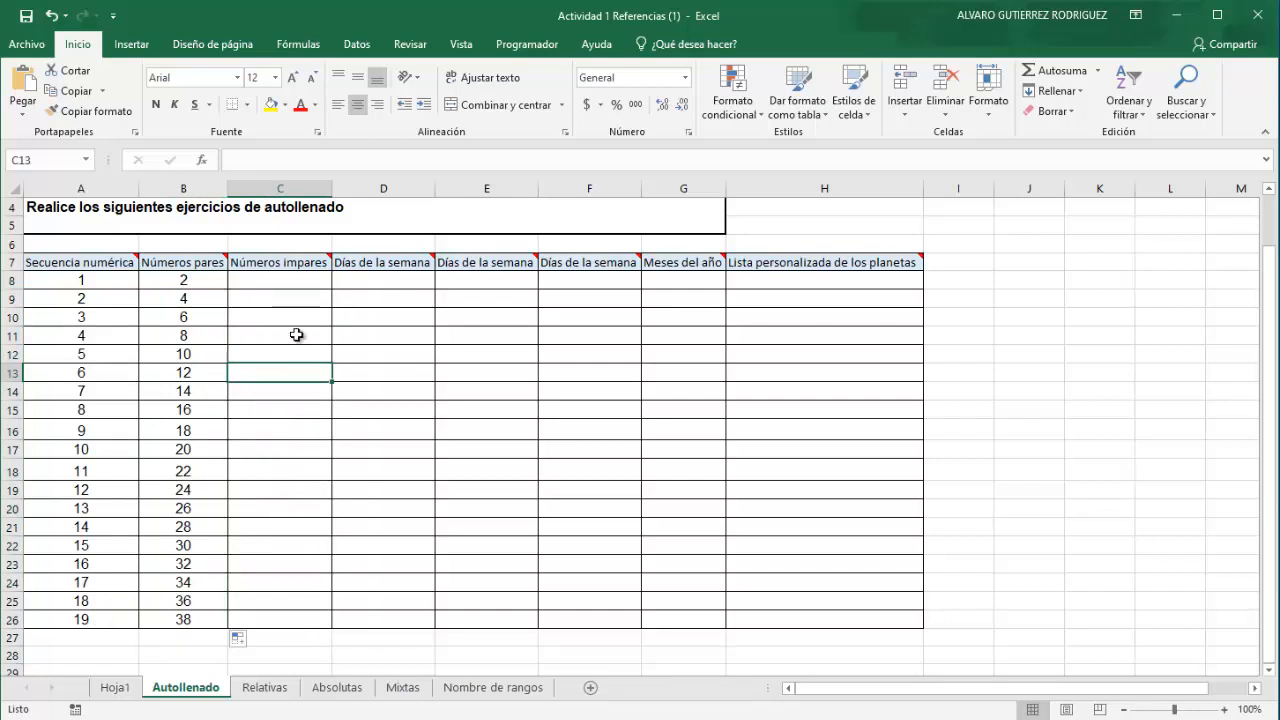
Read the example notes on the Números impares and first Días de la semana headers, and select cell D8
mouse_move(292, 263)
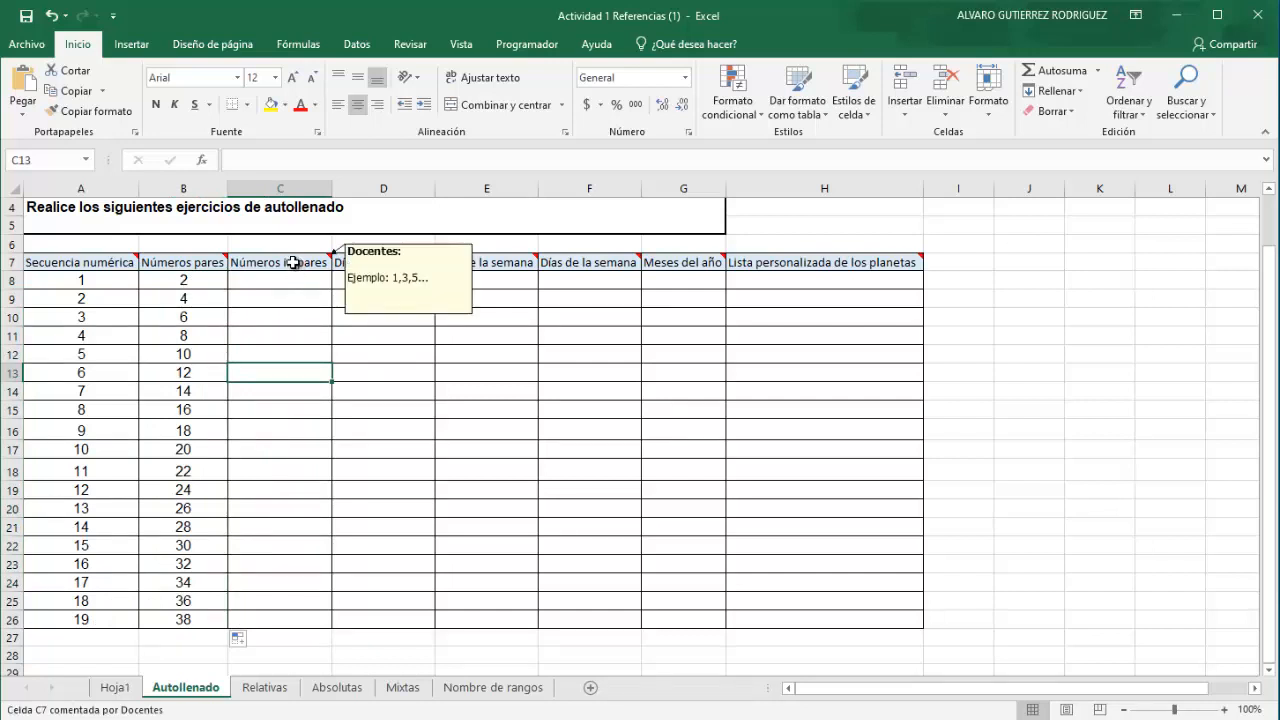
left_click(366, 390)
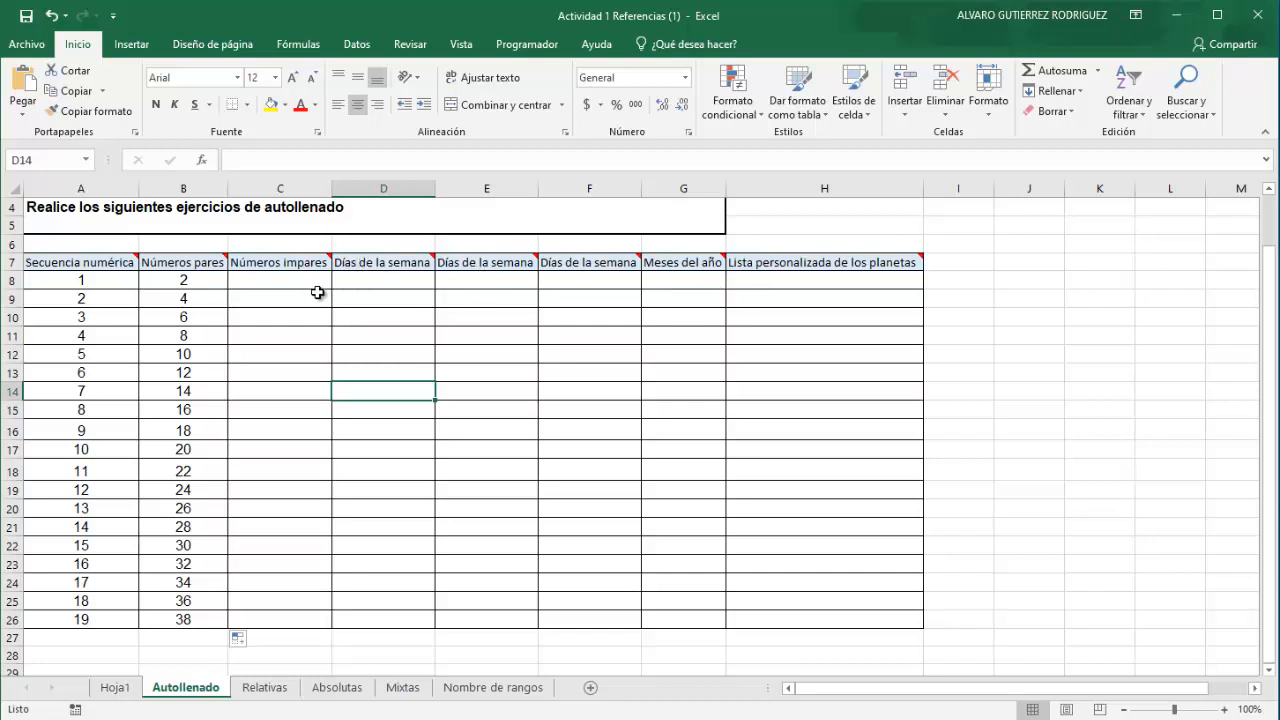
left_click(382, 280)
mouse_move(382, 260)
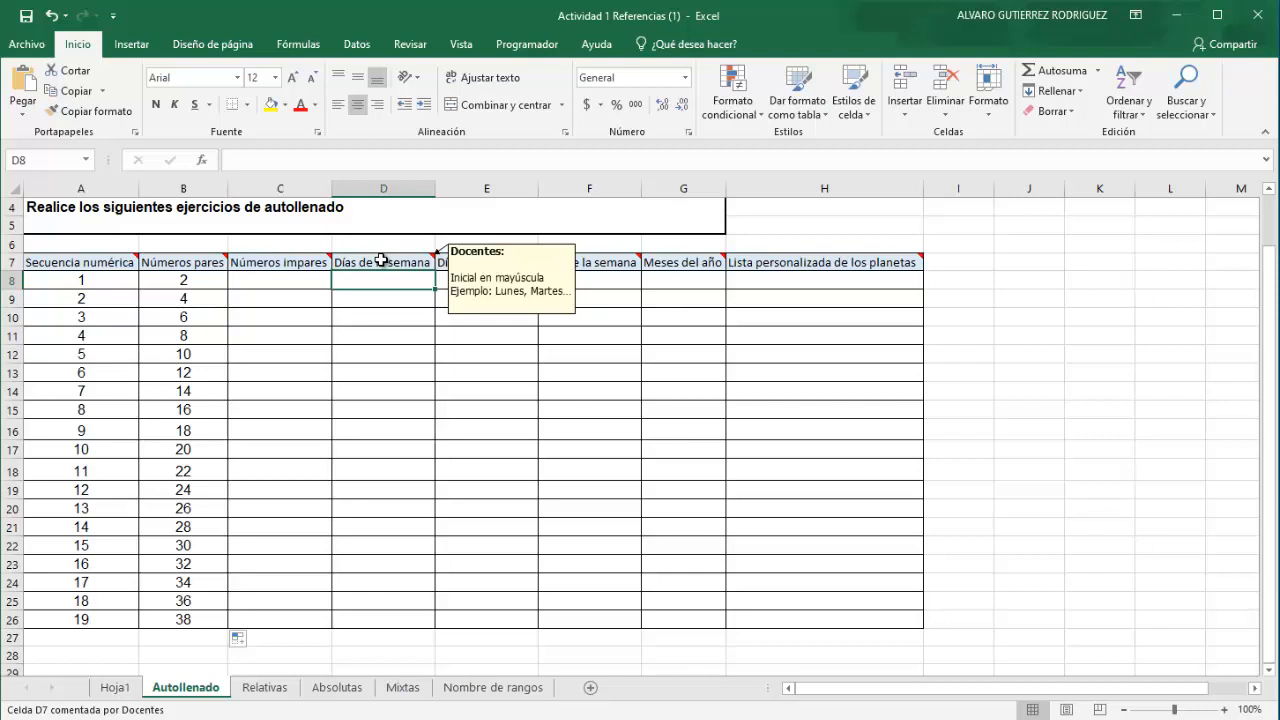
left_click(380, 334)
left_click(372, 284)
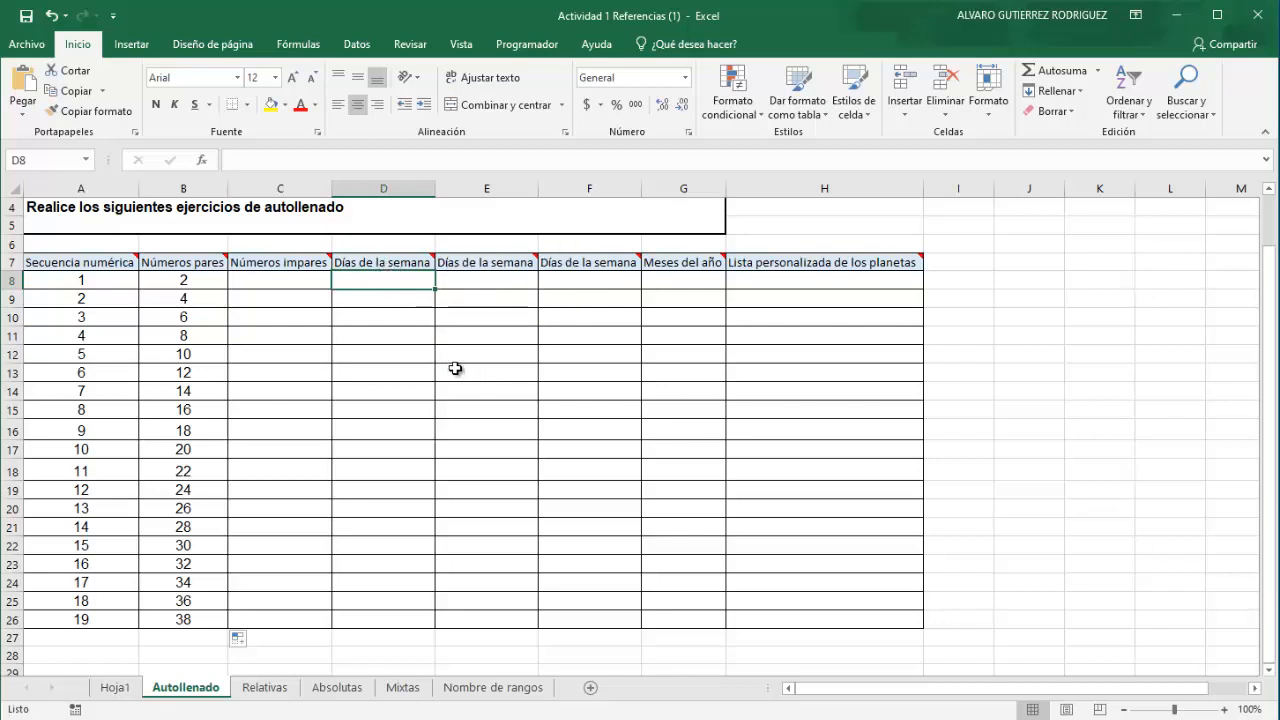
Enter Lunes in D8 and Martes in D9 of the first Días de la semana column
type("Lunes")
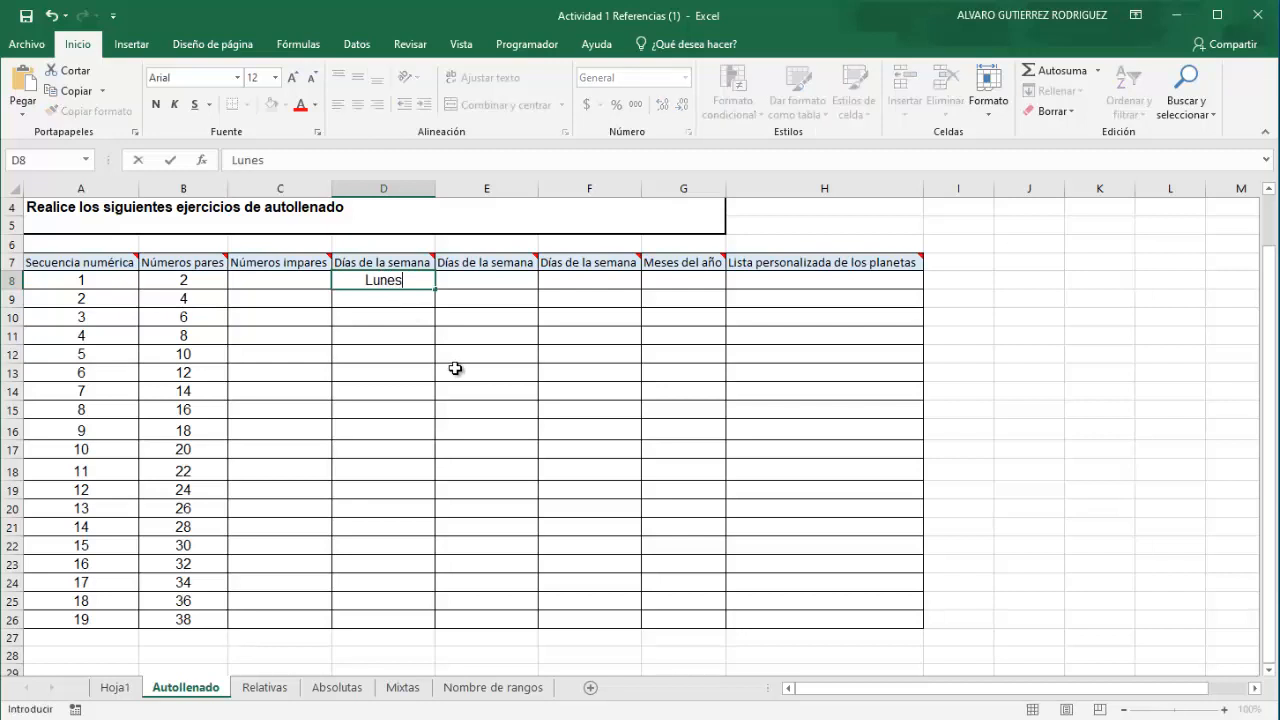
key("Return")
type("Mar")
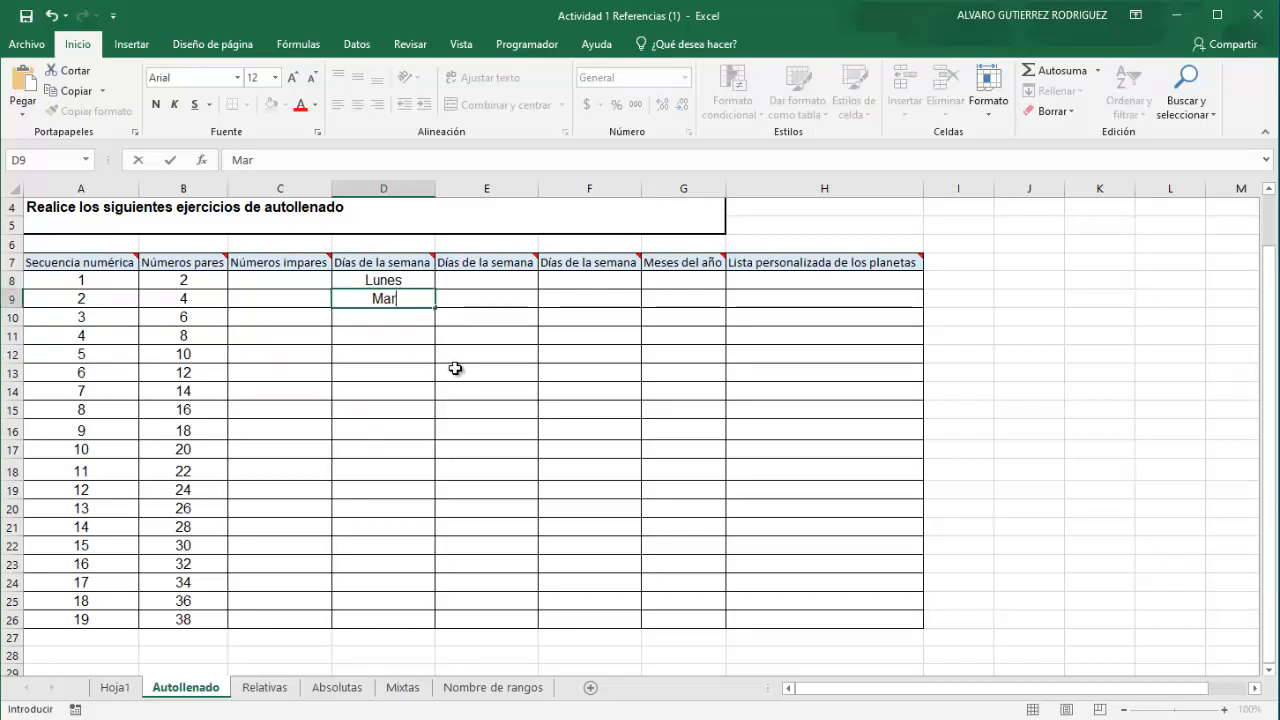
type("tes")
left_click(455, 369)
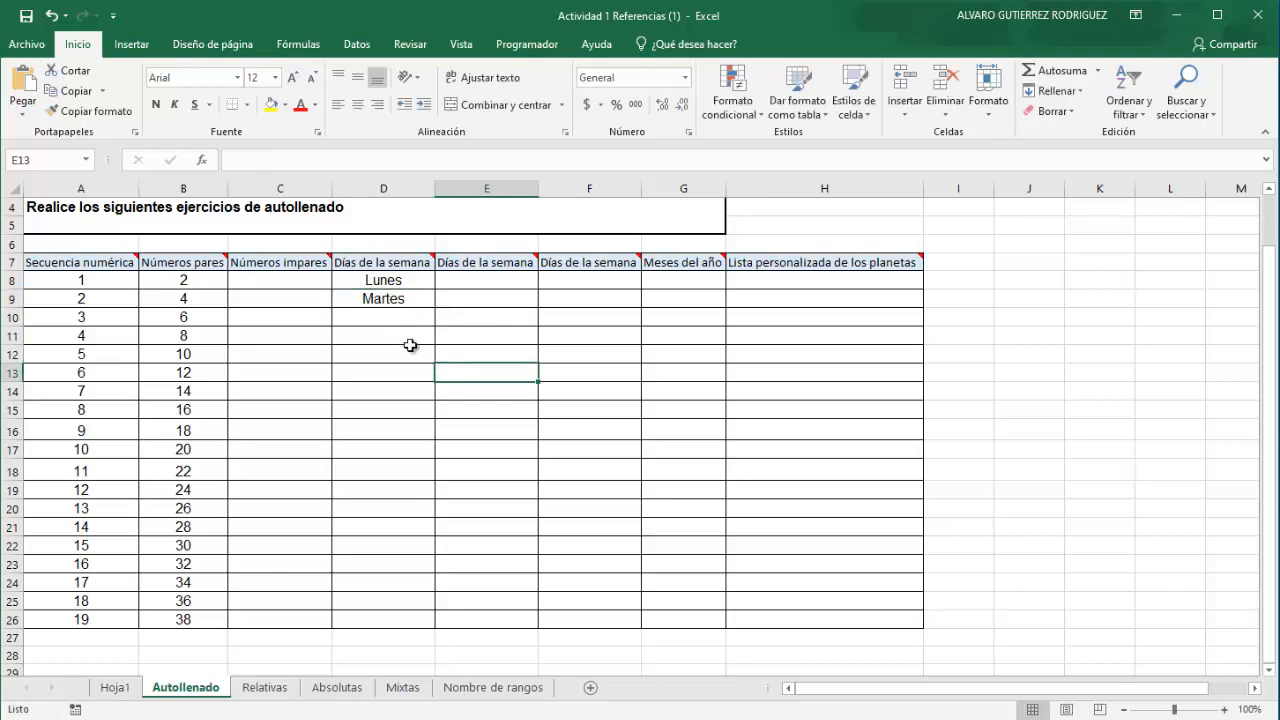
Autofill the weekday series from D8:D9 down to the table's last row, D26
left_click_drag(408, 278, 416, 298)
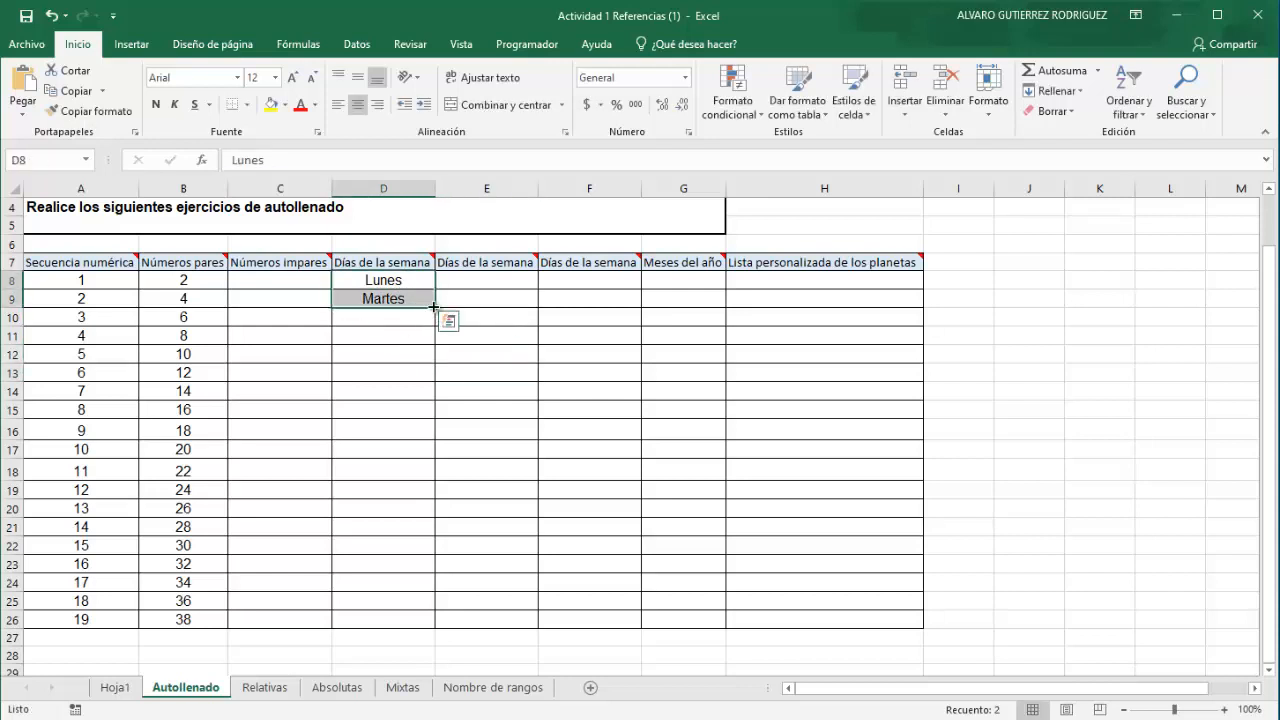
double_click(433, 306)
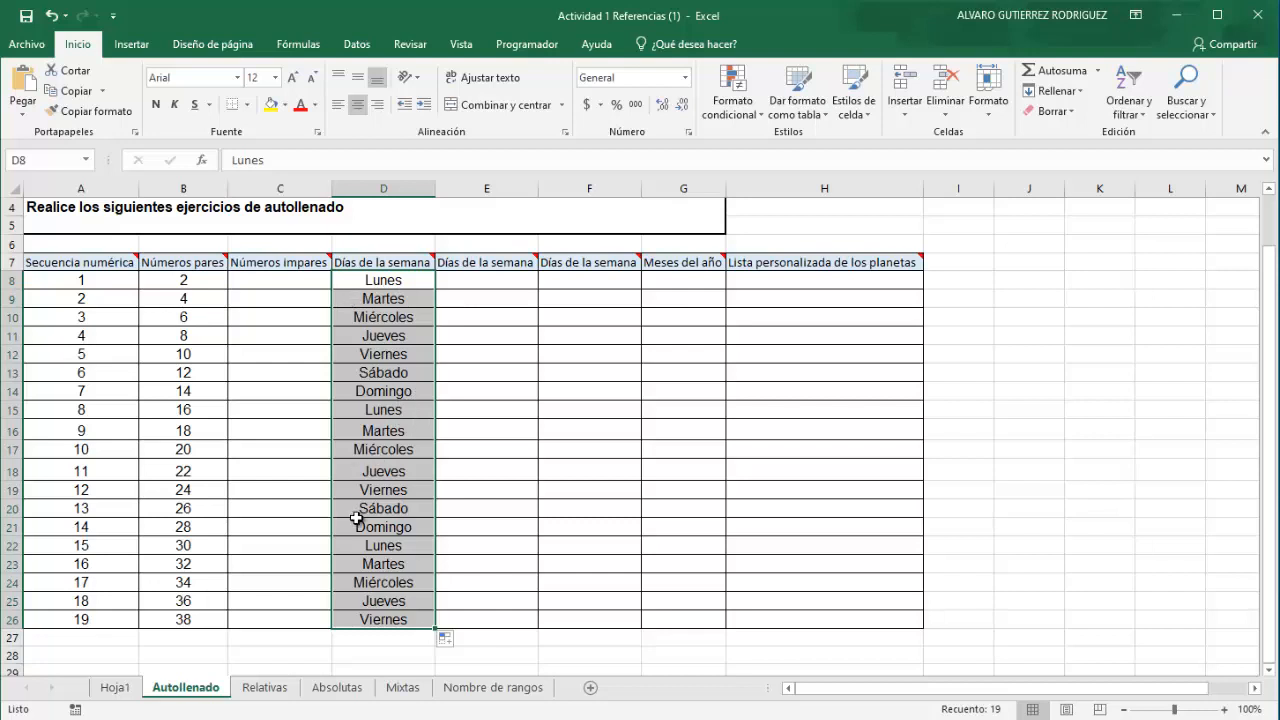
left_click(505, 414)
Read the example notes on the remaining Días de la semana, Meses del año and planets headers, and select cell H8
mouse_move(487, 264)
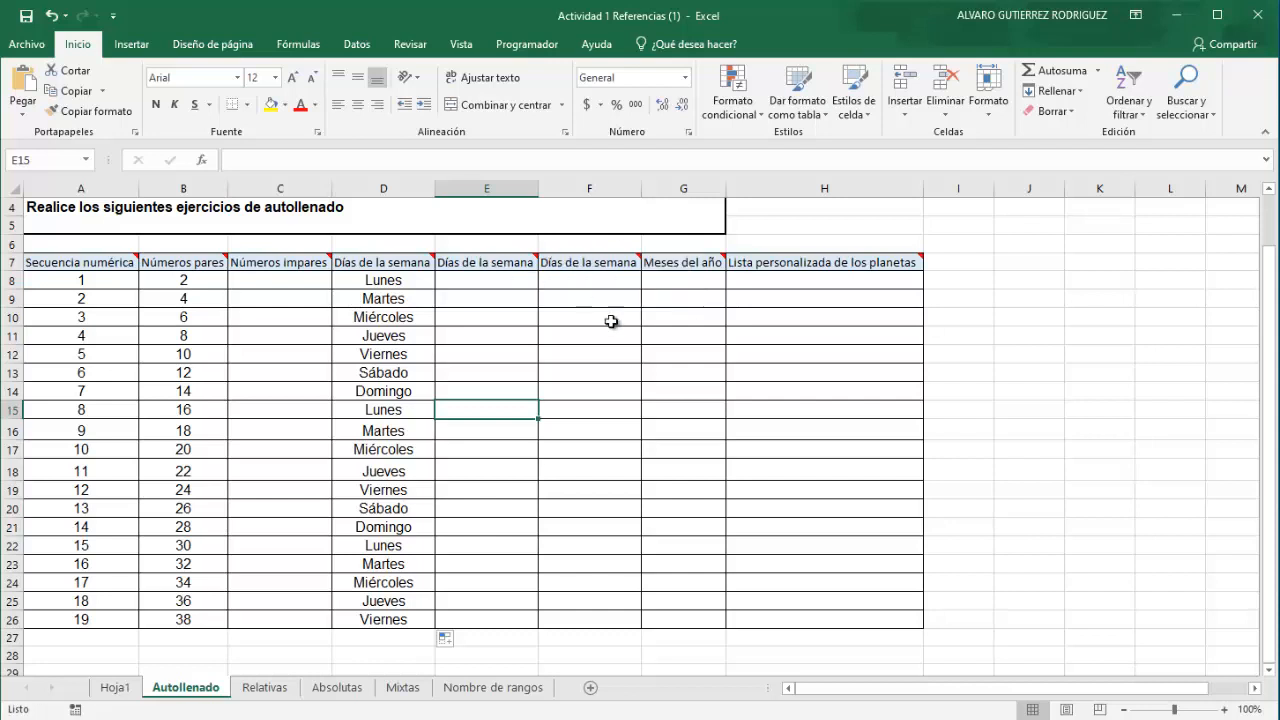
mouse_move(595, 262)
mouse_move(681, 265)
left_click_drag(303, 278, 300, 391)
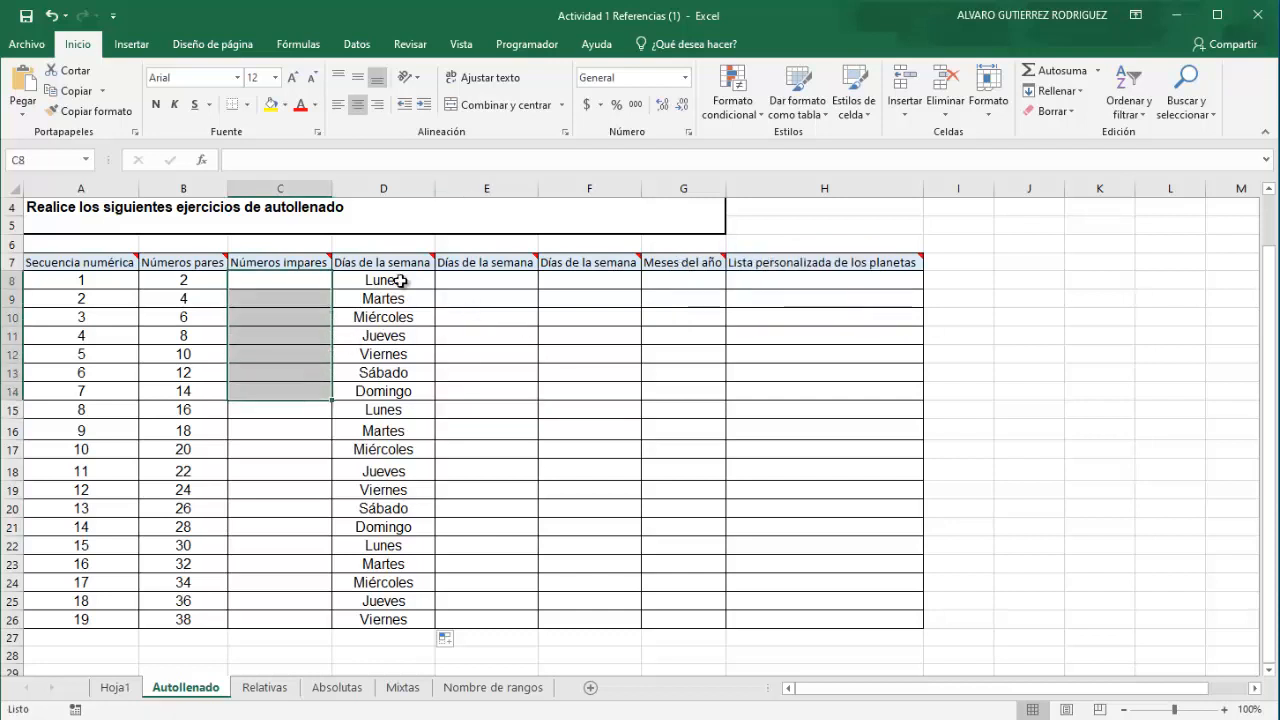
left_click_drag(486, 287, 660, 615)
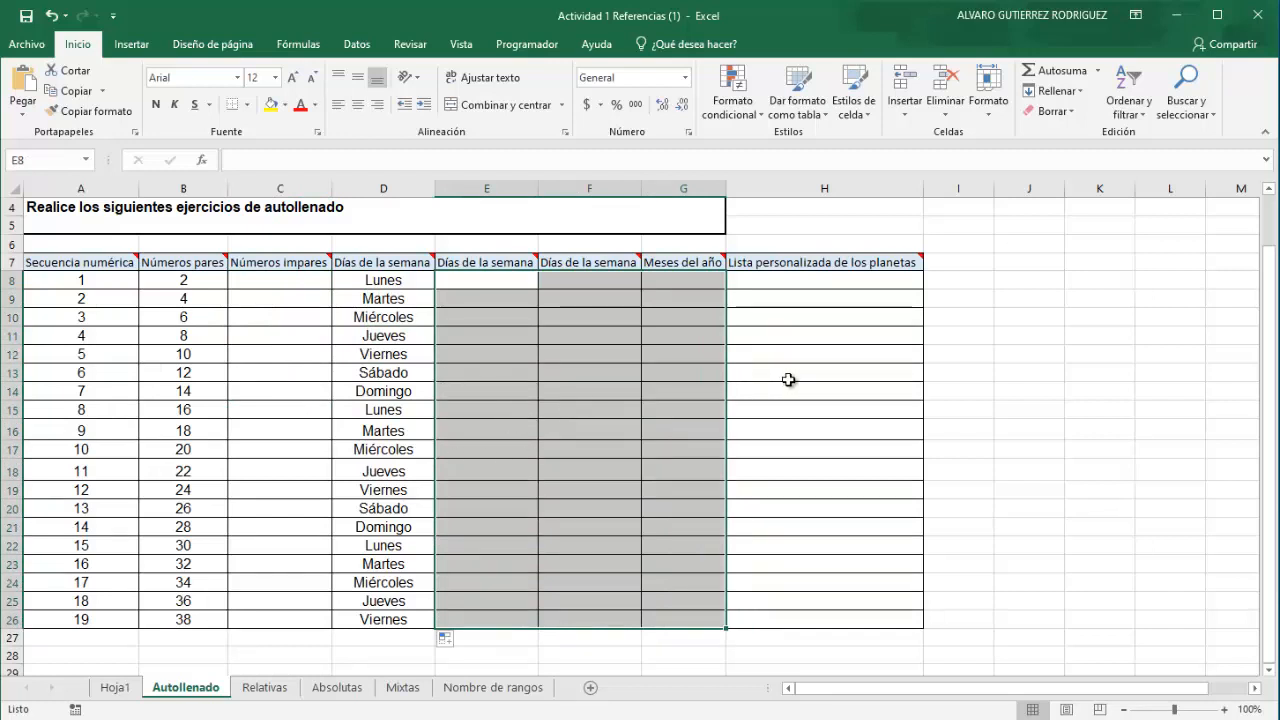
left_click(818, 279)
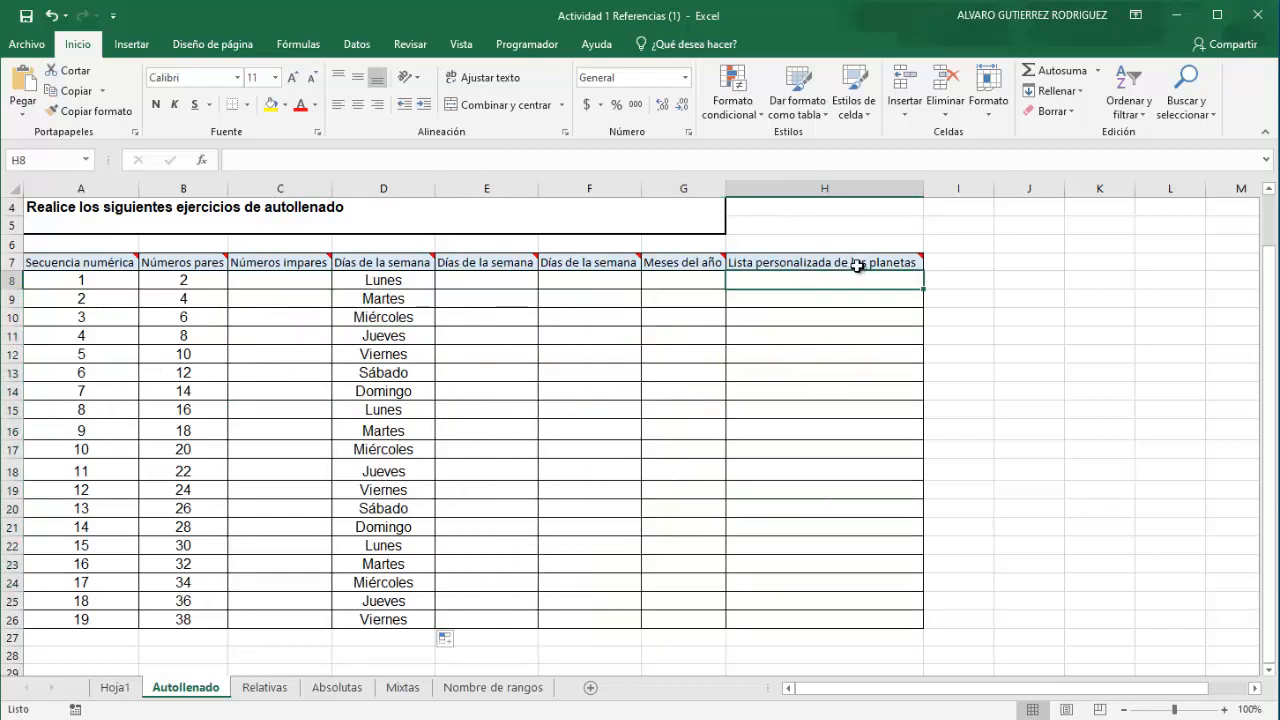
mouse_move(849, 259)
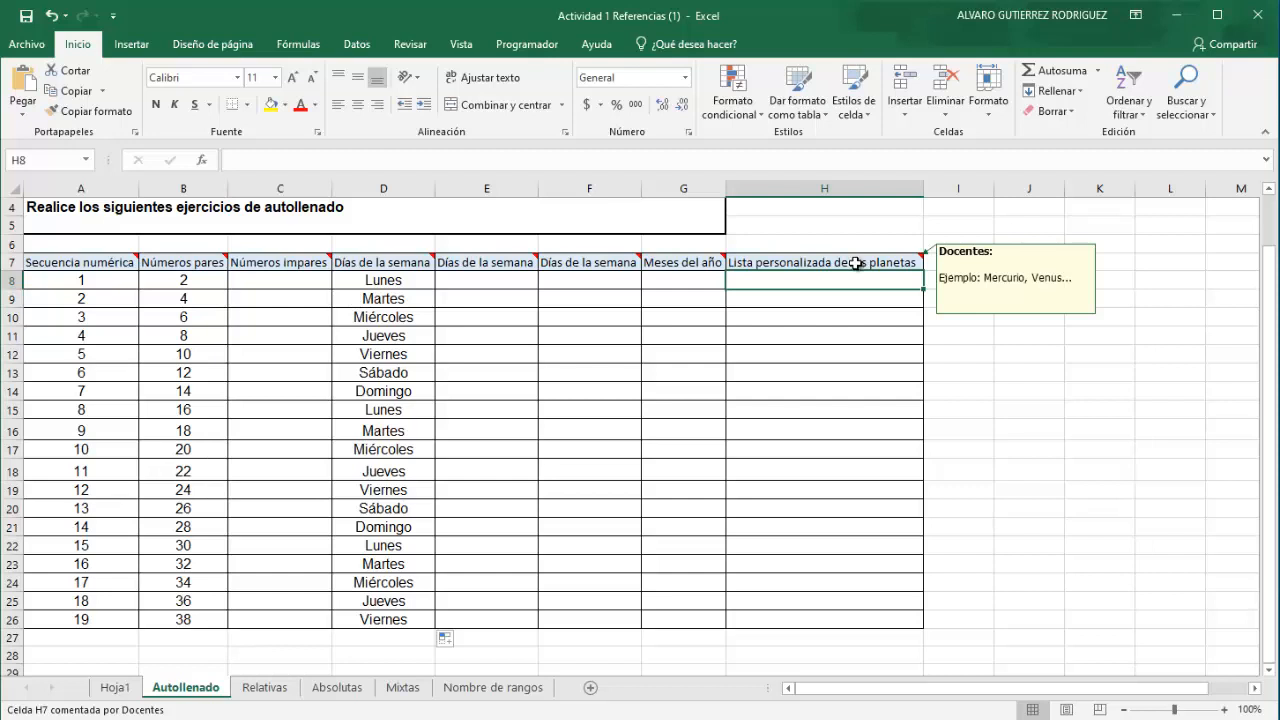
left_click(846, 341)
left_click(840, 286)
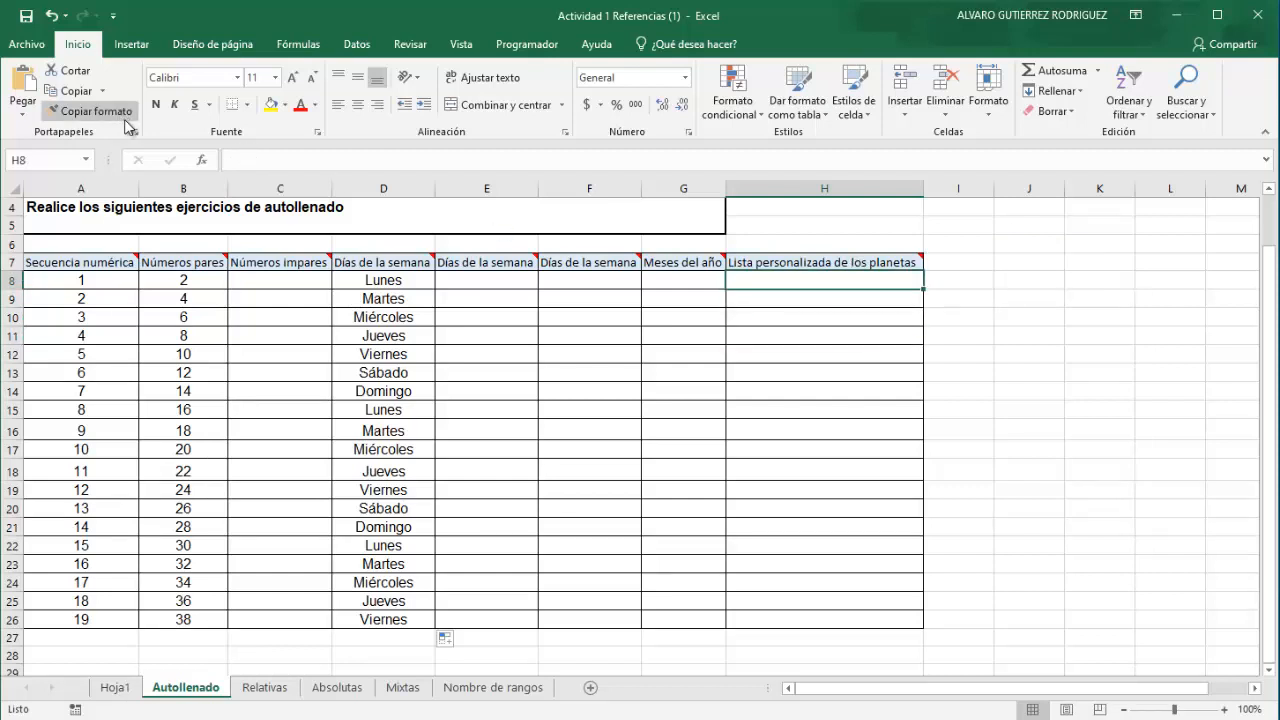
Open the custom lists editor from the General section of Excel's advanced options
left_click(28, 45)
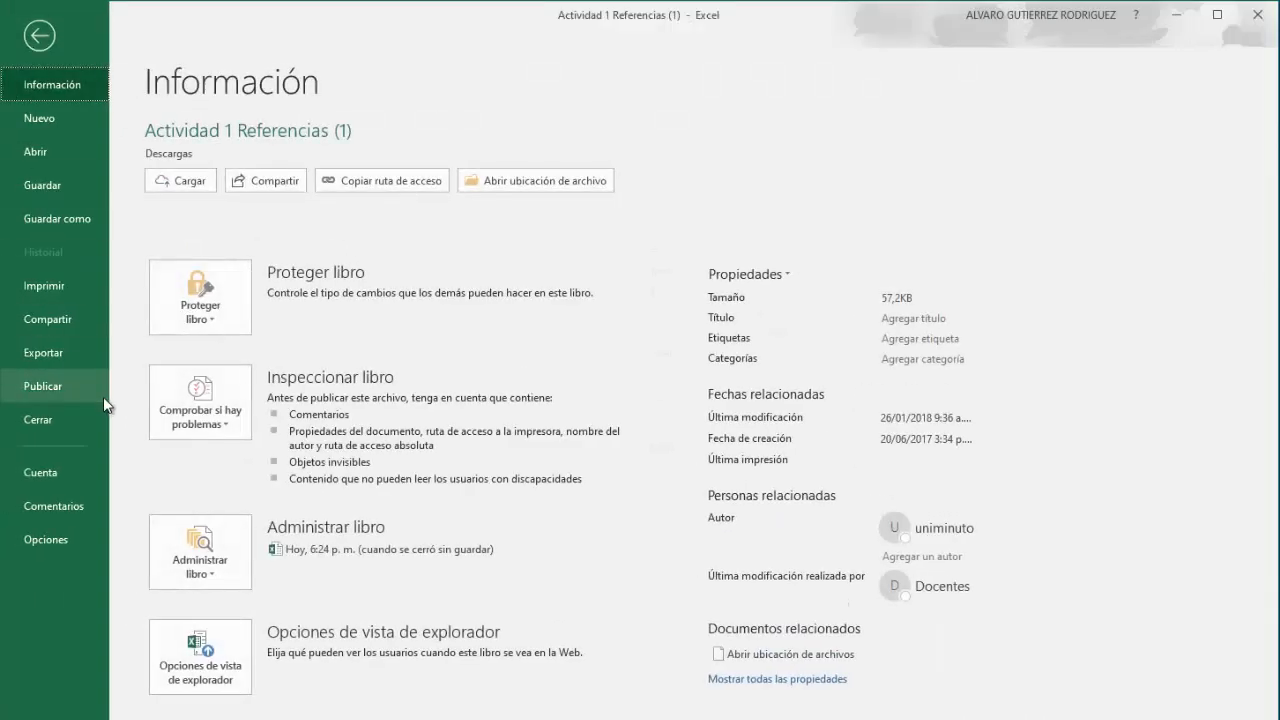
left_click(53, 541)
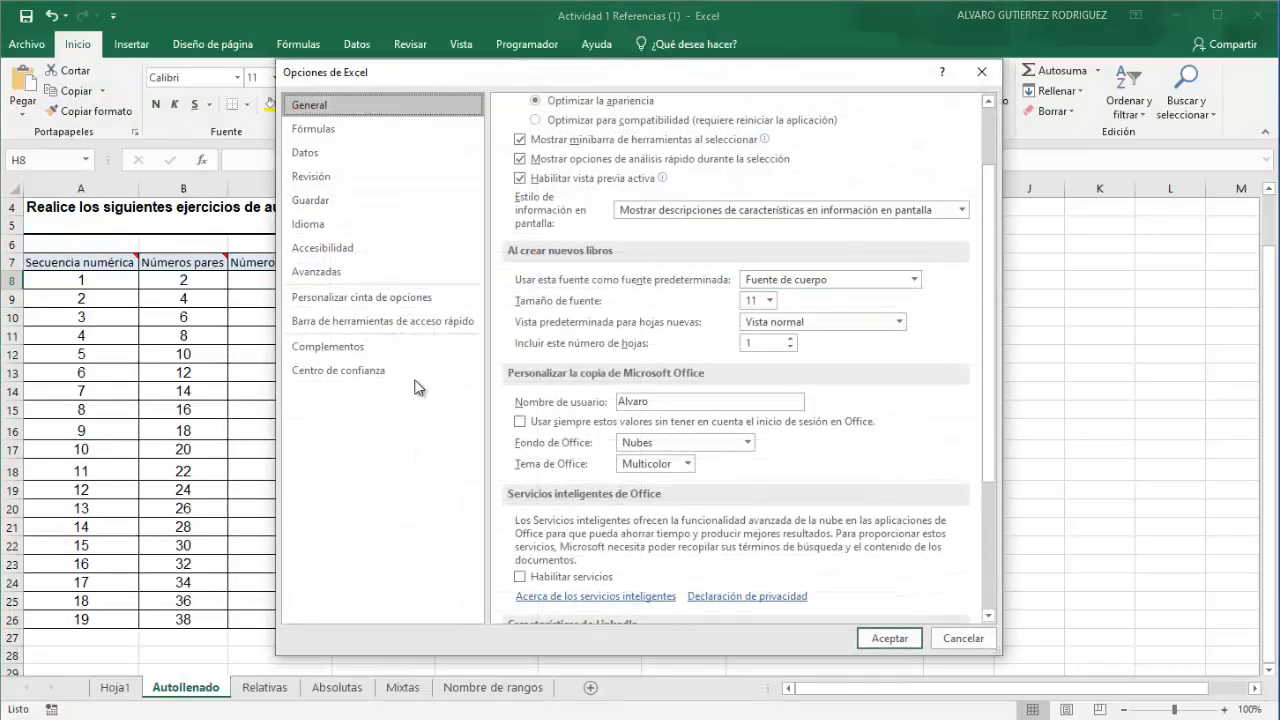
left_click(349, 266)
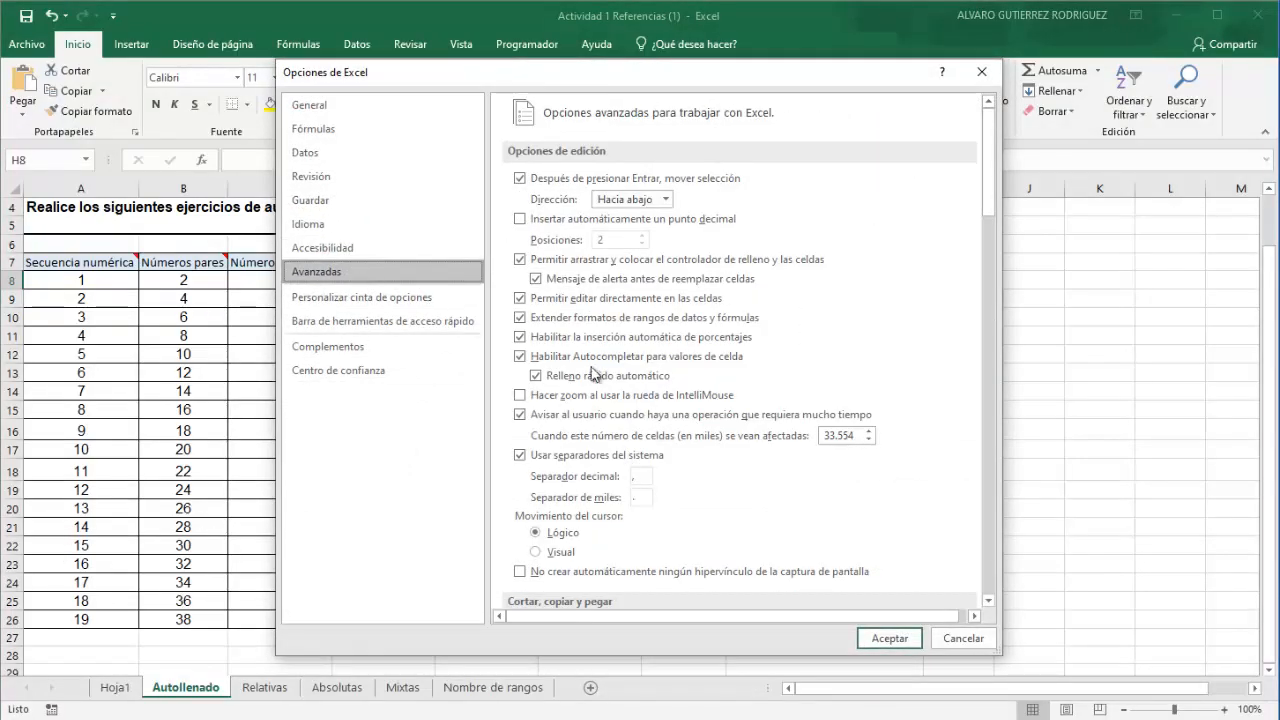
scroll(845, 405, "down", 15)
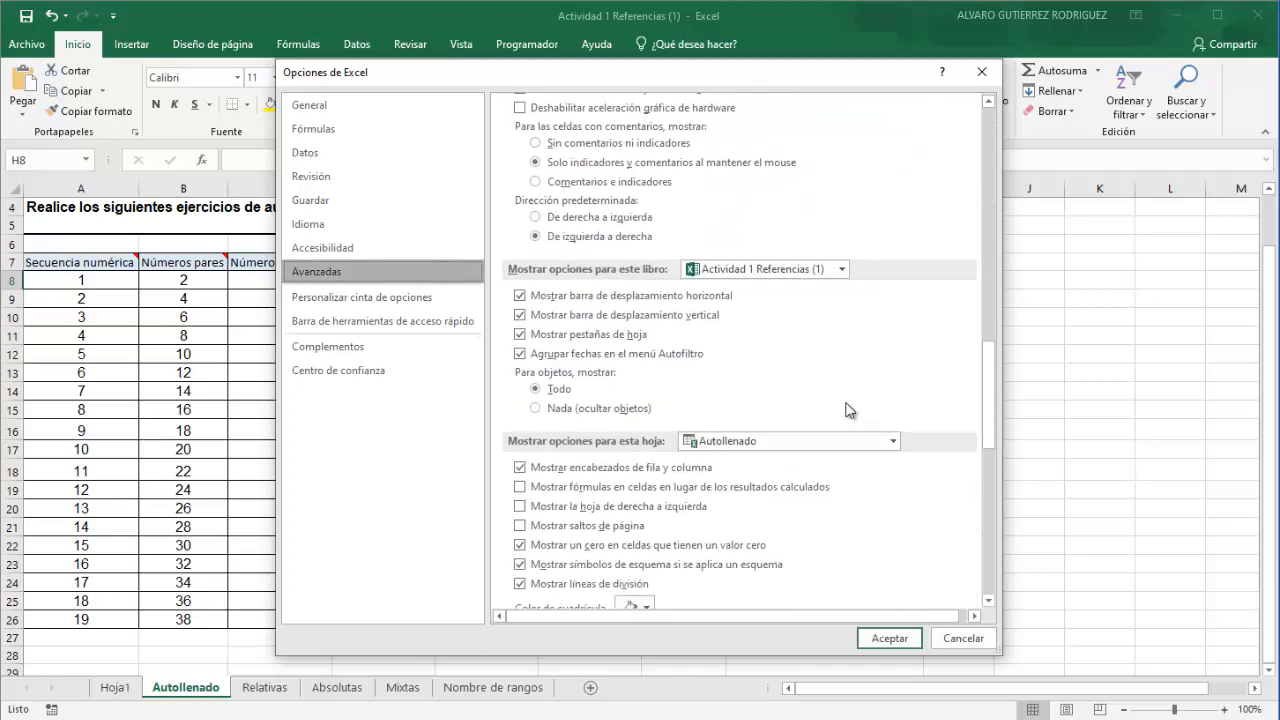
scroll(846, 409, "down", 15)
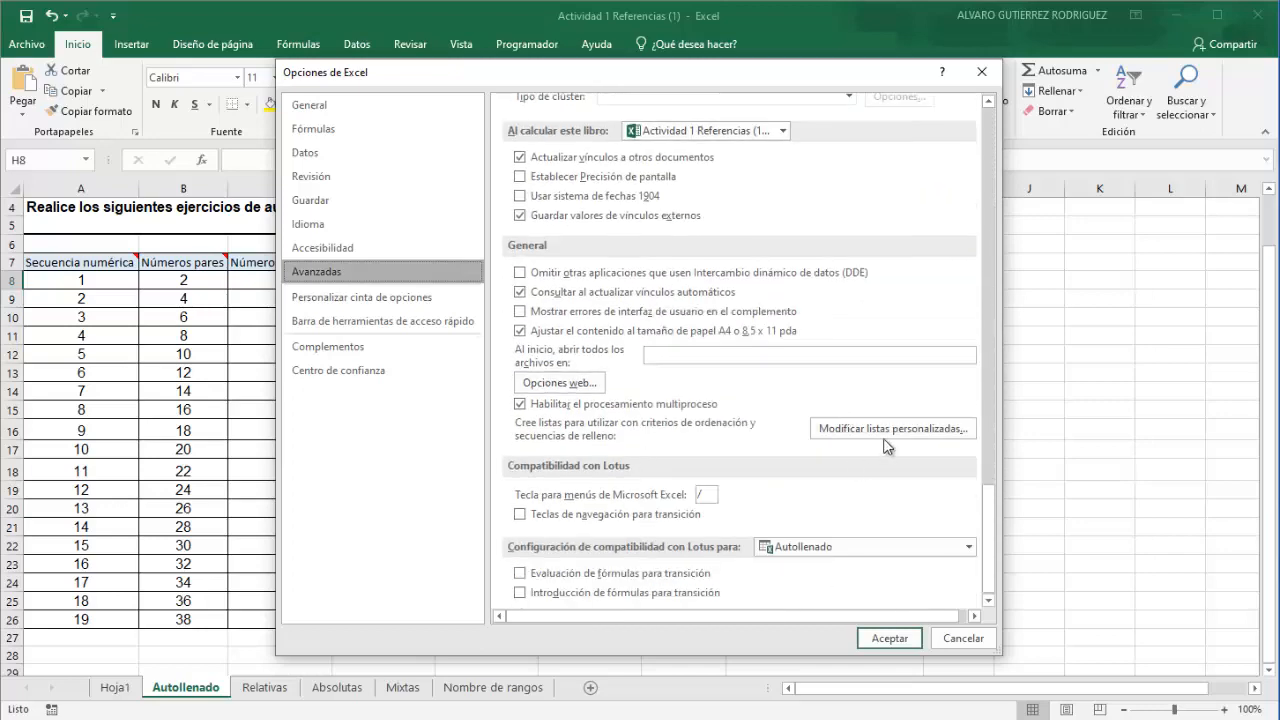
left_click(877, 432)
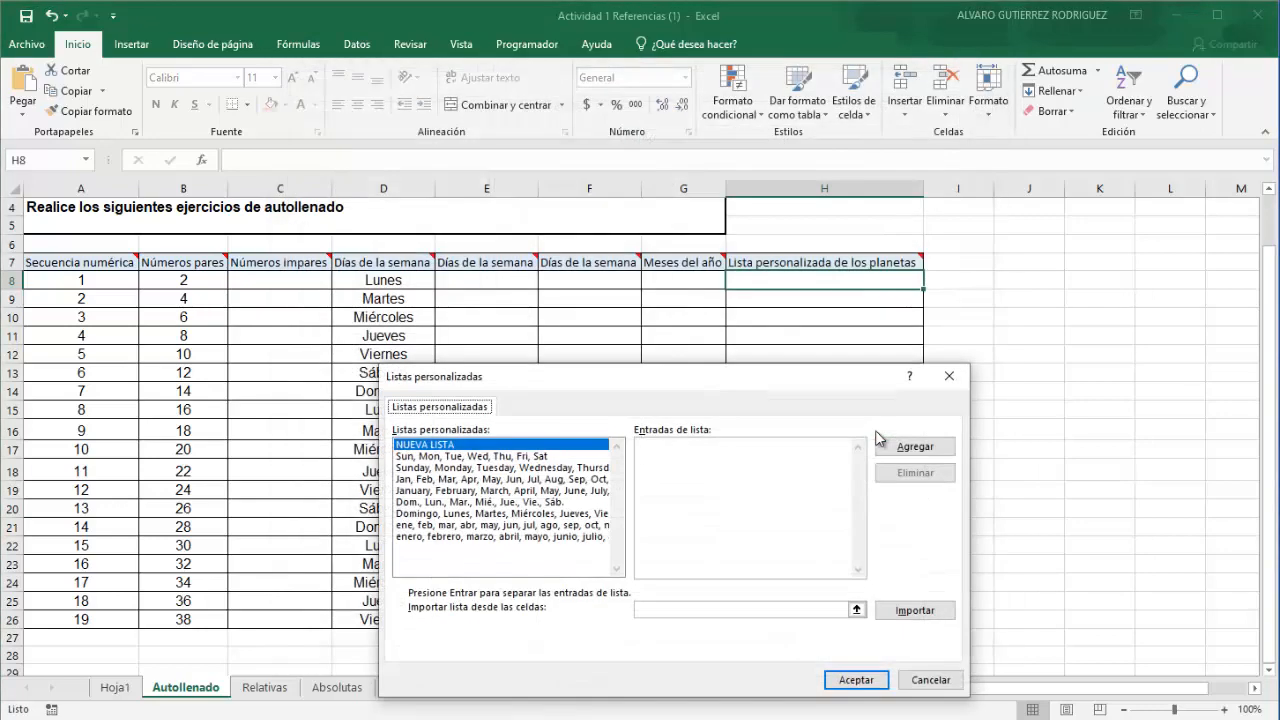
left_click_drag(730, 382, 648, 276)
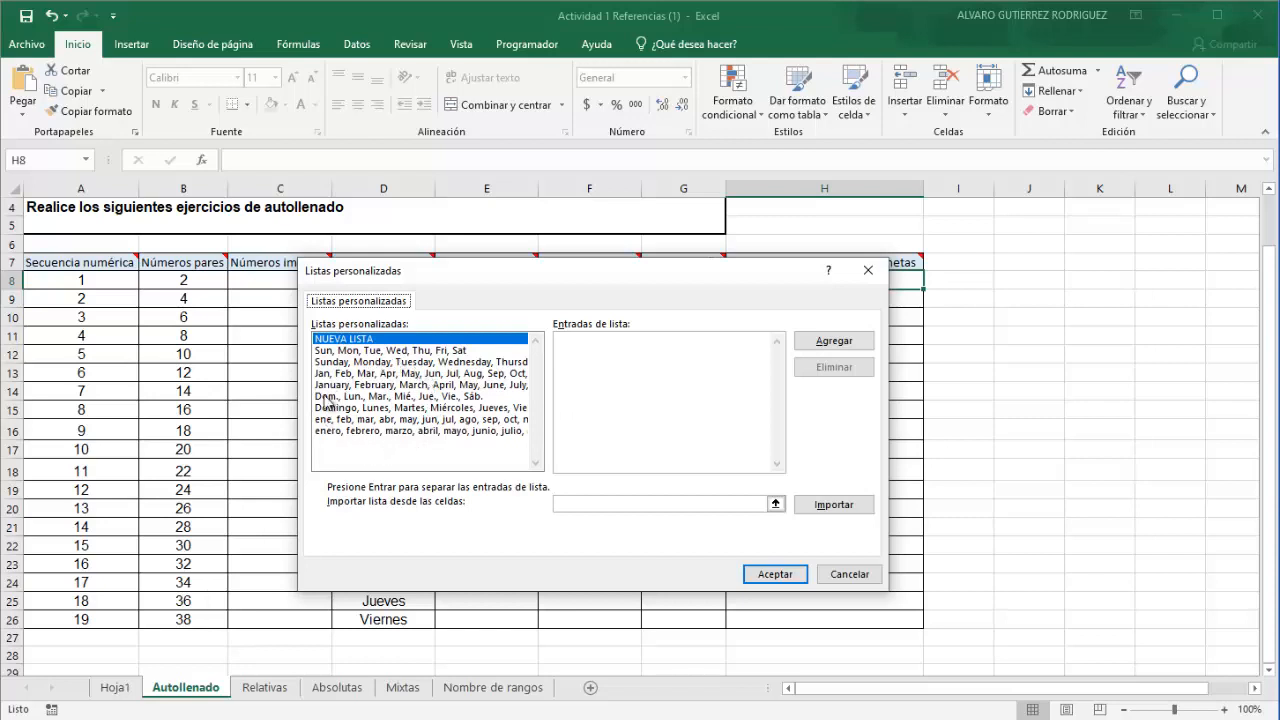
Add a new custom list with the entries Amarillo, Azul, Rojo, Verde and Negro, and accept the options
left_click(586, 355)
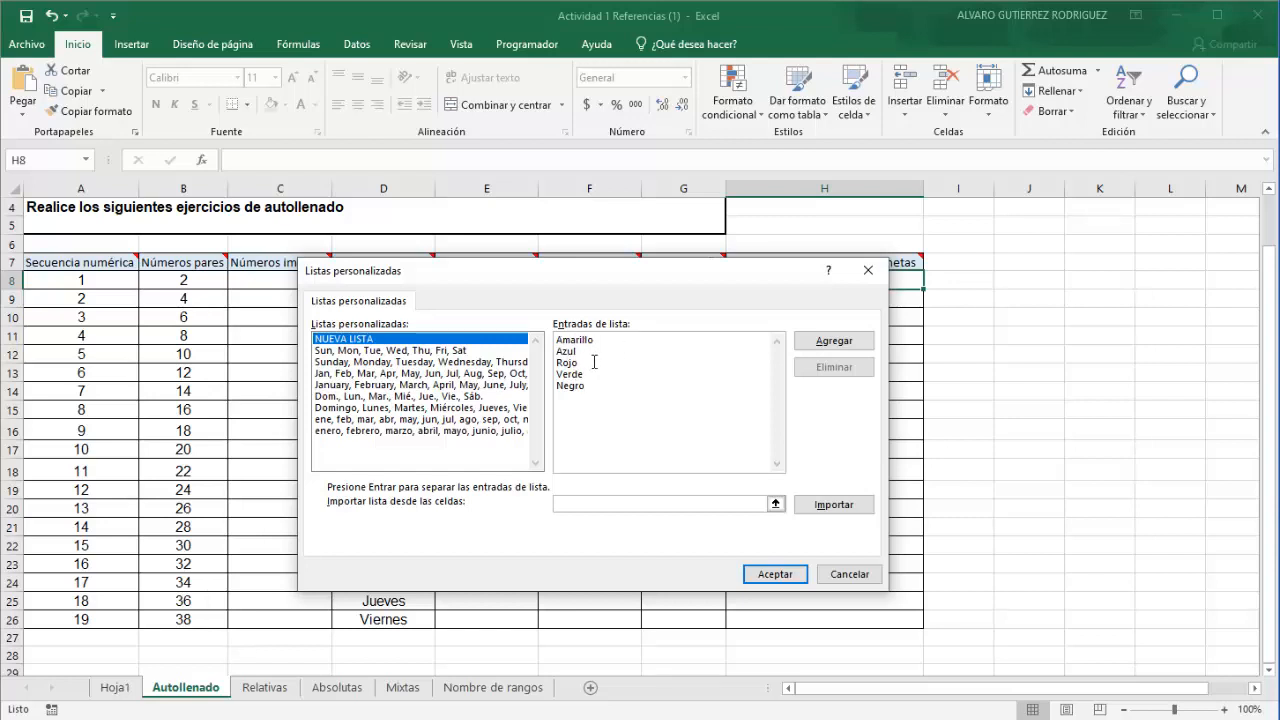
left_click(820, 348)
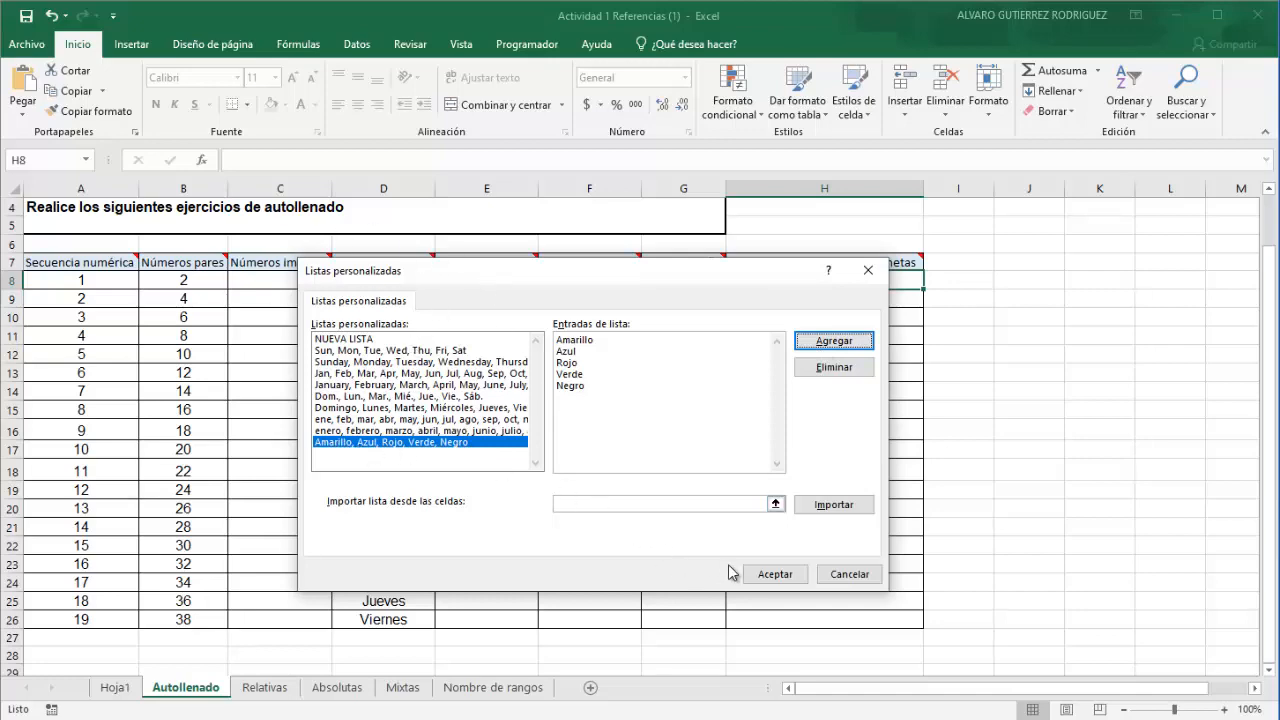
left_click(773, 574)
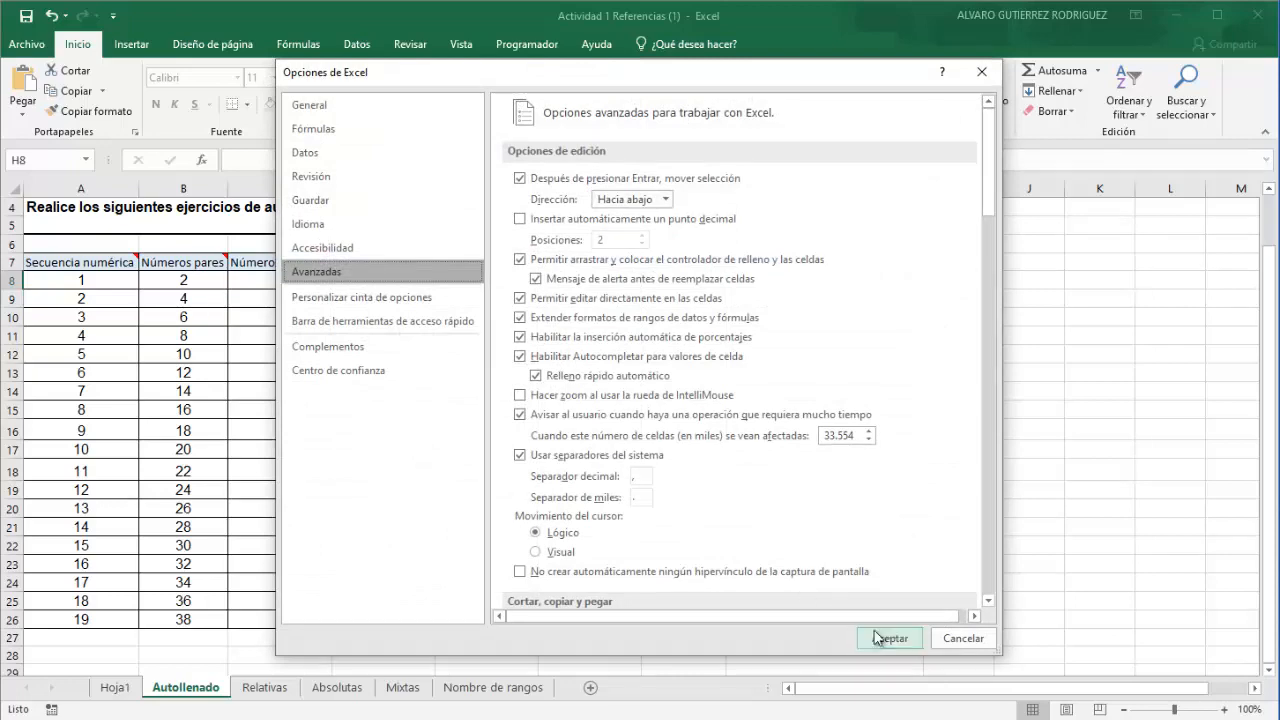
left_click(884, 633)
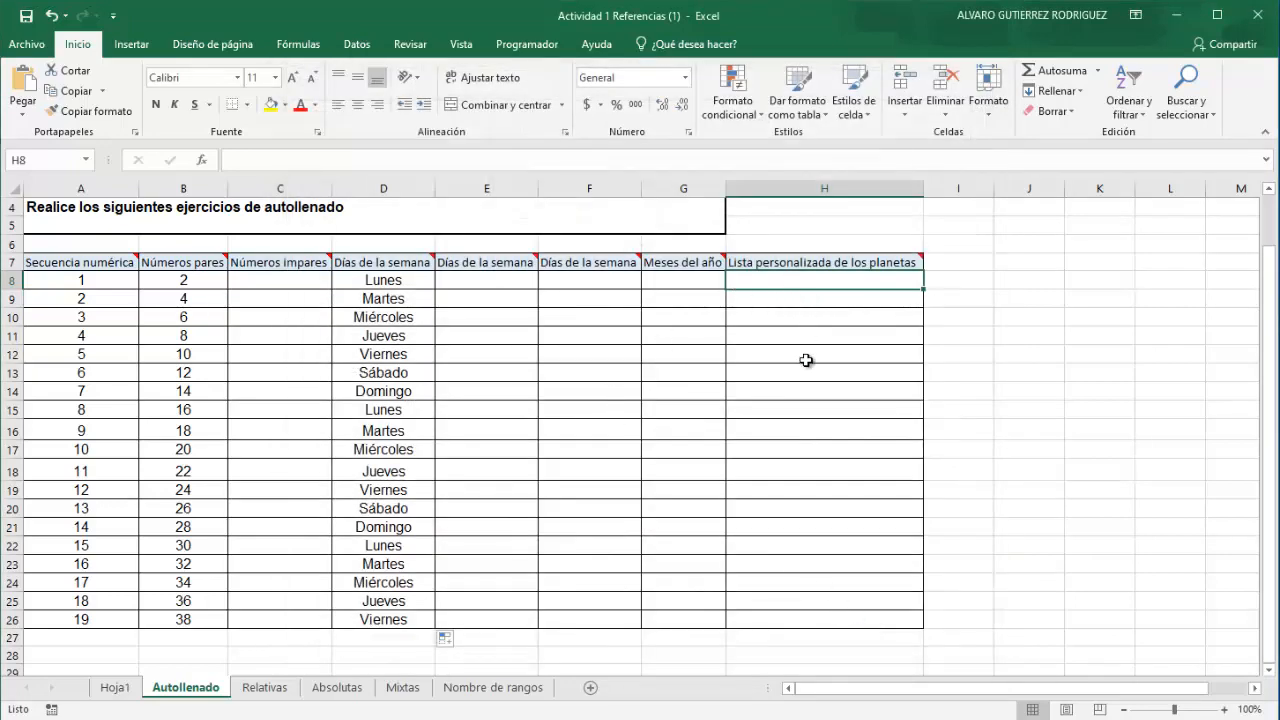
Enter Amarillo in H8 and autofill the custom color list down to H26
type("Amarillo")
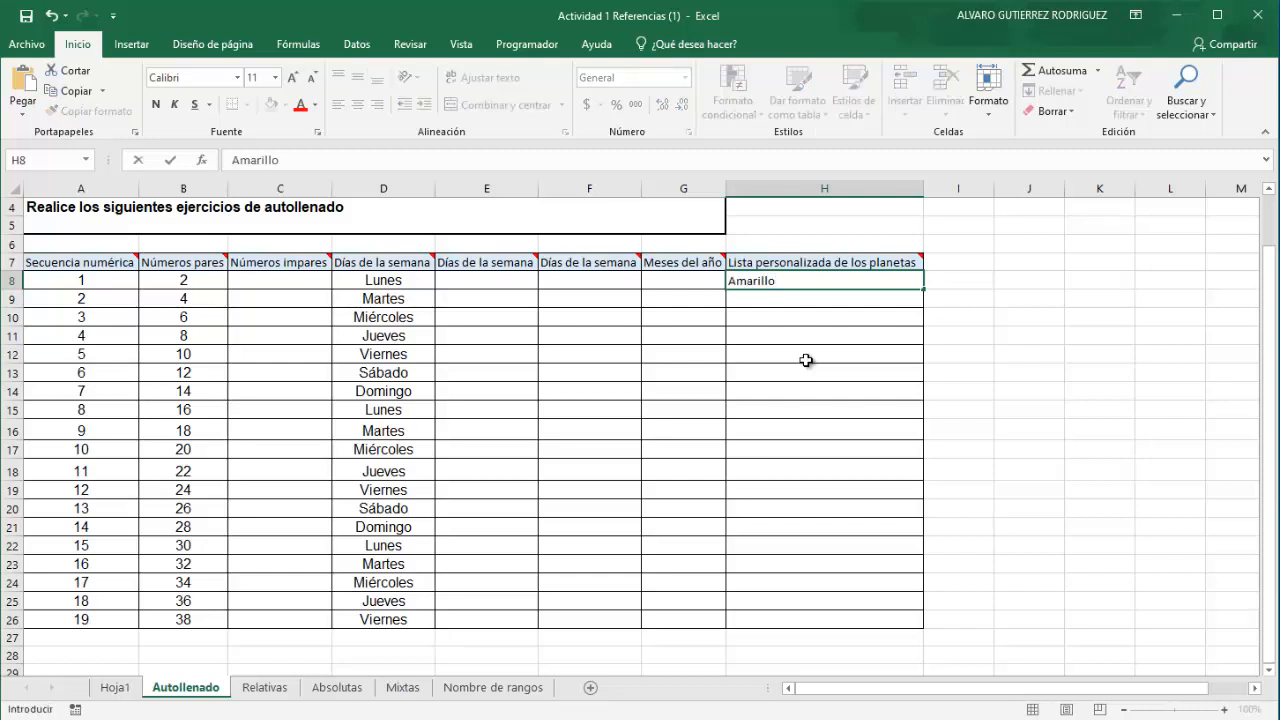
left_click(806, 360)
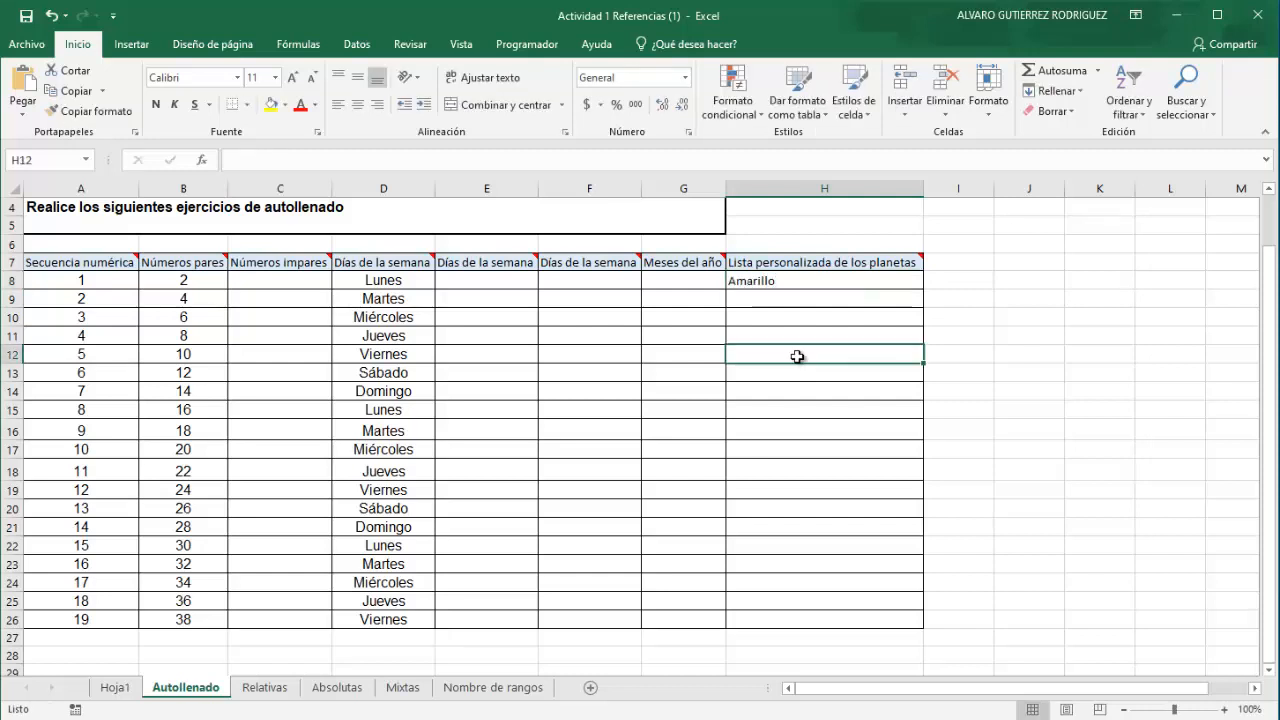
left_click(808, 283)
left_click_drag(924, 289, 912, 628)
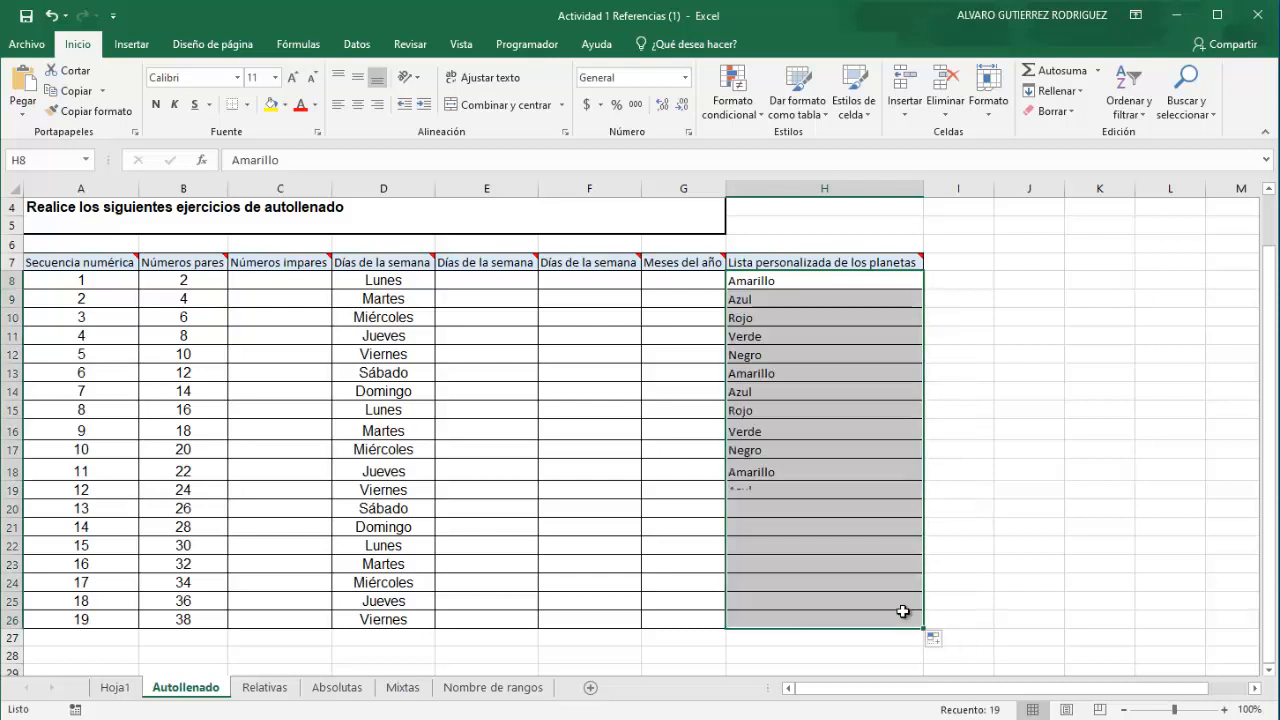
left_click(770, 300)
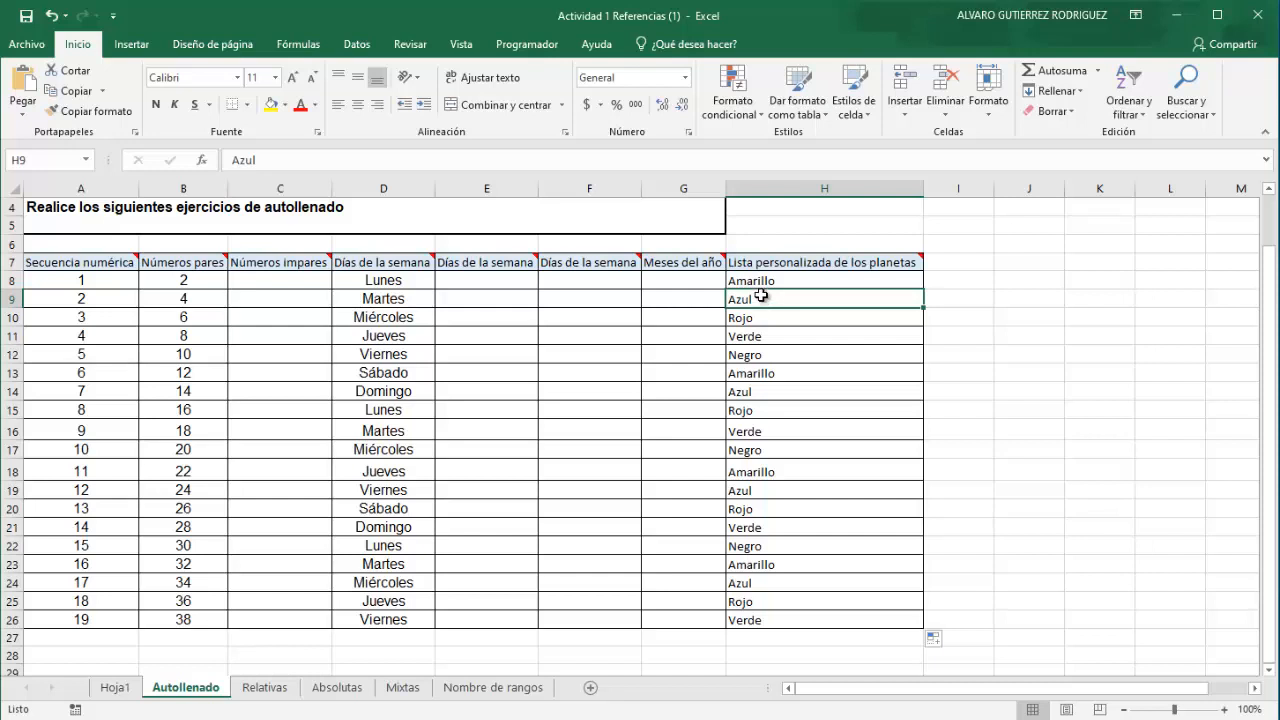
left_click(766, 282)
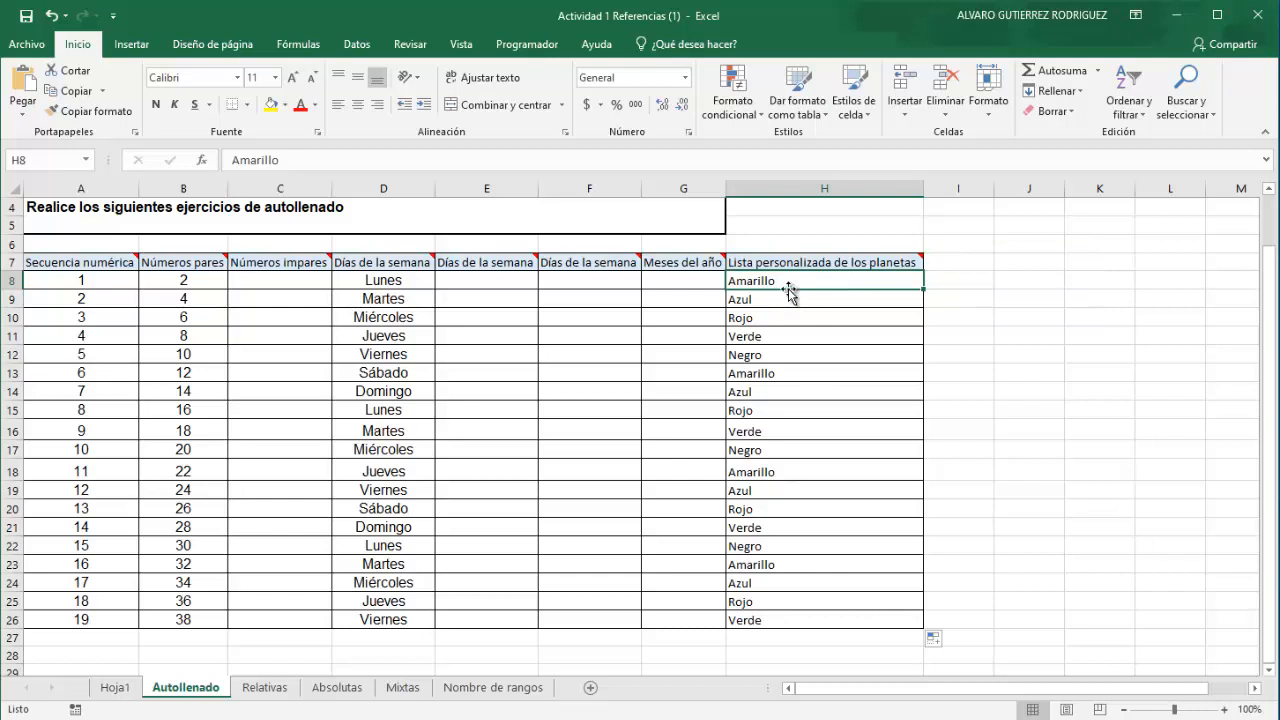
mouse_move(829, 263)
Switch to the Relativas sheet and examine its instruction, the empty Total column G9:G13 and the Total row C14:F14
left_click(265, 694)
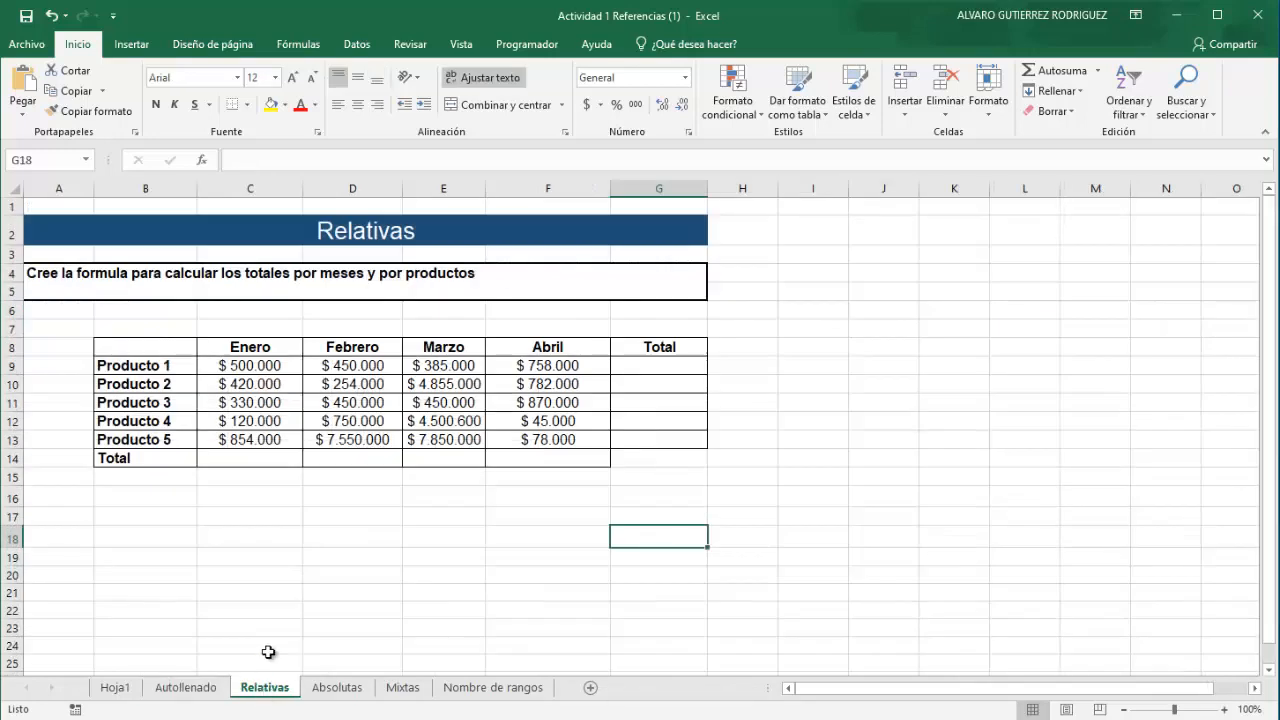
left_click(371, 511)
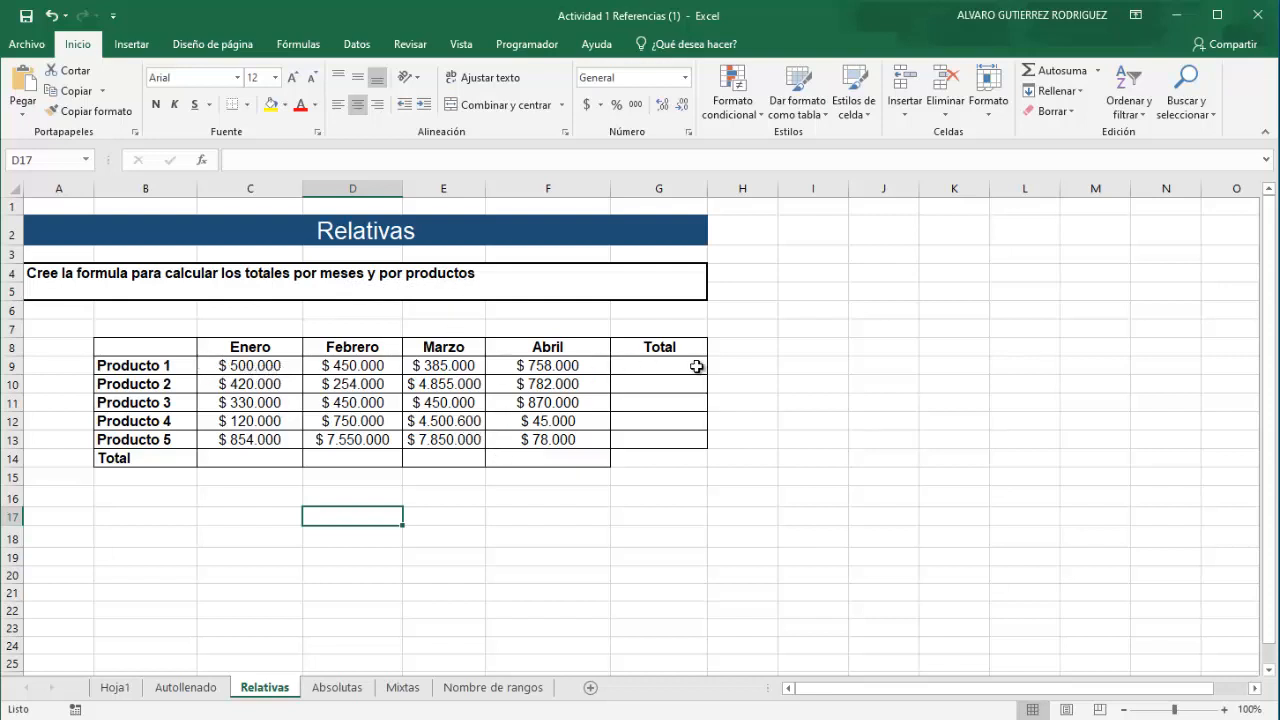
left_click_drag(664, 366, 673, 451)
left_click(409, 485)
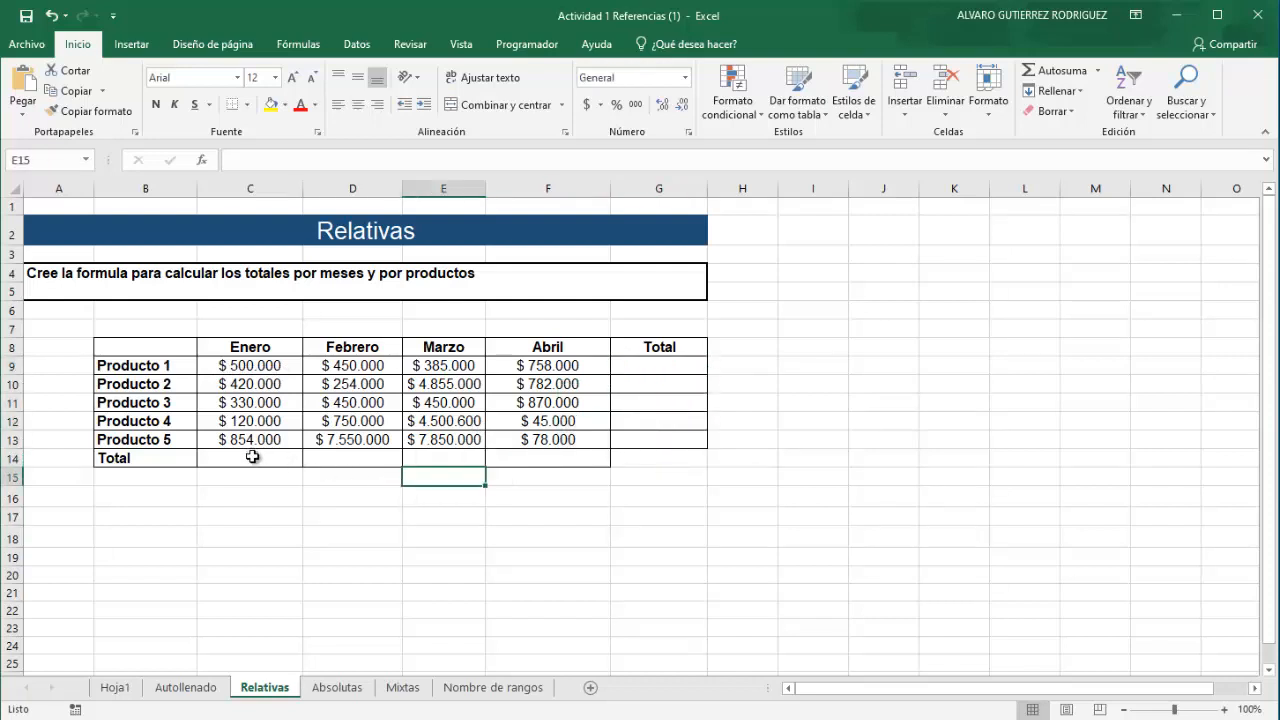
left_click_drag(252, 457, 550, 462)
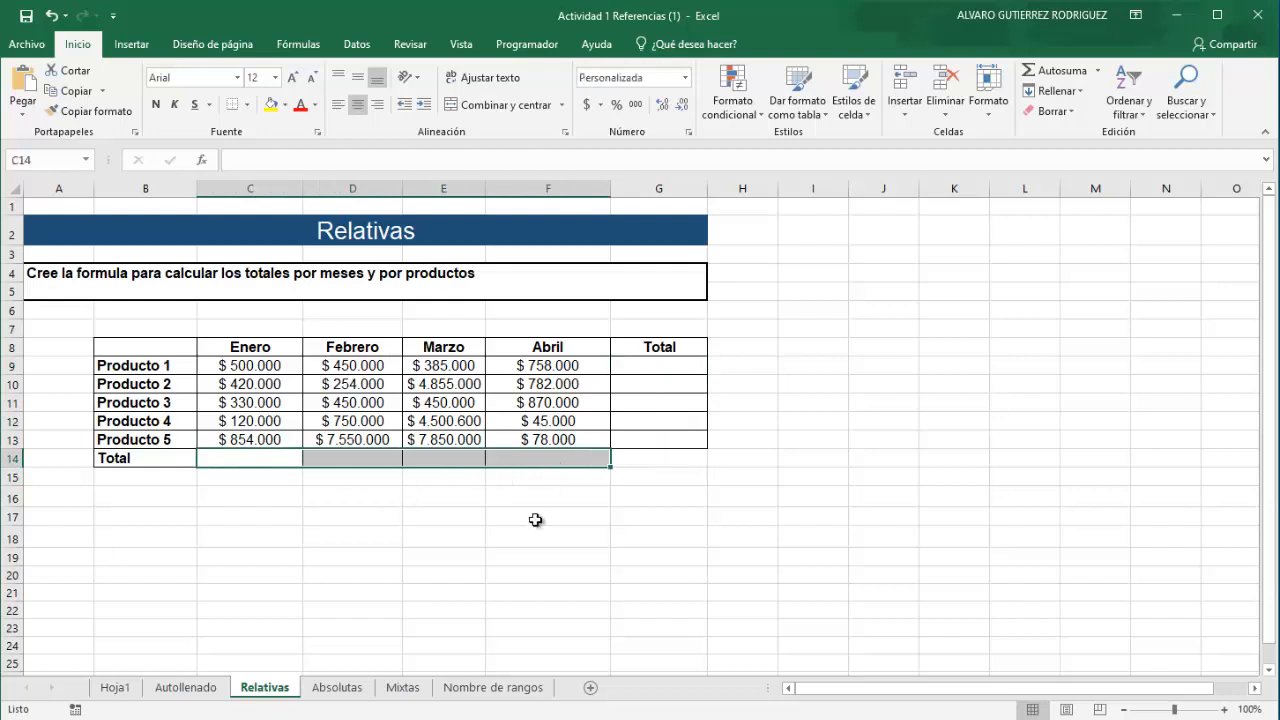
left_click(534, 520)
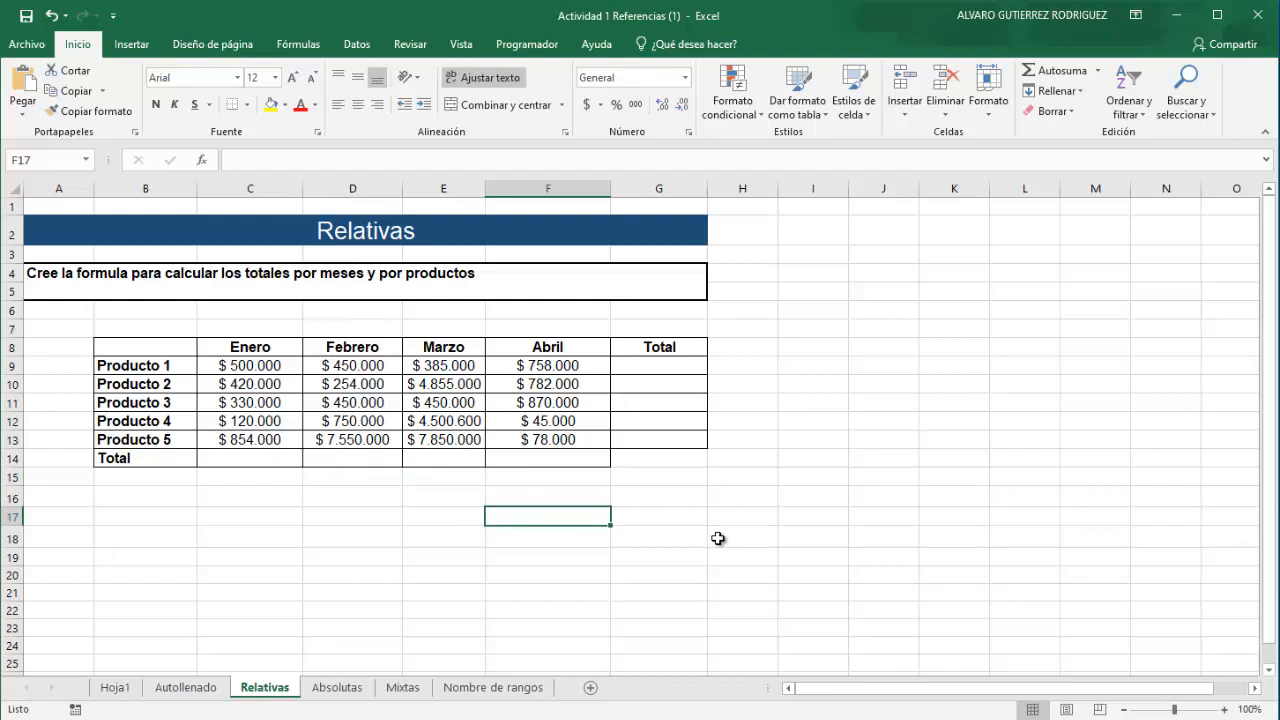
Inspect the cell references of product amounts C9, D9 and C10 in the Relativas table
left_click(248, 365)
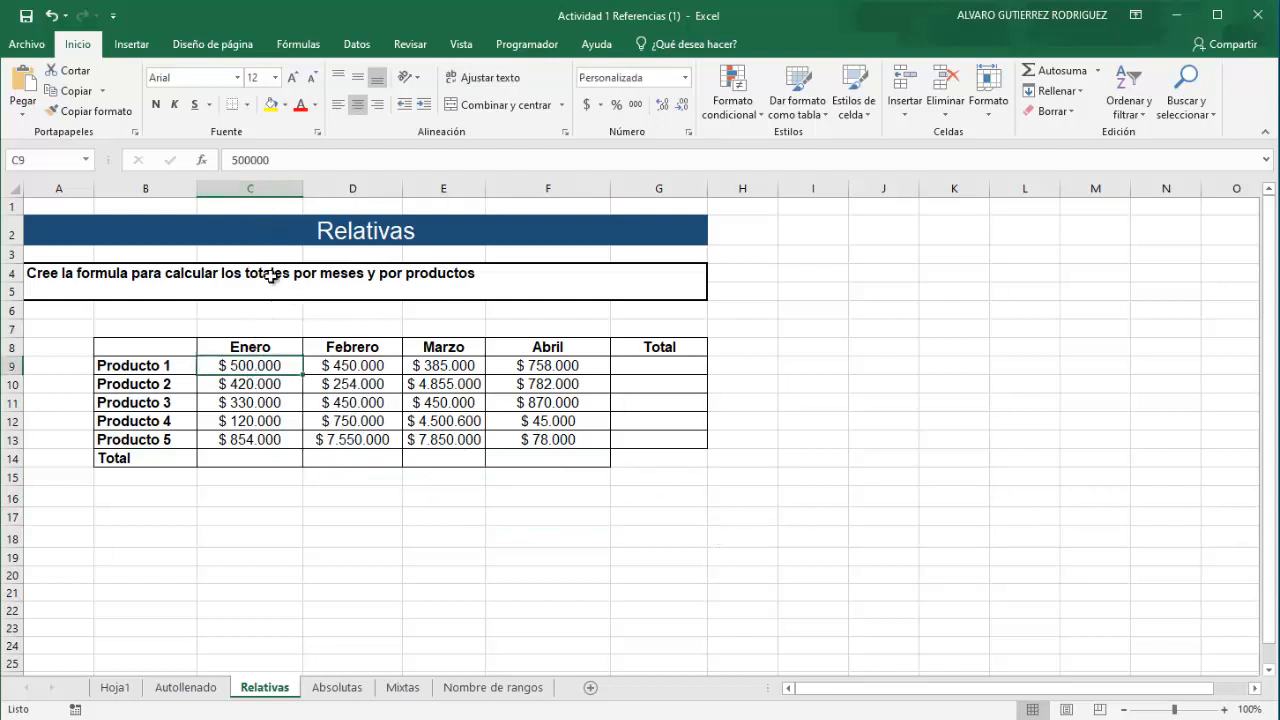
left_click(358, 367)
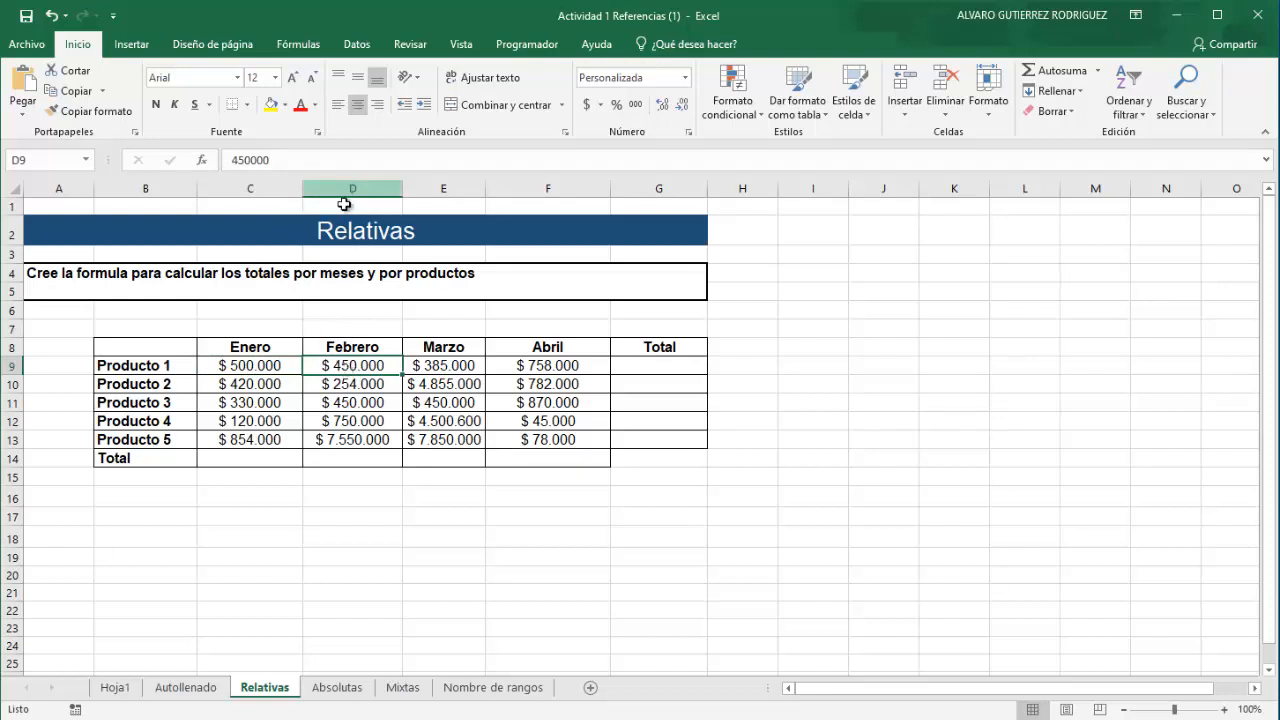
left_click(250, 386)
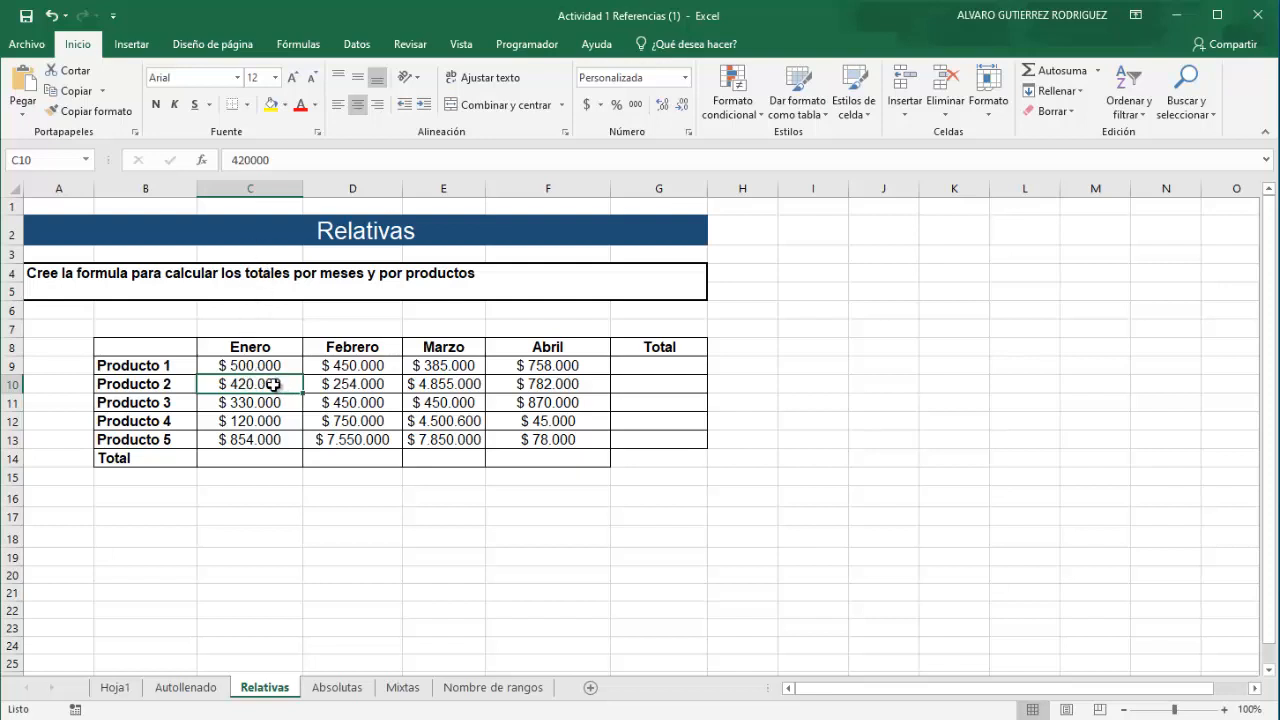
Inspect how column D, row 10 and the Total column G form the cell references of the Relativas table
left_click(320, 189)
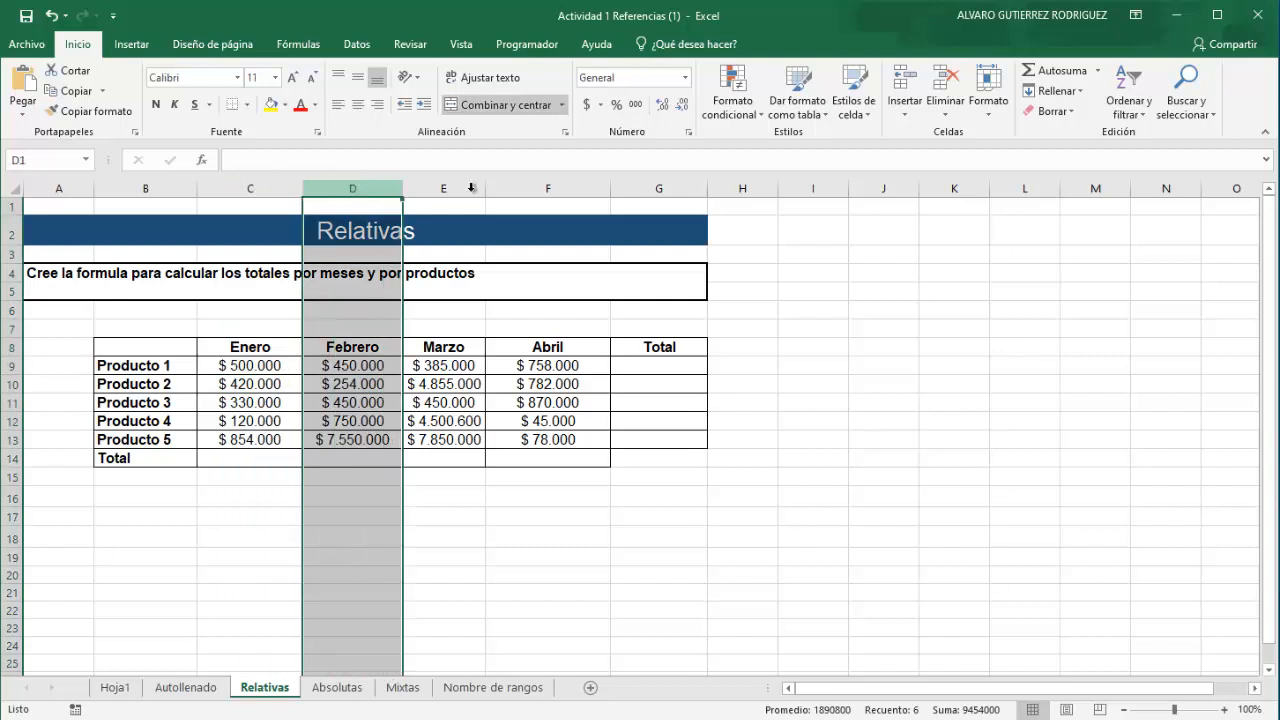
left_click(14, 389)
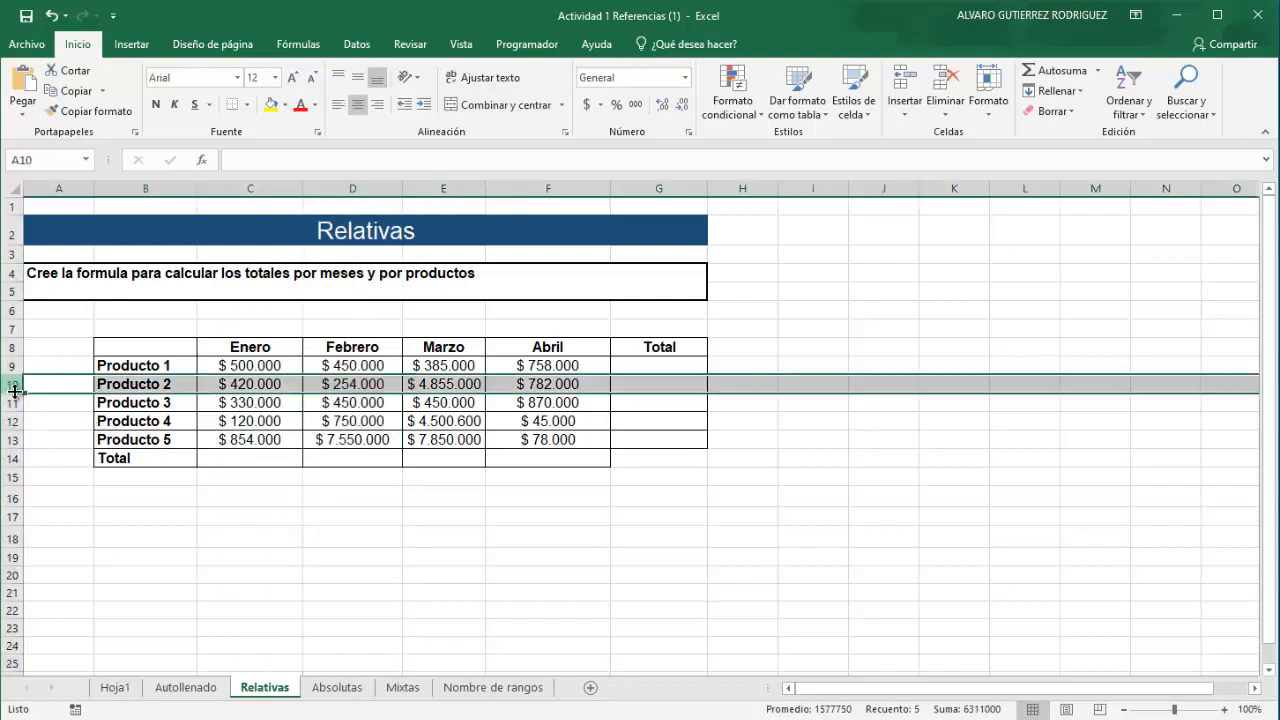
left_click(400, 494)
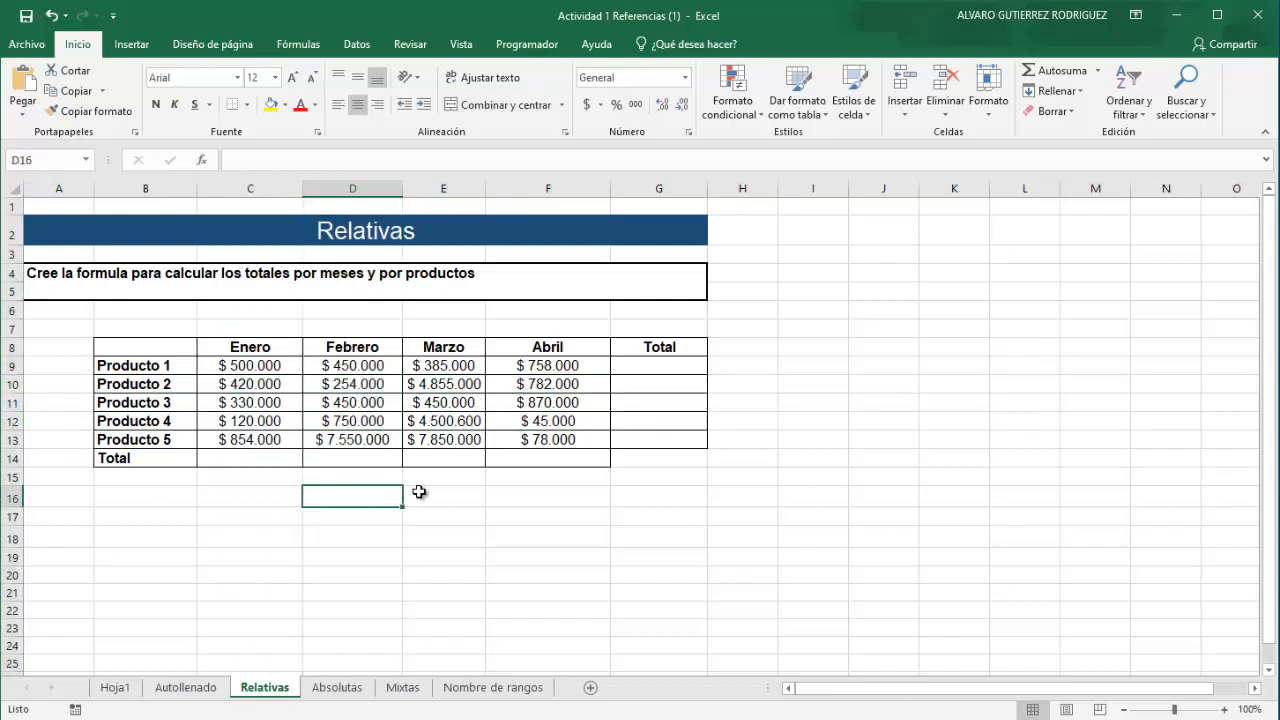
left_click(627, 372)
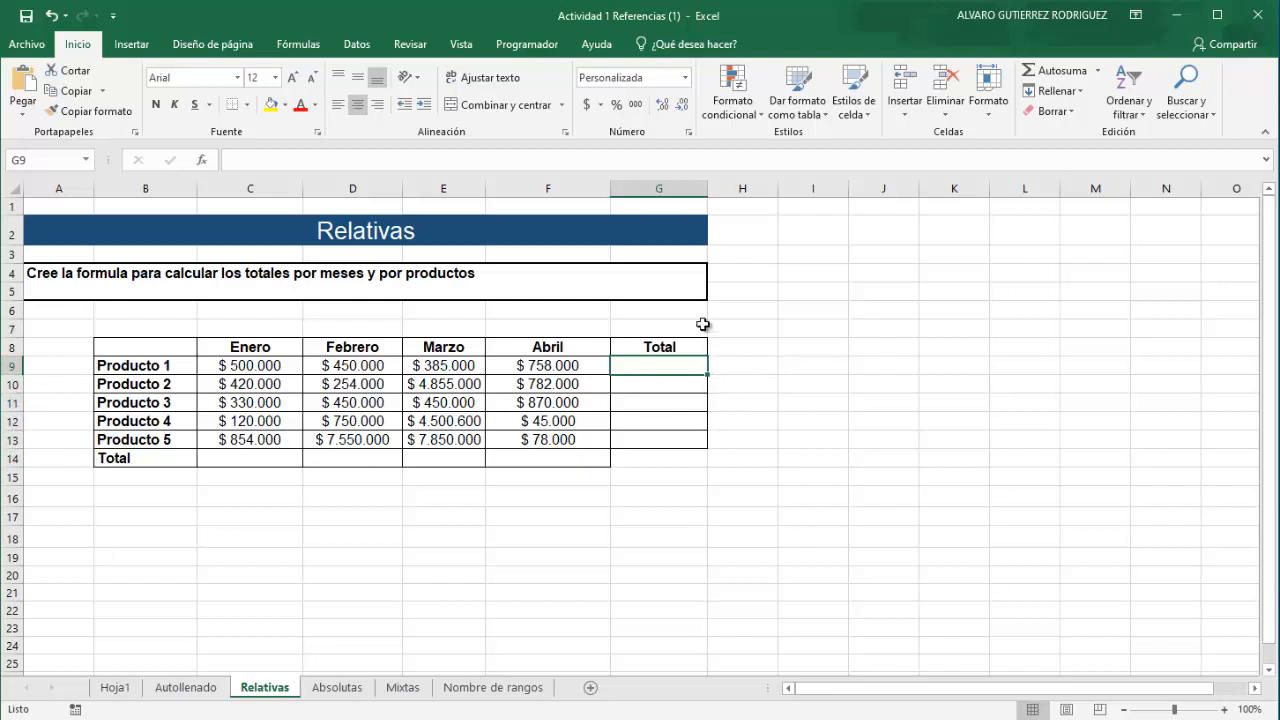
left_click(667, 197)
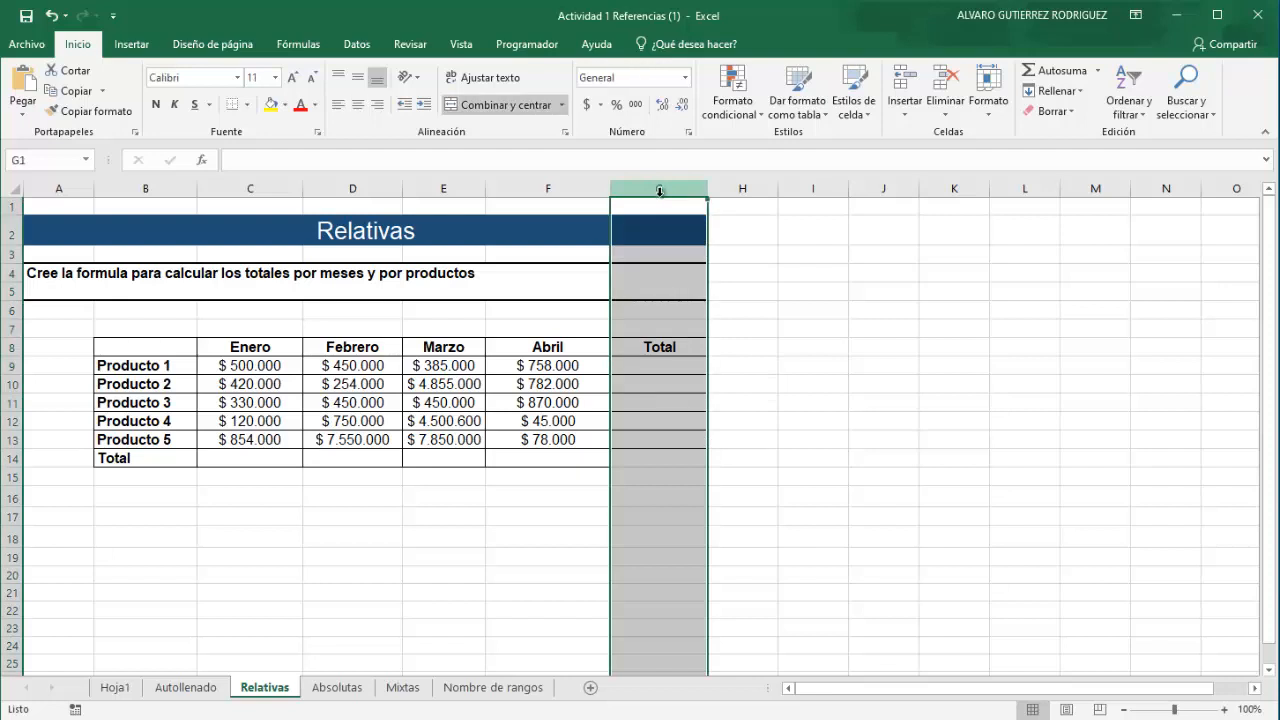
Enter the formula =C9+D9+E9+F9 in G9 to total Producto 1 across the four months
left_click(649, 365)
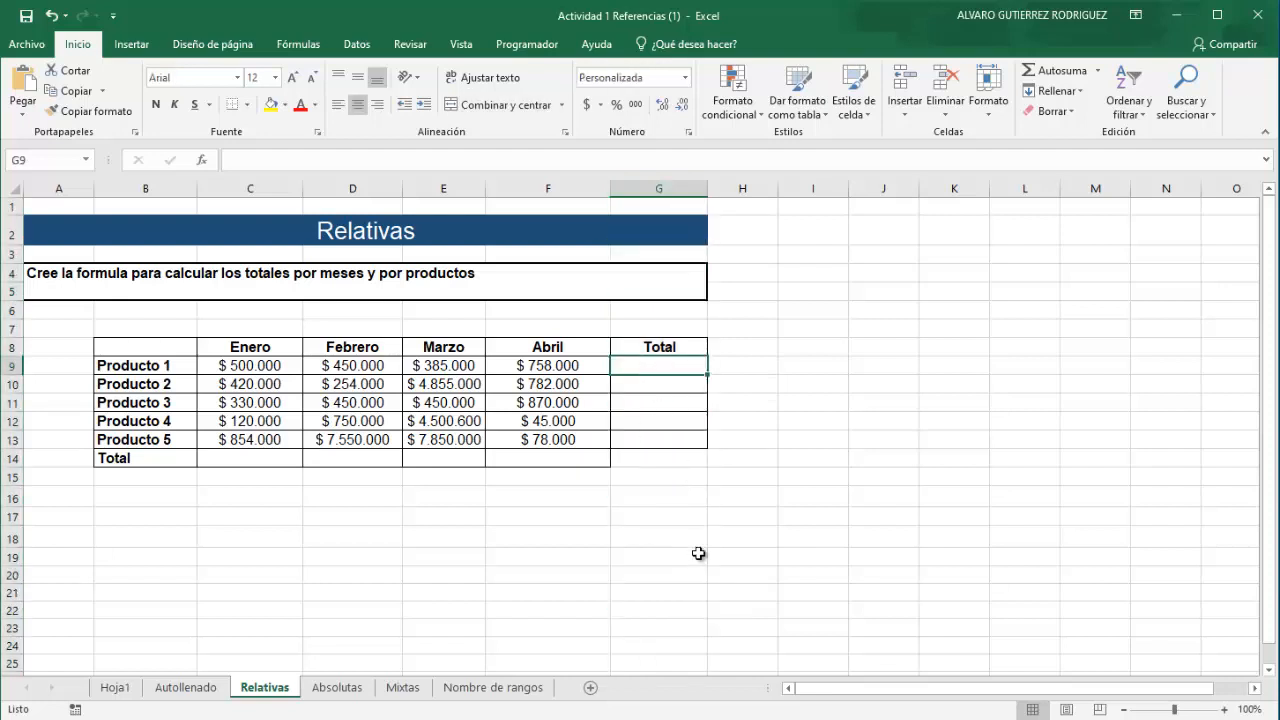
type("=")
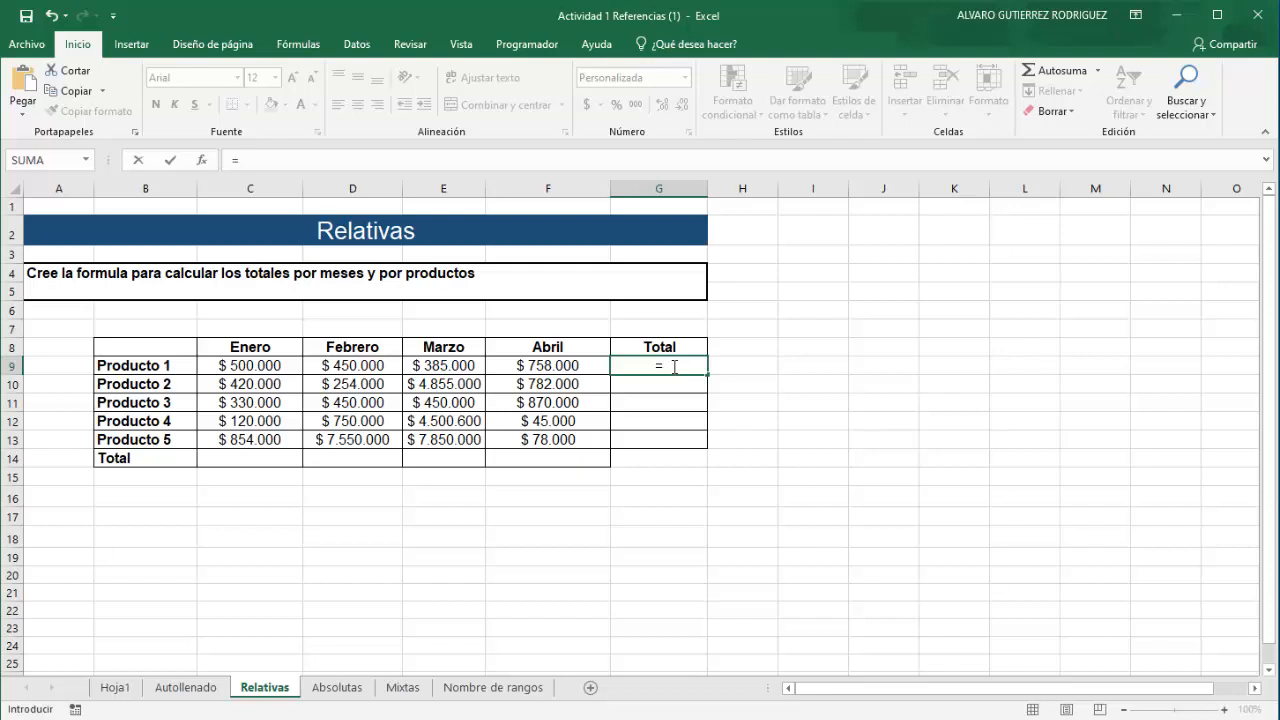
left_click(270, 366)
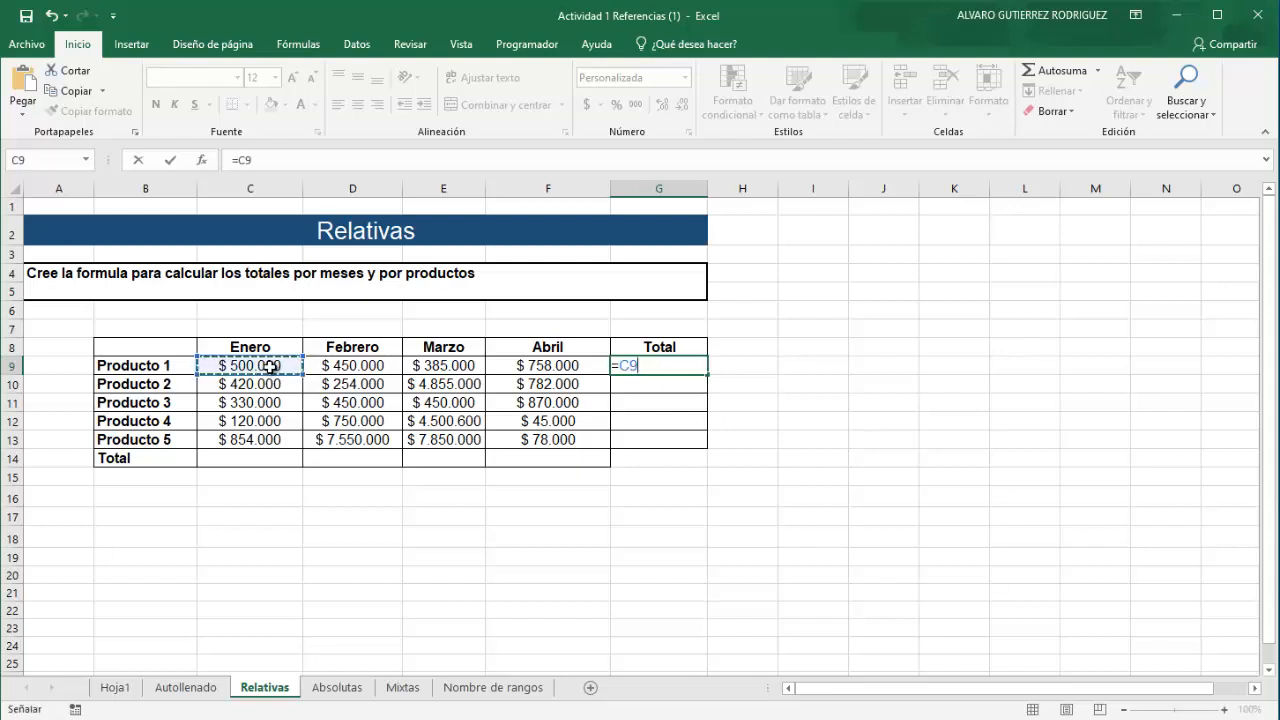
type("+")
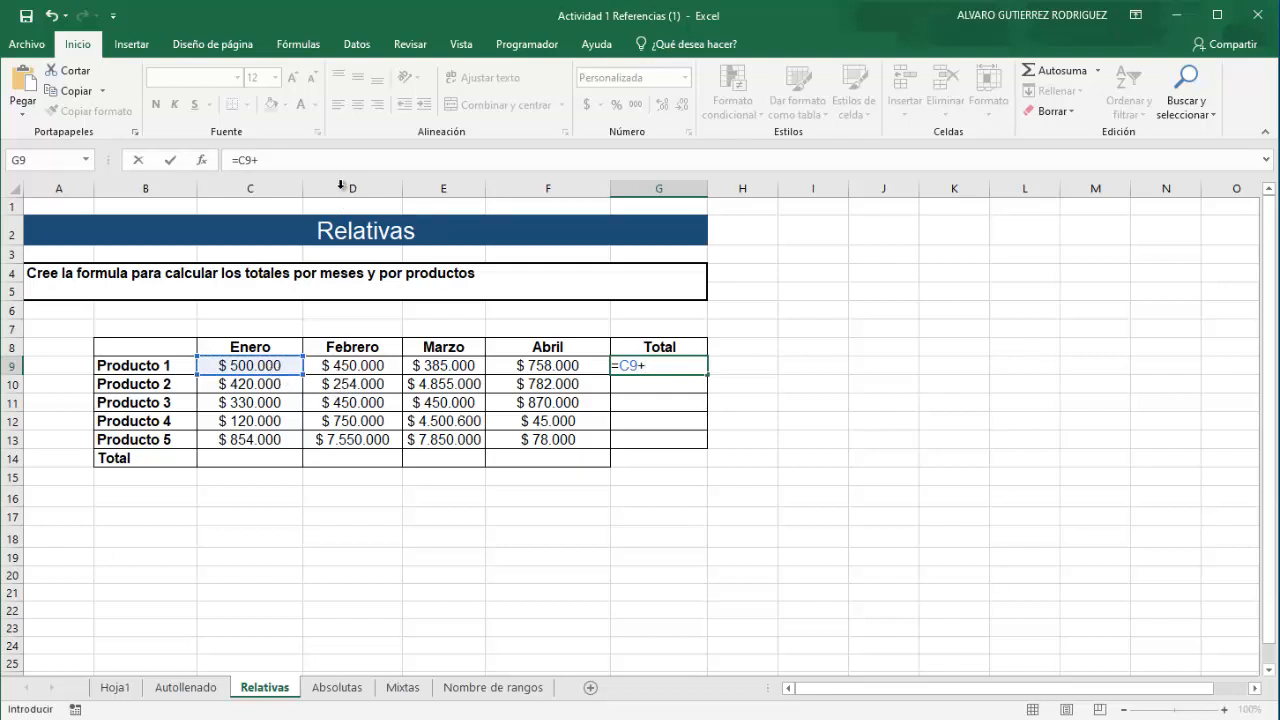
left_click(344, 365)
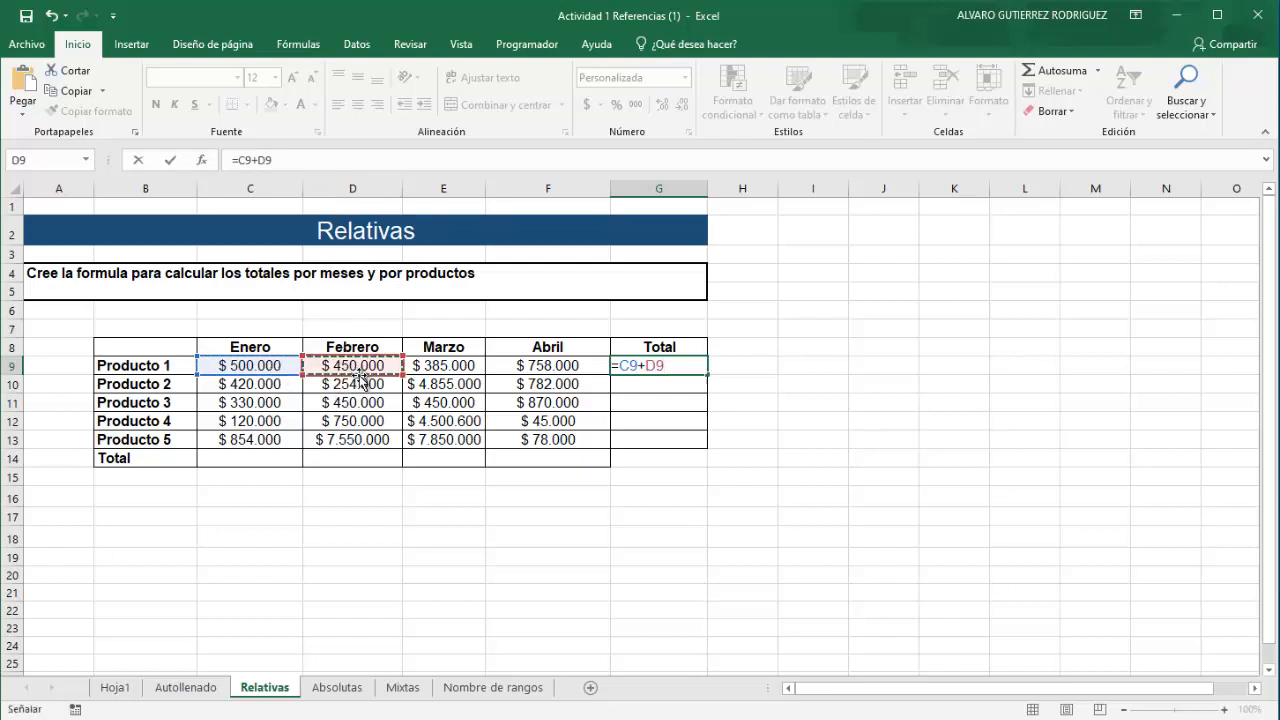
type("+")
left_click(450, 371)
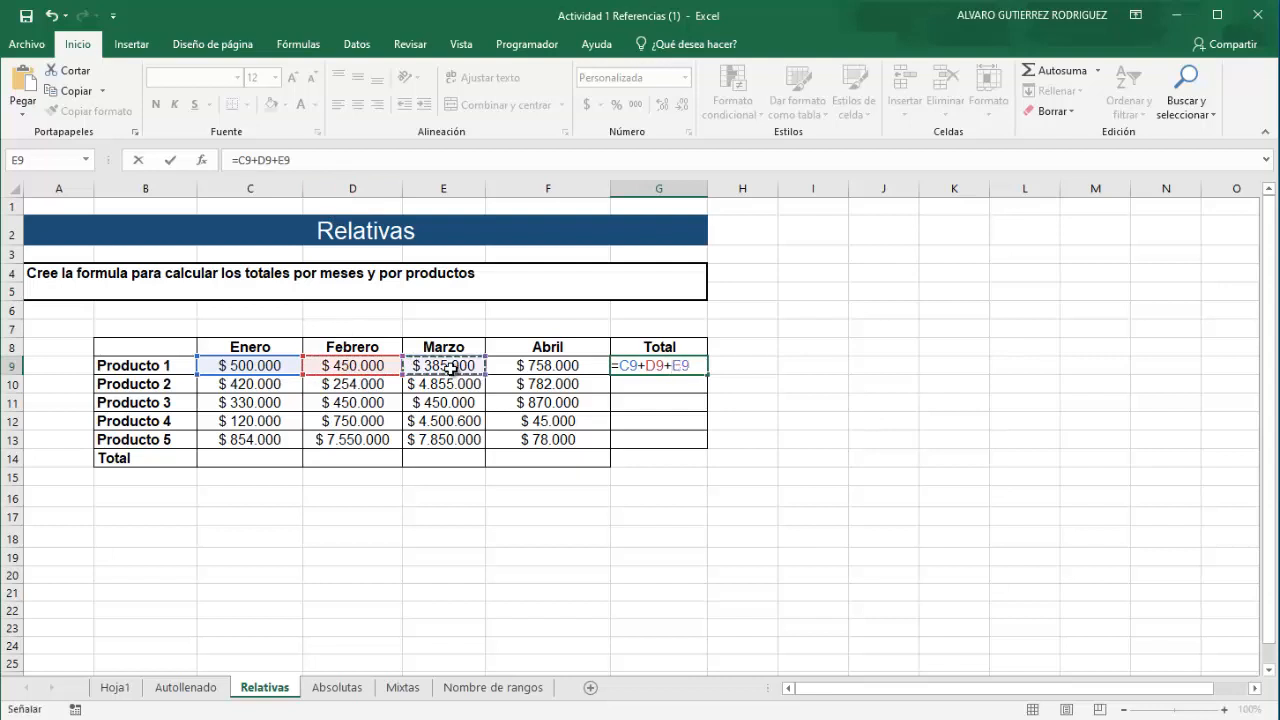
type("+")
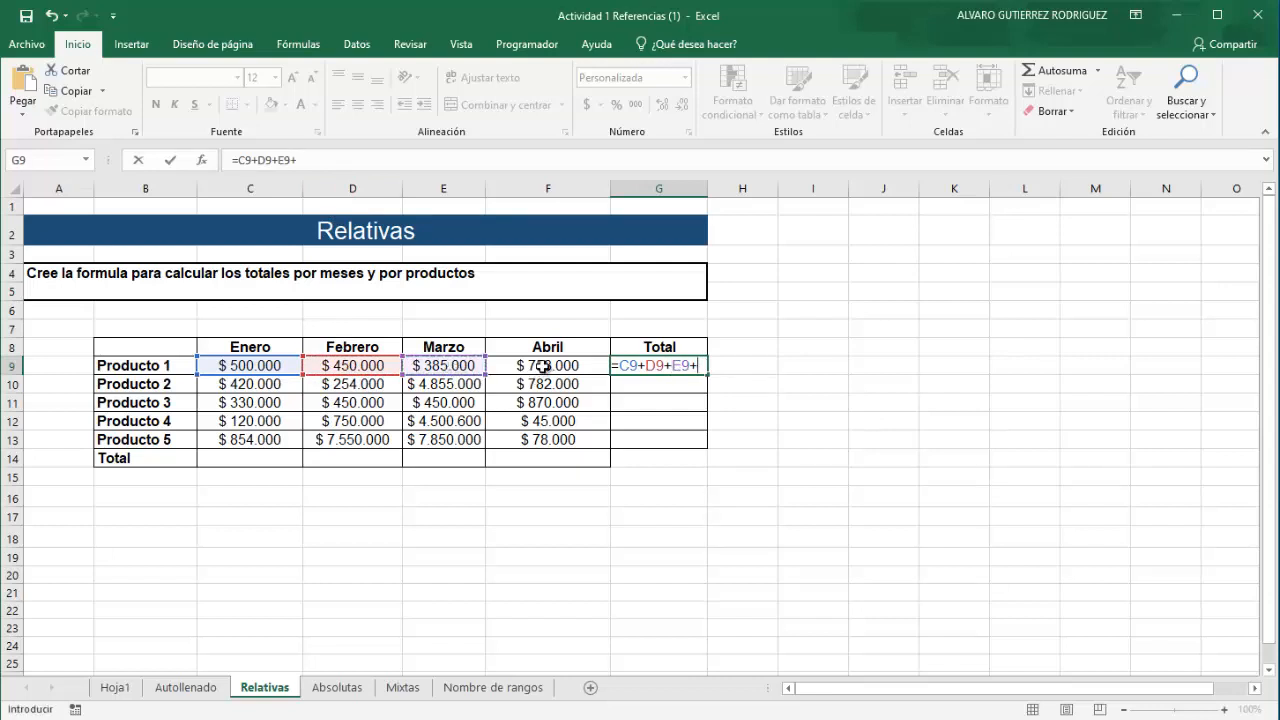
left_click(543, 366)
key("Return")
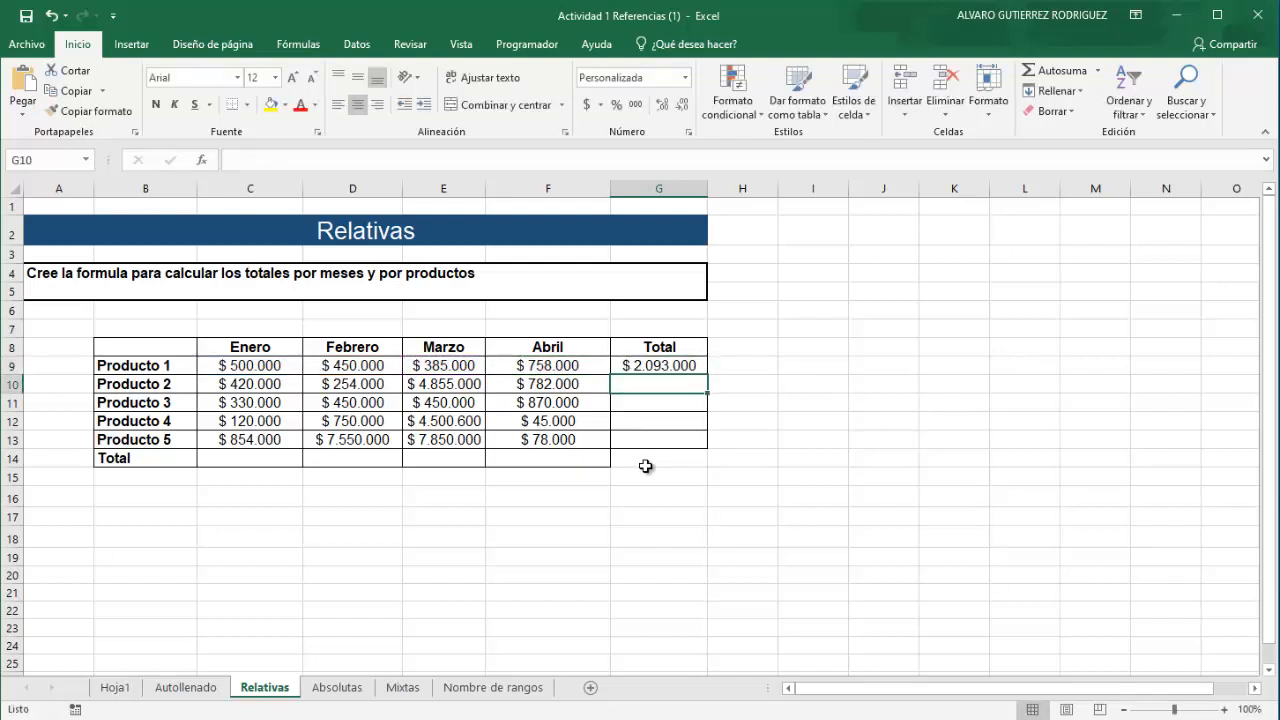
Autofill the Producto 1 total formula from G9 down the Total column to G14
left_click(663, 366)
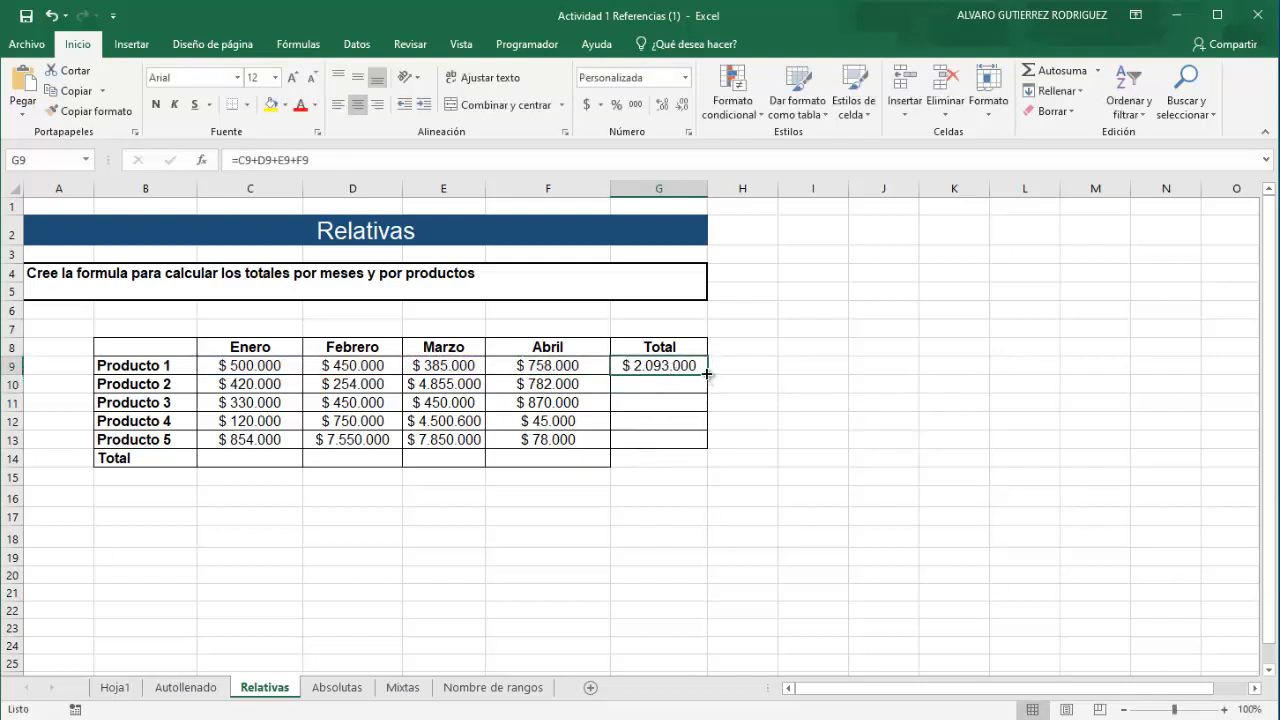
double_click(707, 373)
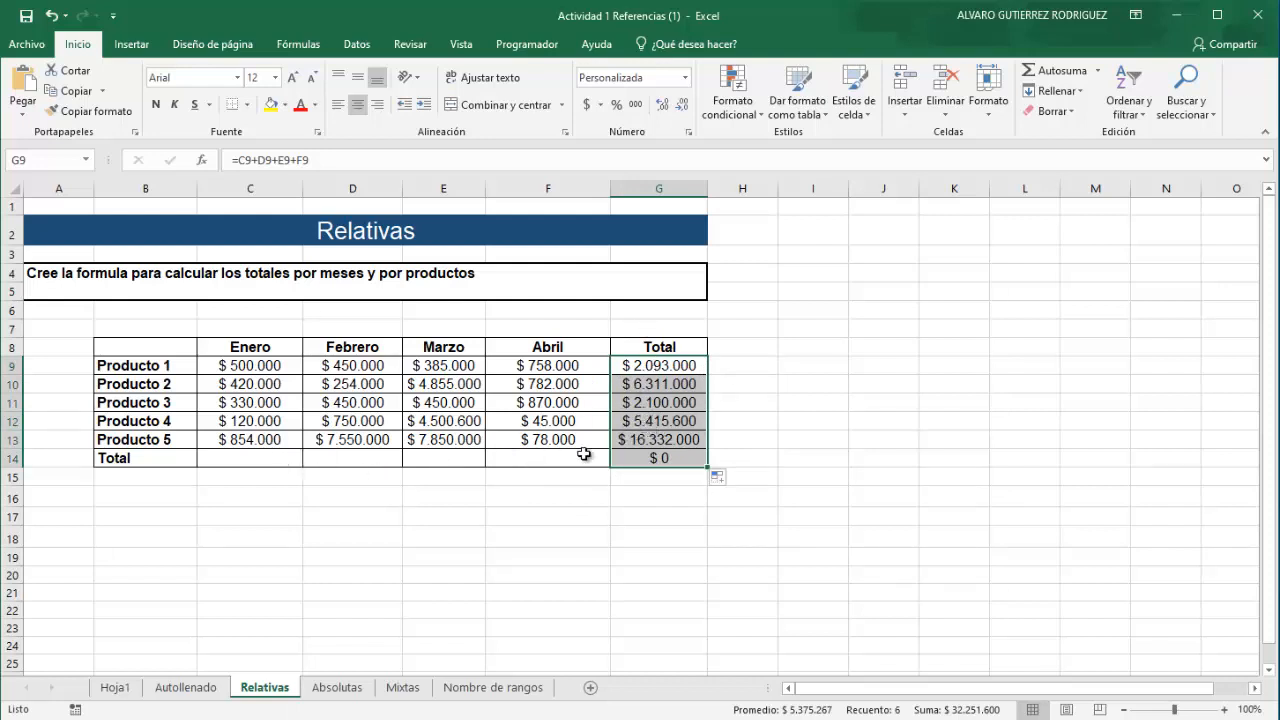
left_click(628, 425)
Review the total formulas in G9, G10 and G11 to compare their relative cell references
left_click(651, 365)
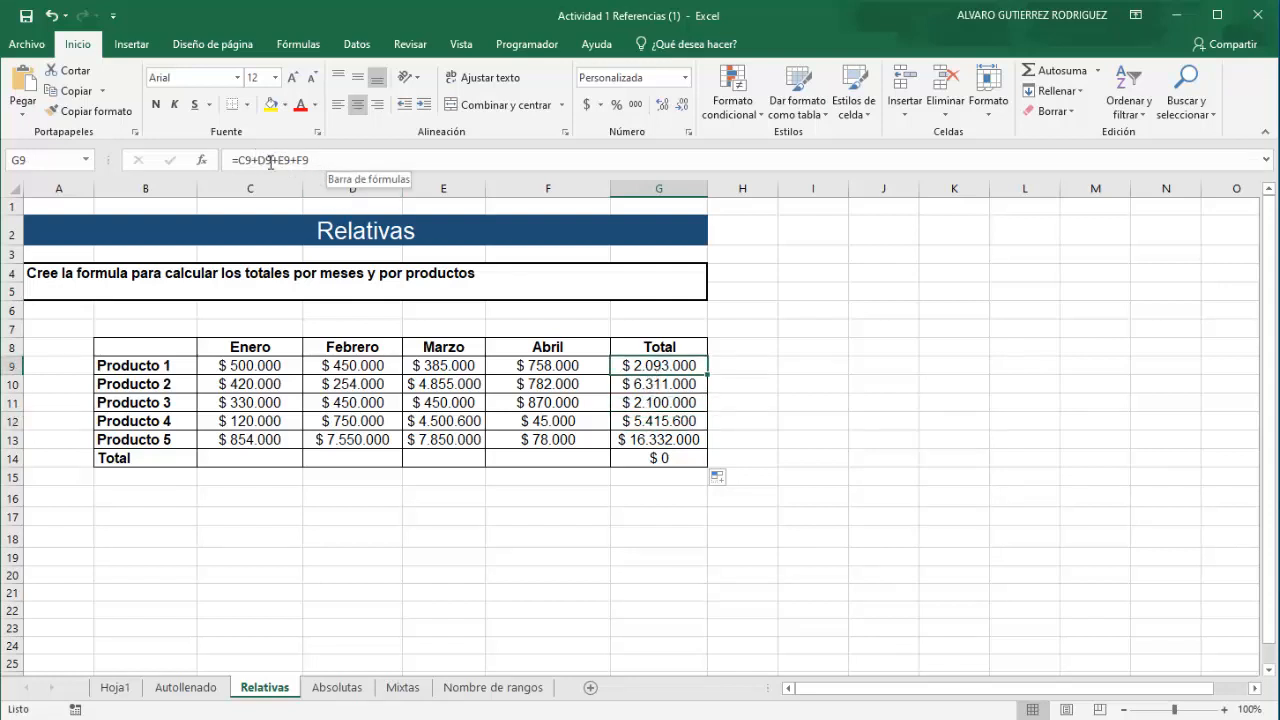
double_click(663, 367)
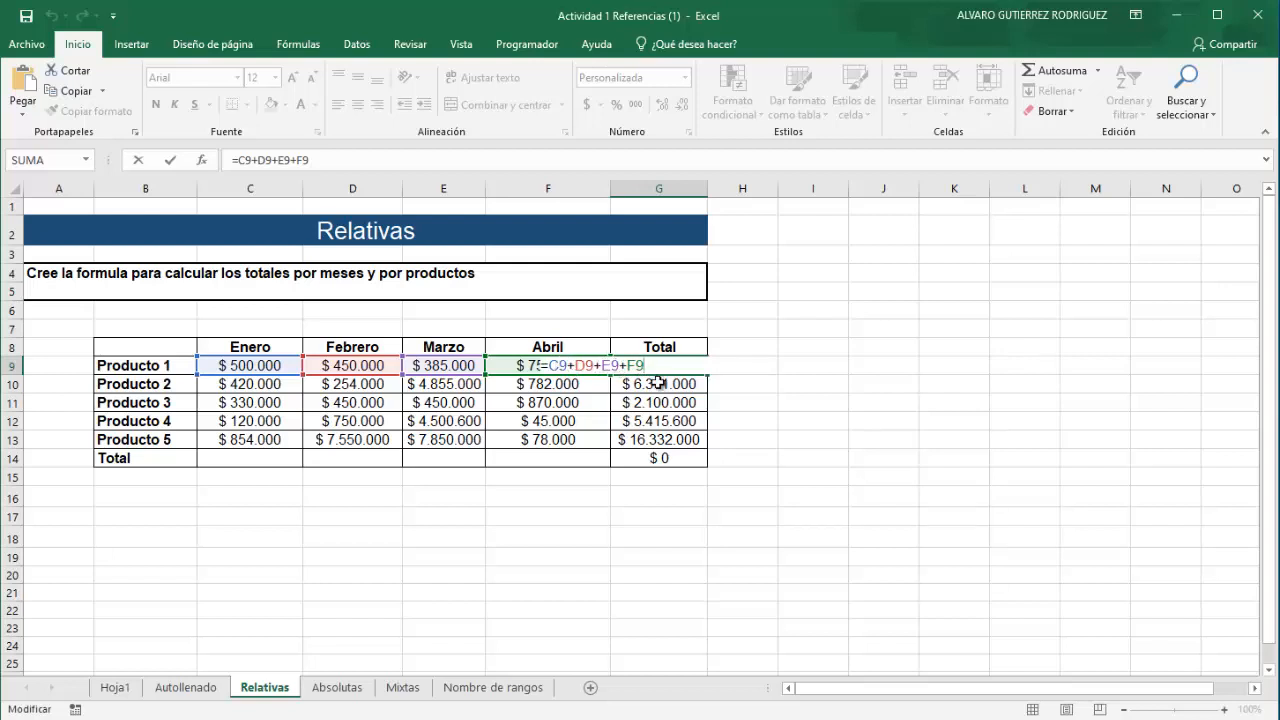
double_click(658, 383)
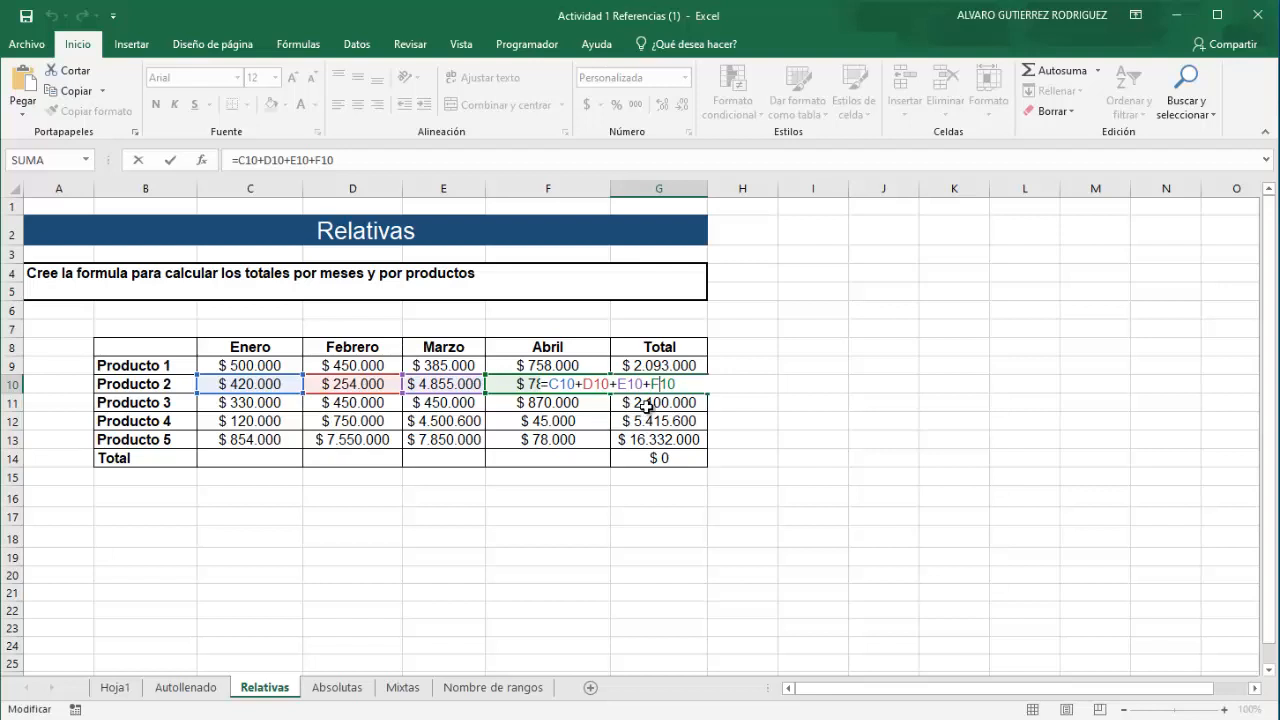
key("Return")
key("F2")
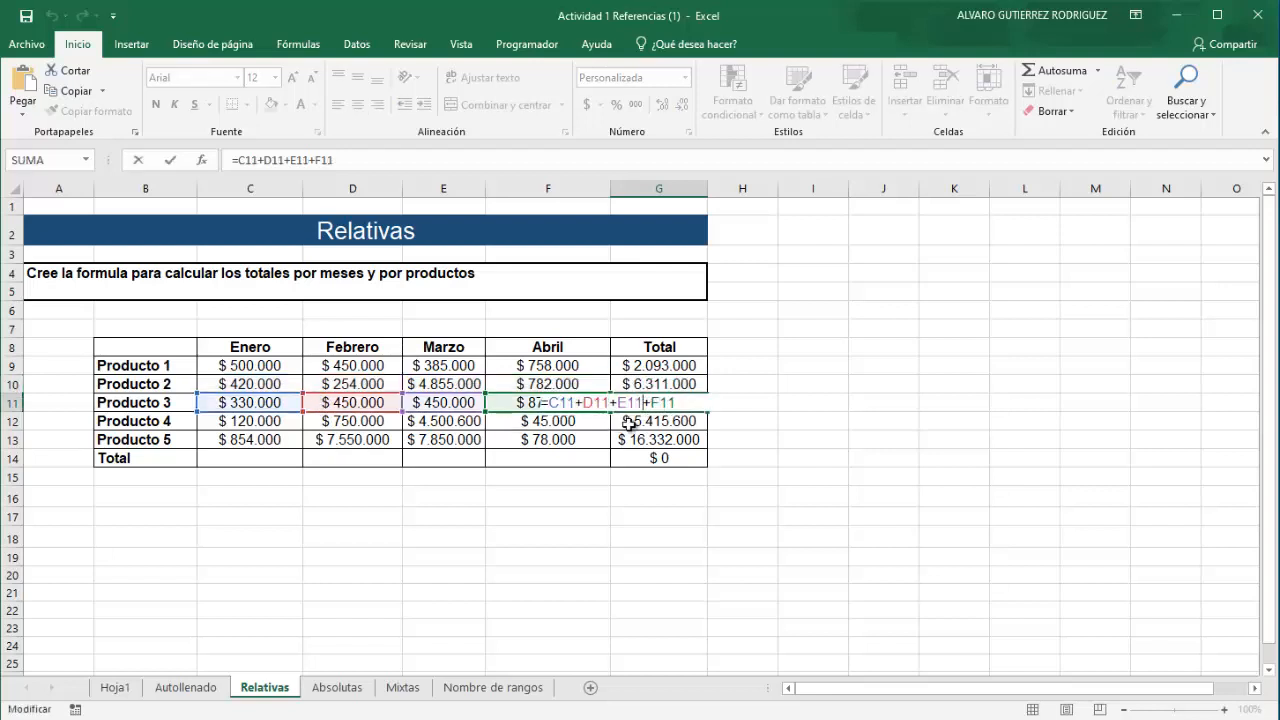
left_click(286, 490)
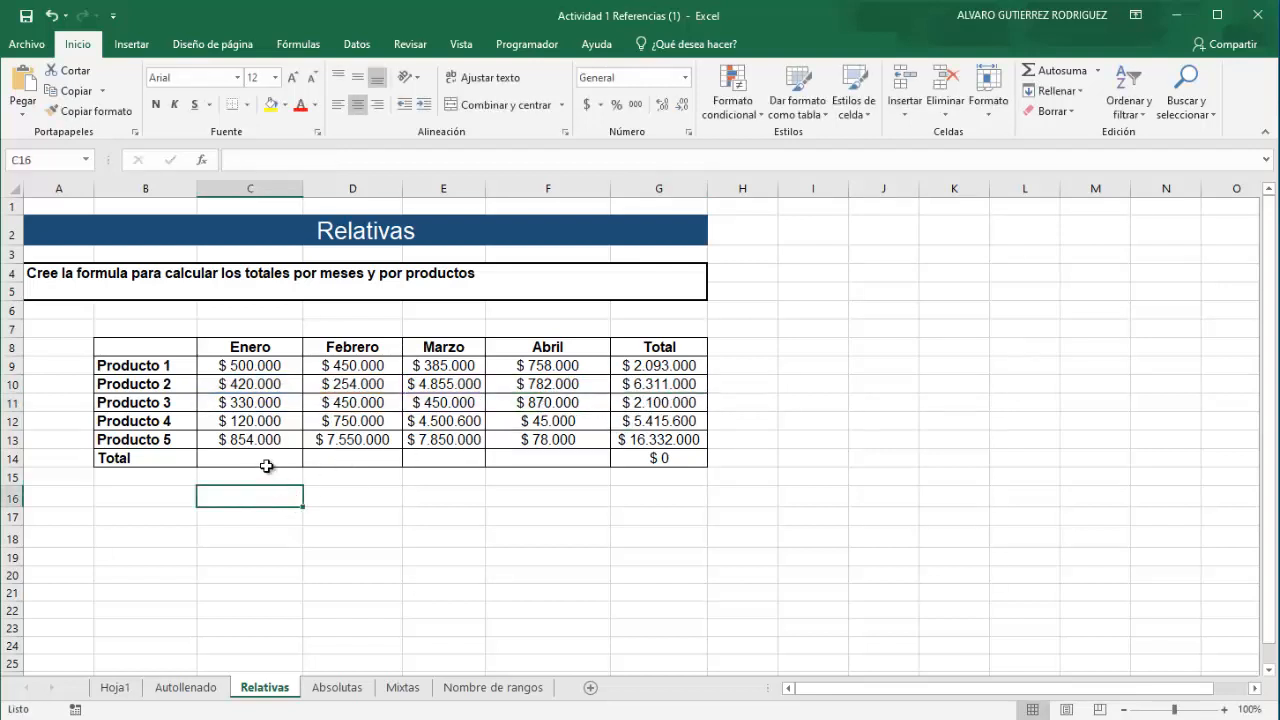
Enter the formula =C9+C10+C11+C12+C13 in C14 to total the Enero column
left_click(267, 458)
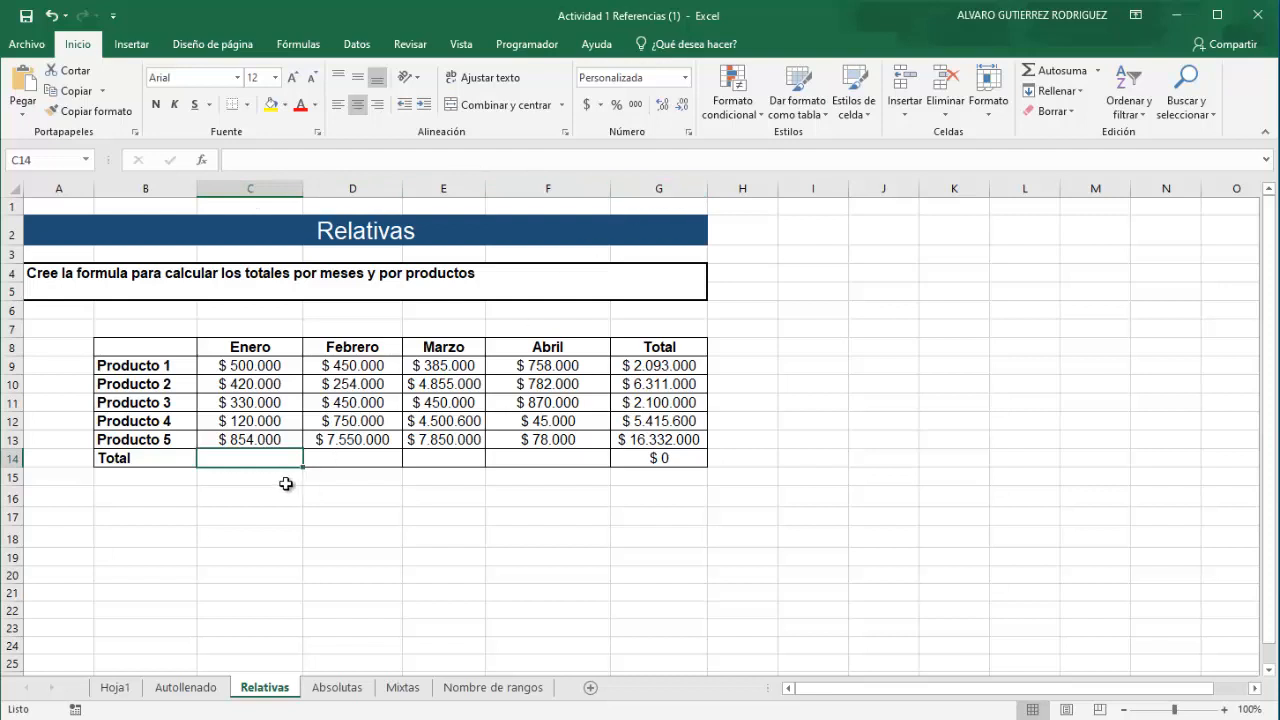
type("=")
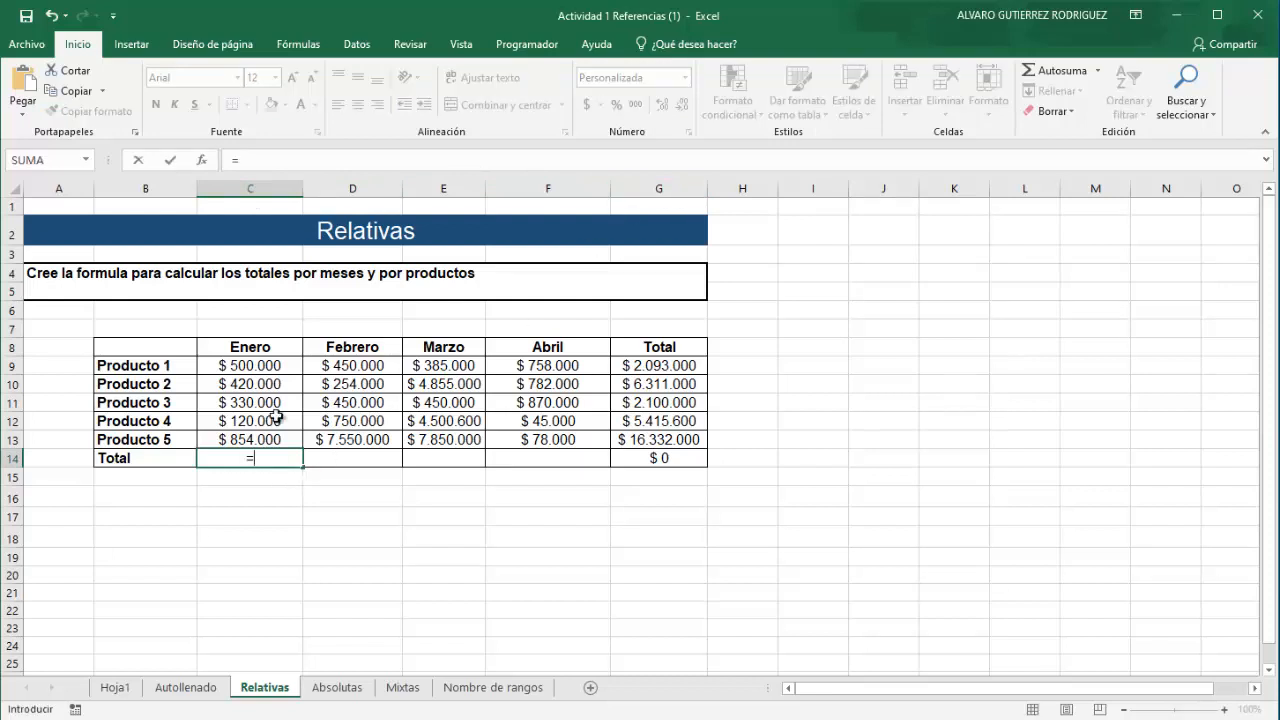
left_click(262, 367)
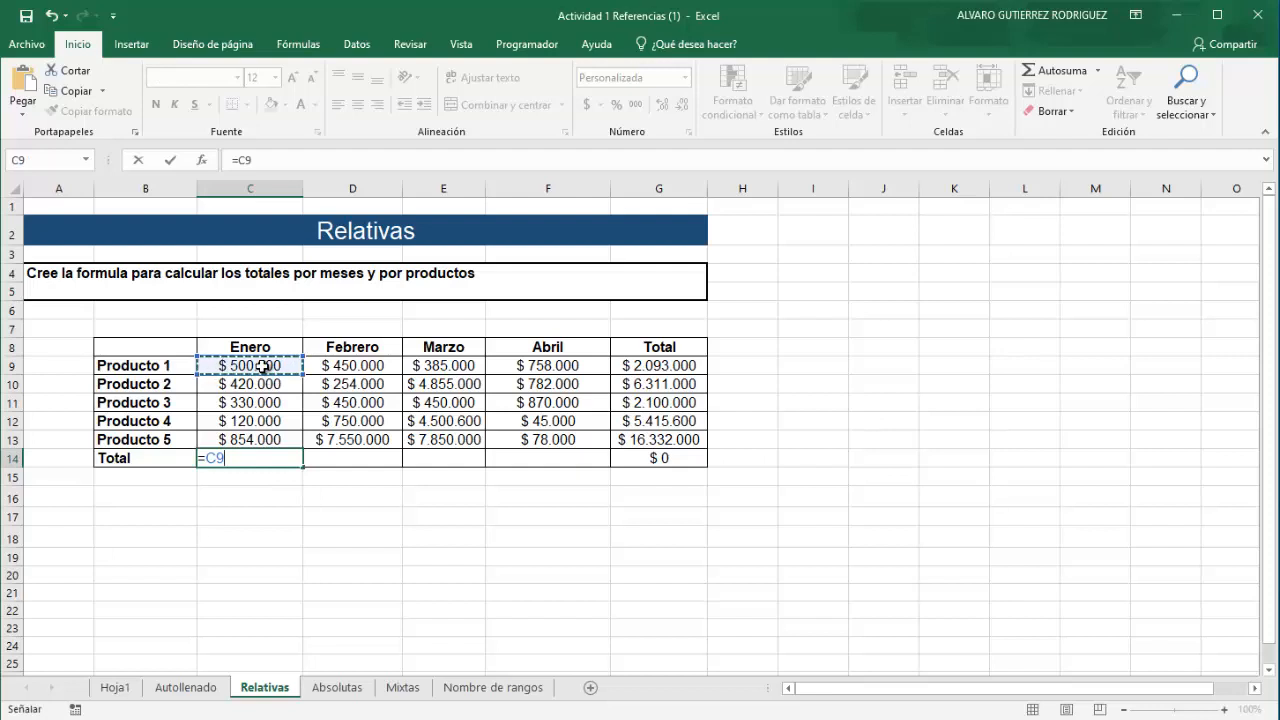
type("+")
left_click(262, 384)
type("+")
left_click(262, 402)
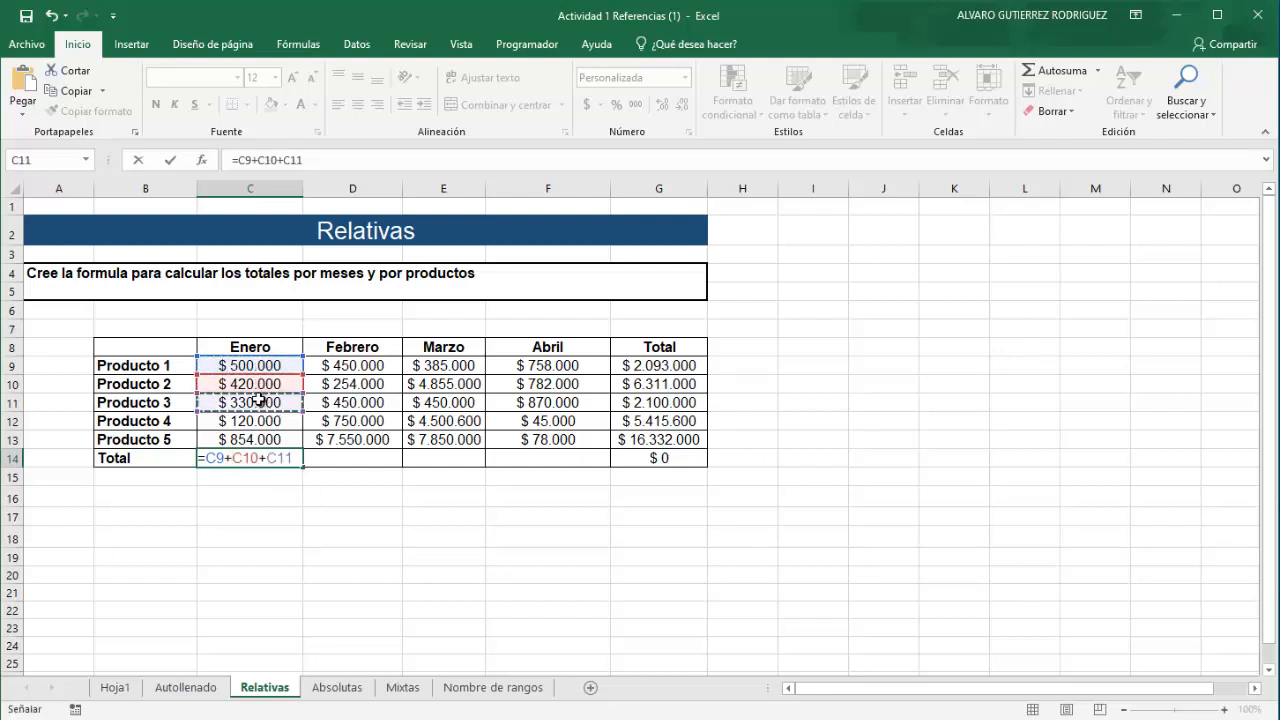
type("+")
left_click(263, 421)
type("+")
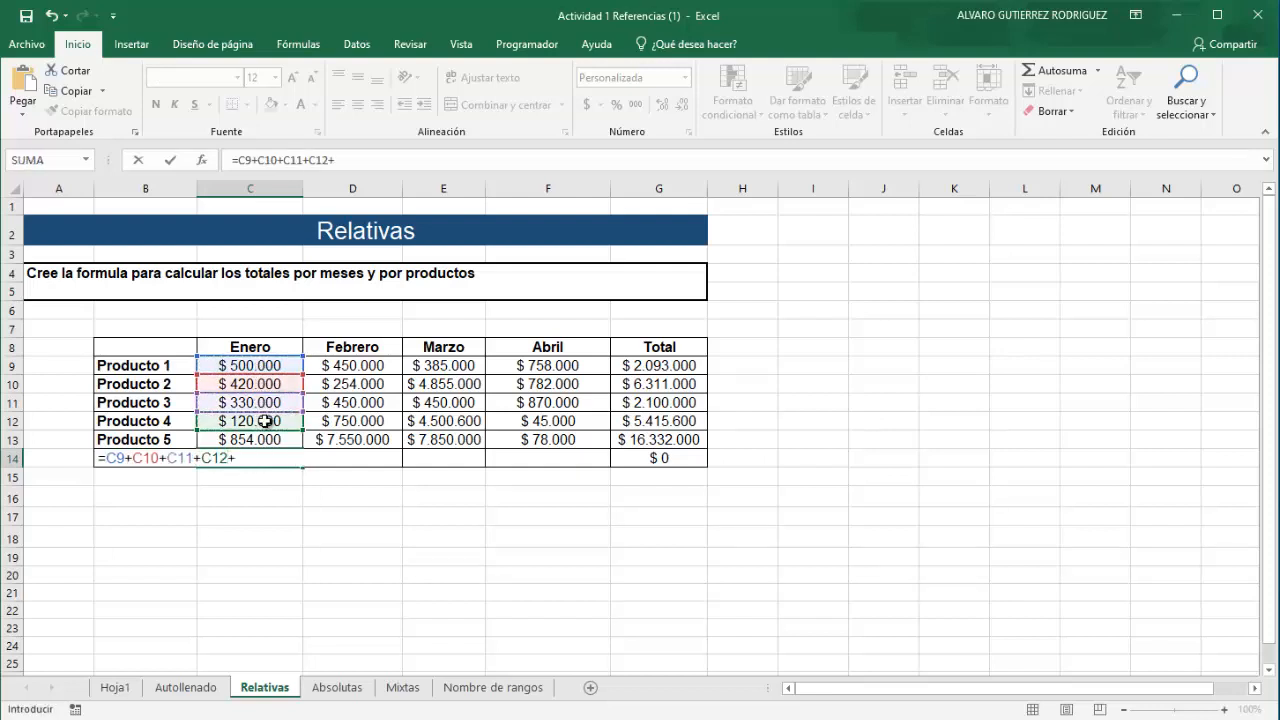
left_click(262, 440)
key("Return")
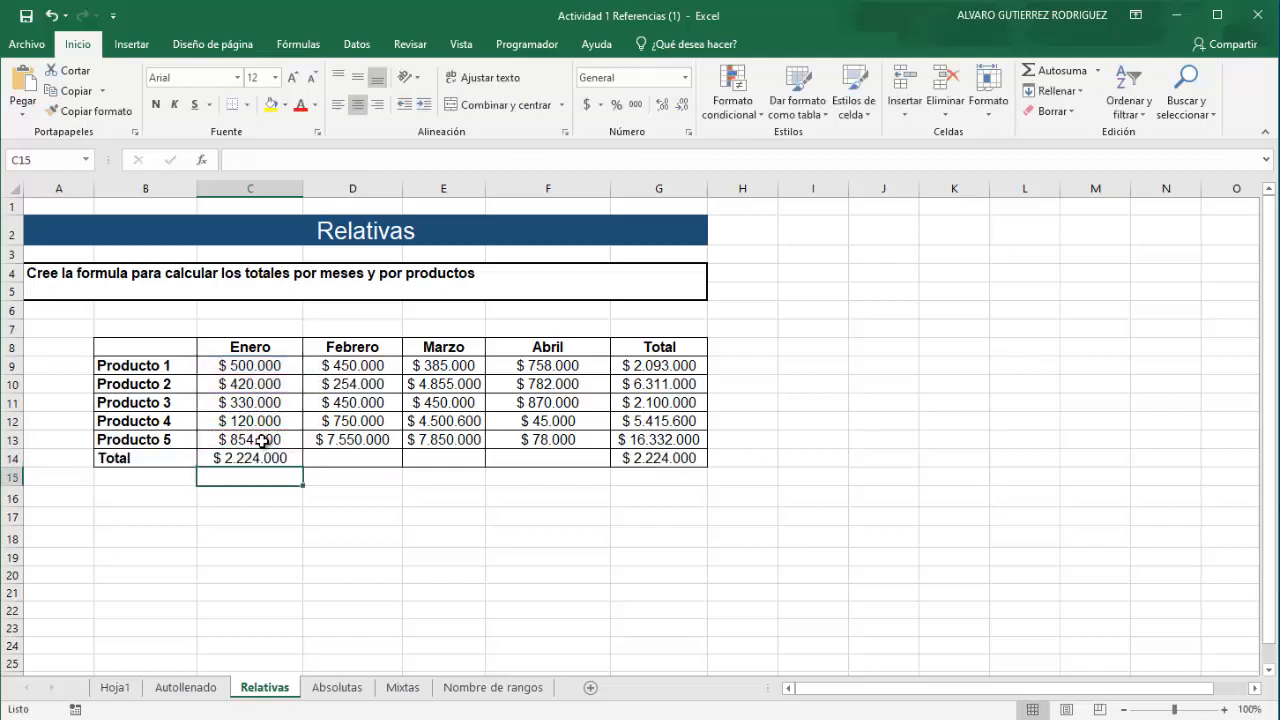
Fill the Enero total formula from C14 across to F14 and autofit the width of the Marzo column
left_click(285, 460)
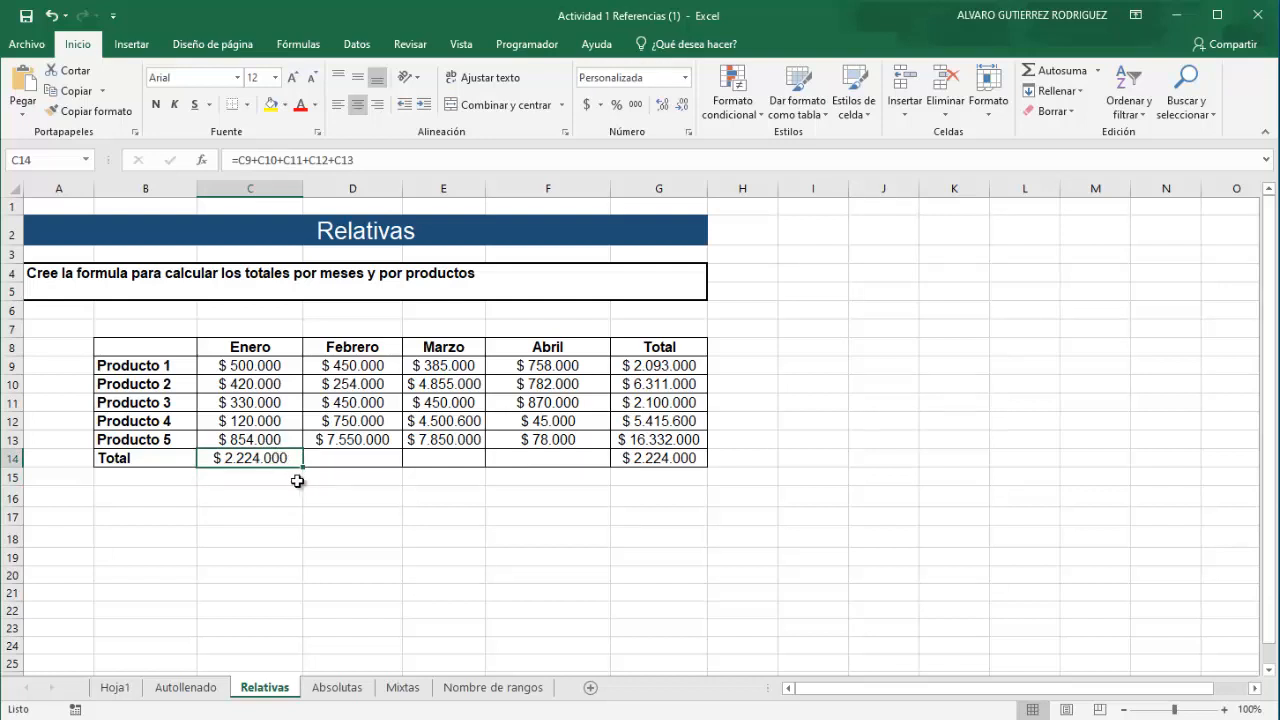
left_click_drag(302, 468, 551, 470)
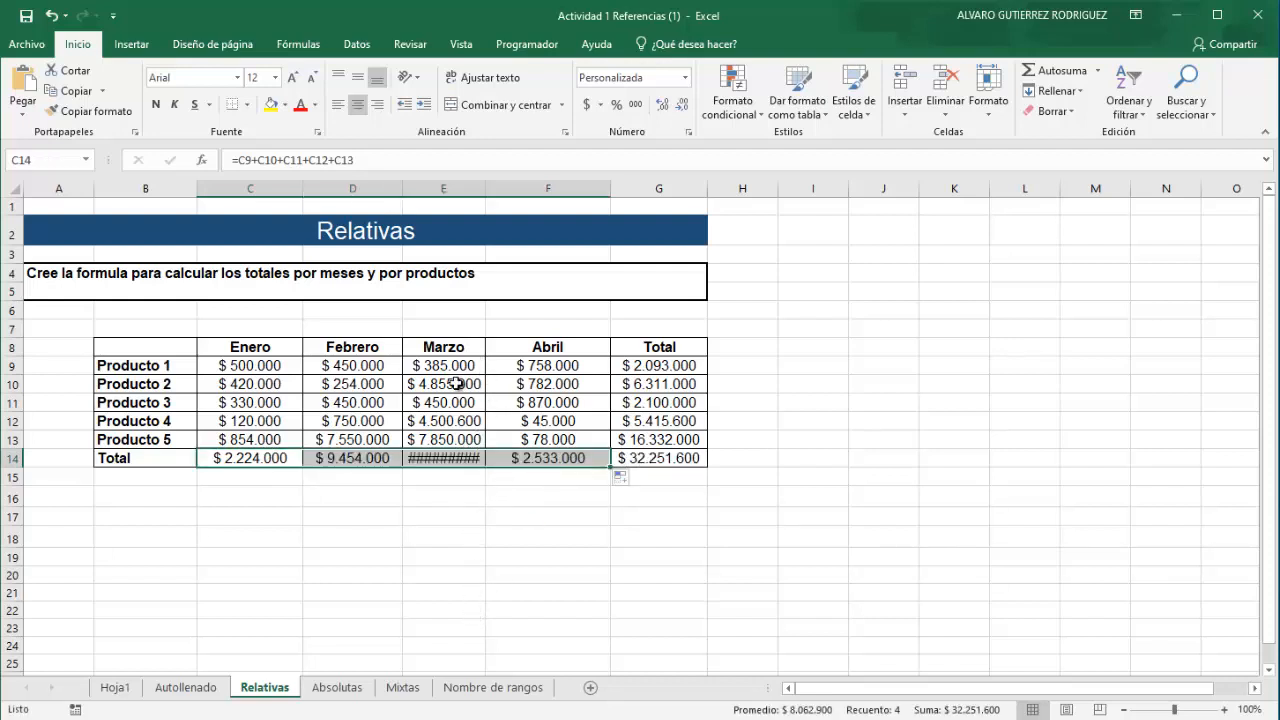
left_click(466, 513)
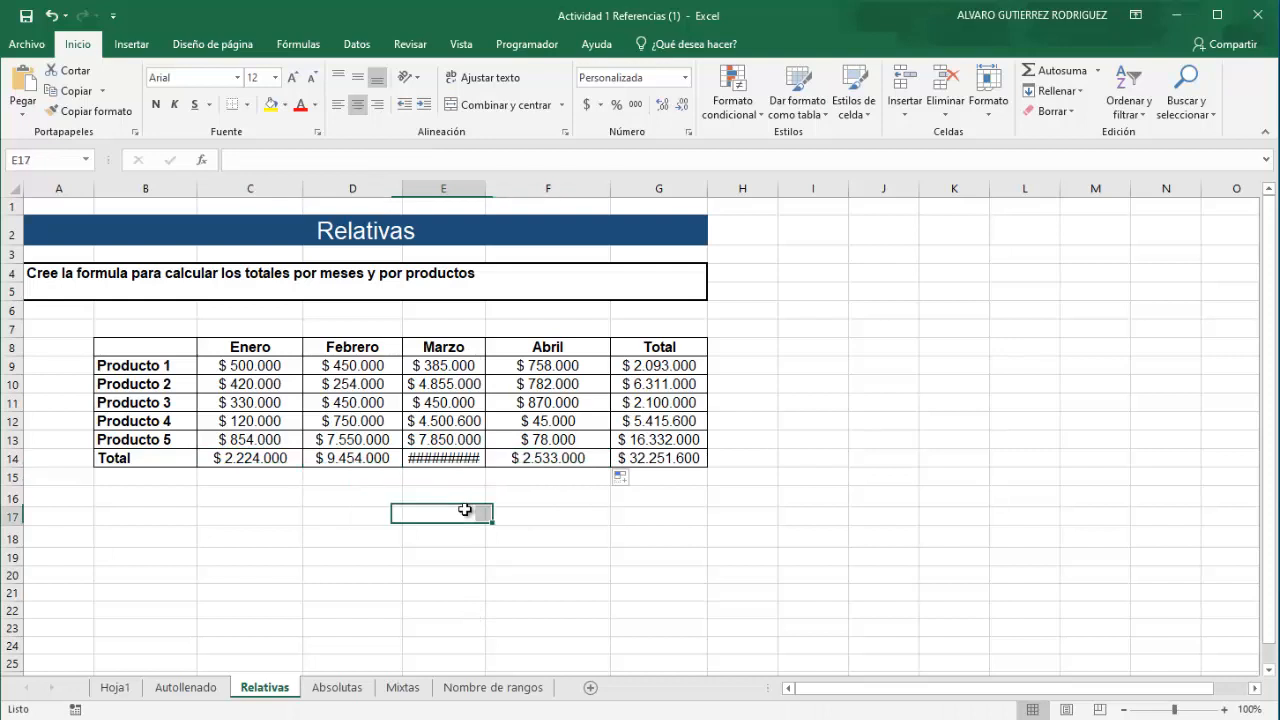
left_click(443, 460)
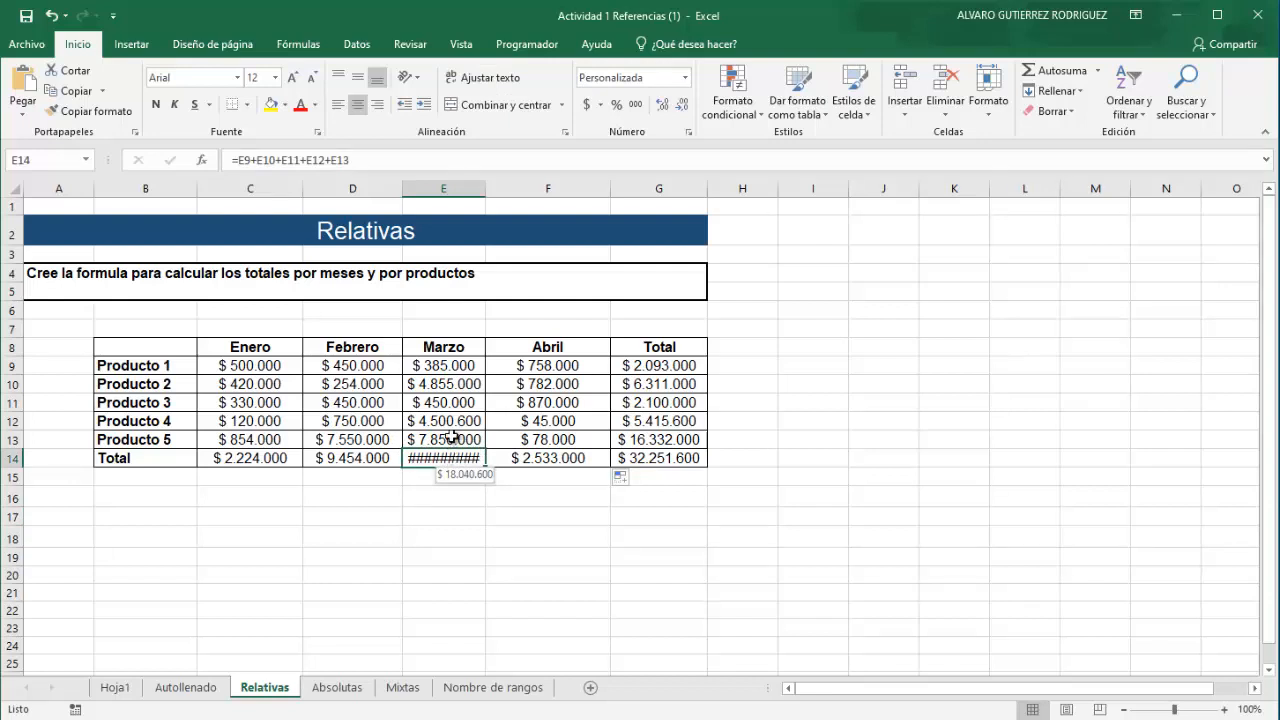
double_click(486, 188)
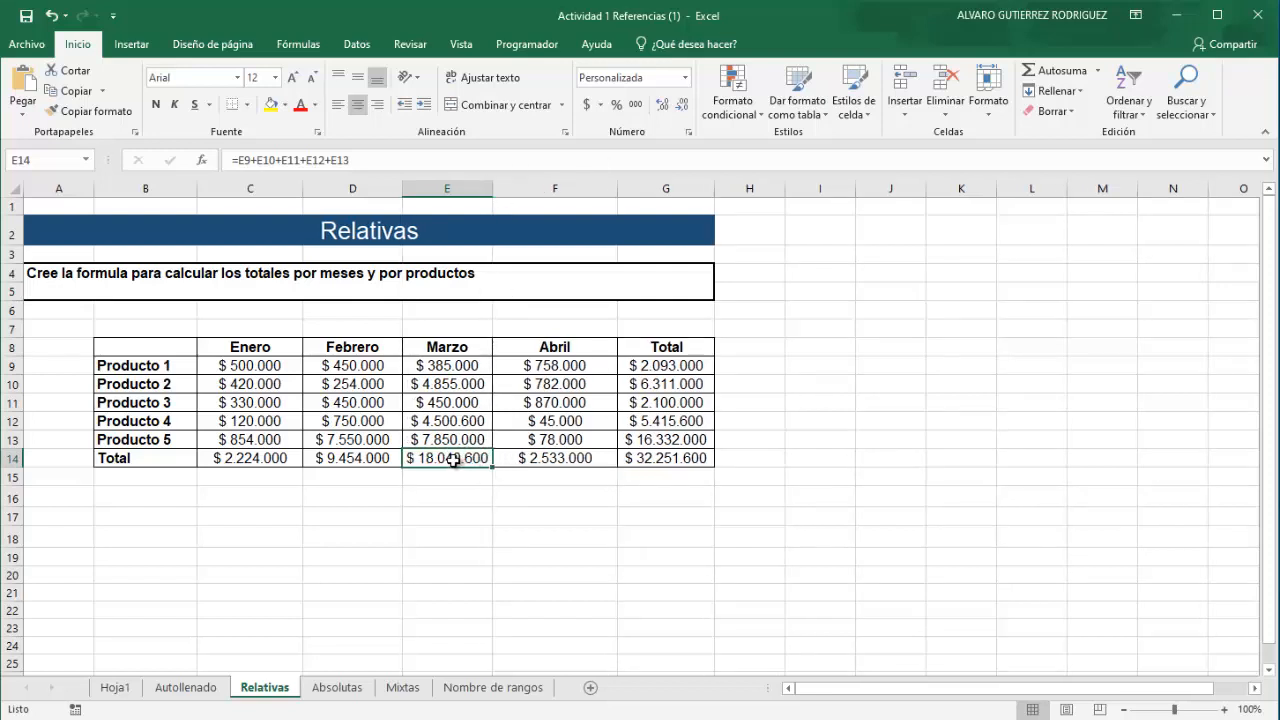
Review the Total row formulas in G14 and C14 through F14 to compare their relative cell references
left_click(638, 460)
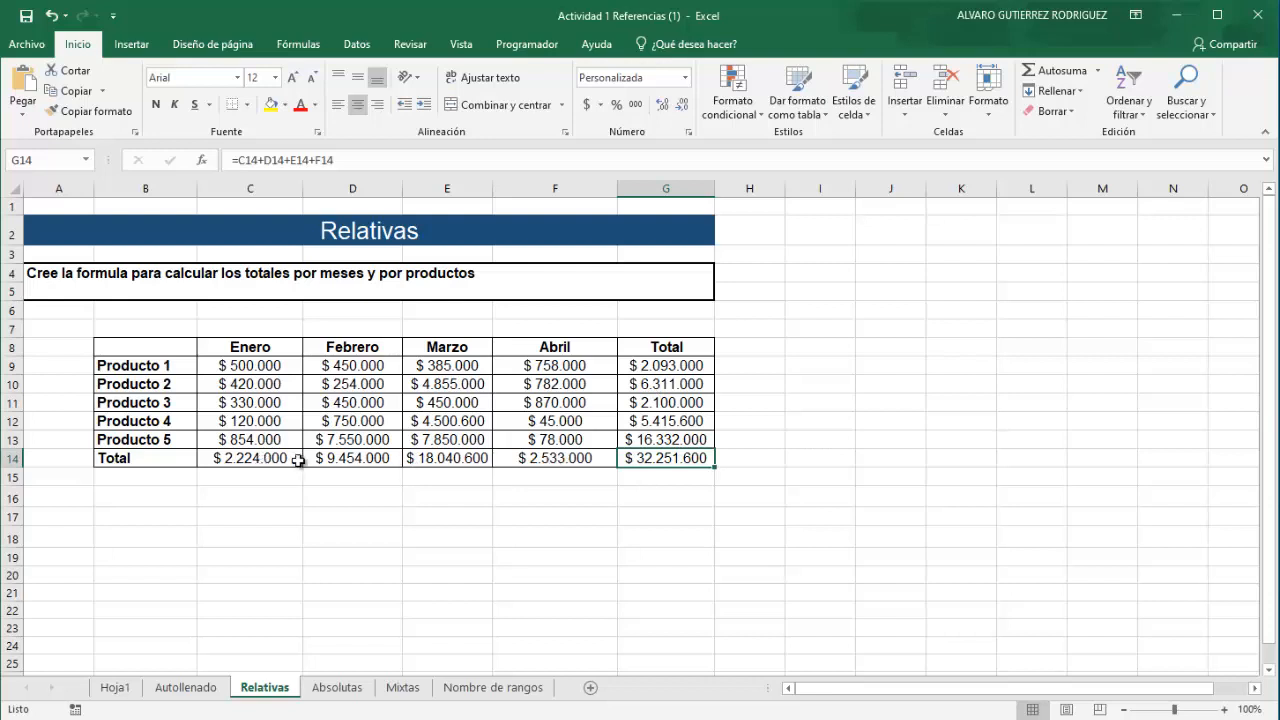
left_click(260, 455)
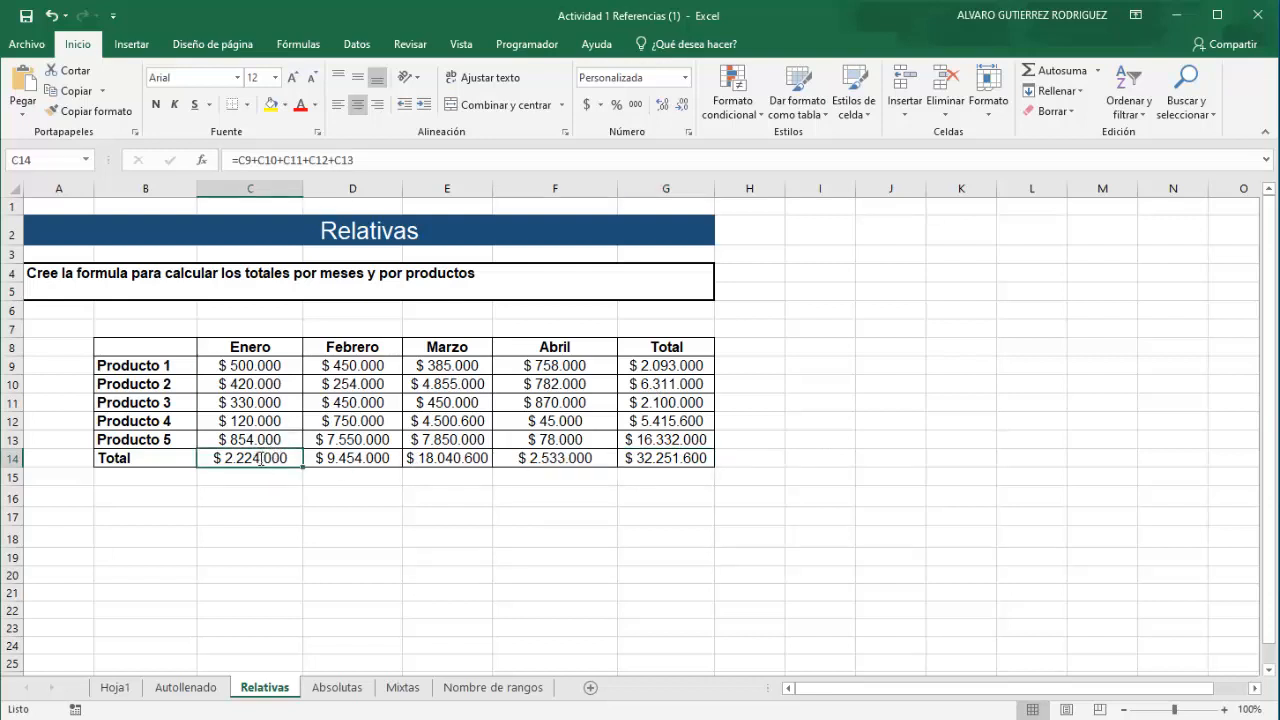
double_click(262, 457)
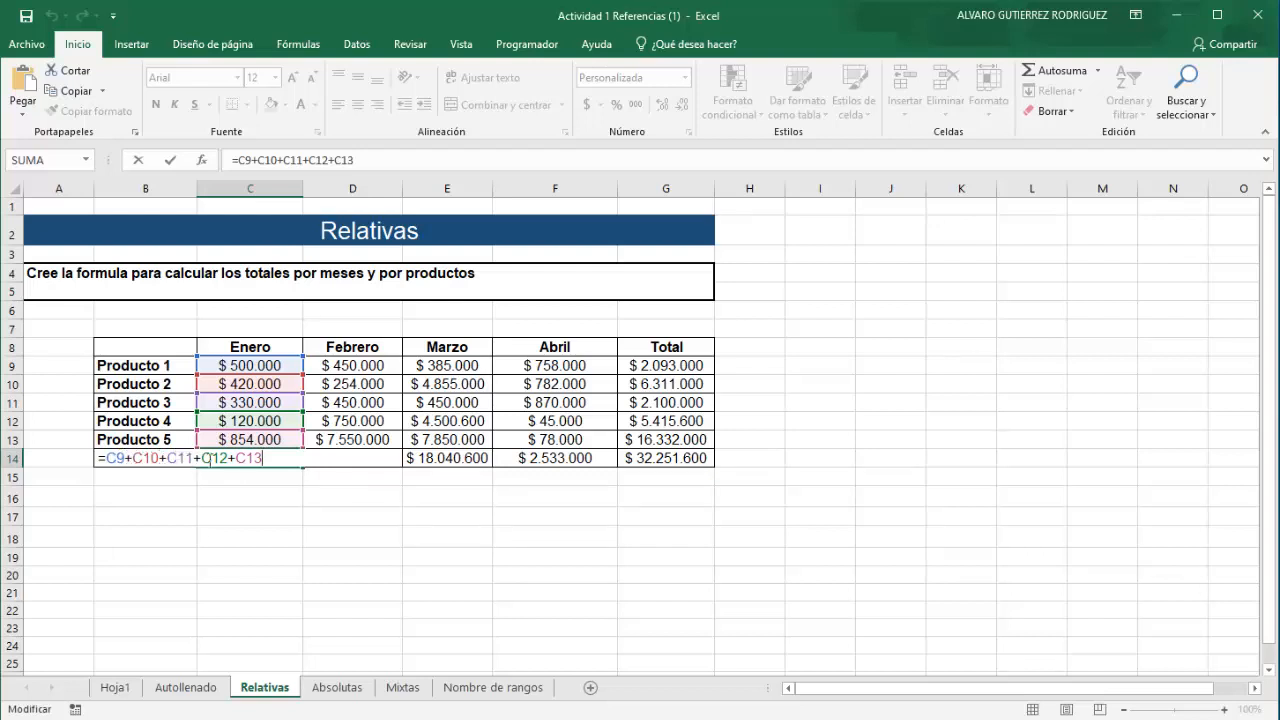
left_click(314, 514)
double_click(365, 458)
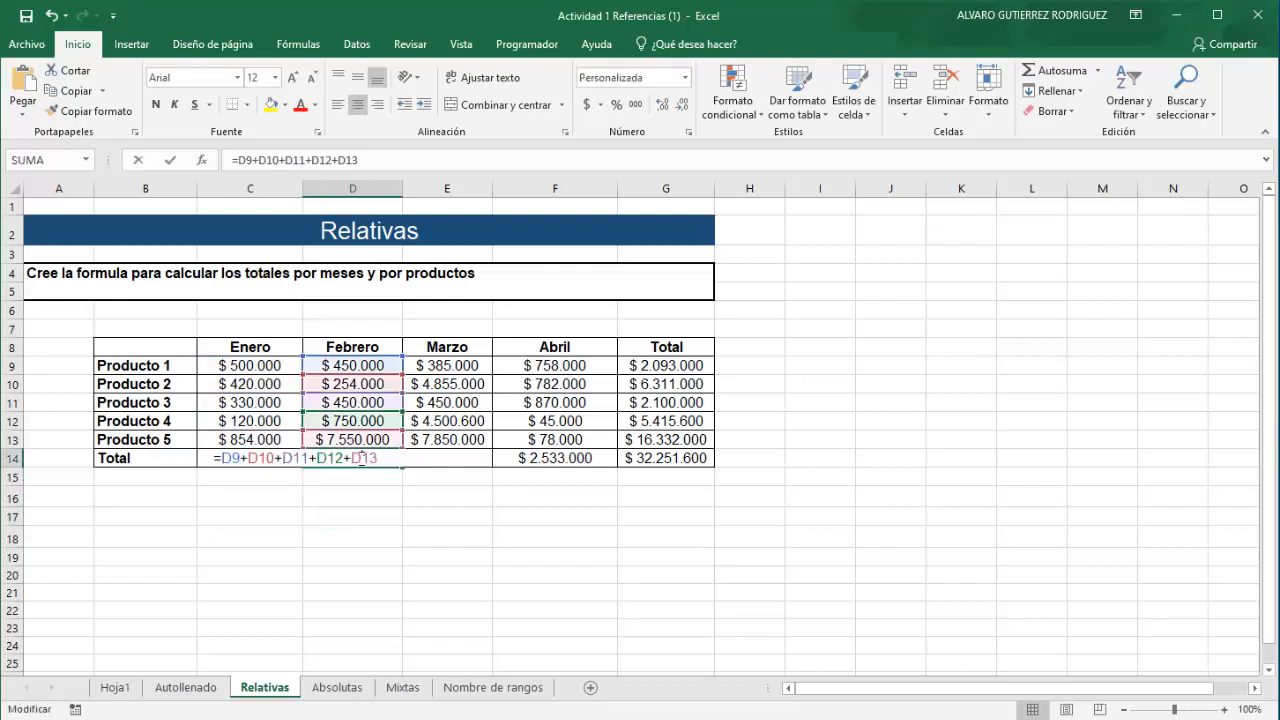
left_click(401, 518)
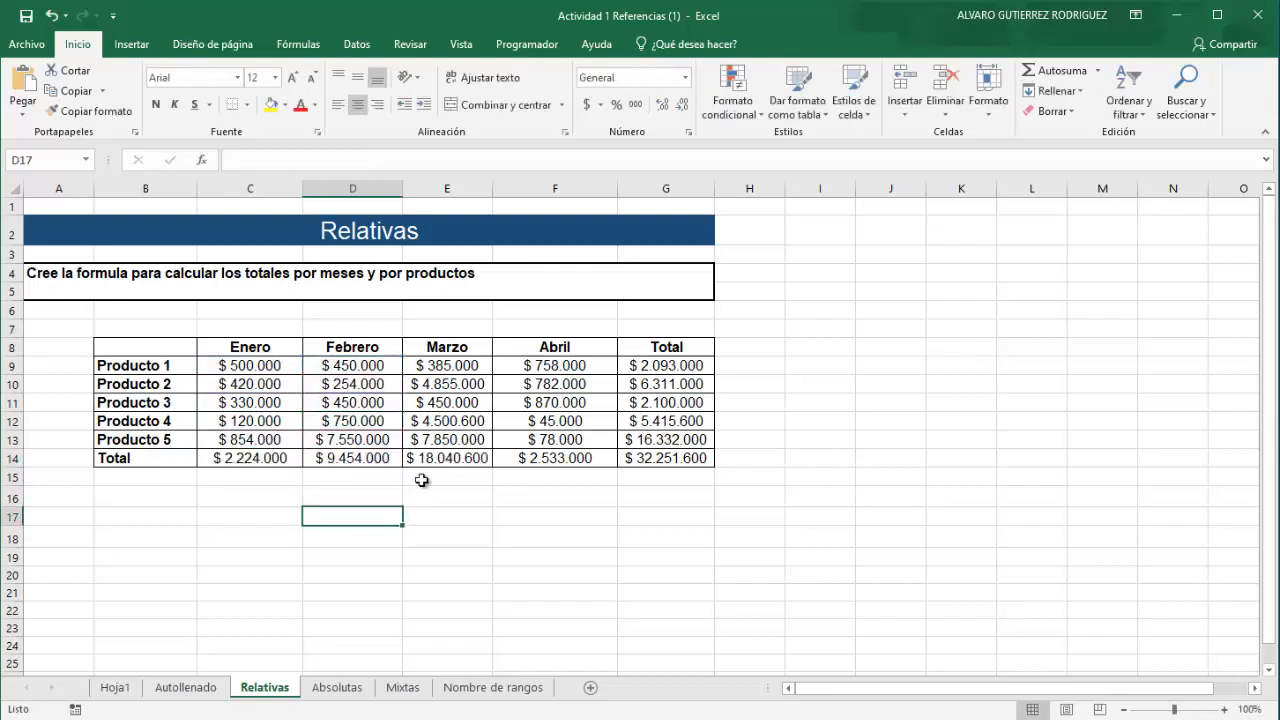
double_click(449, 460)
left_click(456, 504)
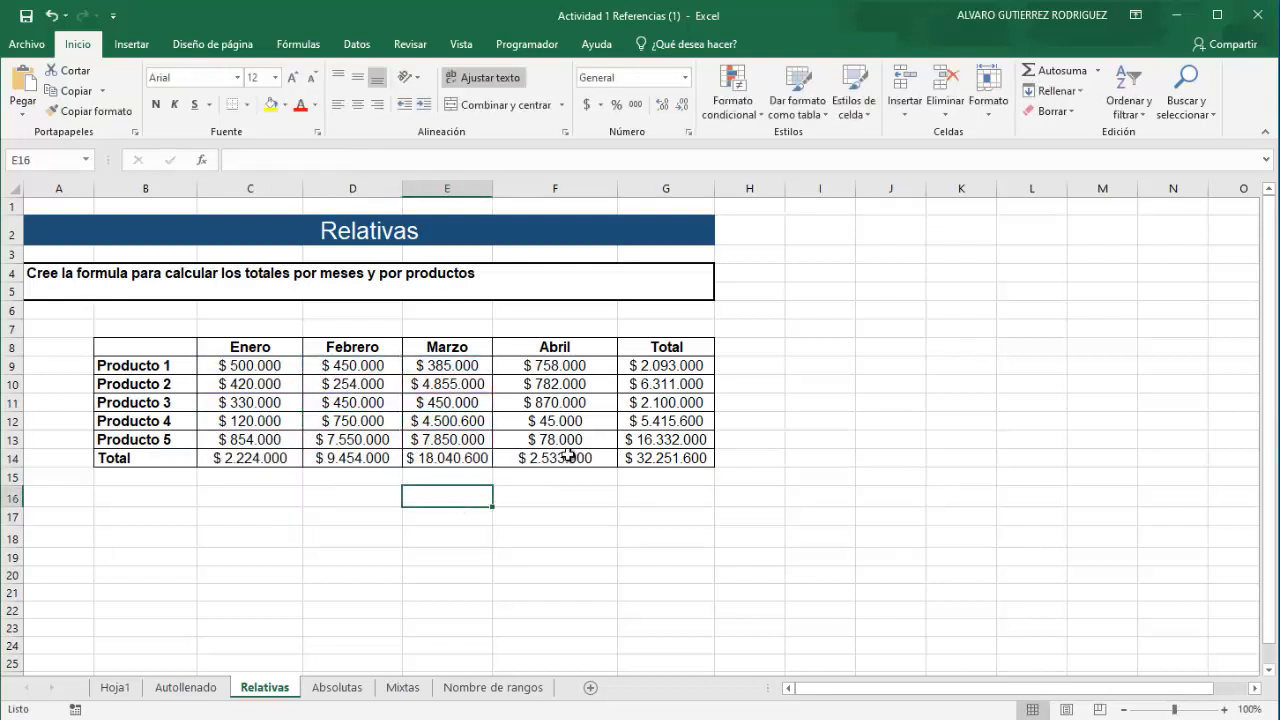
double_click(568, 455)
left_click(546, 492)
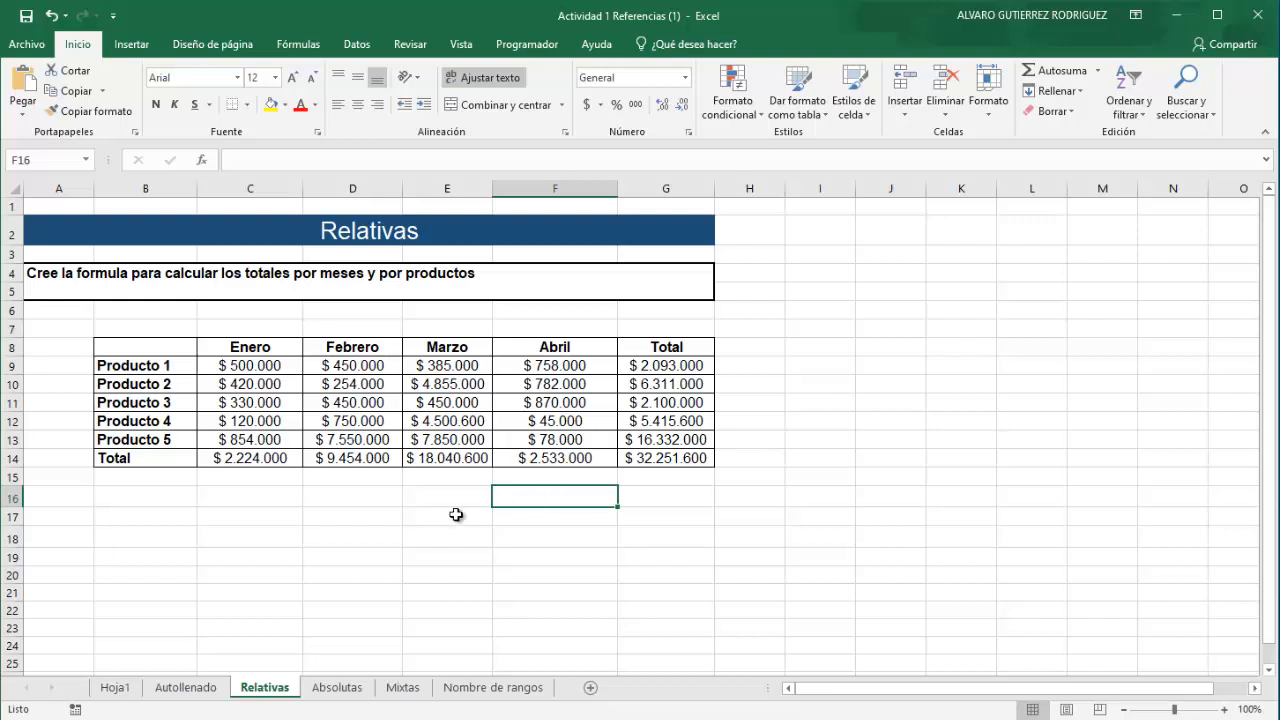
On the Absolutas sheet, enter the formula =C9*C15 in D9 to multiply the Producto 1 value by the Iva
left_click(337, 687)
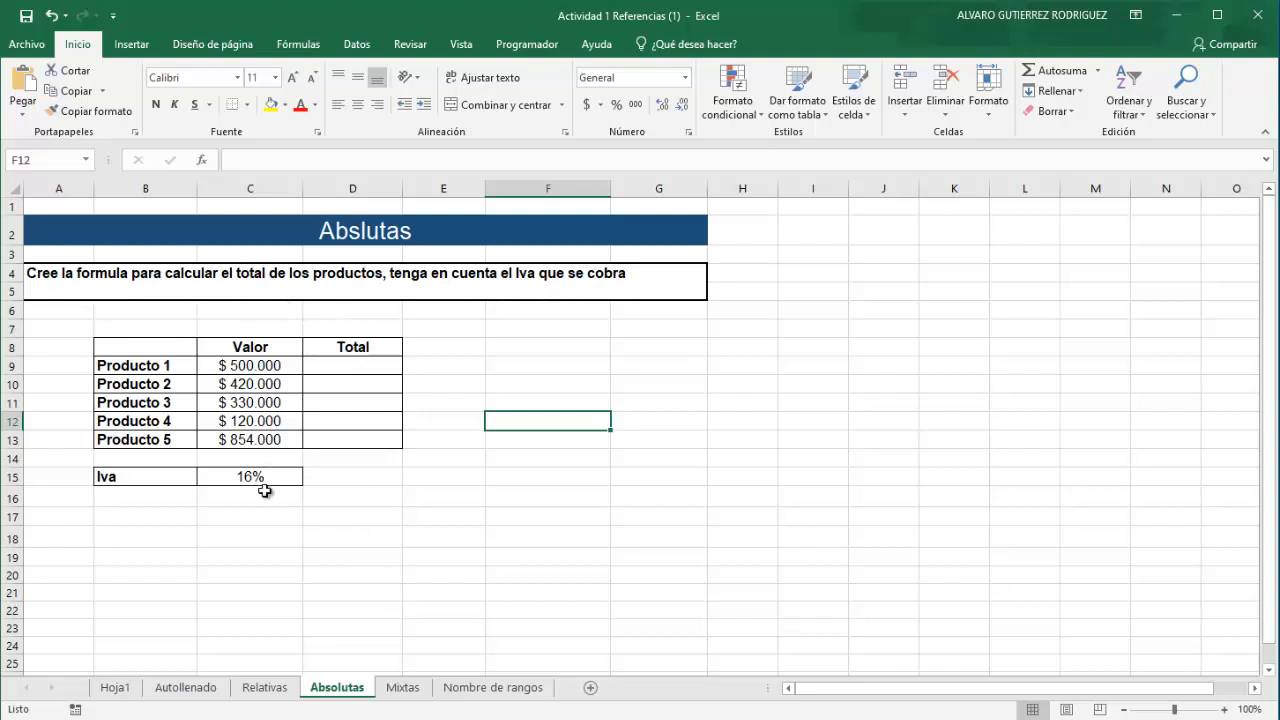
left_click(320, 370)
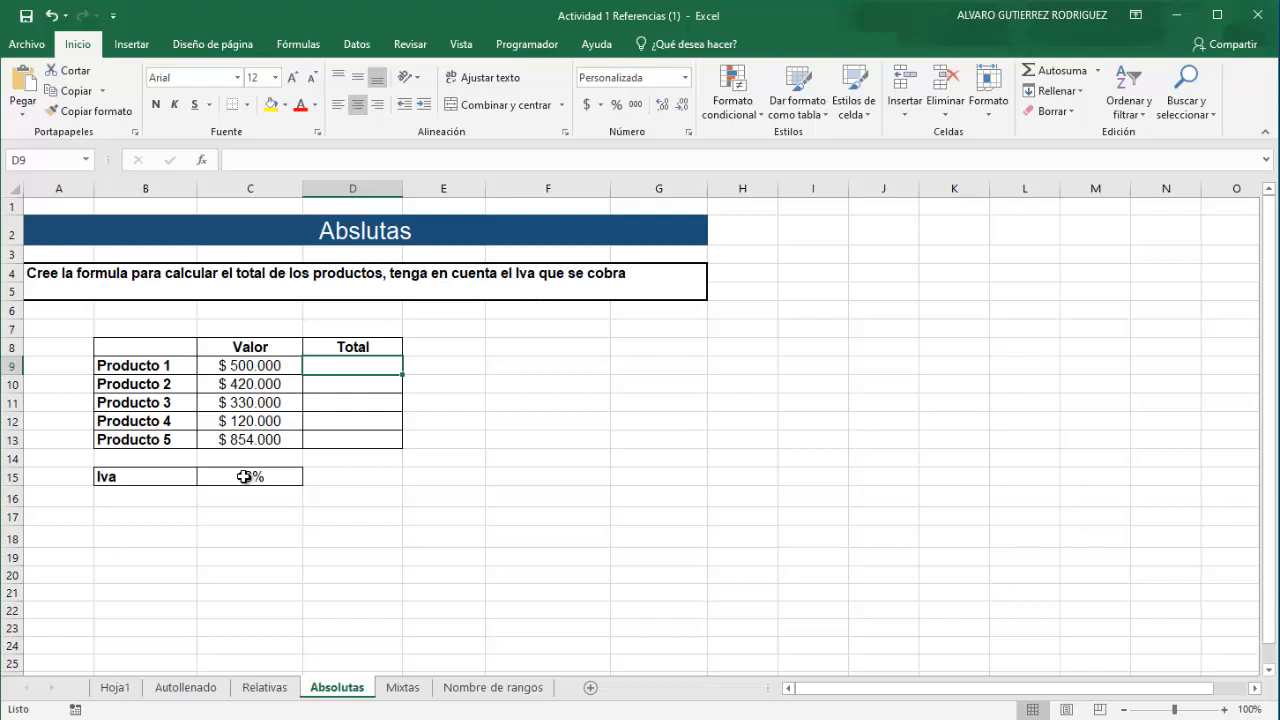
left_click(258, 366)
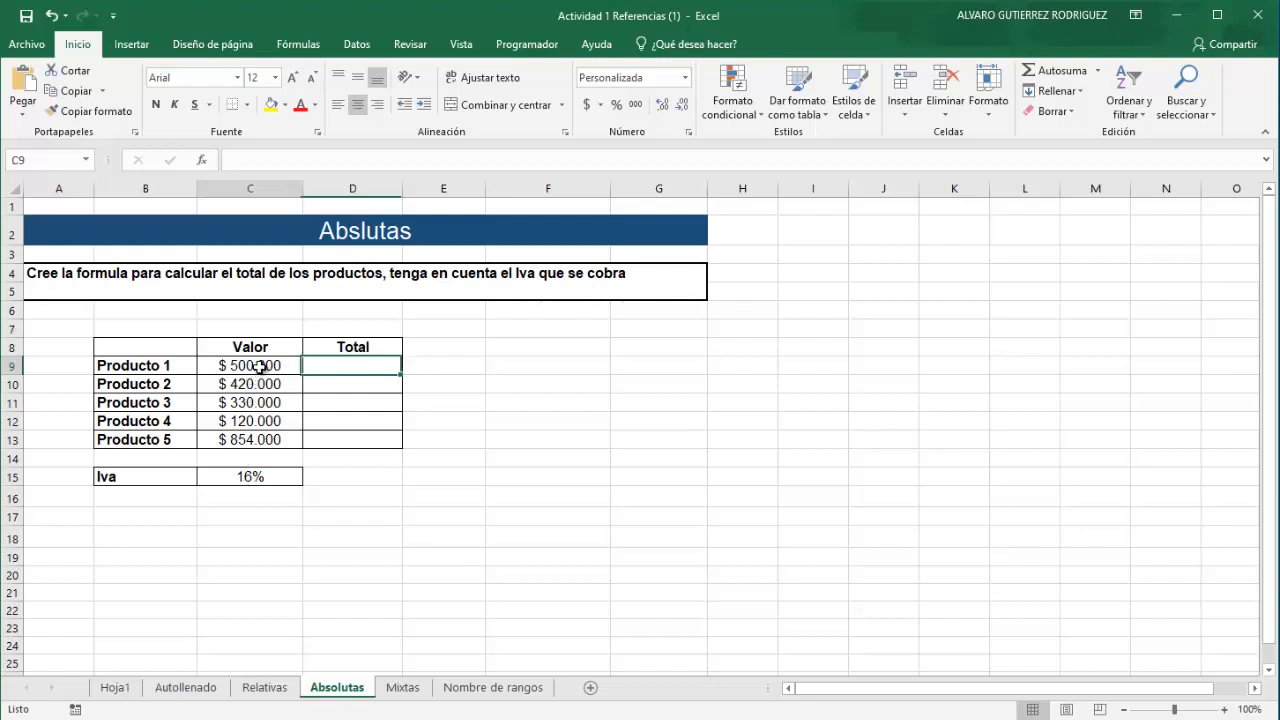
left_click(245, 477)
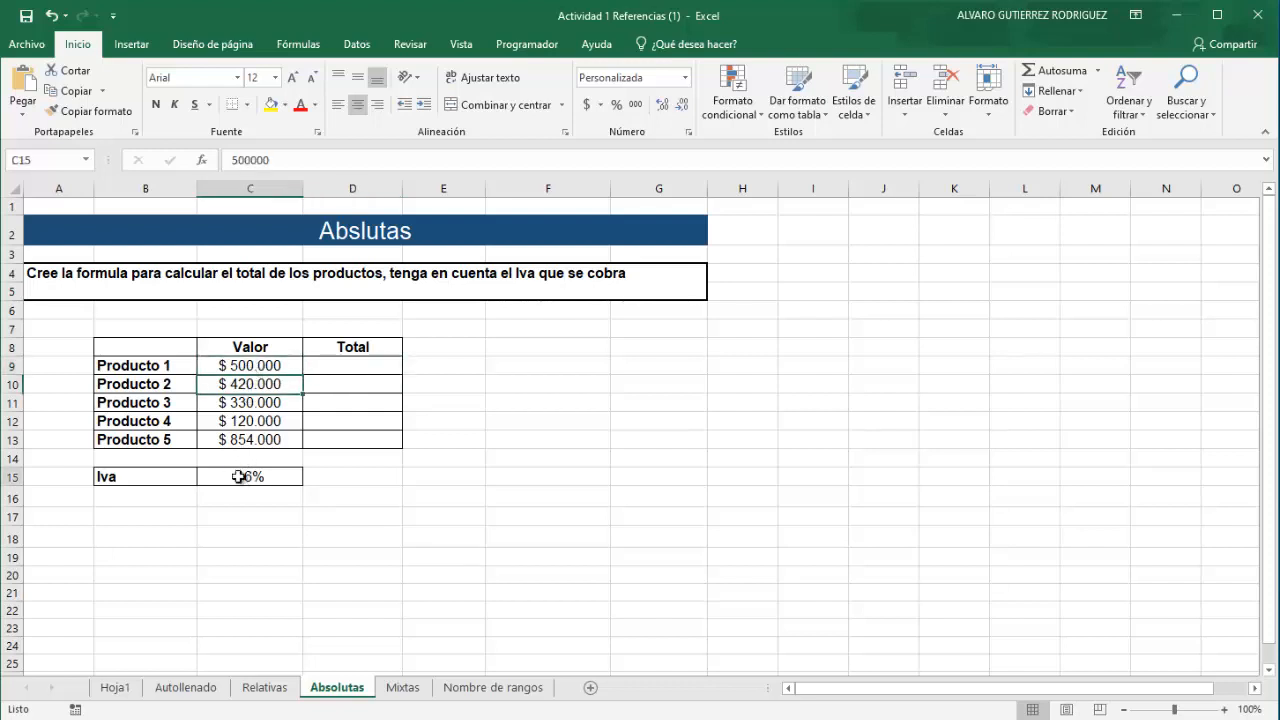
left_click(321, 365)
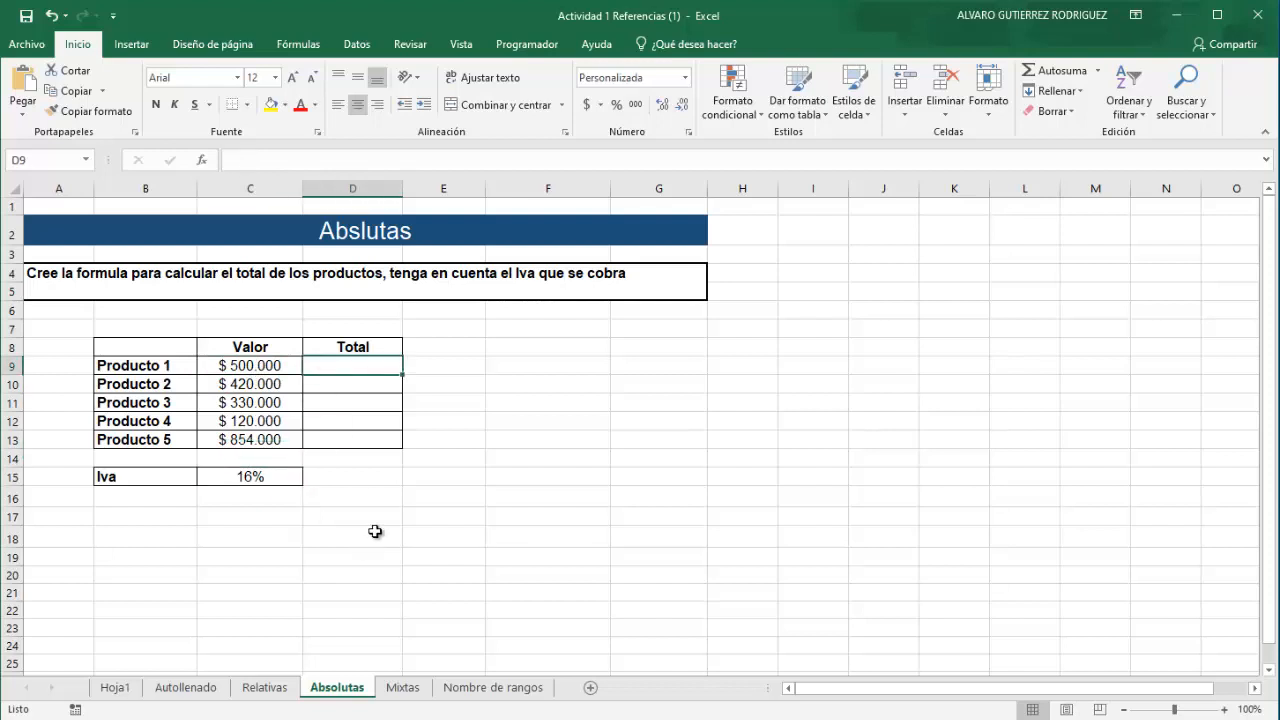
type("=")
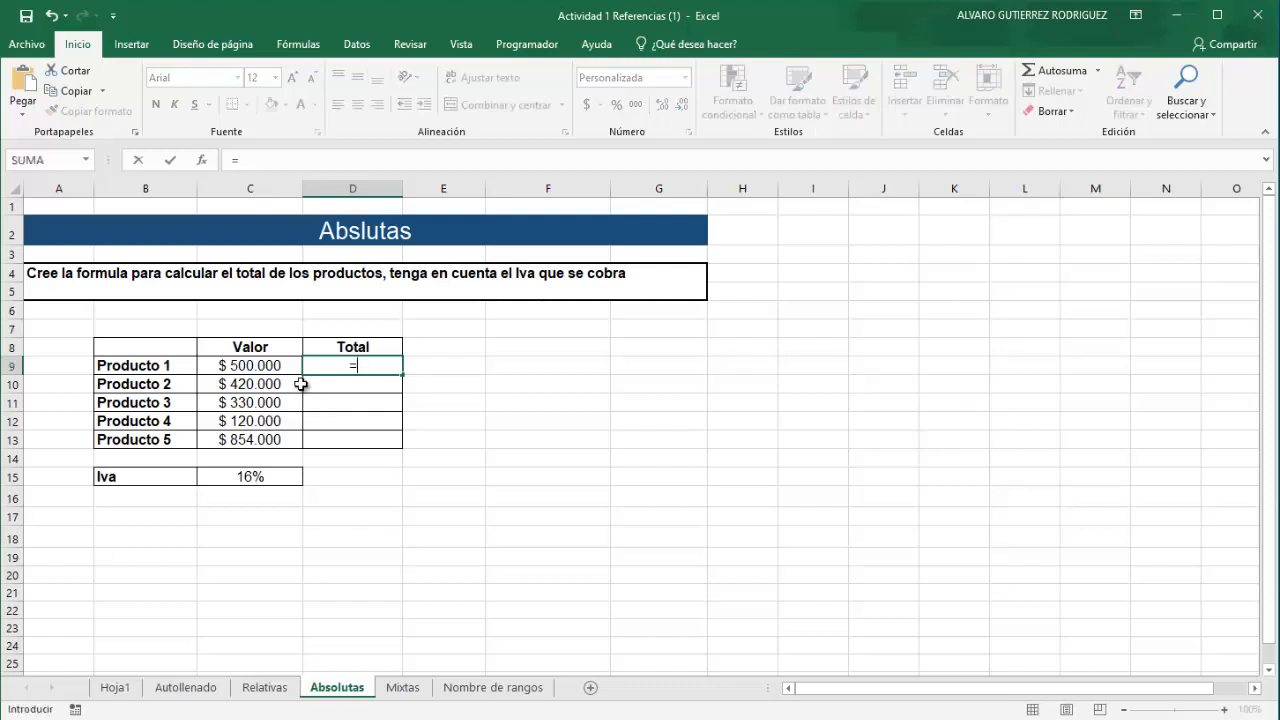
left_click(272, 366)
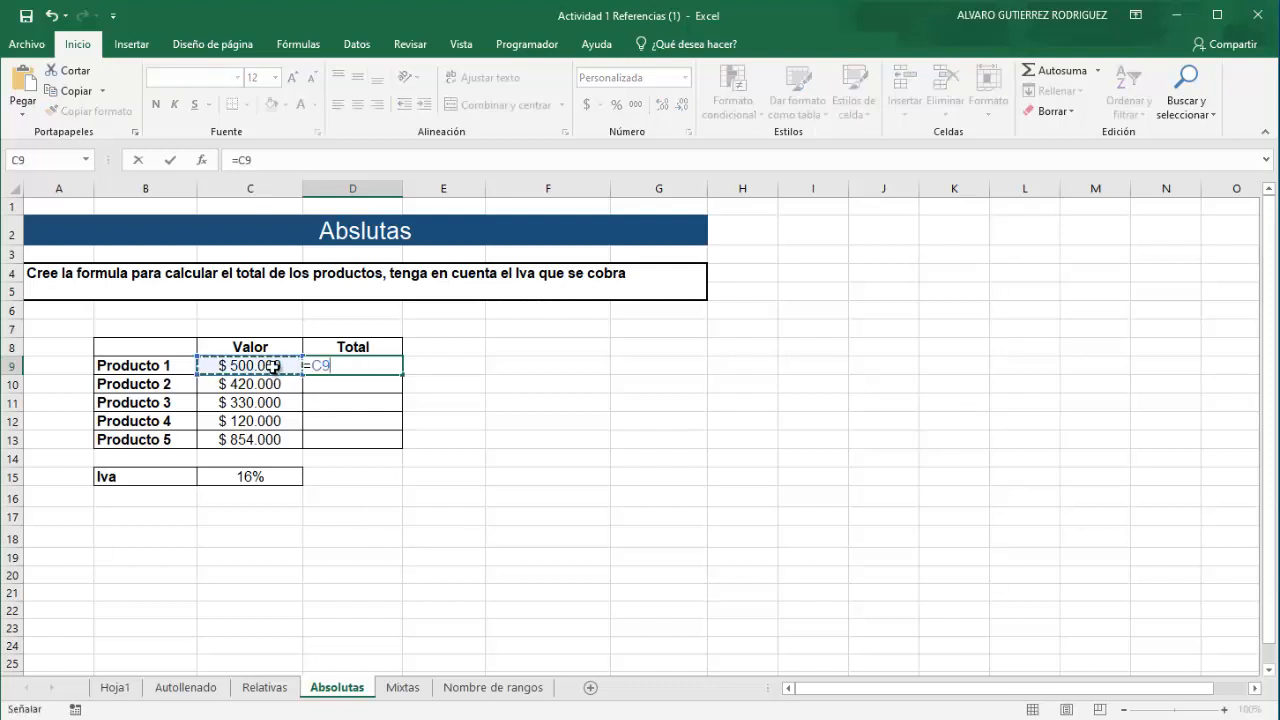
type("*")
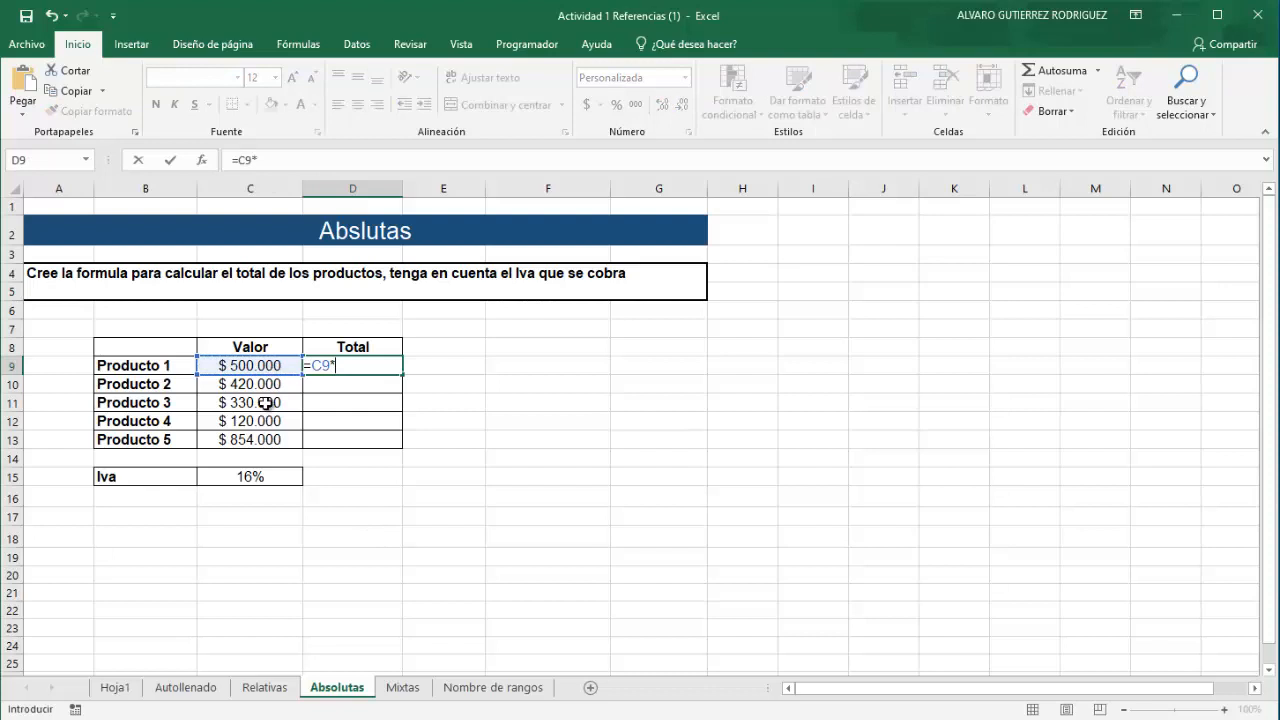
left_click(248, 473)
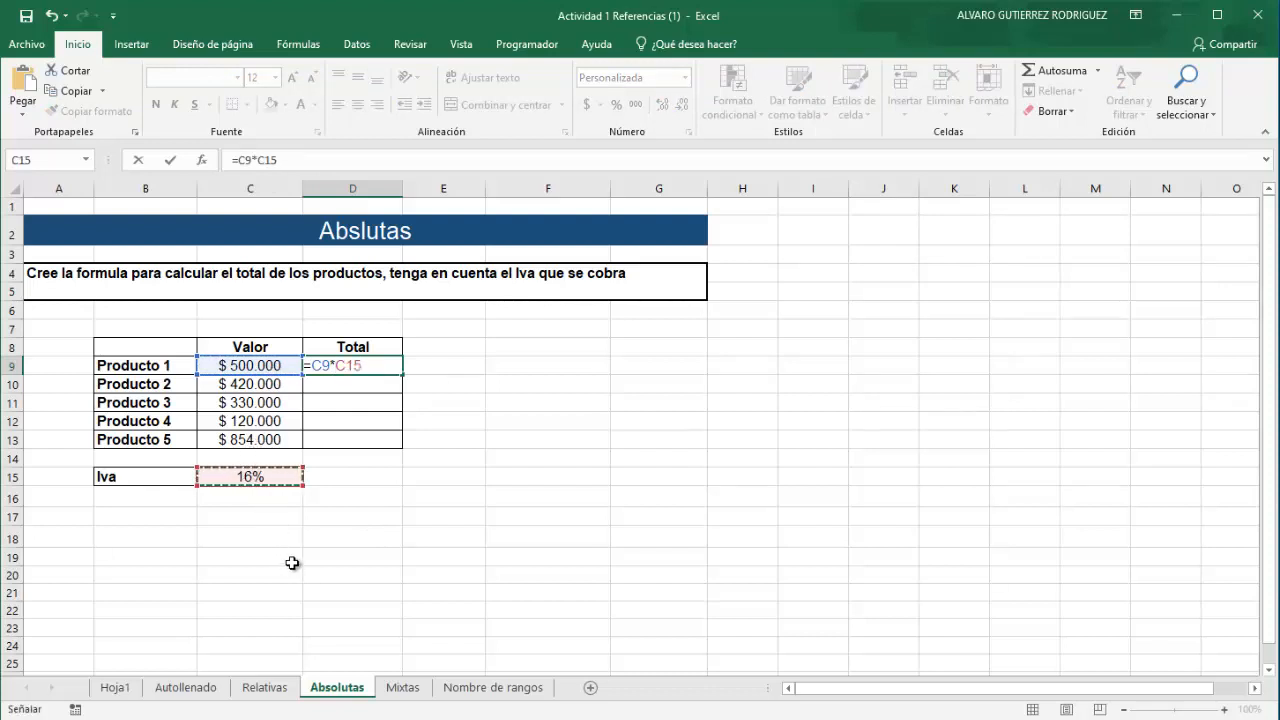
key("Return")
Fill the =C9*C15 formula from D9 down the Total column to D13
left_click(341, 364)
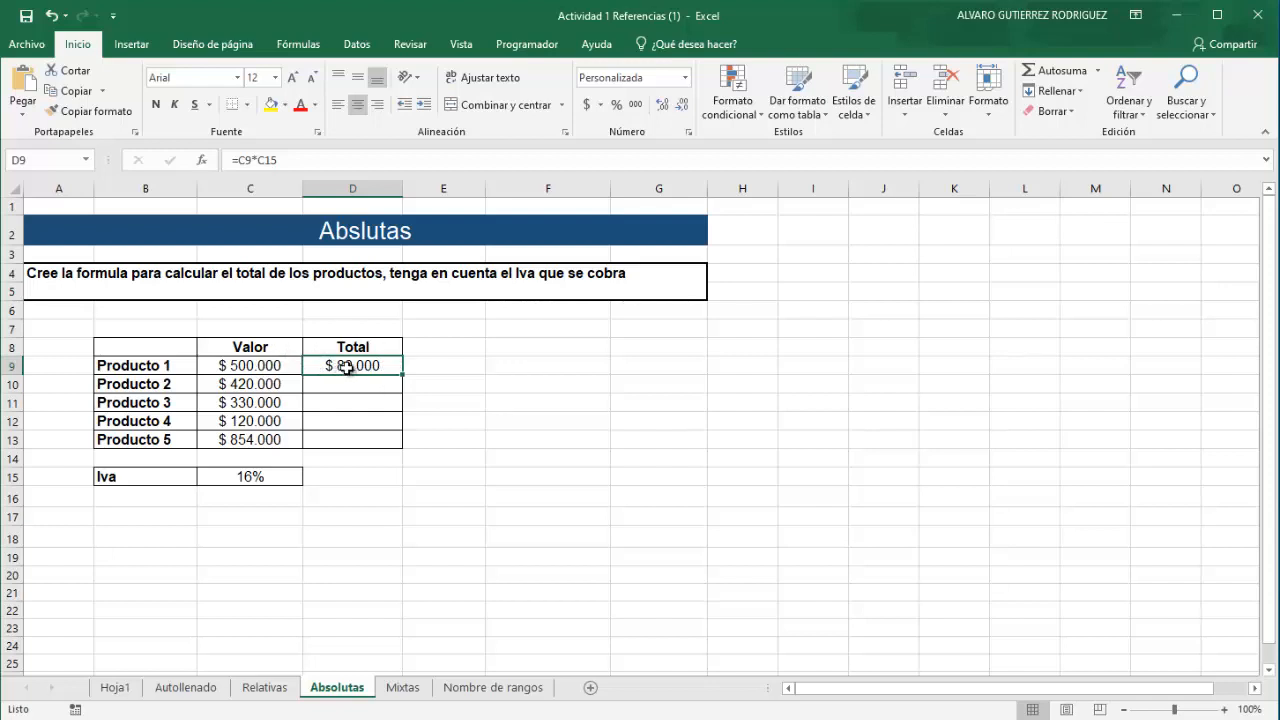
left_click(374, 406)
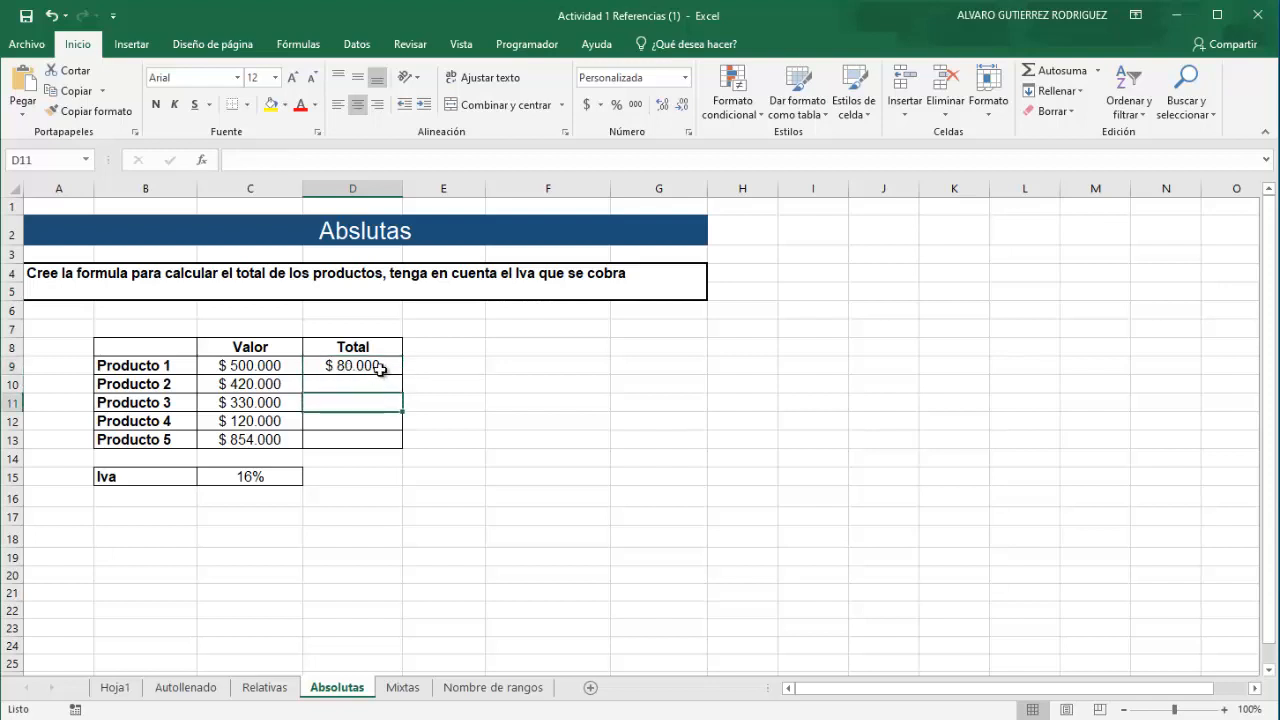
left_click(386, 369)
left_click_drag(401, 375, 401, 450)
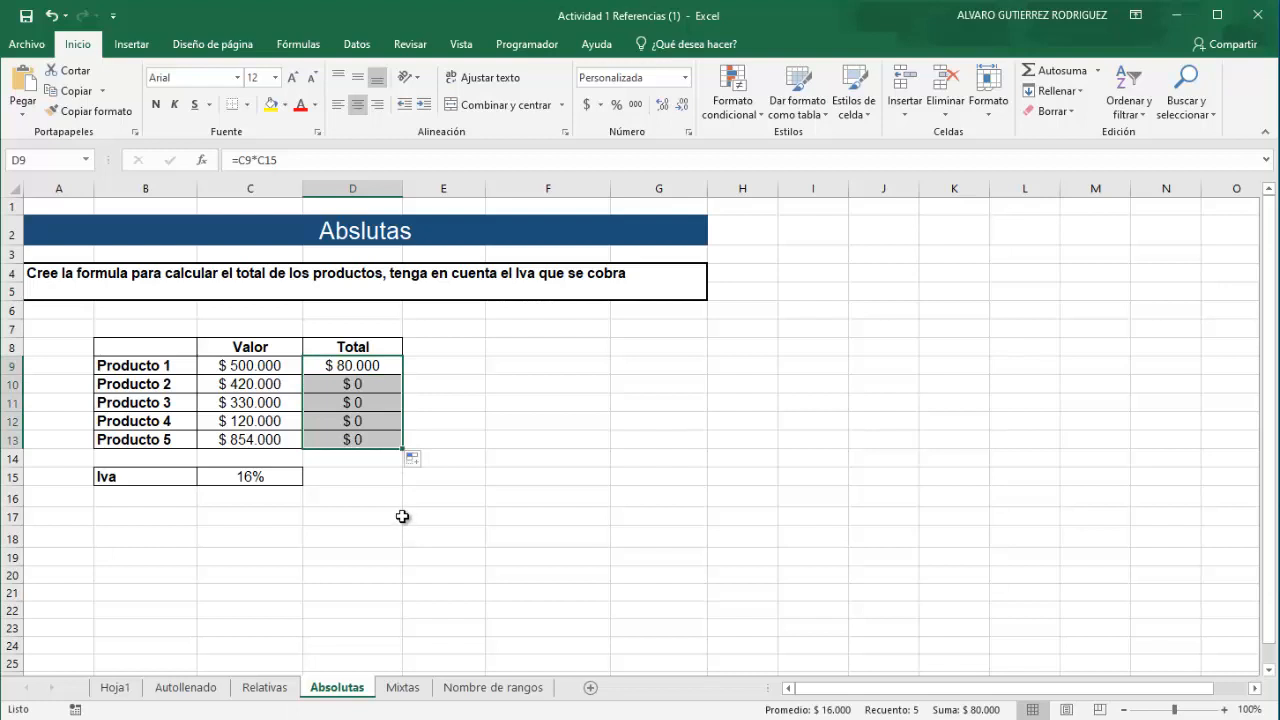
Review the filled formulas in D10 through D13 to check how their Iva reference shifts away from C15
left_click(360, 385)
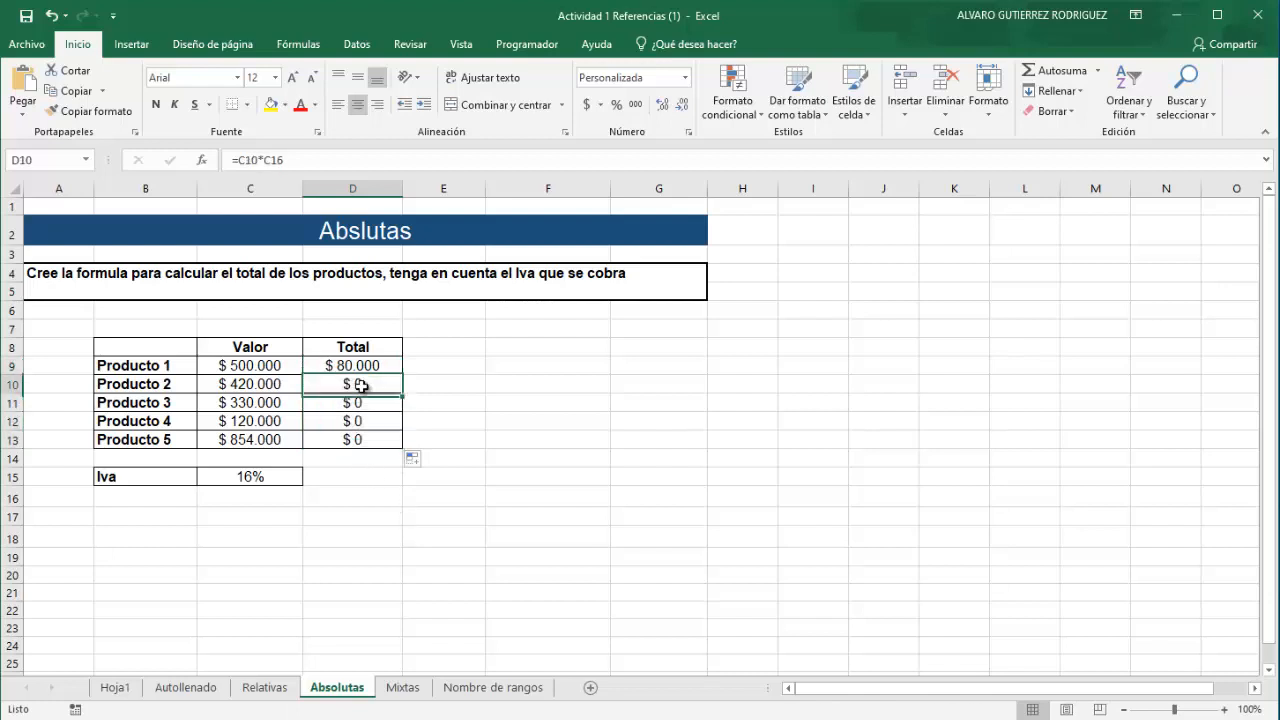
double_click(360, 385)
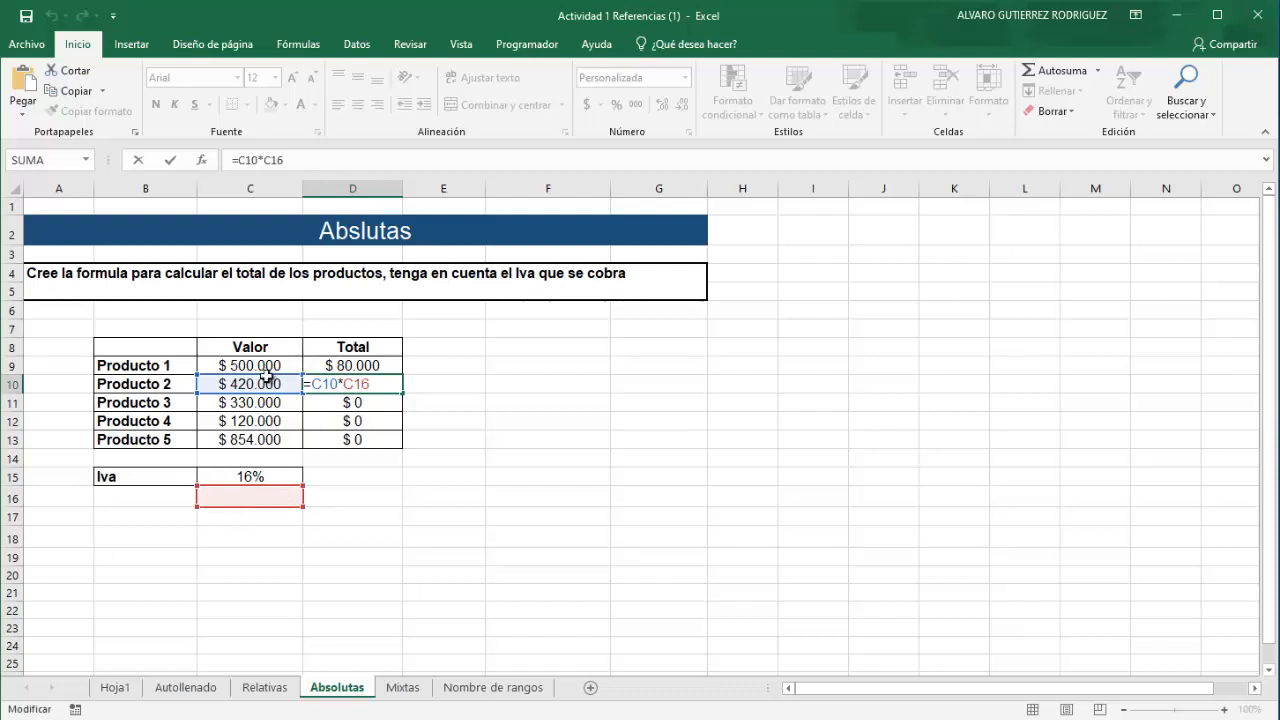
left_click(271, 557)
left_click(341, 402)
double_click(341, 402)
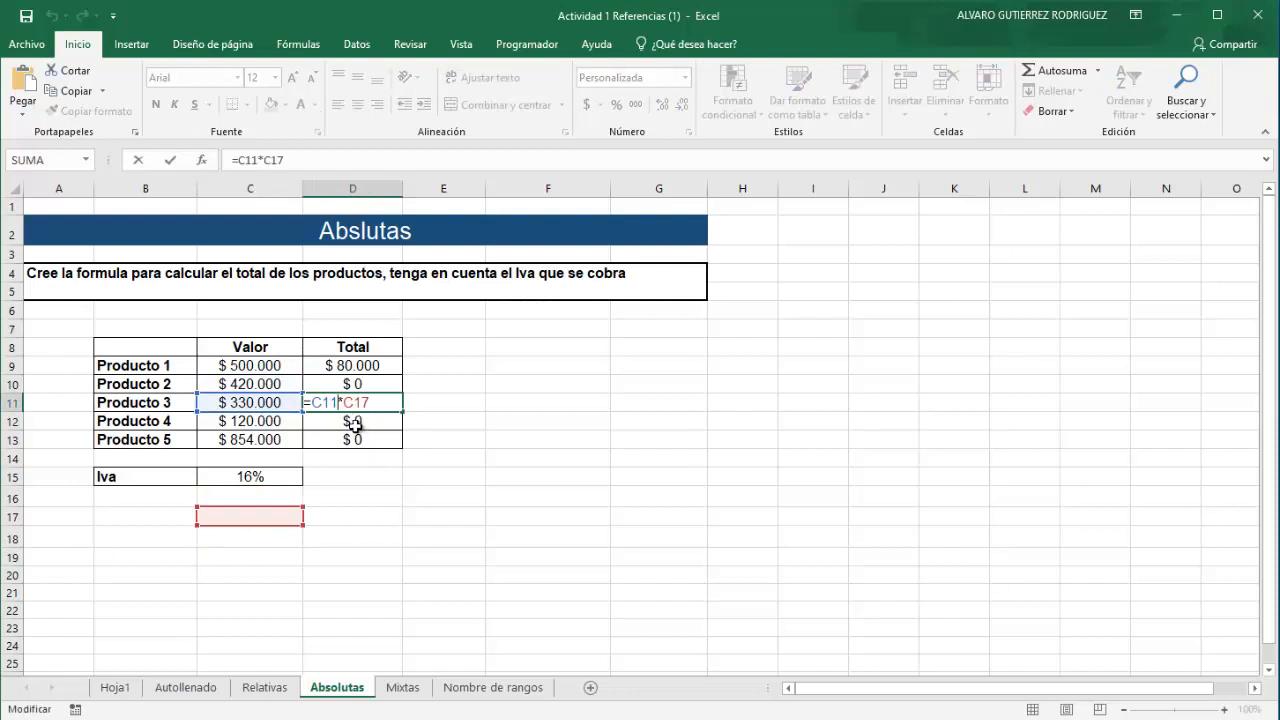
double_click(351, 421)
double_click(354, 440)
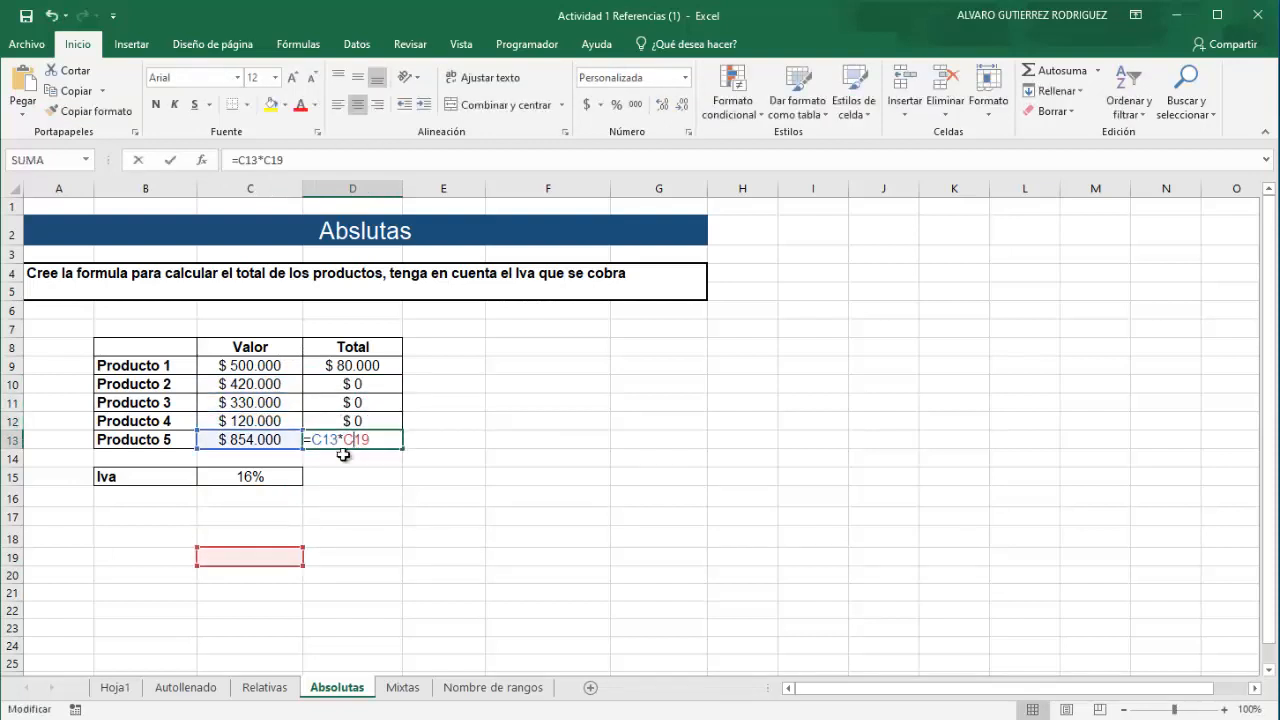
left_click(334, 514)
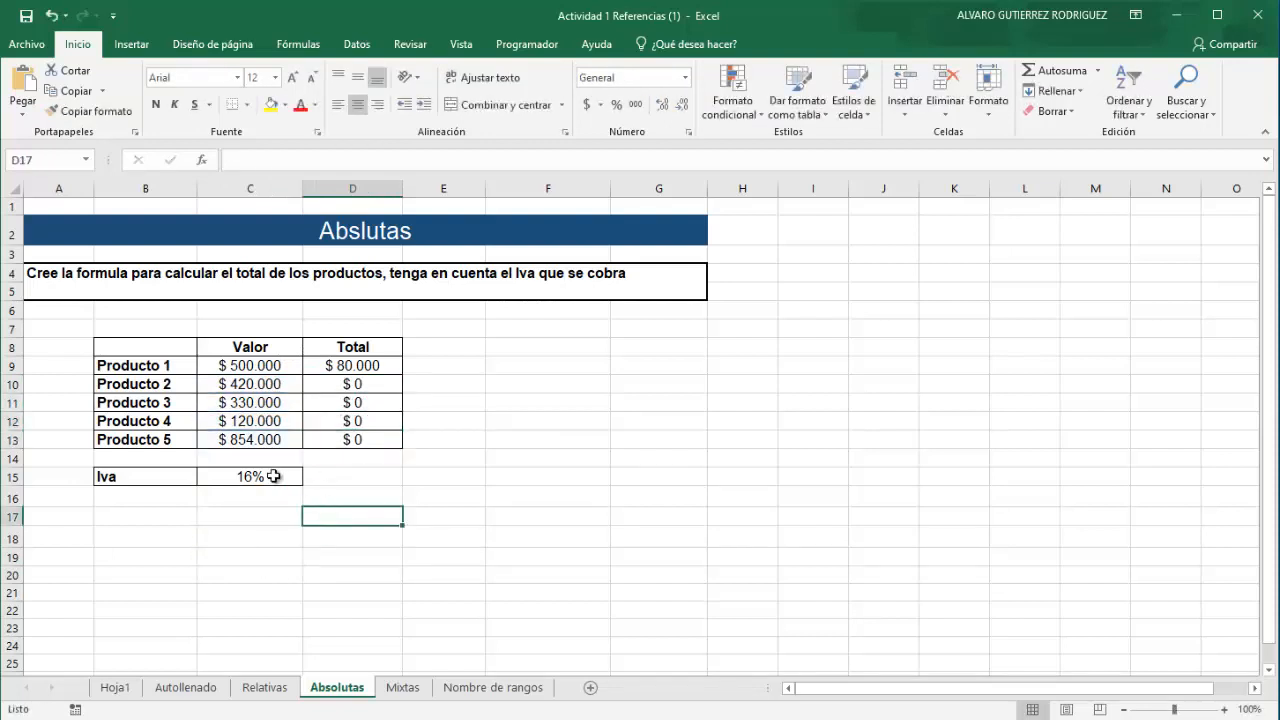
left_click(272, 477)
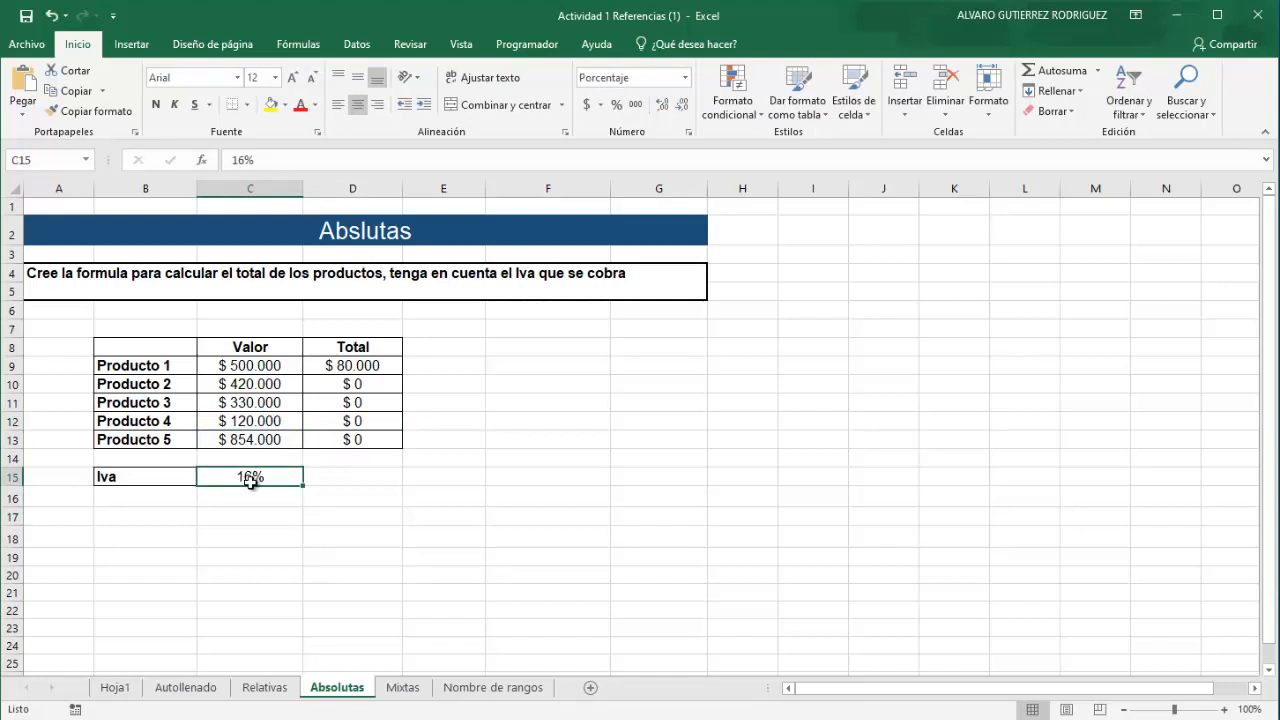
Make the Iva reference absolute in D9 as =C9*$C$15 and fill the formula down to D13
double_click(354, 366)
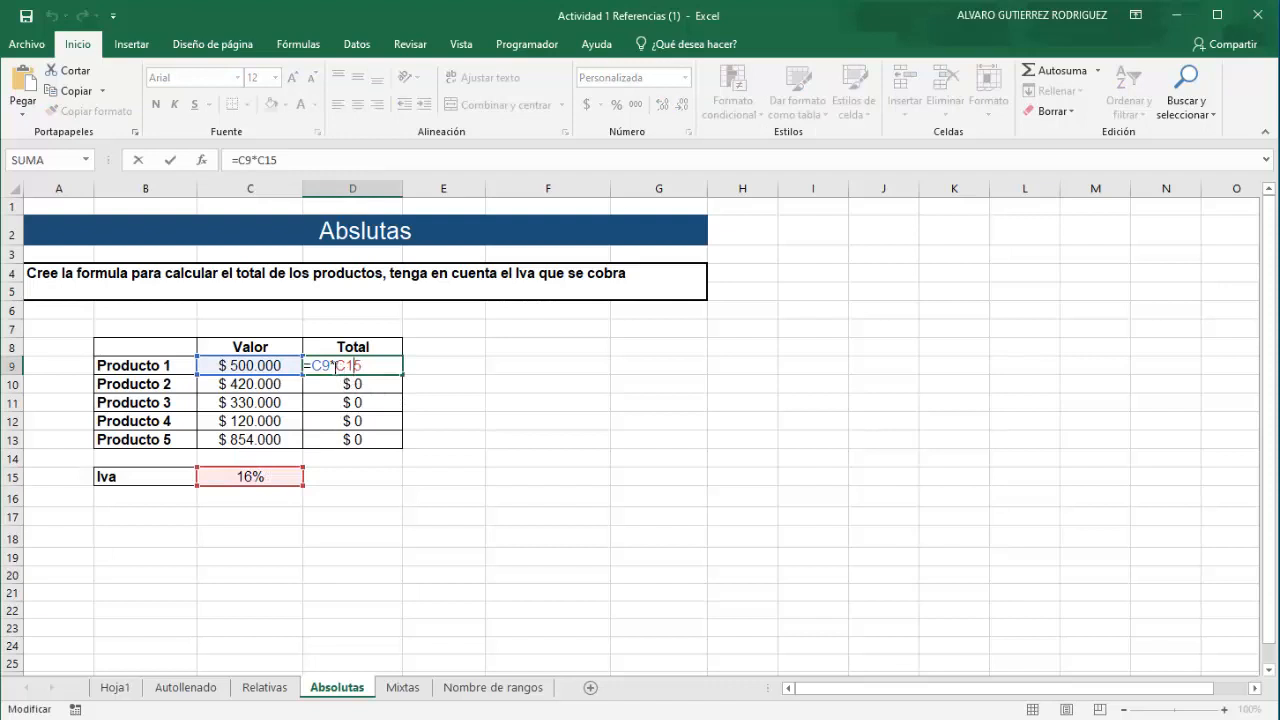
left_click(336, 366)
left_click(260, 158)
key("F4")
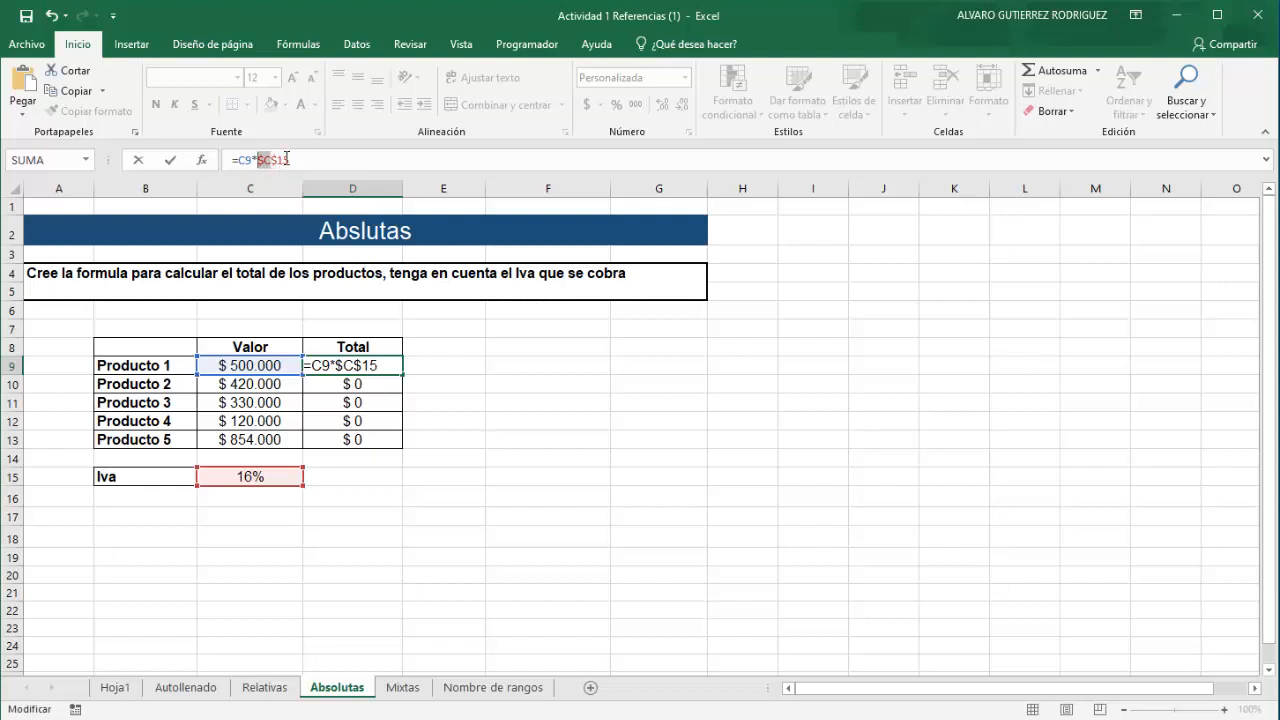
left_click_drag(288, 160, 268, 160)
key("Return")
left_click(355, 365)
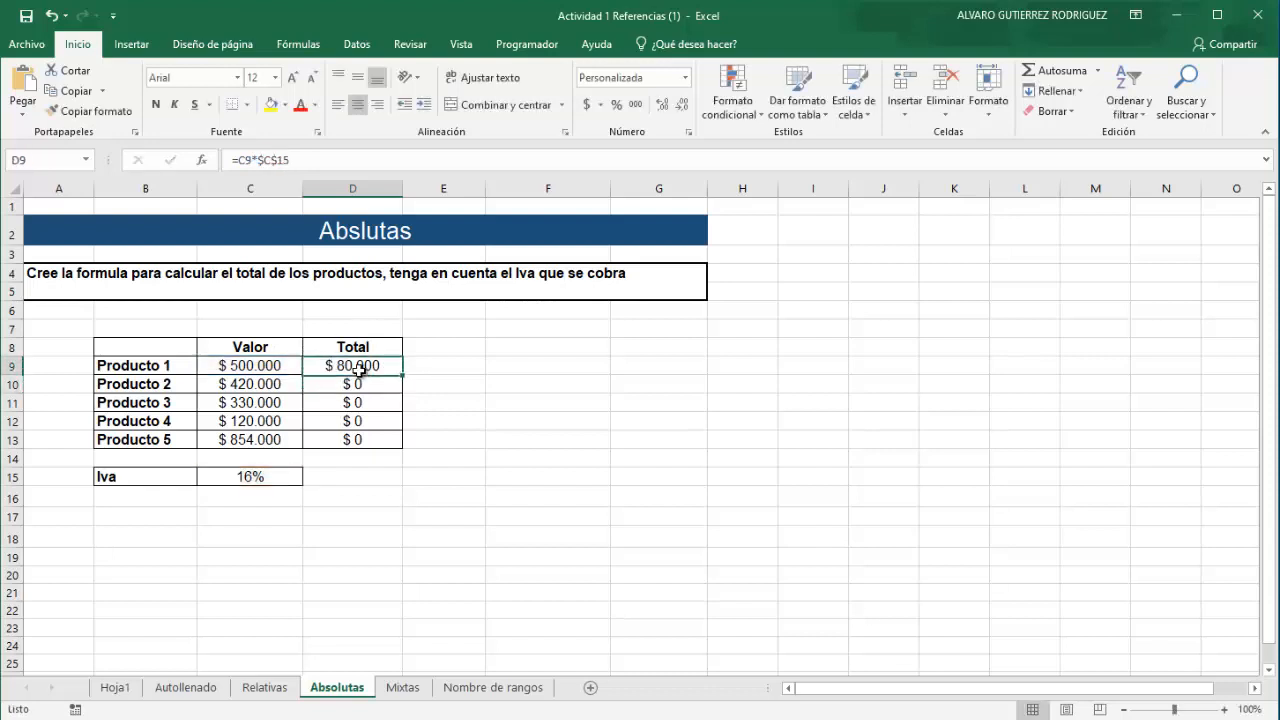
left_click_drag(401, 374, 400, 448)
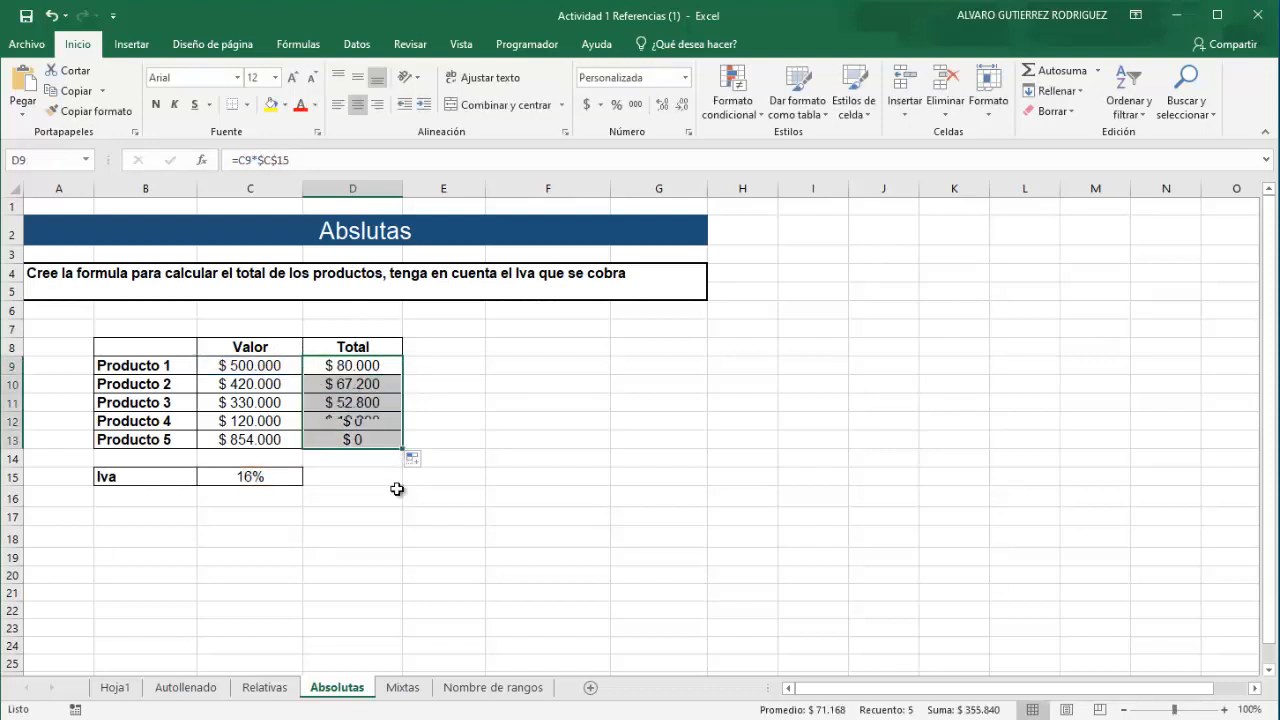
Review the formulas in D13, D12 and D11 to check which cell their Iva reference points to
left_click(361, 441)
double_click(361, 441)
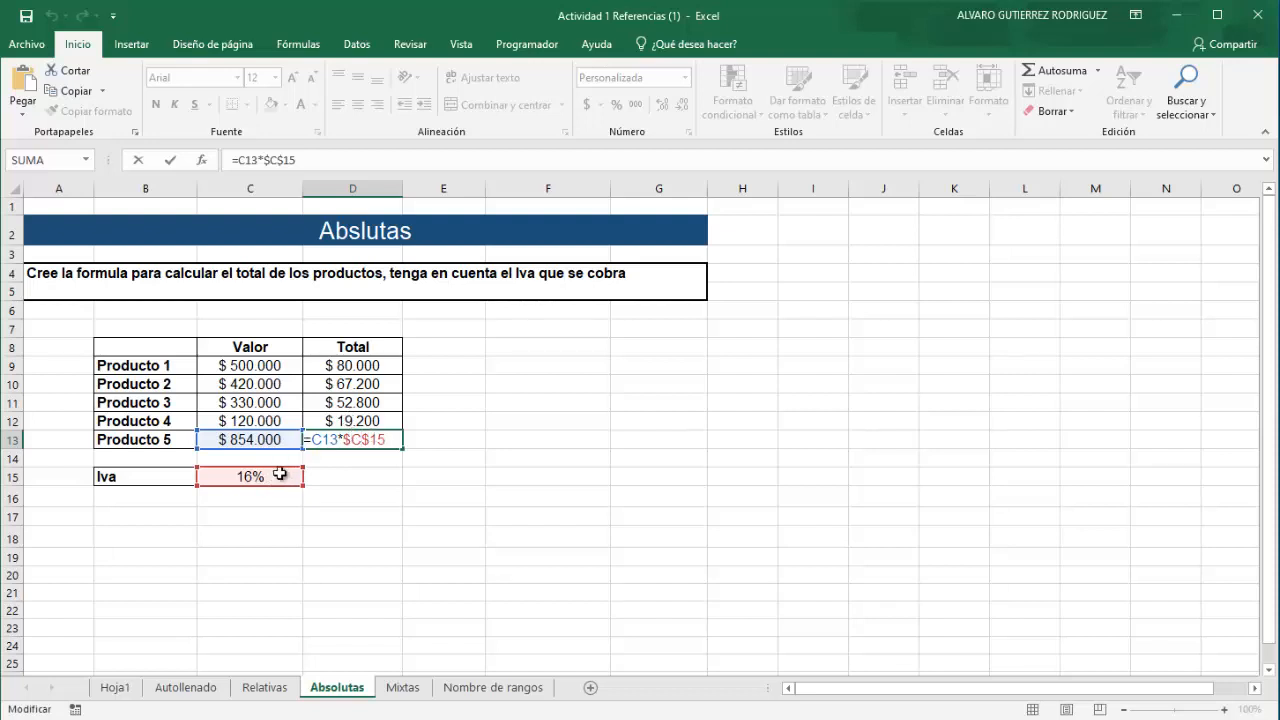
left_click(345, 421)
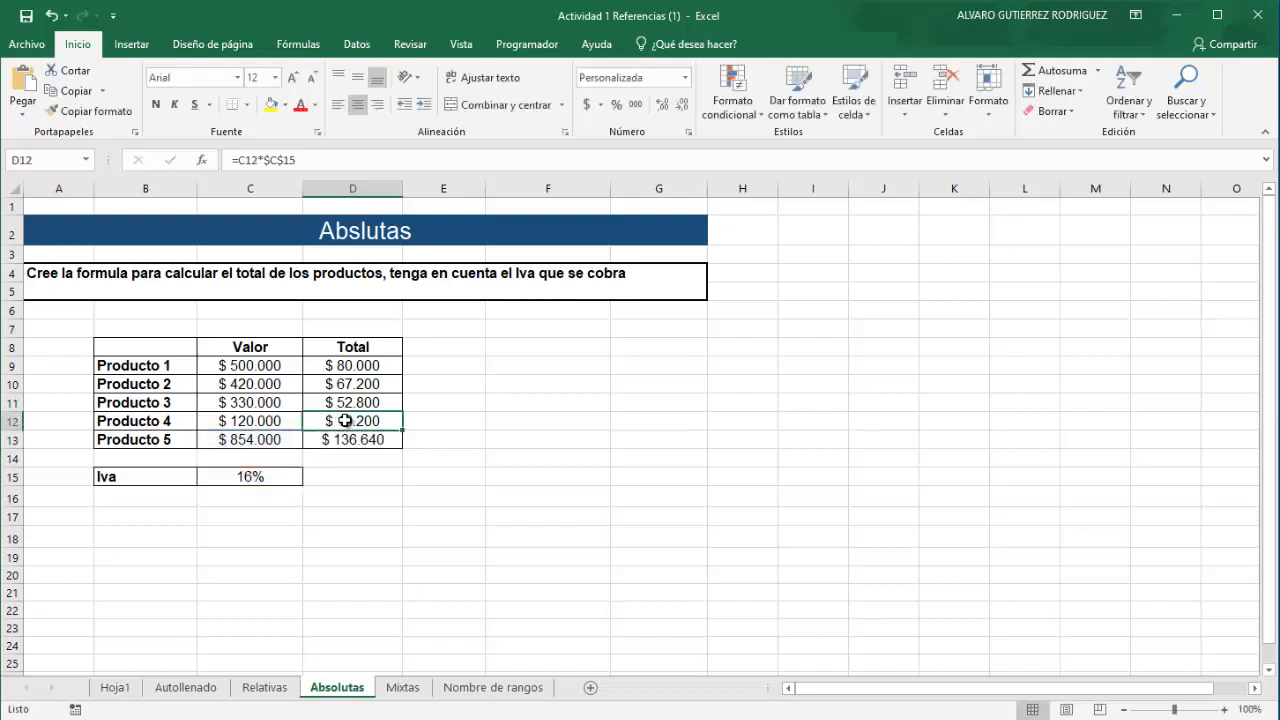
double_click(345, 421)
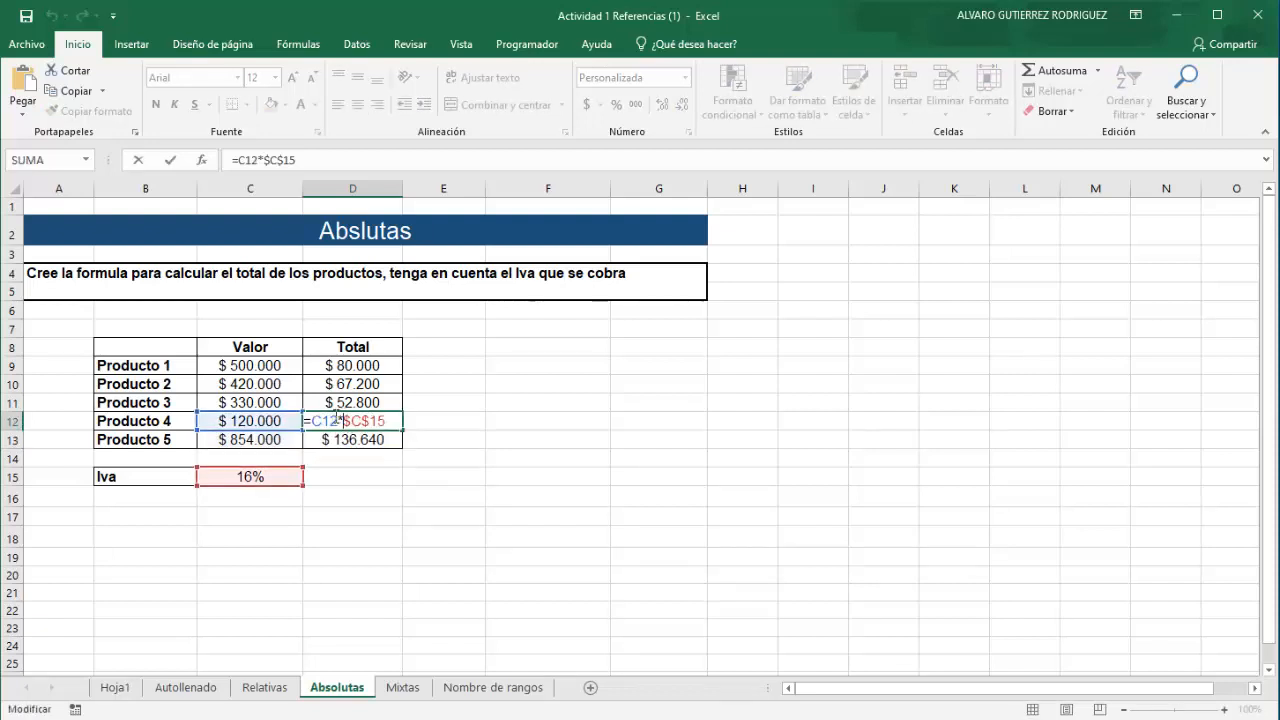
left_click(352, 401)
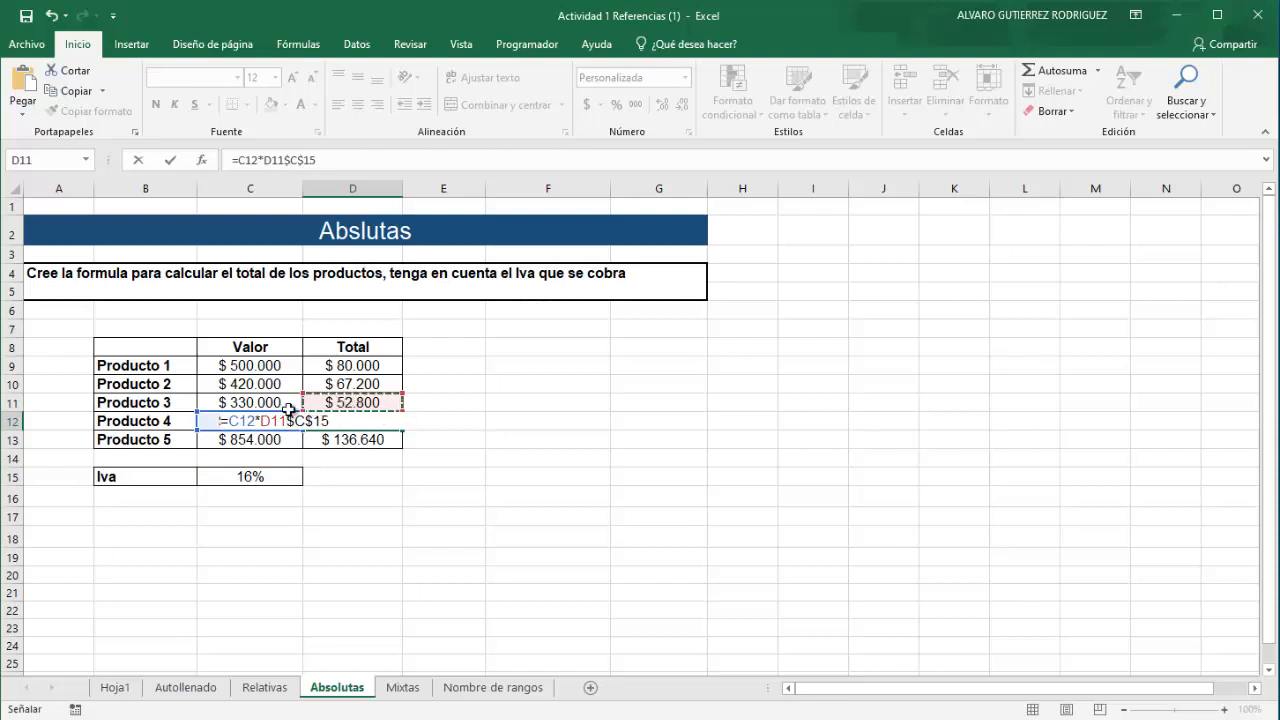
key("Escape")
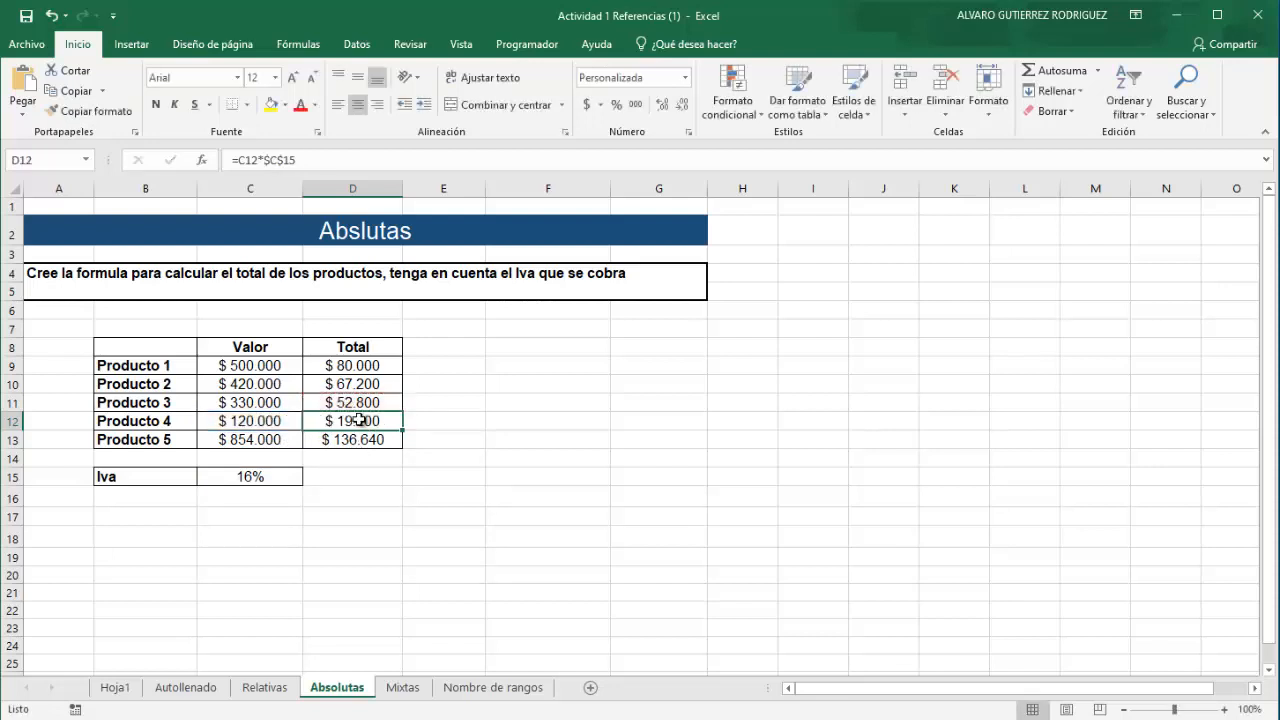
left_click(340, 402)
double_click(354, 402)
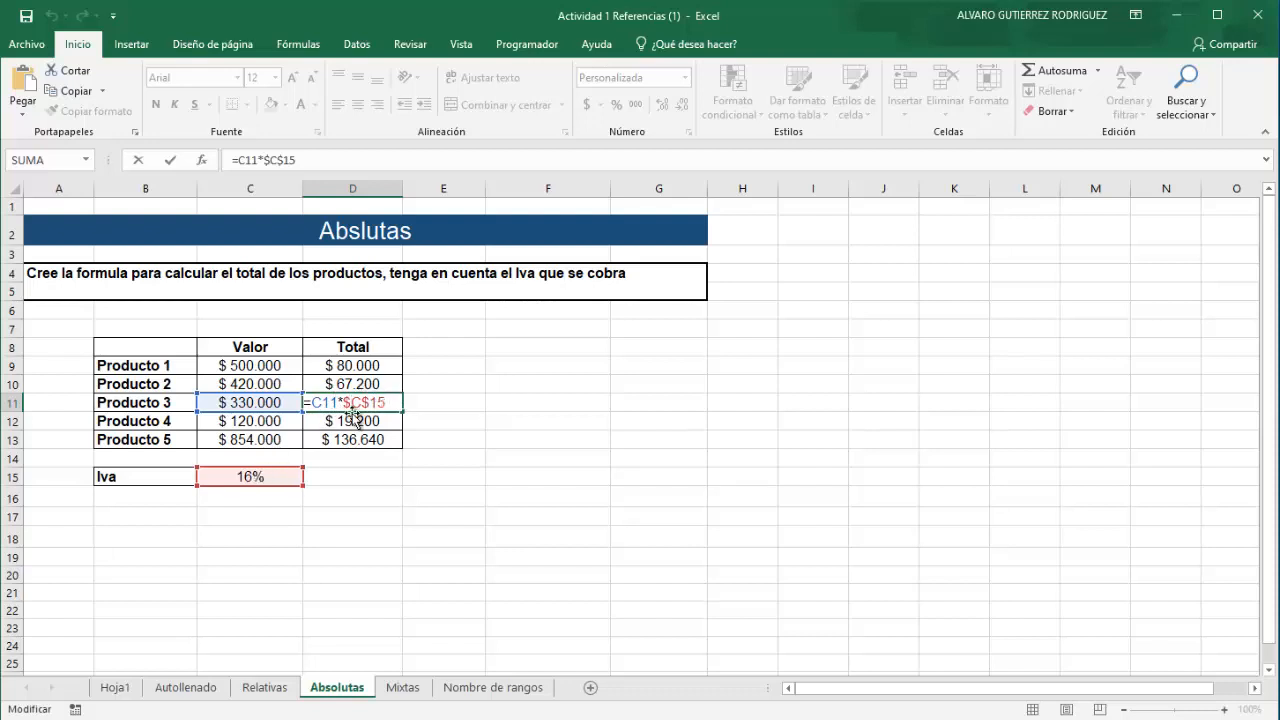
left_click(446, 461)
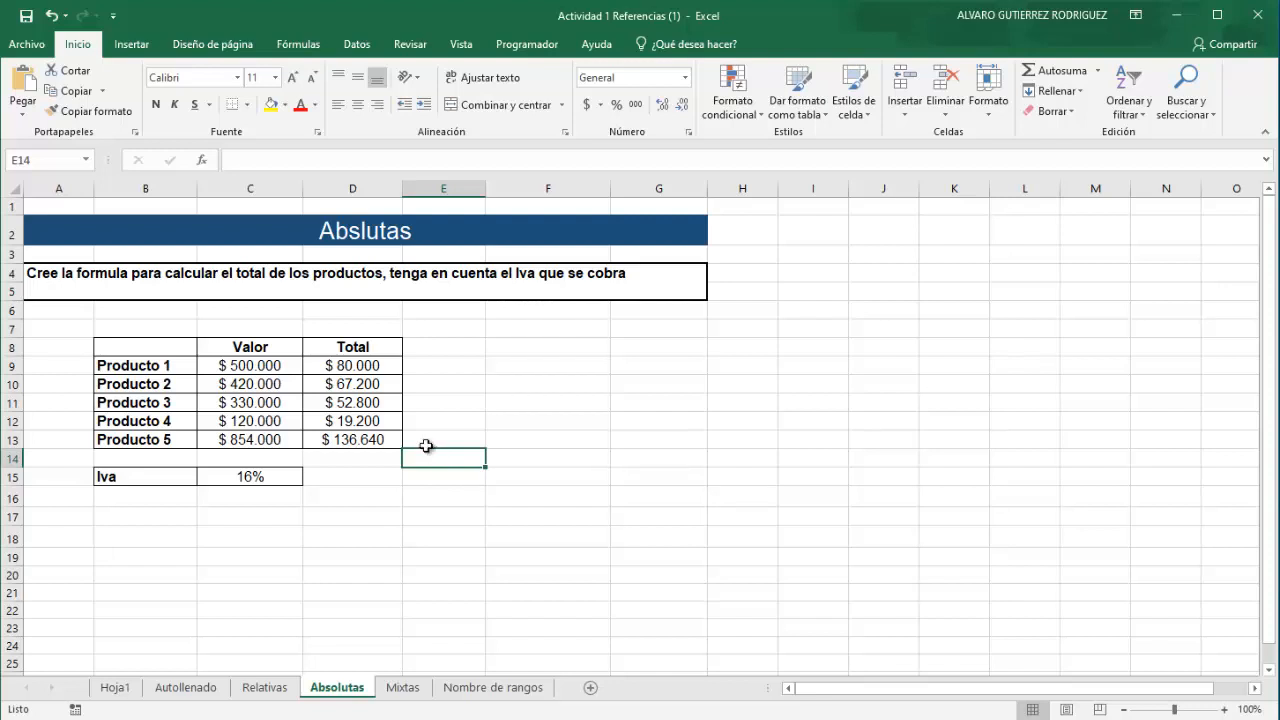
left_click(269, 472)
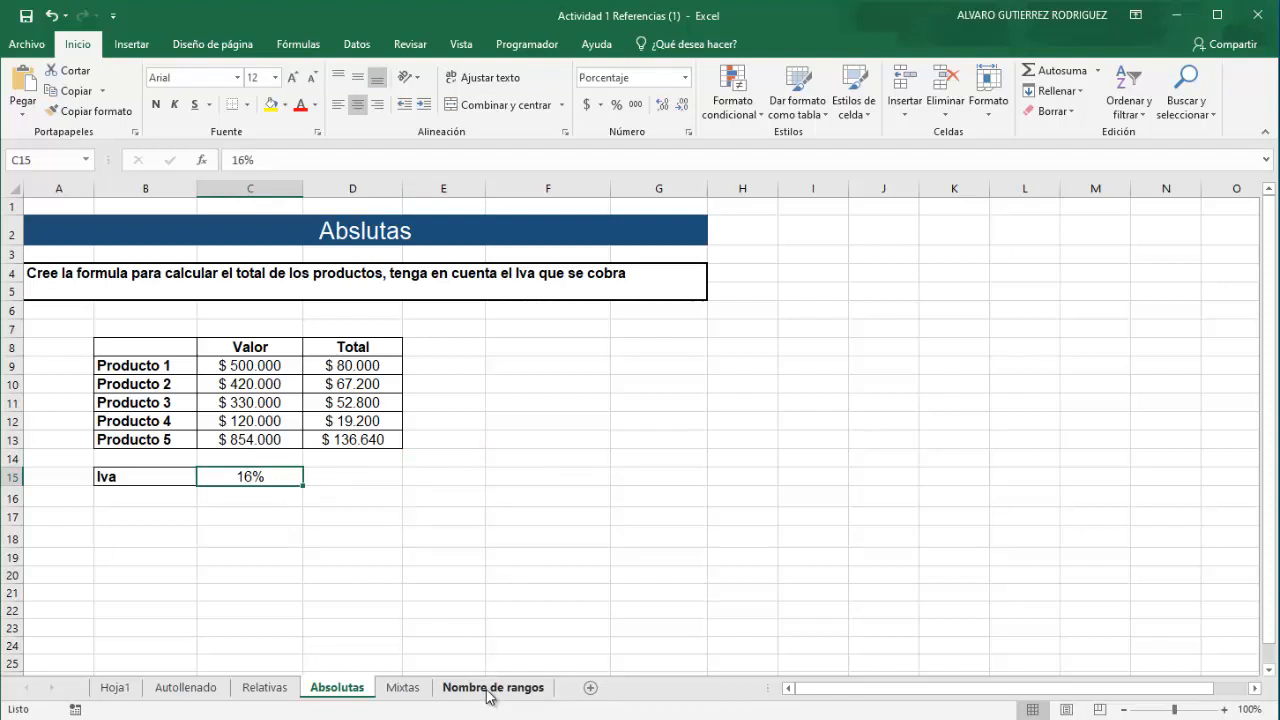
Change the D9 formula to =C9*C$15, keeping only the row absolute, and fill it down to D13
left_click(358, 366)
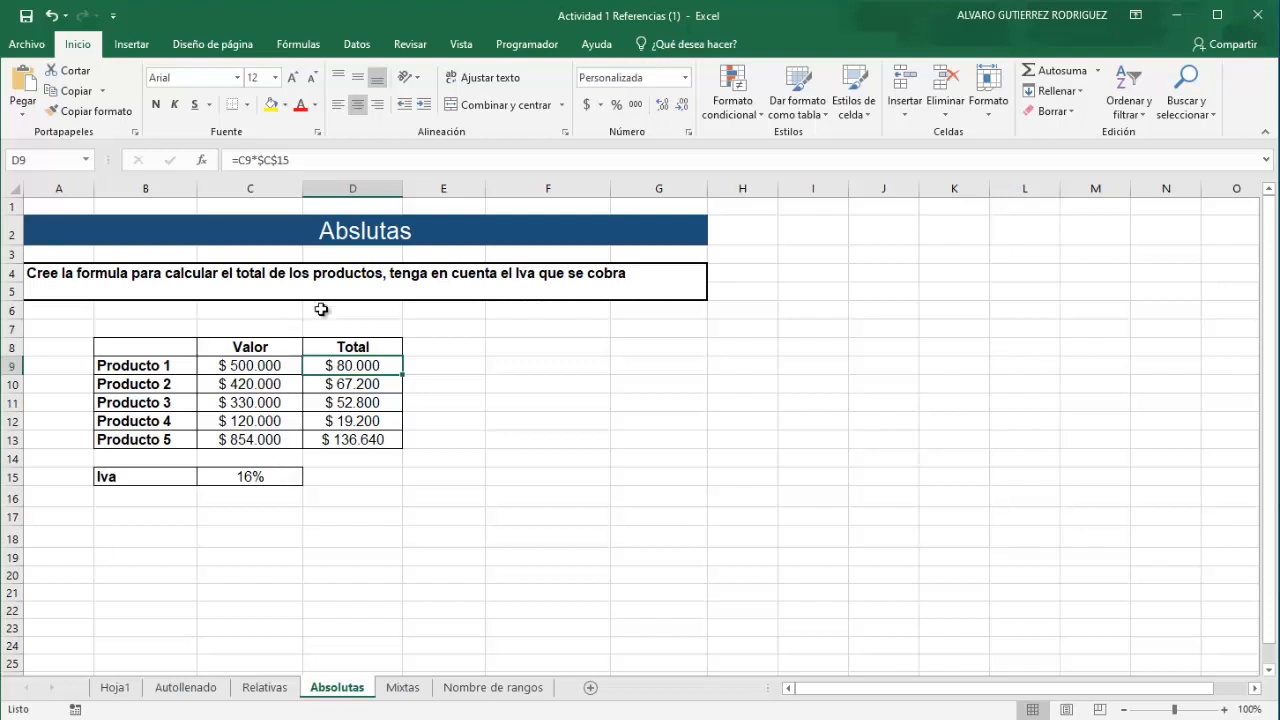
left_click(258, 159)
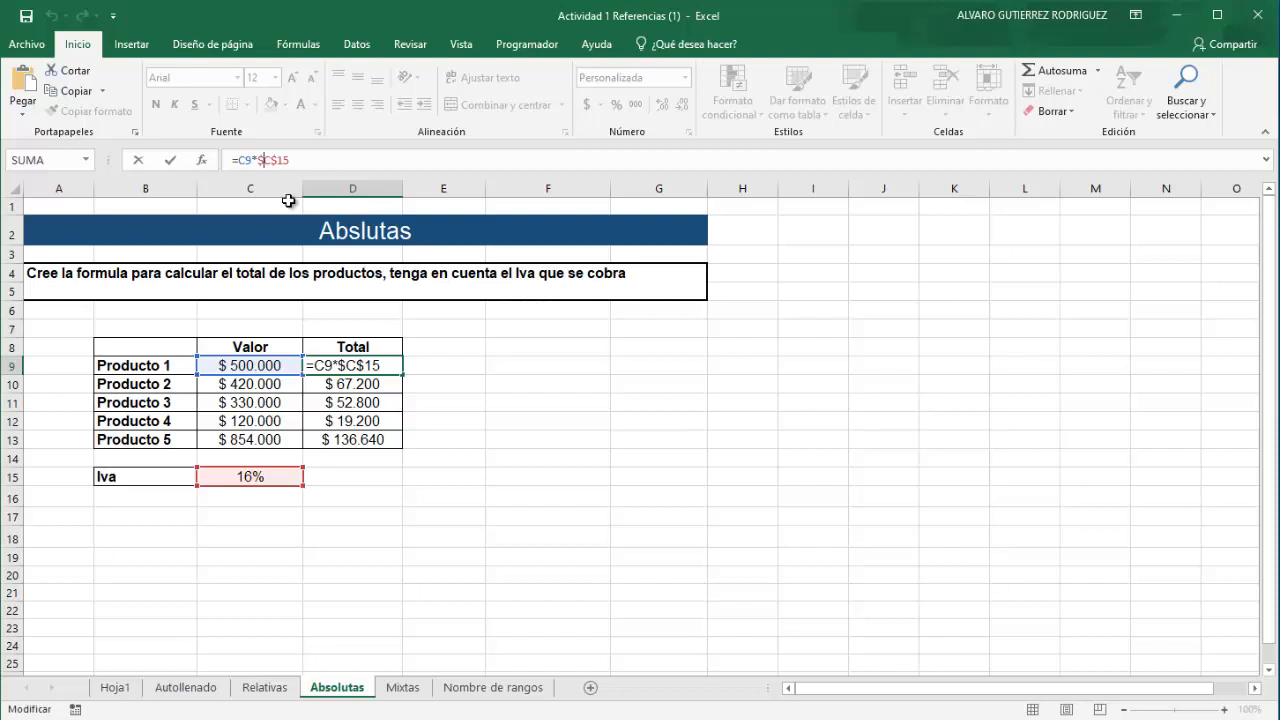
key("BackSpace")
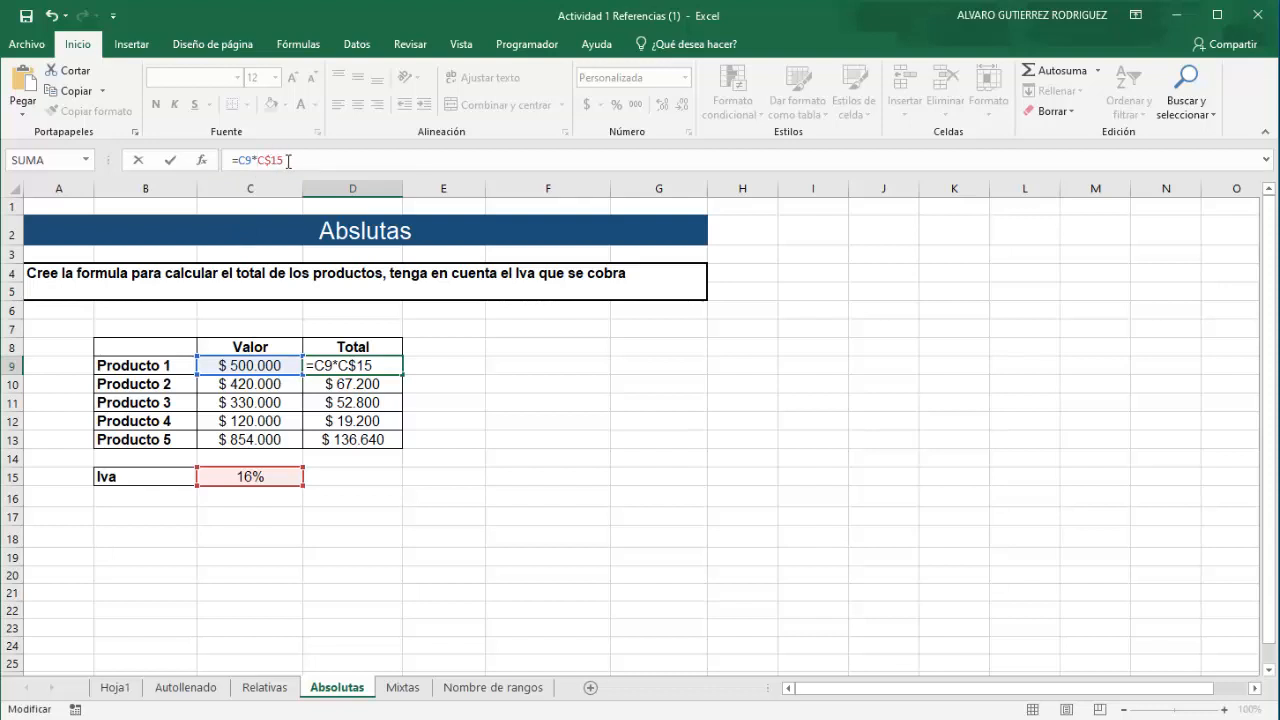
key("Return")
left_click(388, 367)
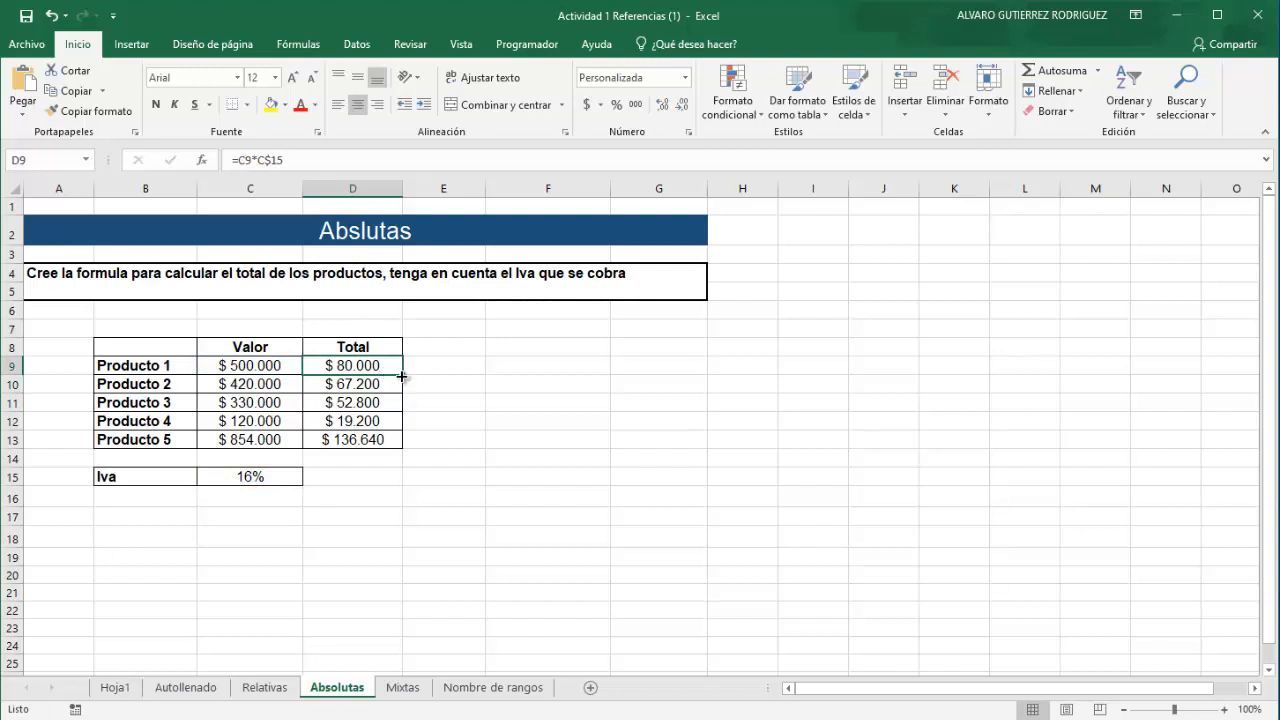
left_click_drag(400, 376, 400, 449)
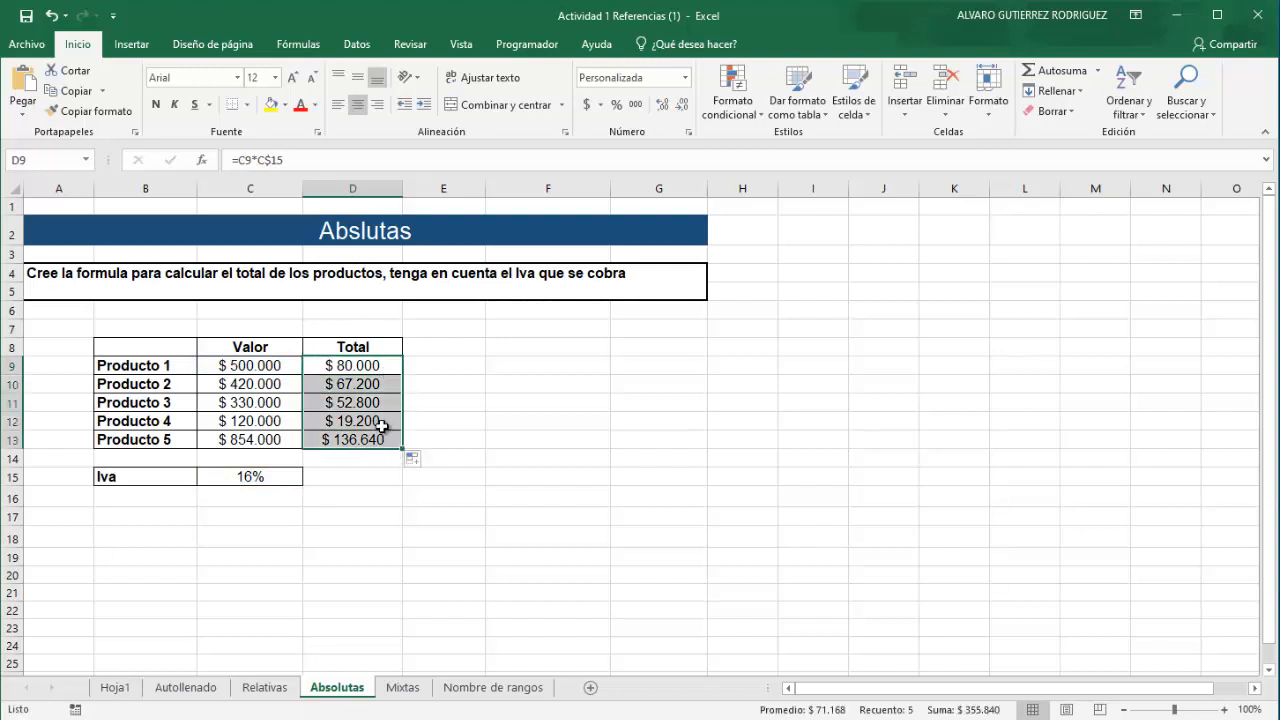
Check the references of the filled formula in D12 for Producto 4
left_click(380, 424)
double_click(373, 421)
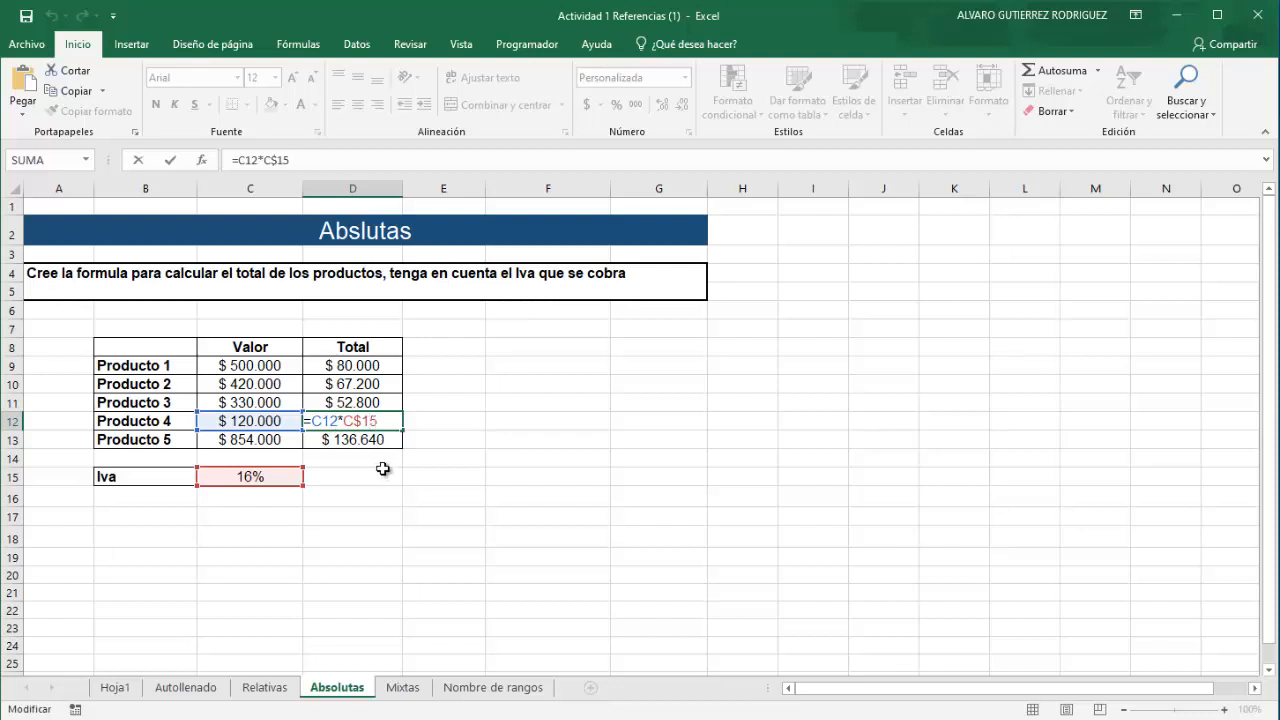
key("ctrl+Return")
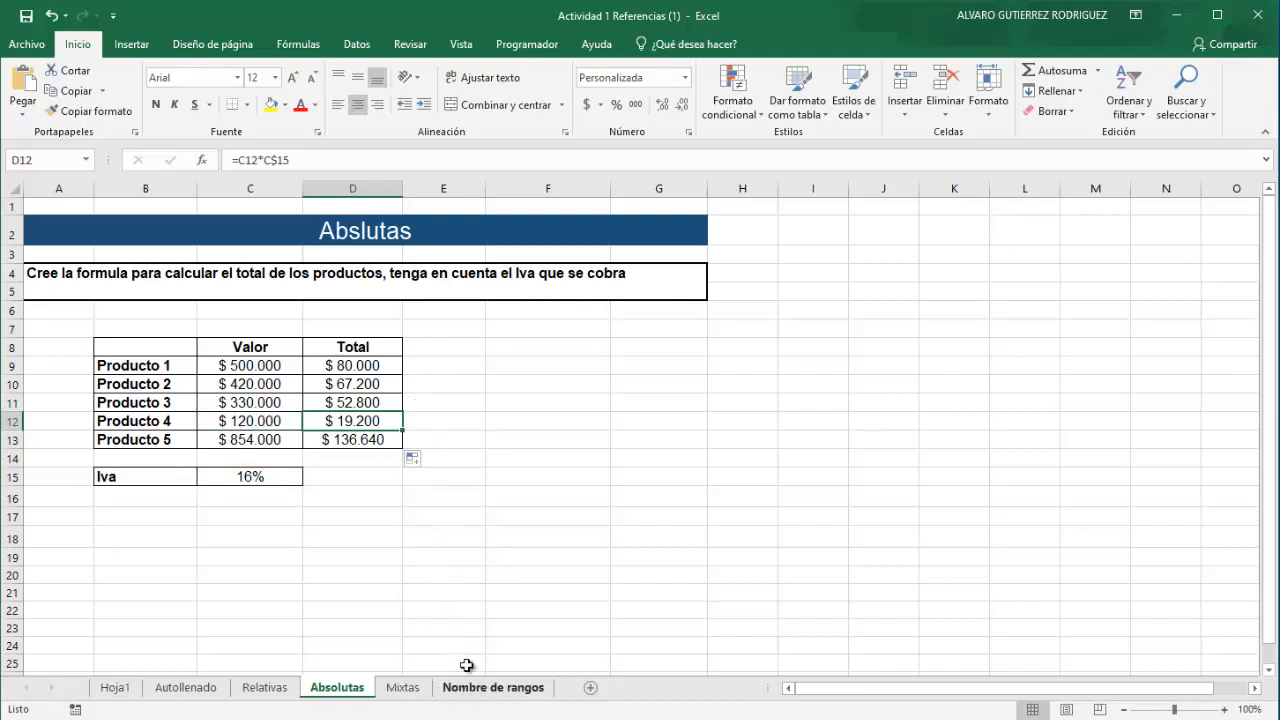
left_click(428, 366)
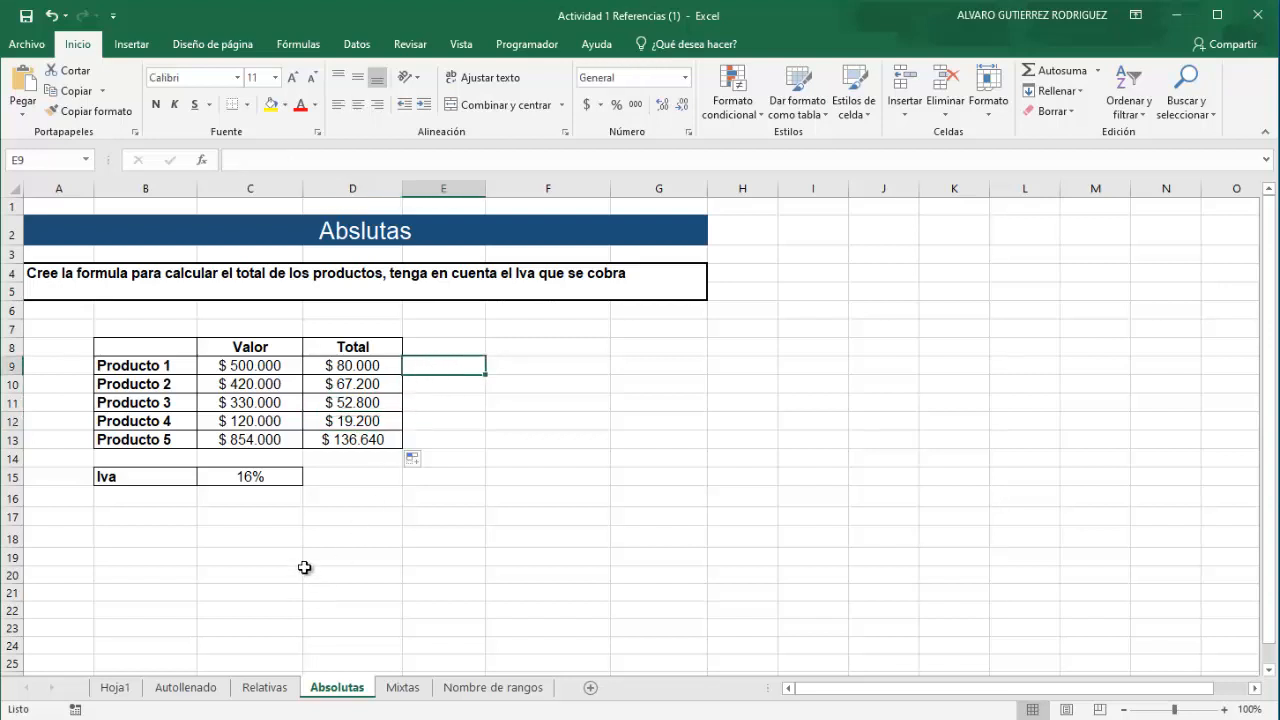
left_click(268, 478)
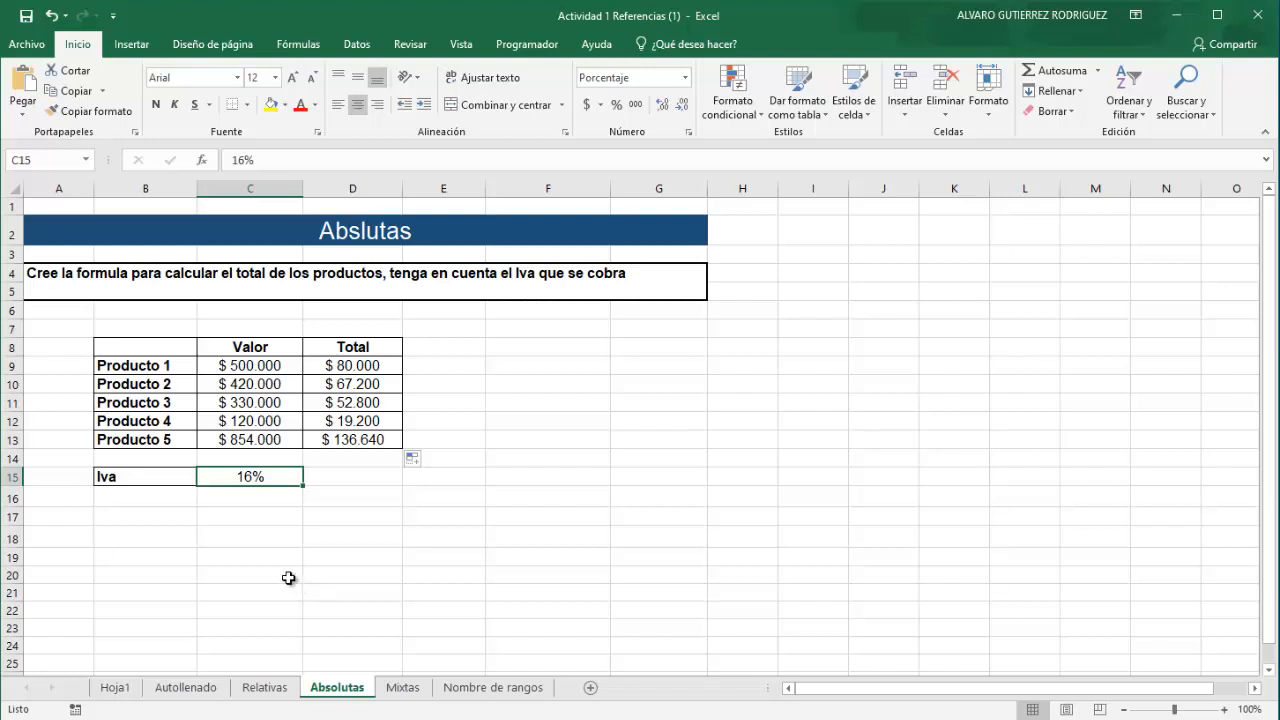
left_click(272, 557)
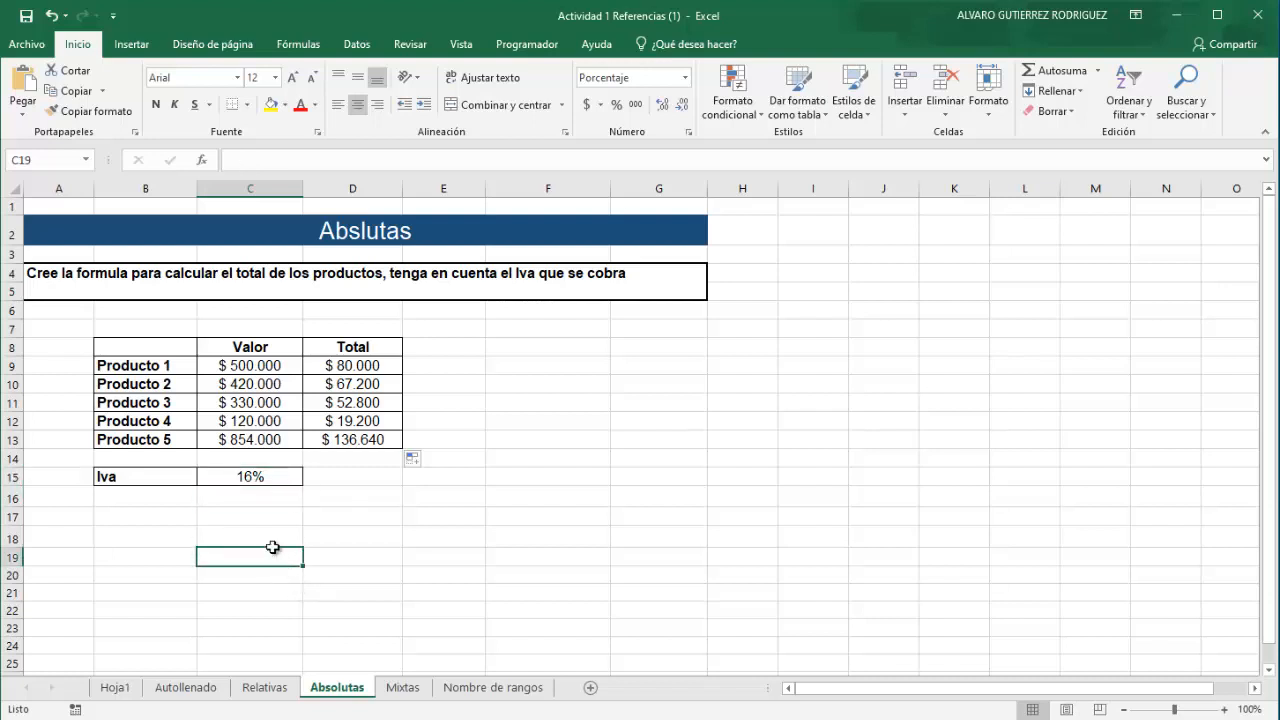
left_click(251, 478)
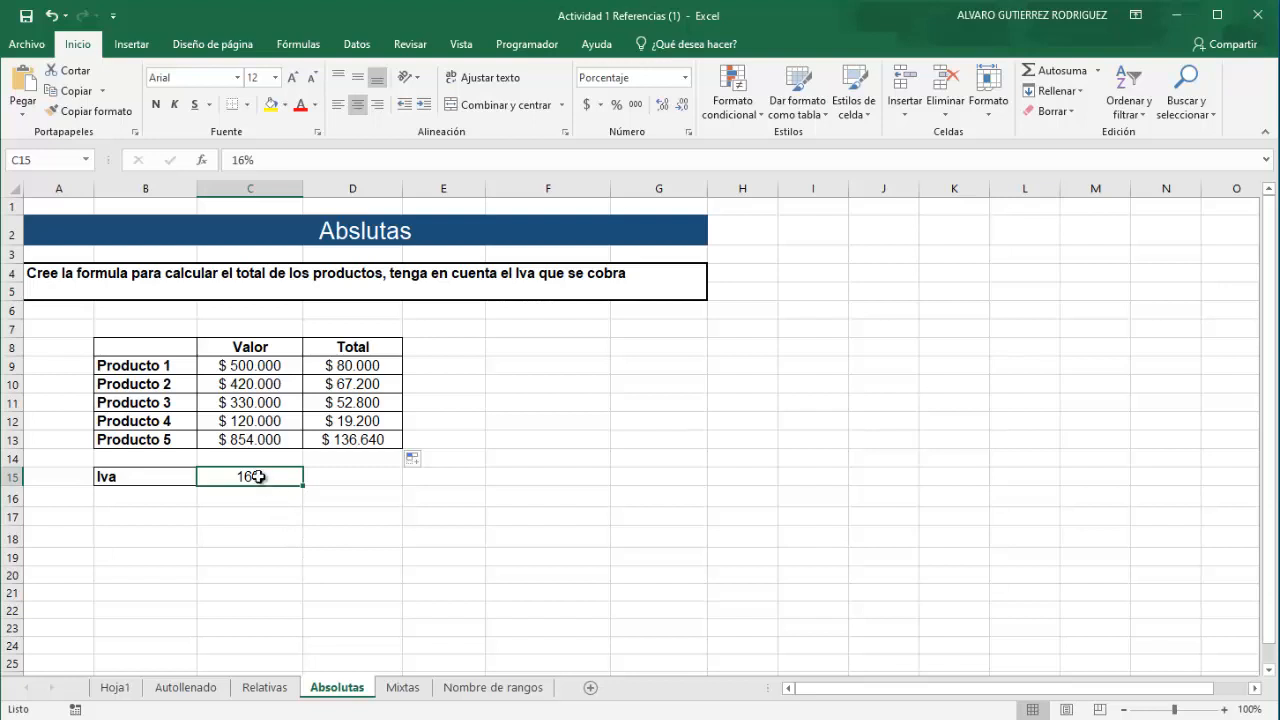
left_click_drag(265, 480, 258, 582)
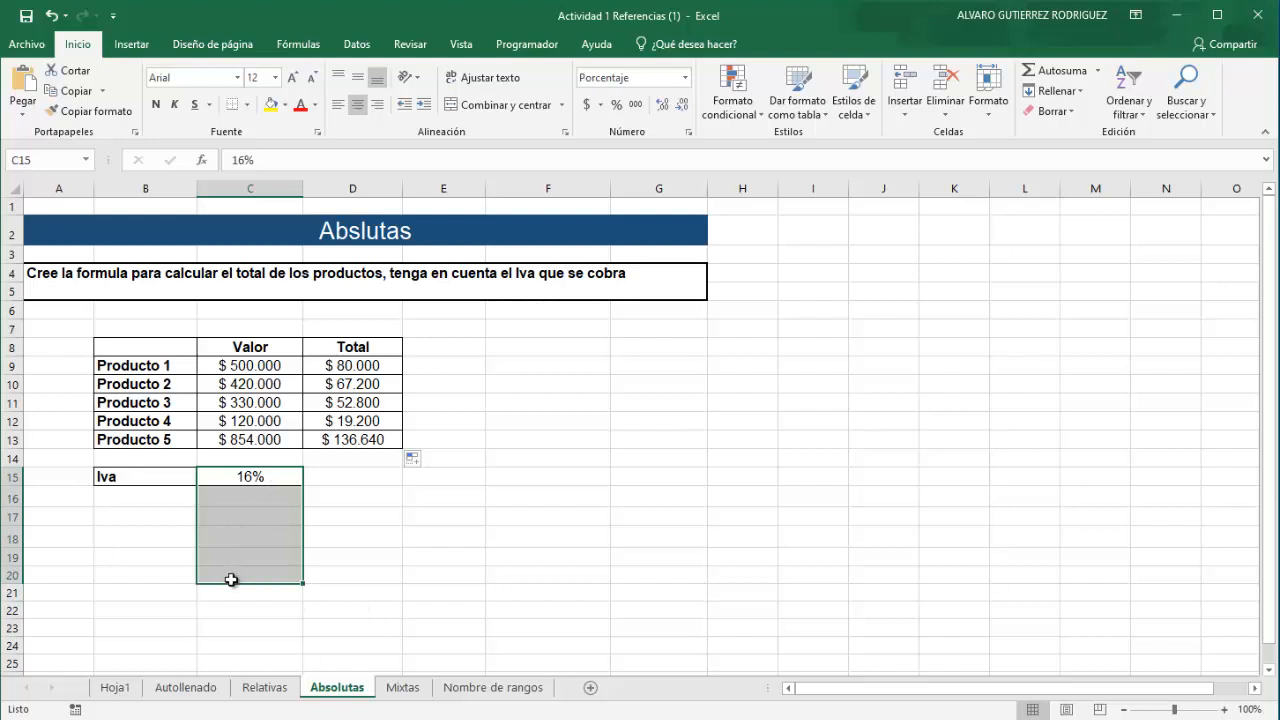
left_click(351, 517)
Give the Iva percentage cell C15 the defined name uno
left_click(263, 477)
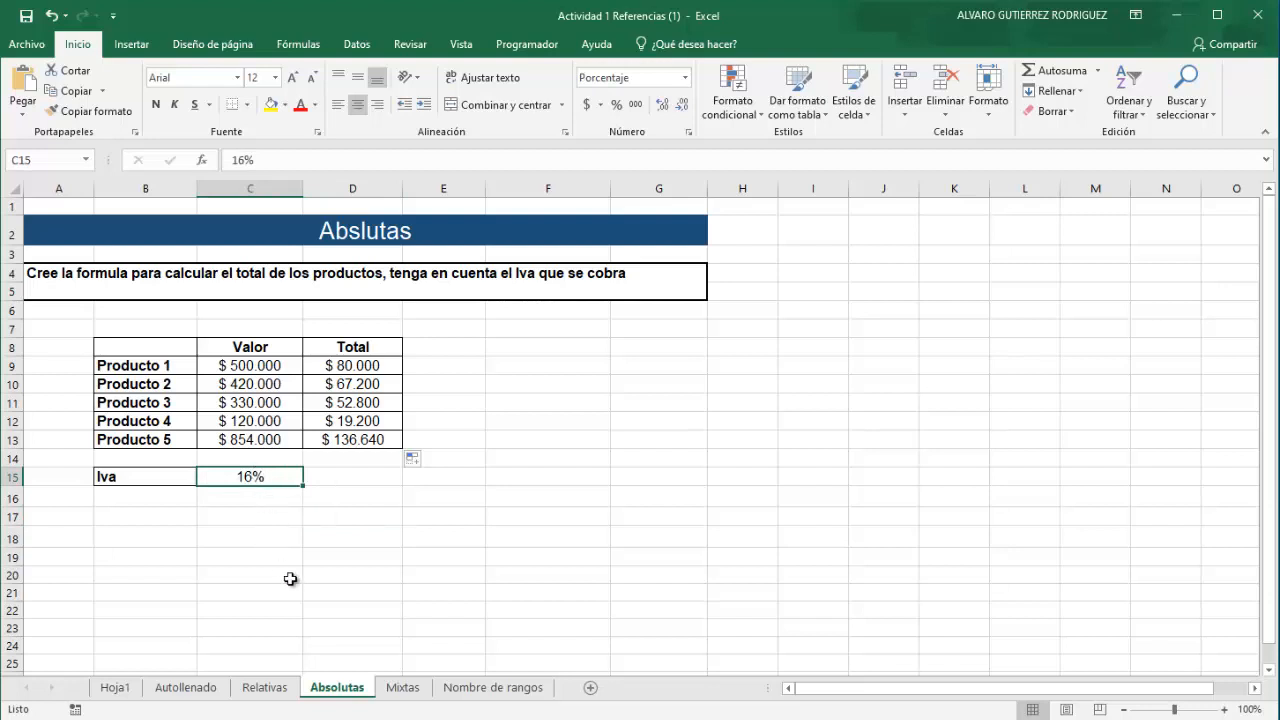
left_click(50, 160)
type("i")
key("Return")
left_click(268, 535)
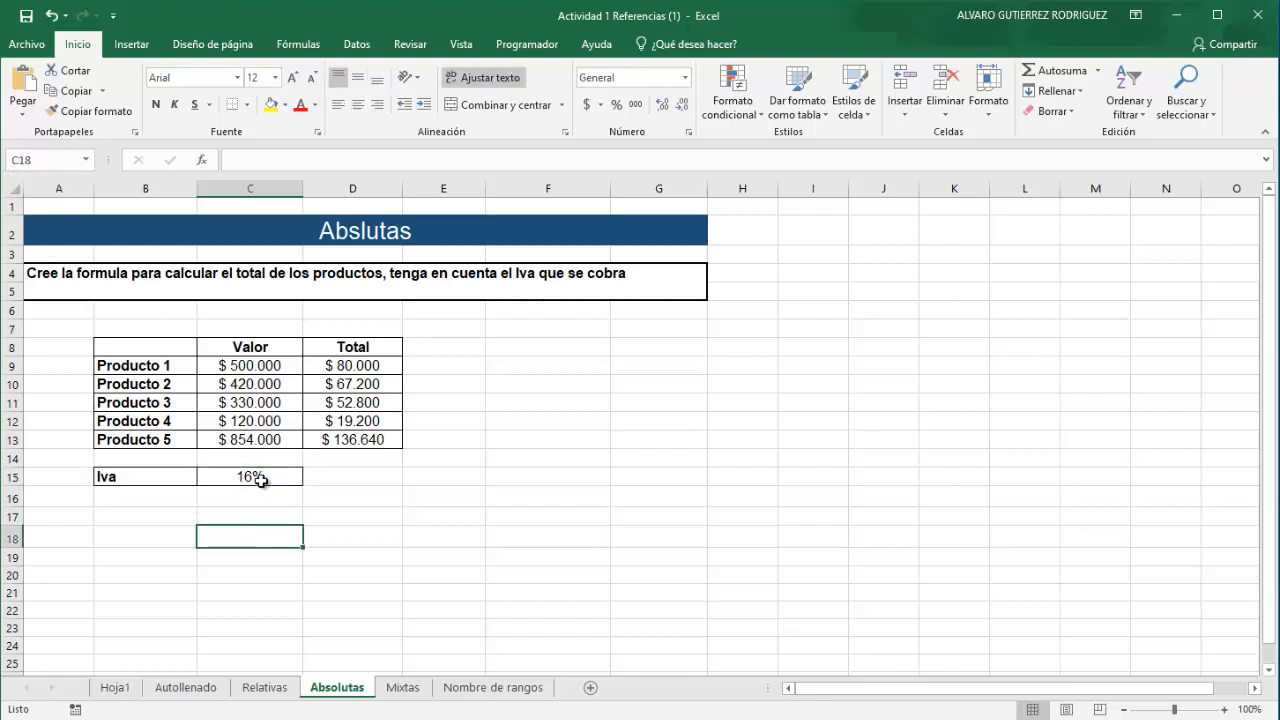
left_click(260, 480)
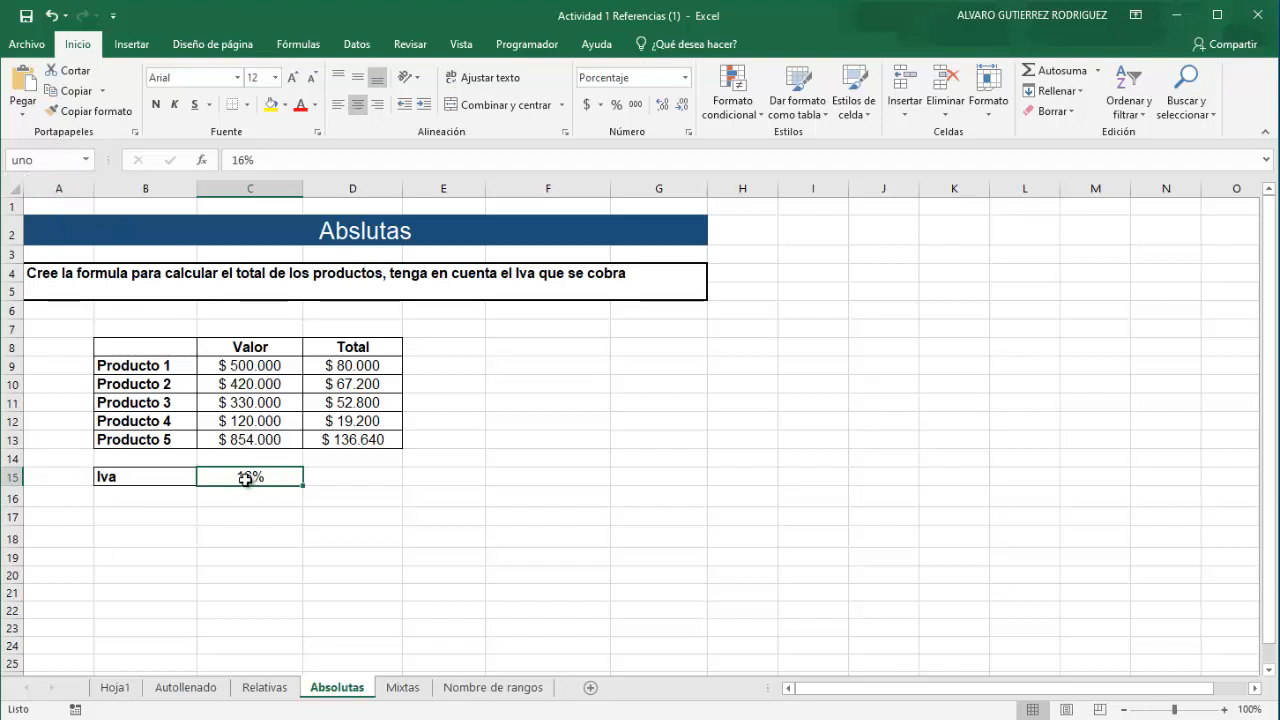
Enter =C9*uno in E9, pasting the defined name of the Iva cell, and fill the formula down to E13
left_click(427, 367)
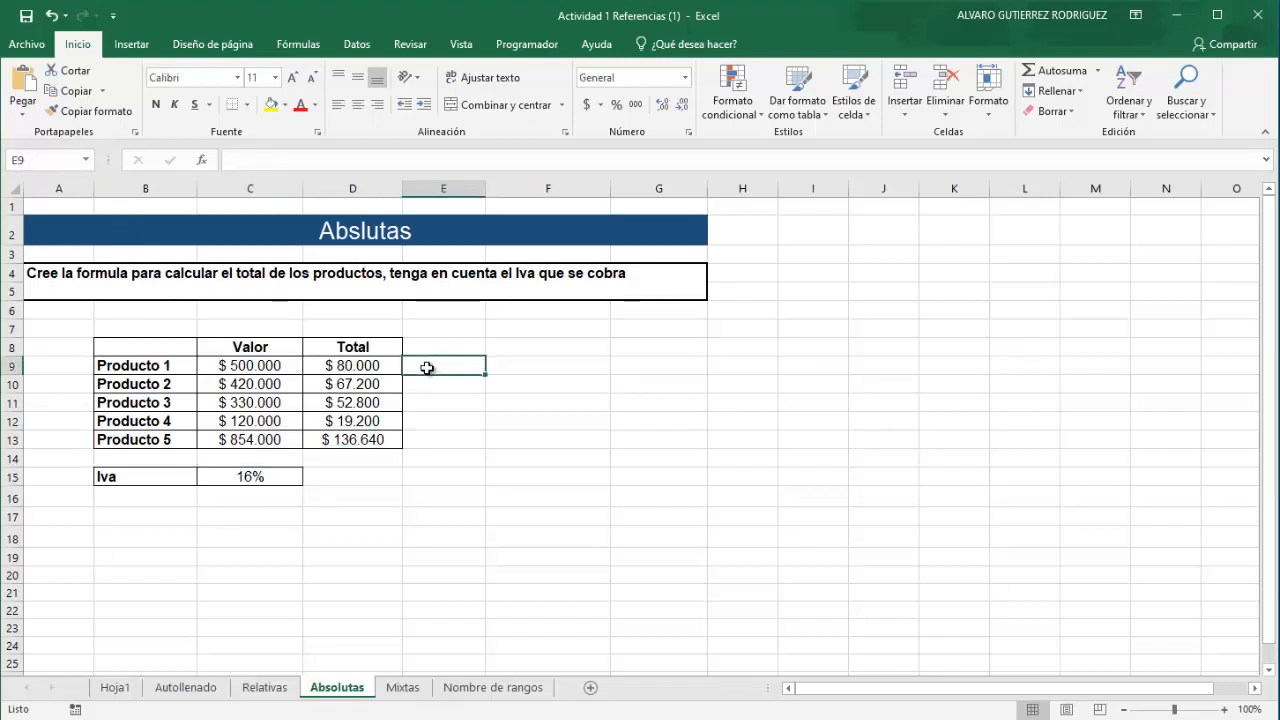
type("=")
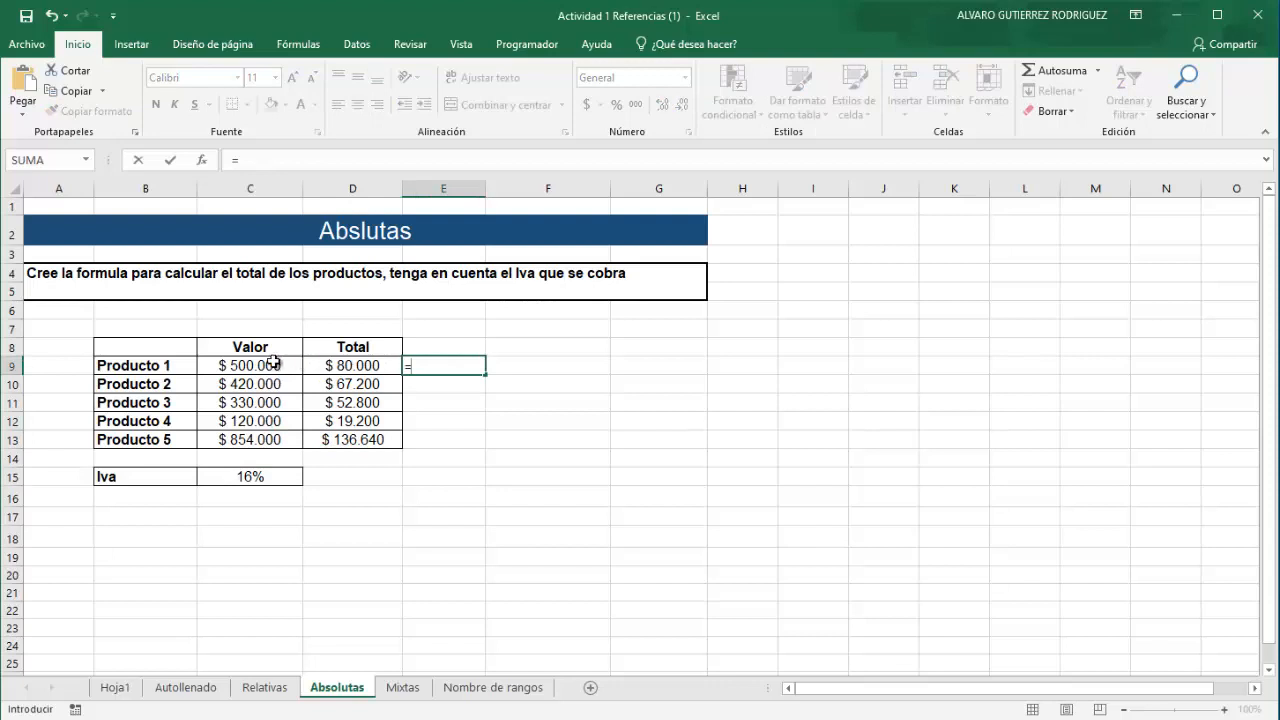
left_click(274, 362)
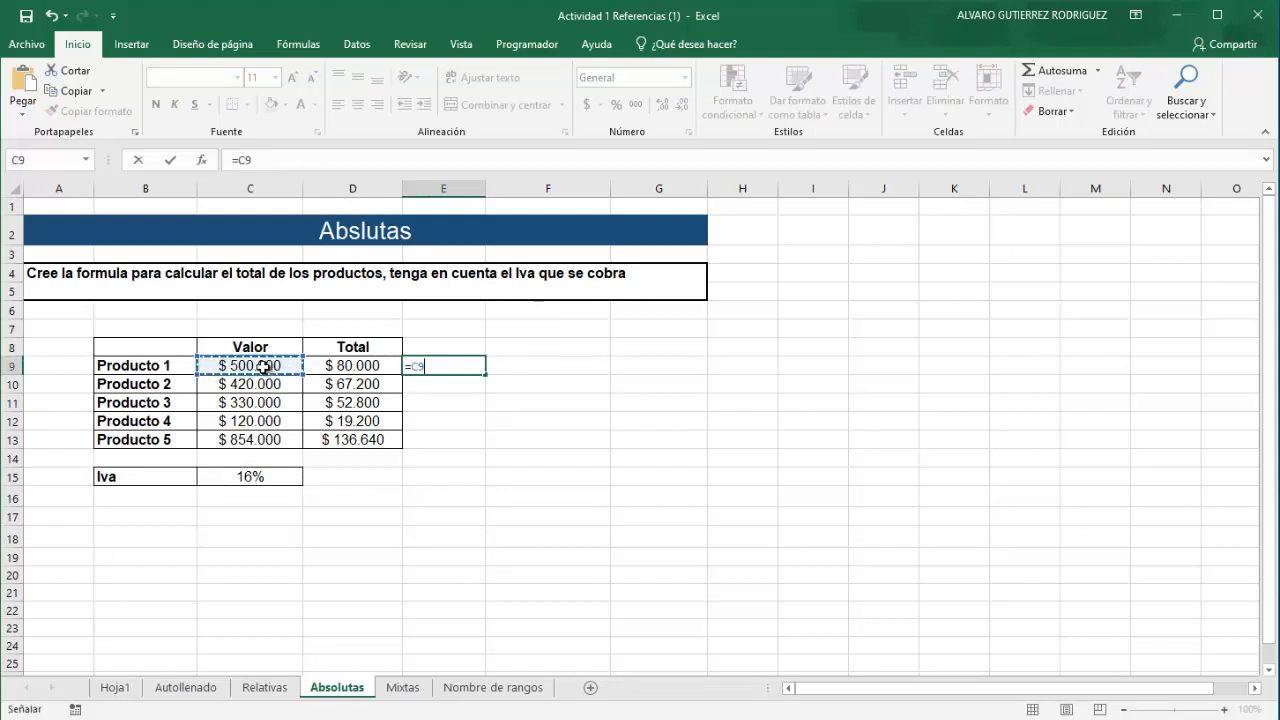
type("*")
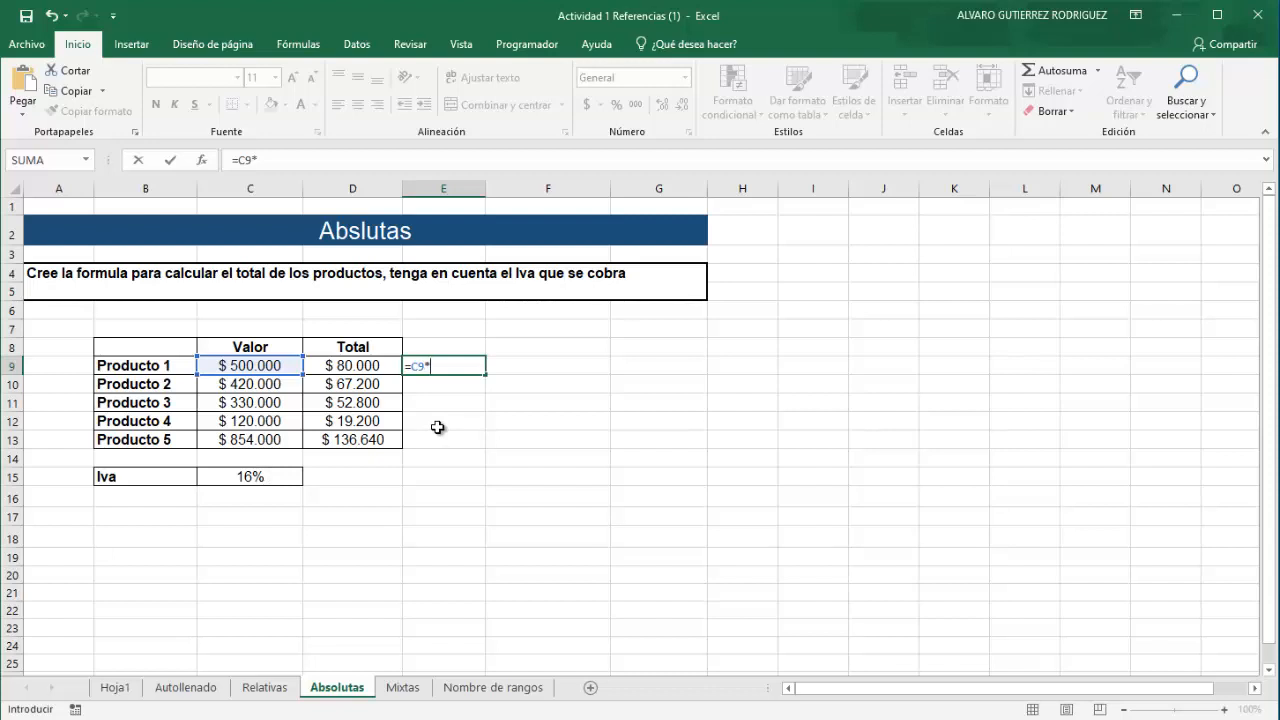
key("F3")
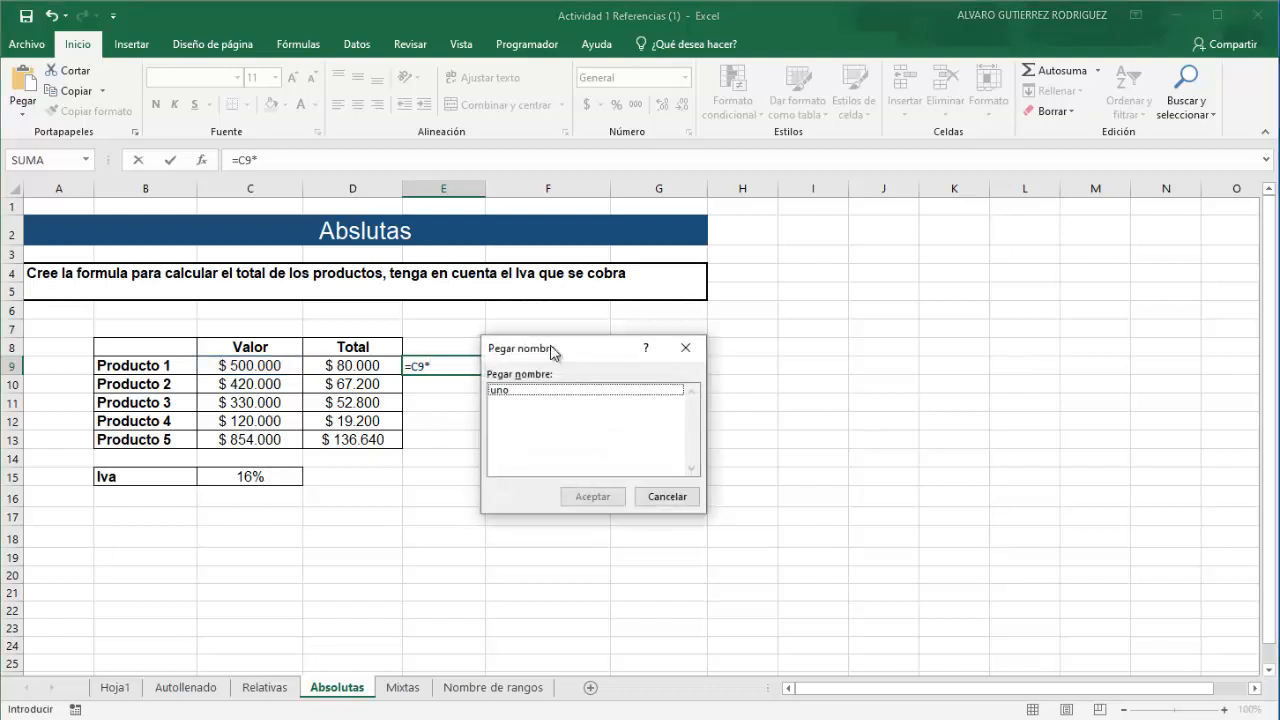
left_click(520, 394)
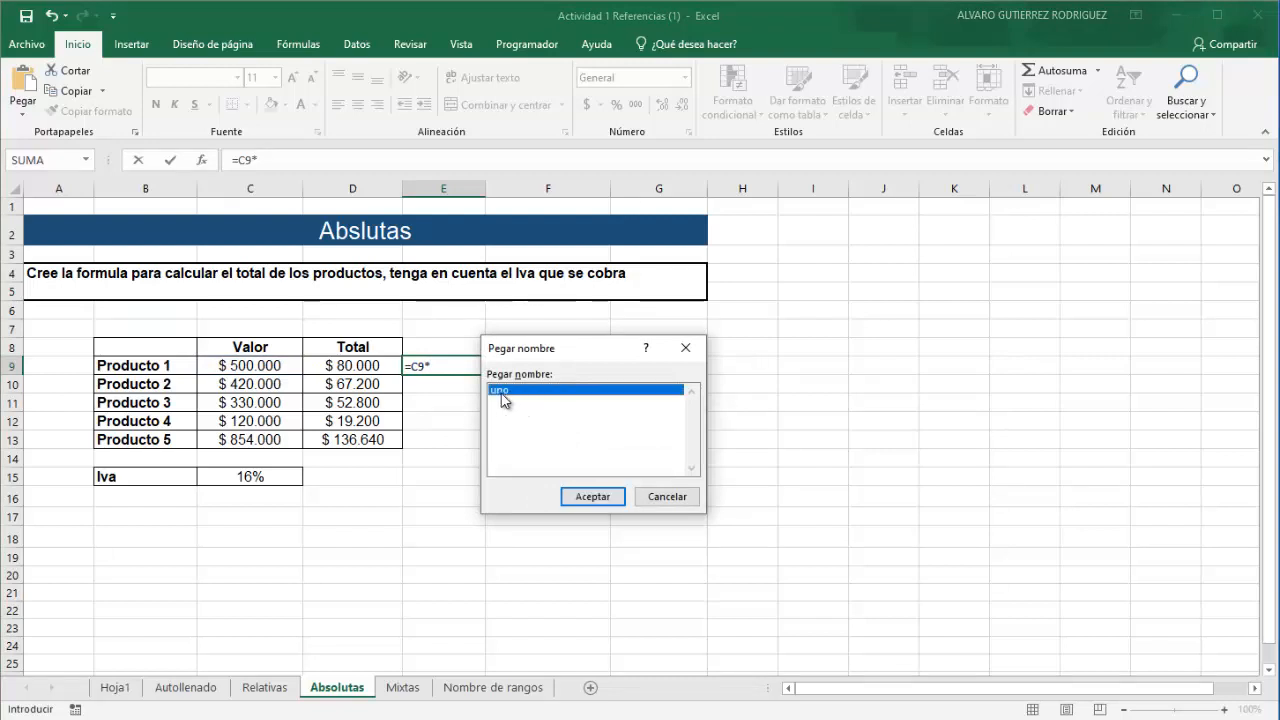
left_click(572, 496)
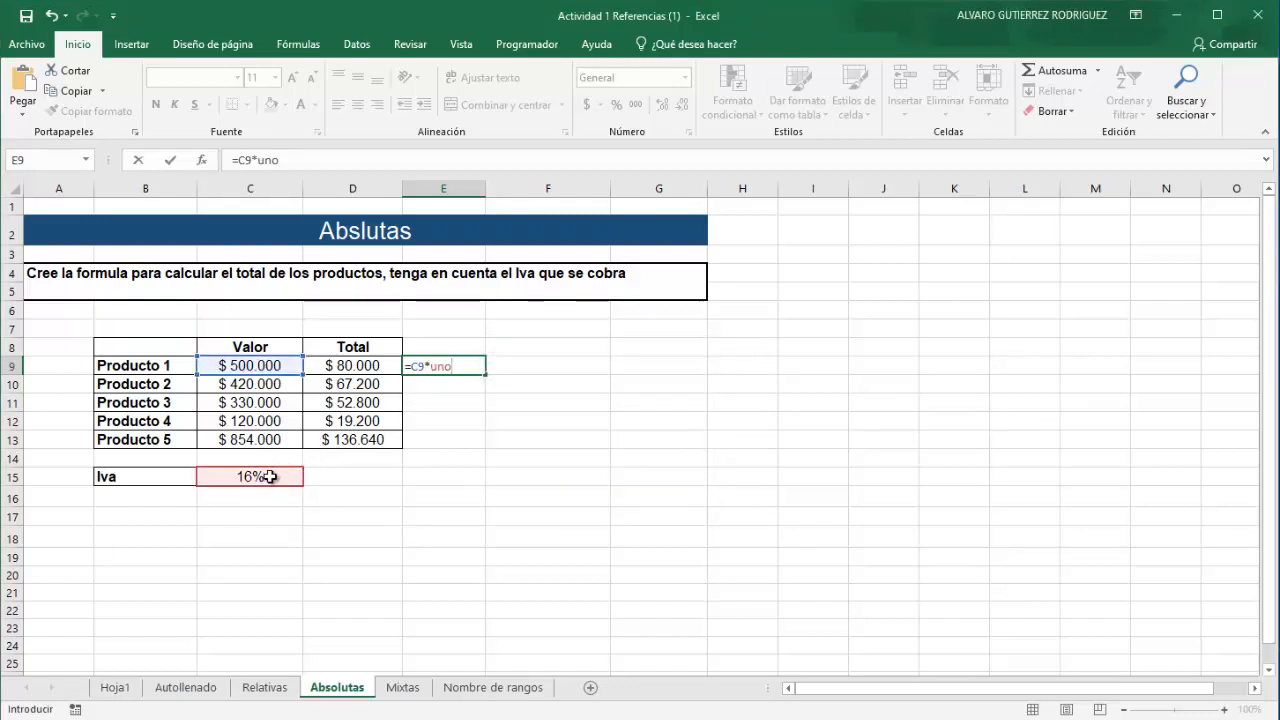
key("Return")
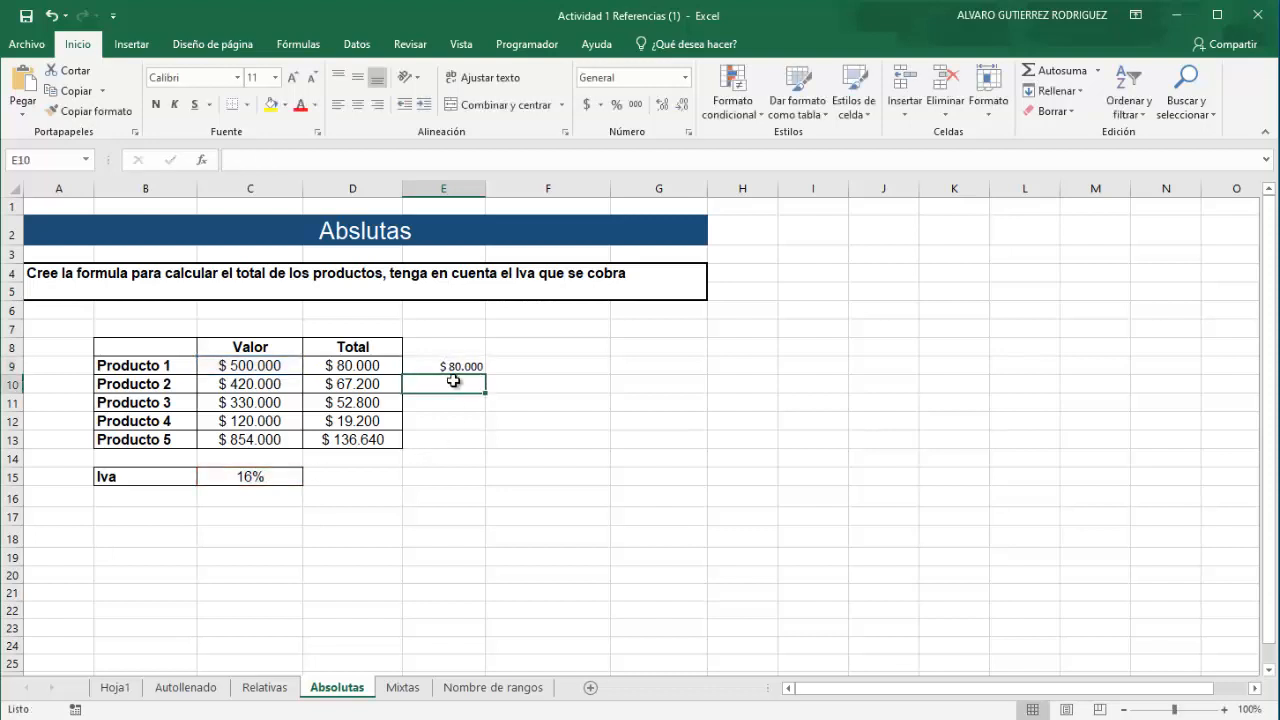
left_click(465, 369)
left_click_drag(483, 375, 496, 448)
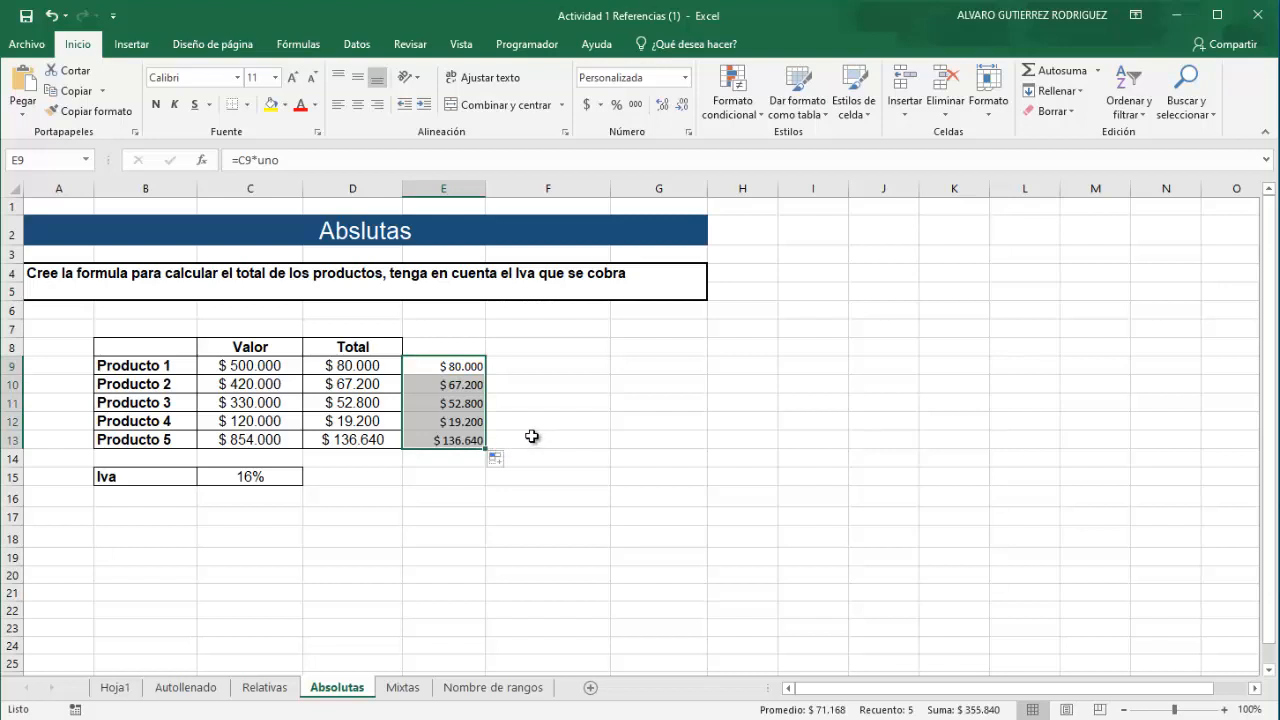
Review the filled formulas in E11 through E13 to check their use of the defined name
left_click(457, 403)
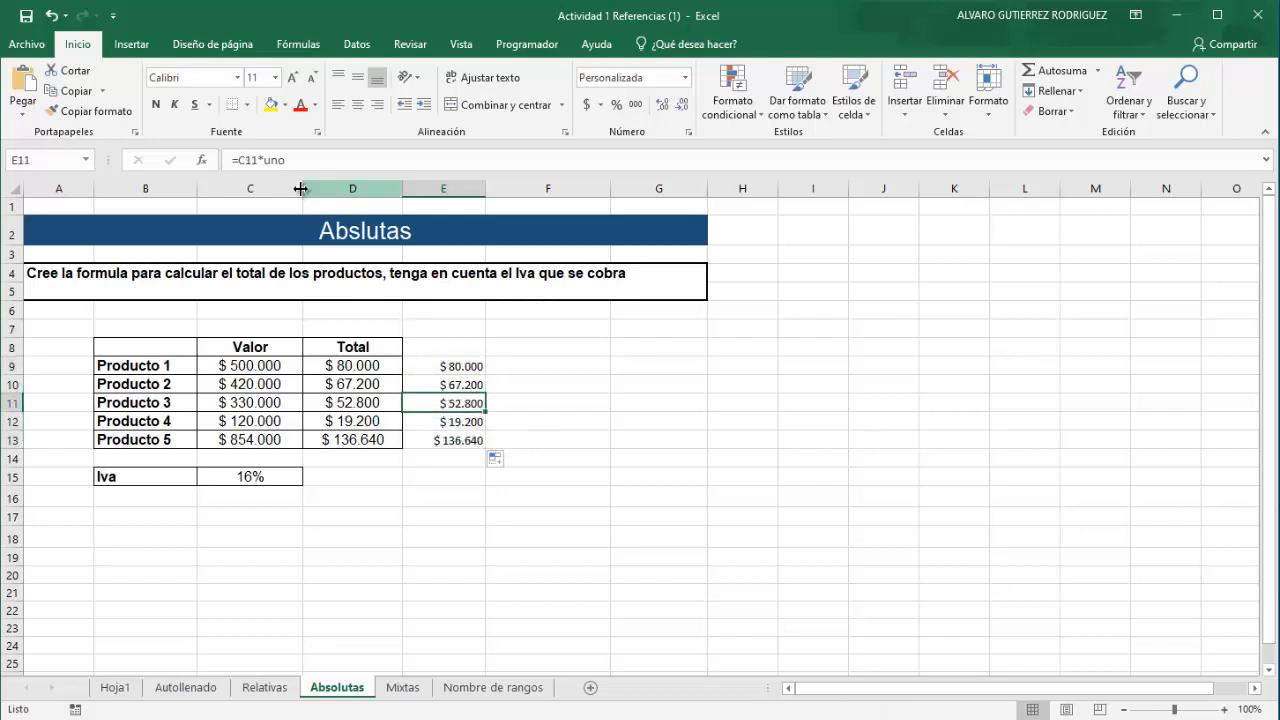
left_click(445, 421)
left_click(457, 442)
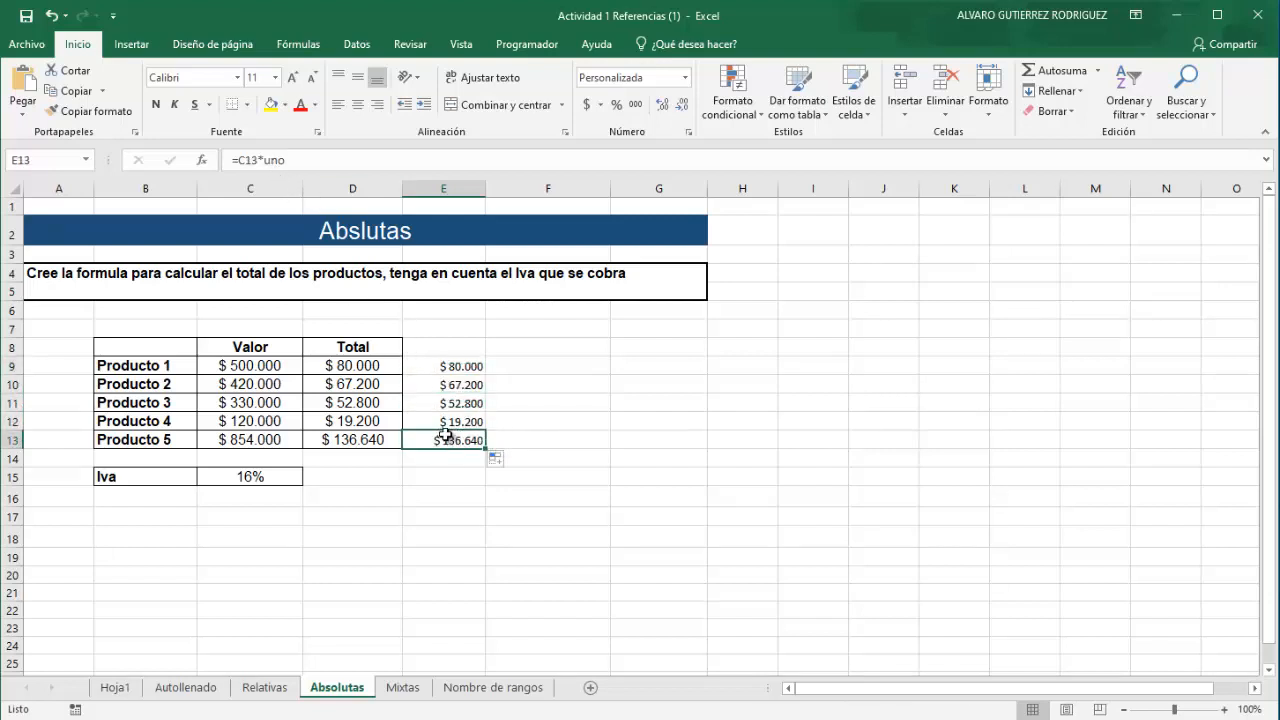
left_click(458, 419)
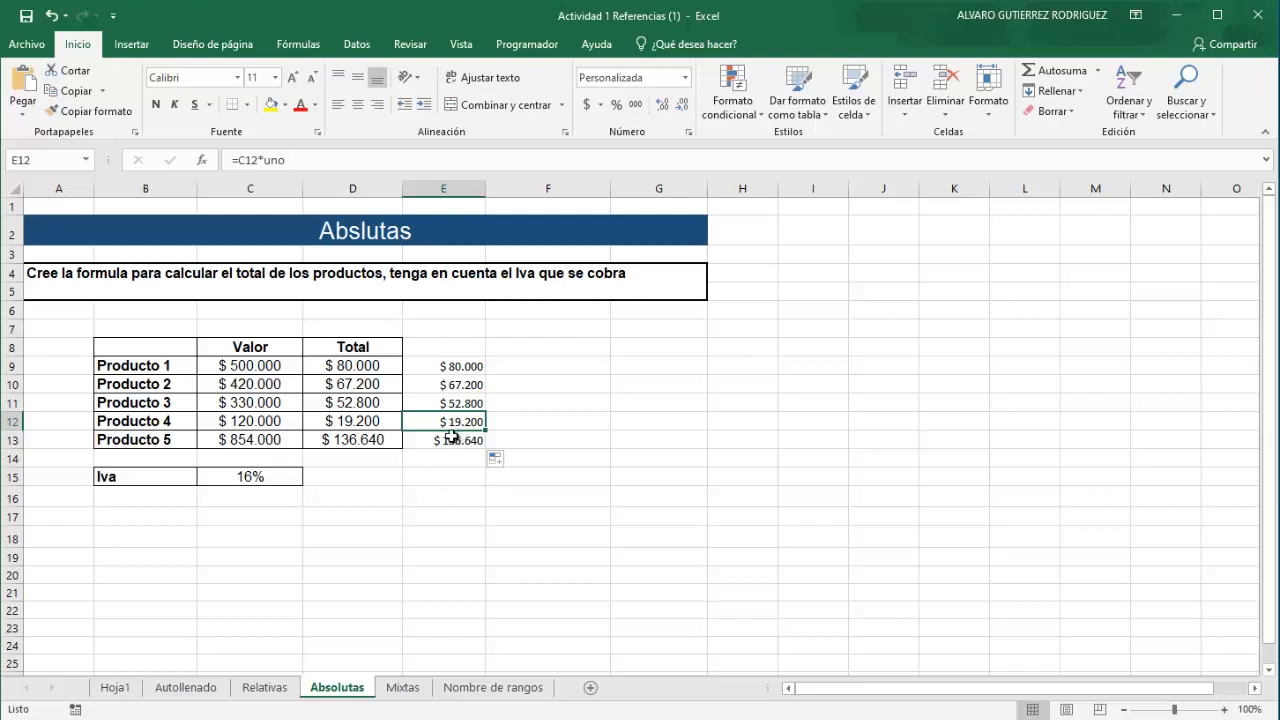
Copy the cell formatting of D9 onto the totals in E9:E13 with Format Painter
left_click(387, 364)
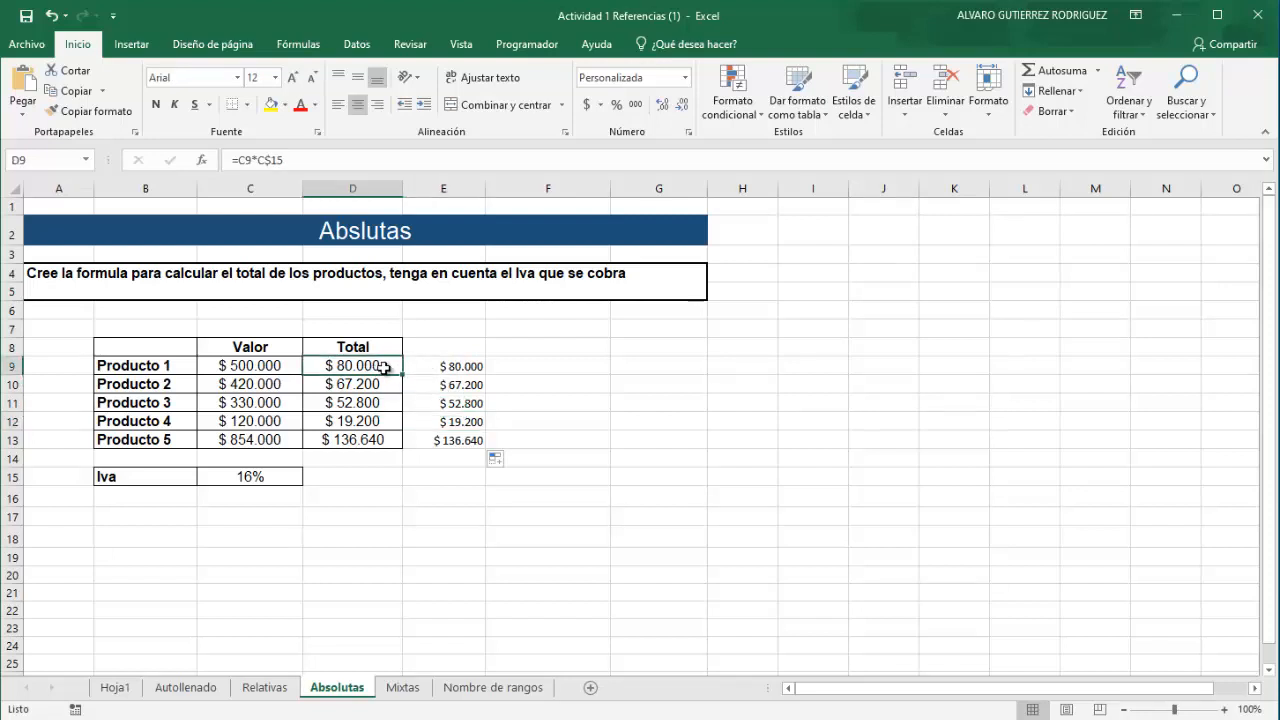
left_click(87, 113)
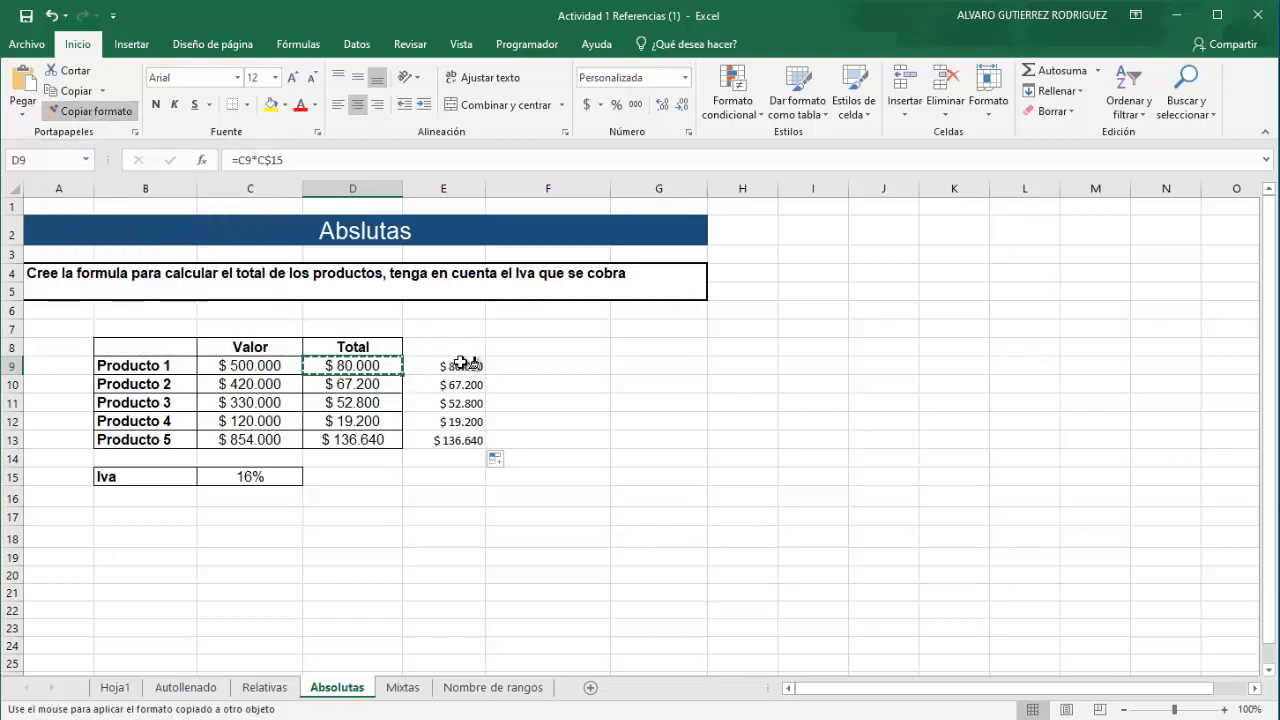
left_click_drag(443, 363, 443, 440)
left_click(515, 427)
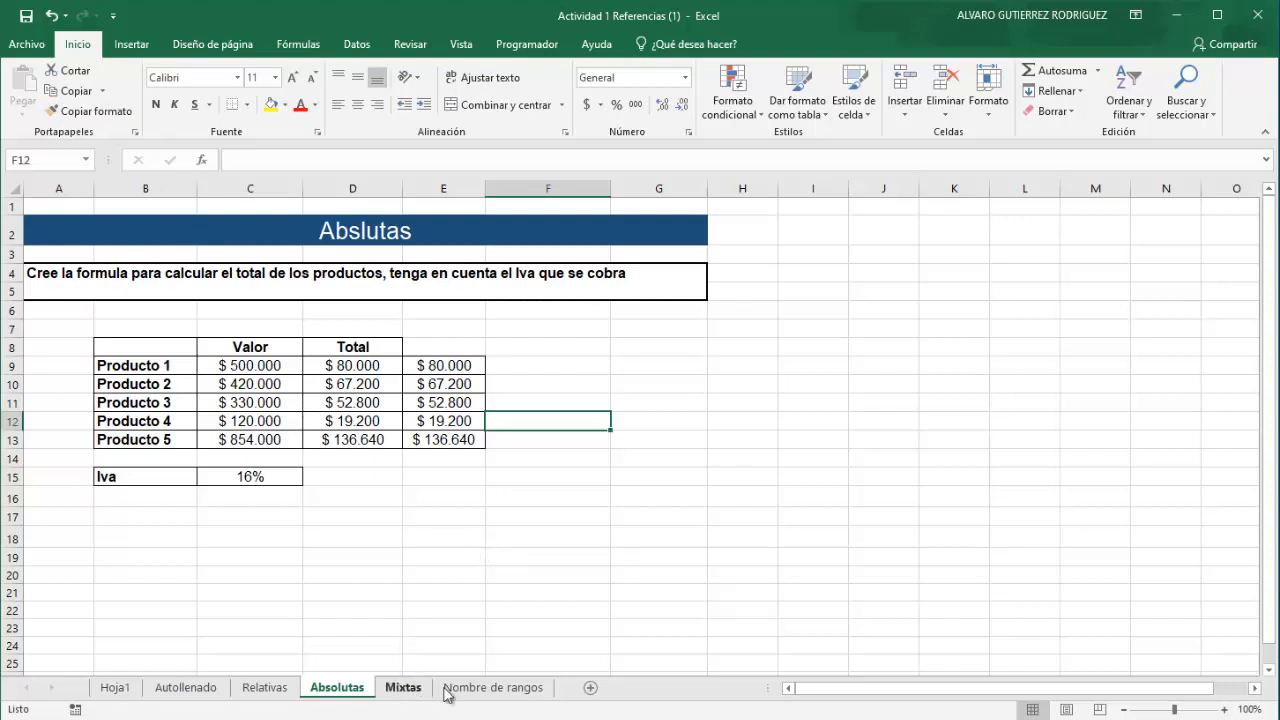
Look back over the Autollenado and Relativas sheets, and examine the multiplication table exercise and its starting cell C10 on Mixtas
left_click(186, 688)
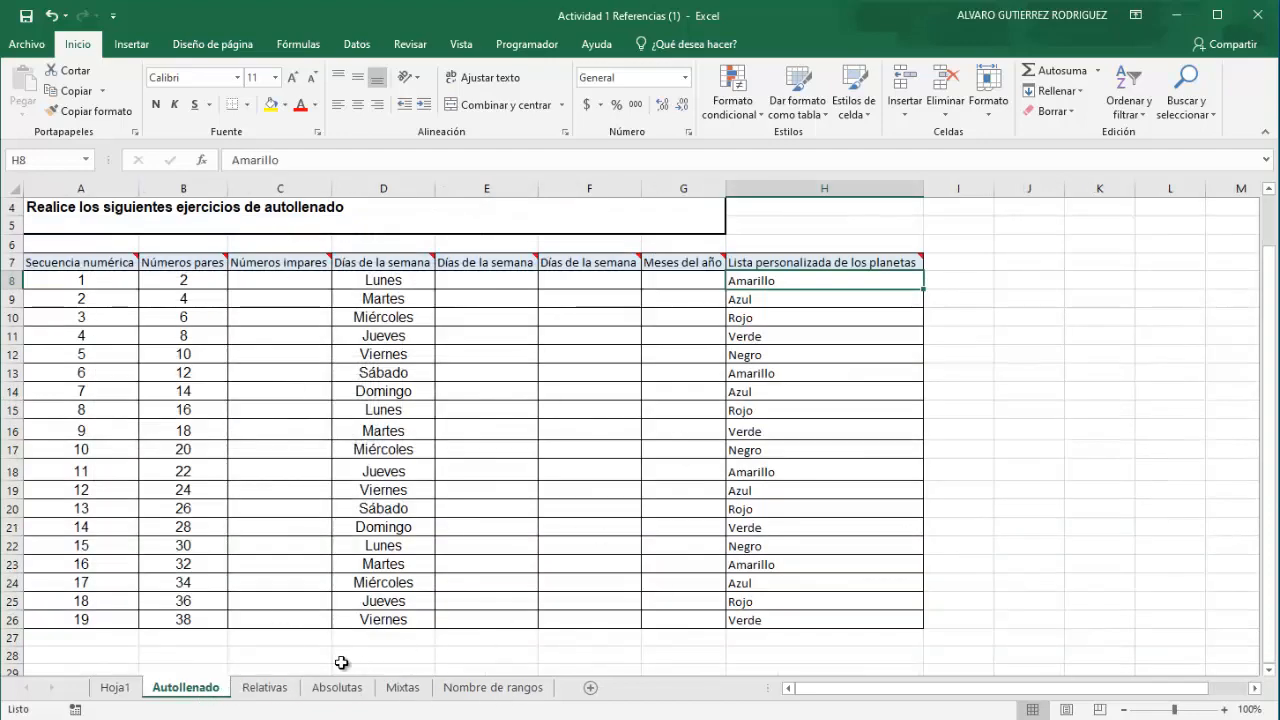
left_click(290, 688)
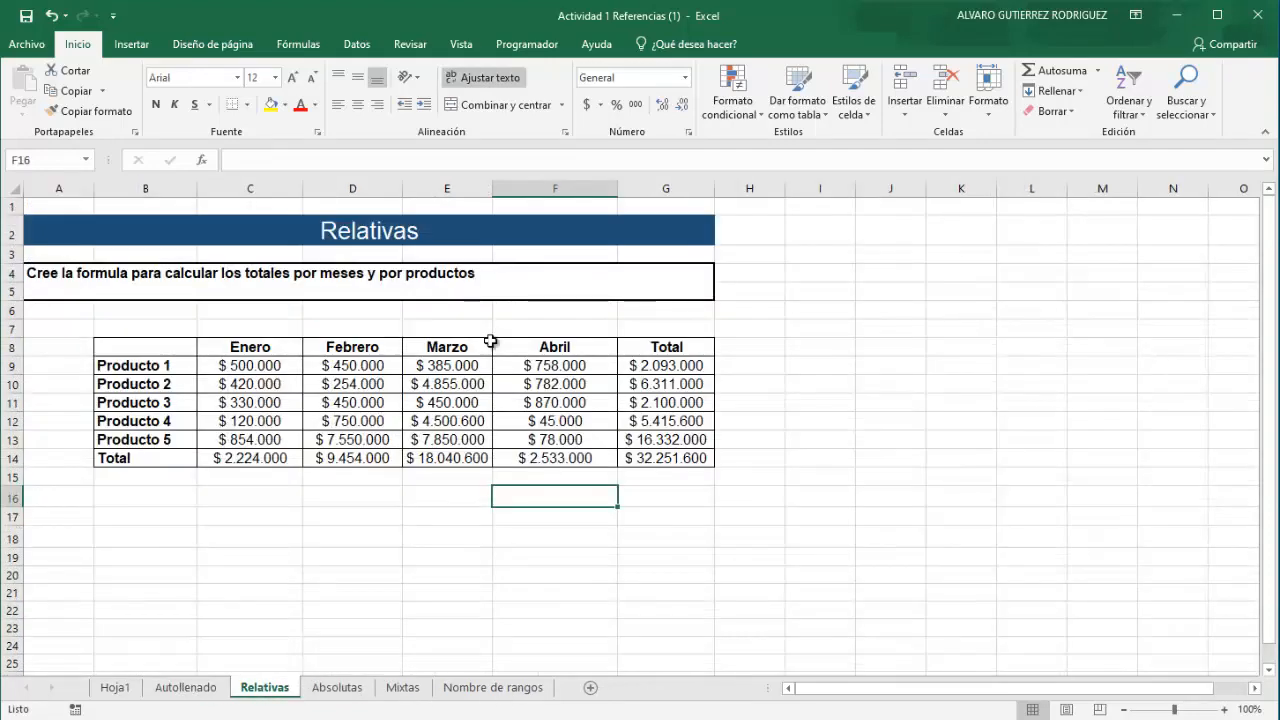
left_click(372, 698)
left_click(400, 690)
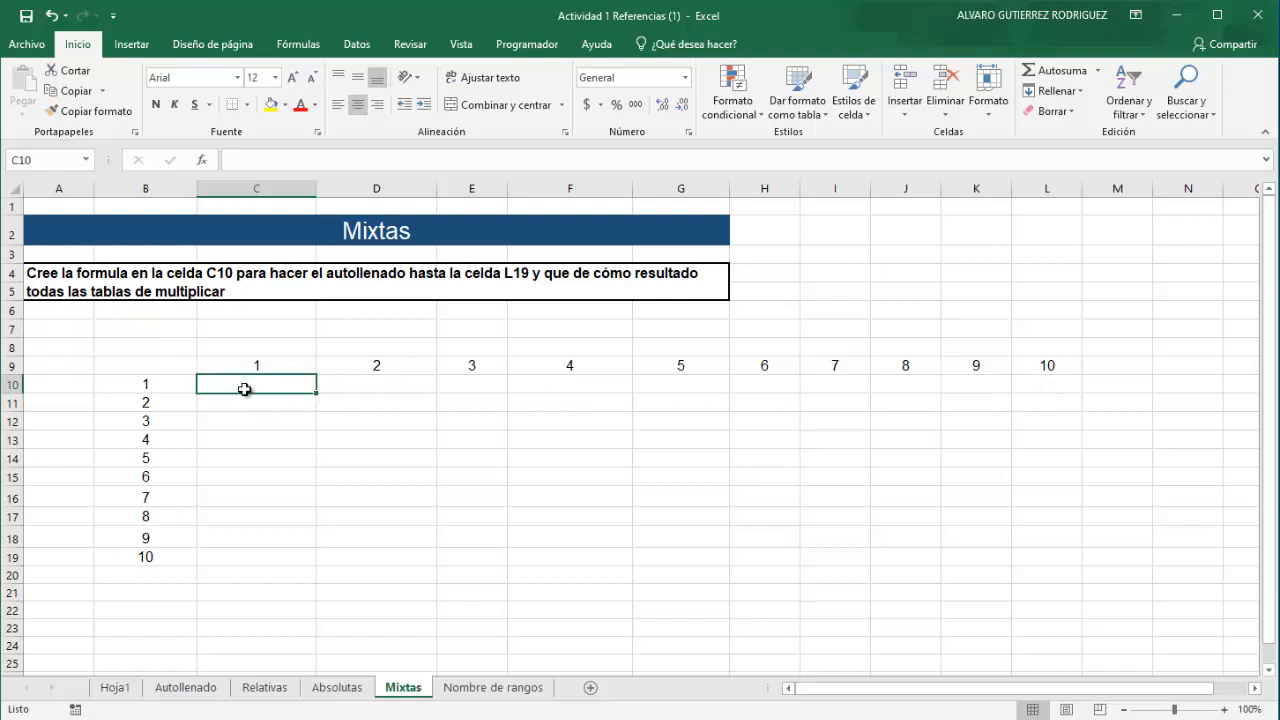
left_click(1068, 388)
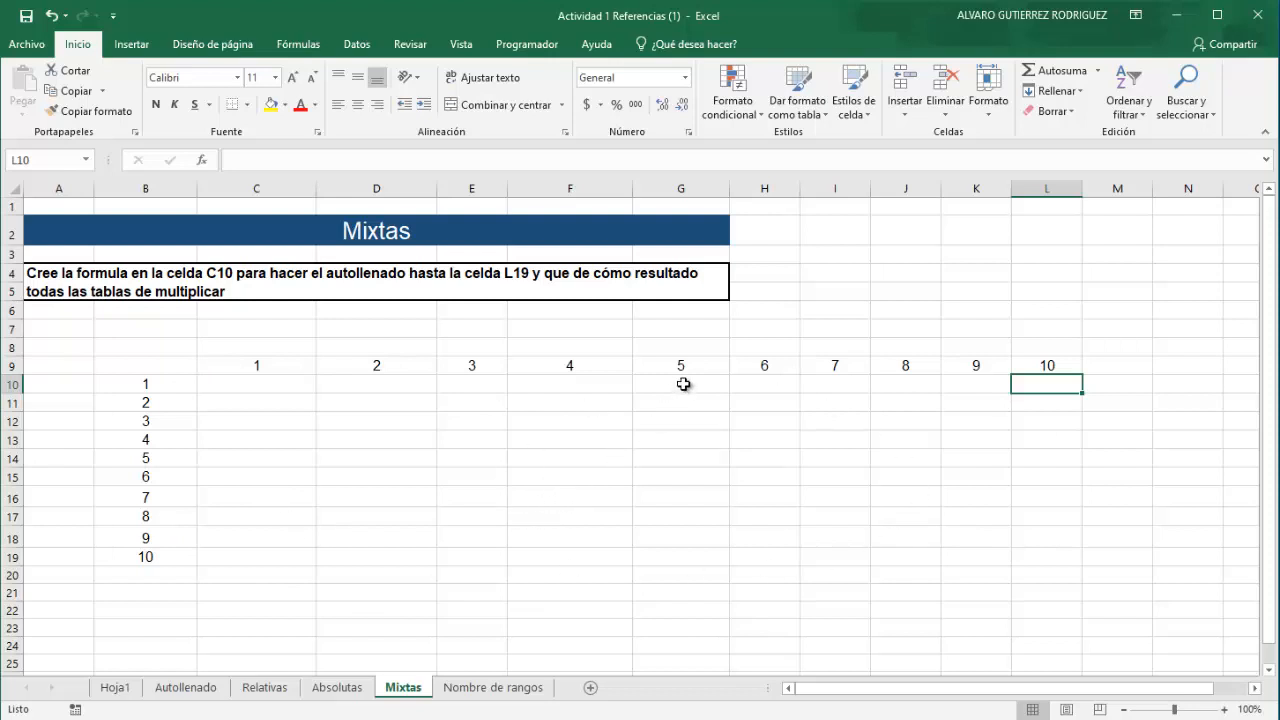
left_click(678, 556)
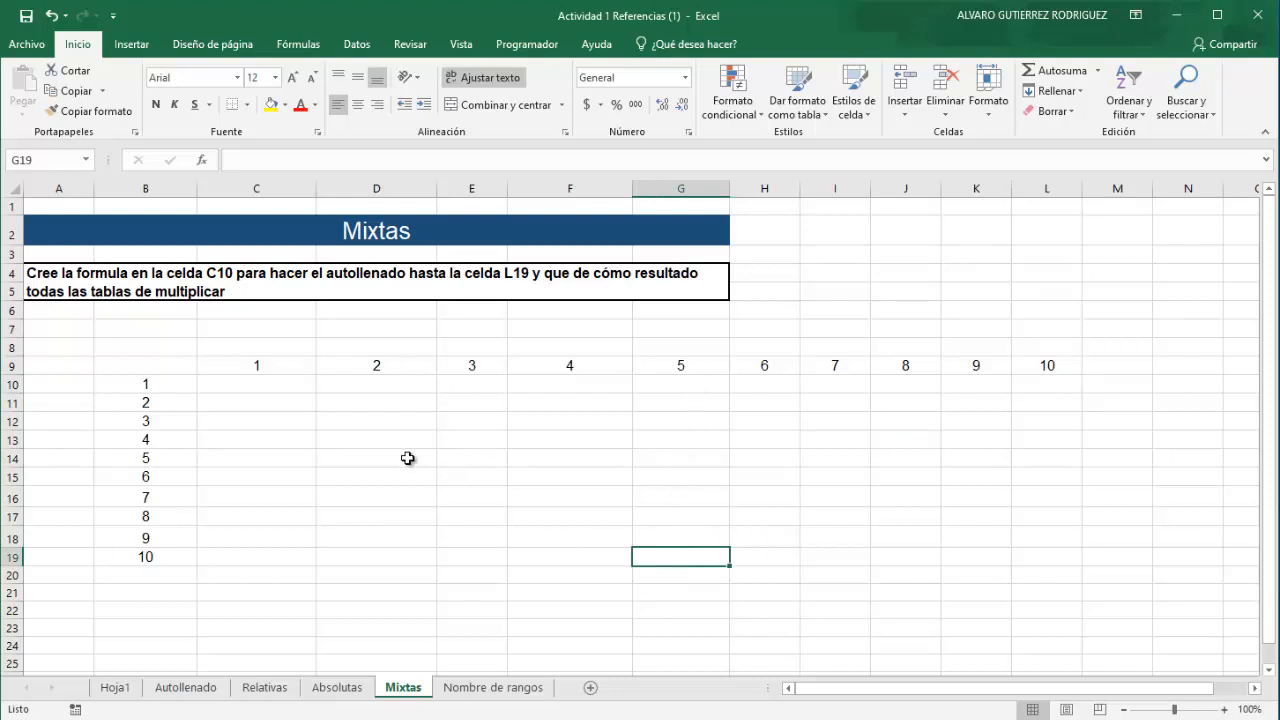
left_click(292, 388)
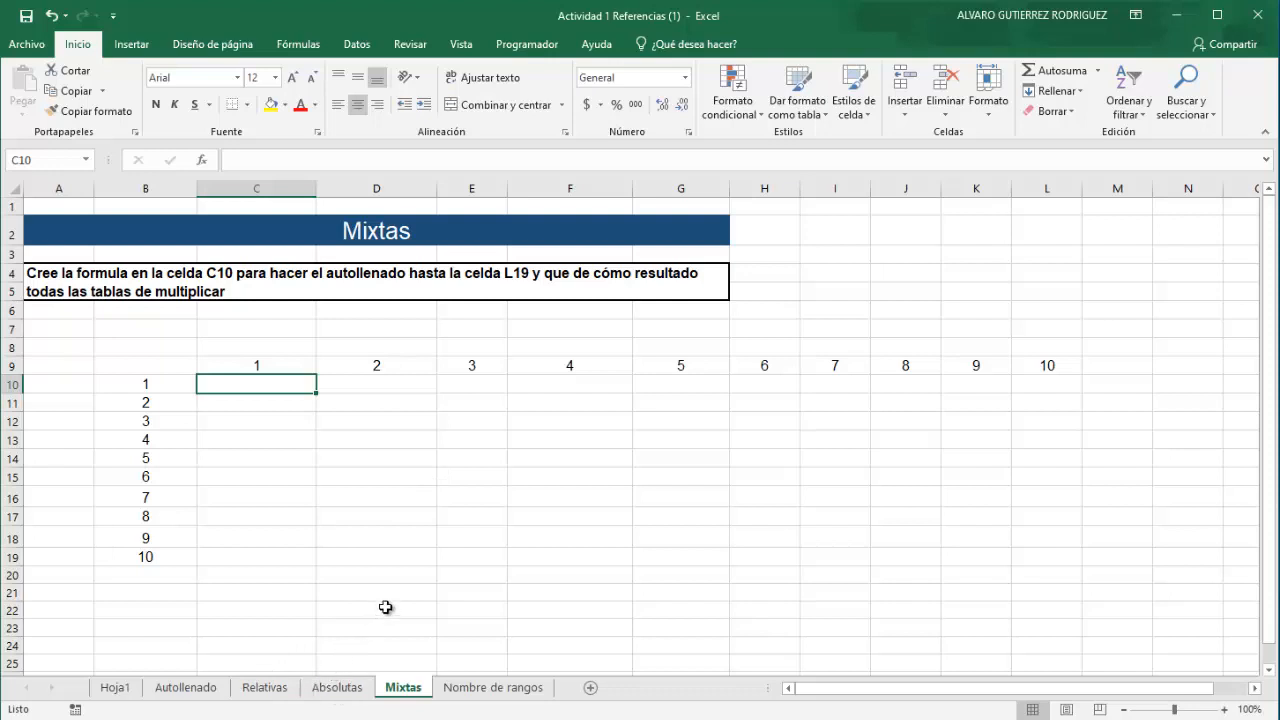
Examine the Nombre de rangos exercise, its header ranges C9:L9 and B10:B19 and formula cell C10, and compare it with the Mixtas sheet
left_click(473, 690)
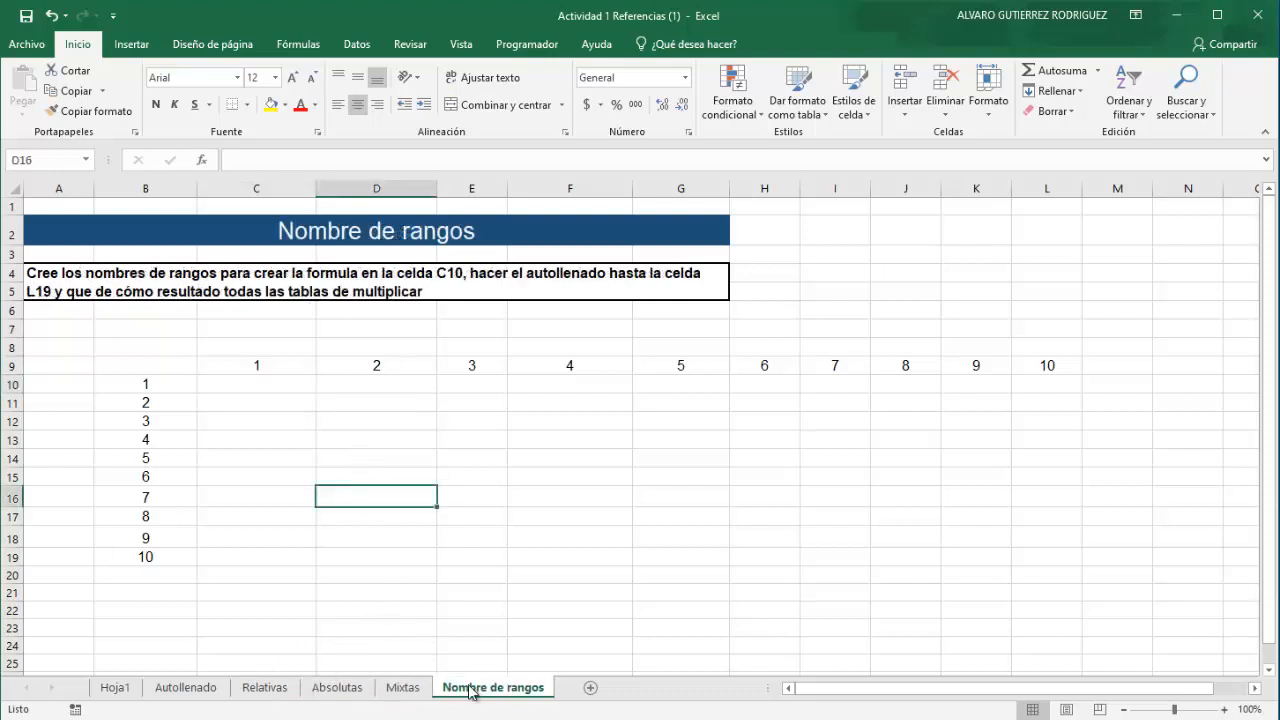
left_click(405, 540)
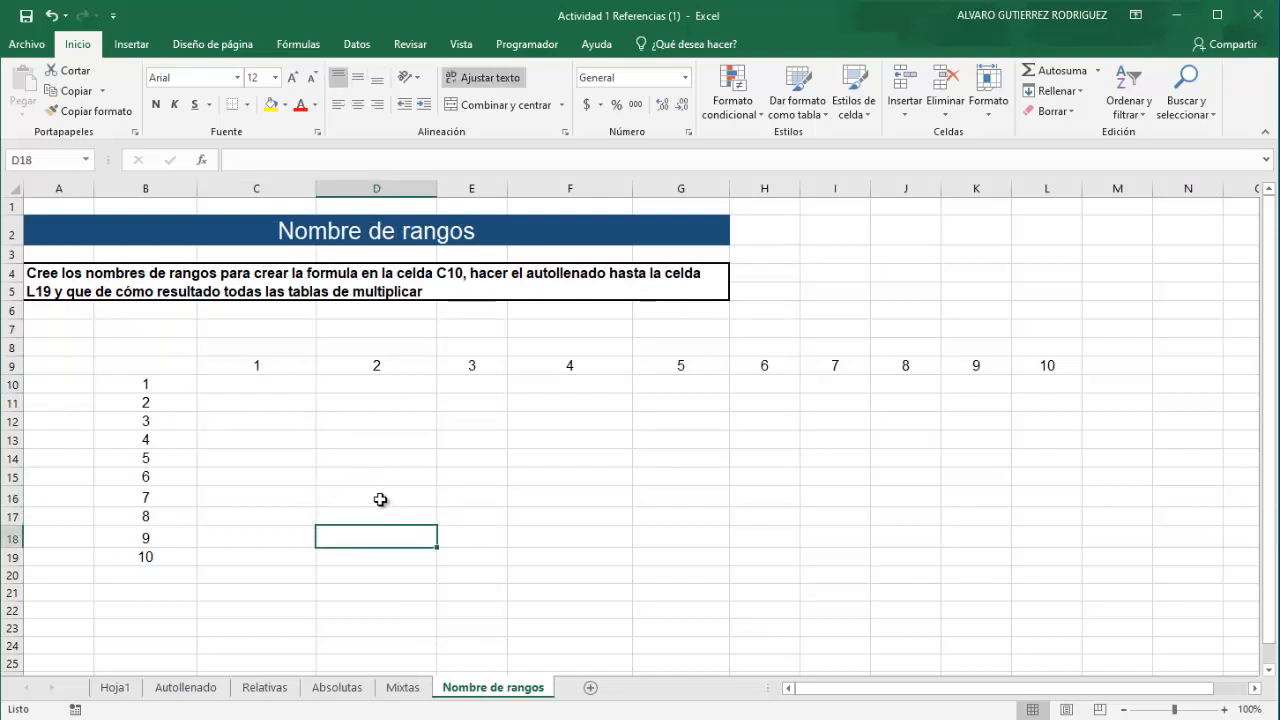
left_click_drag(264, 368, 1040, 366)
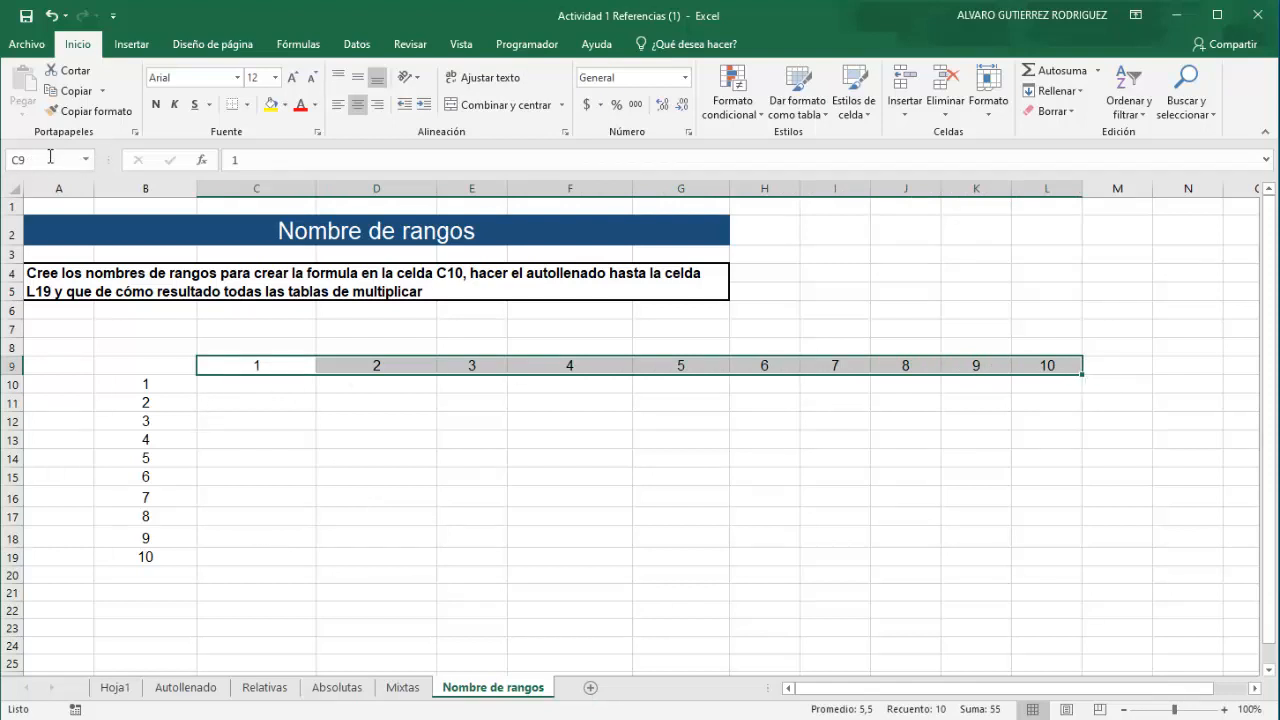
left_click(174, 449)
left_click_drag(149, 380, 149, 557)
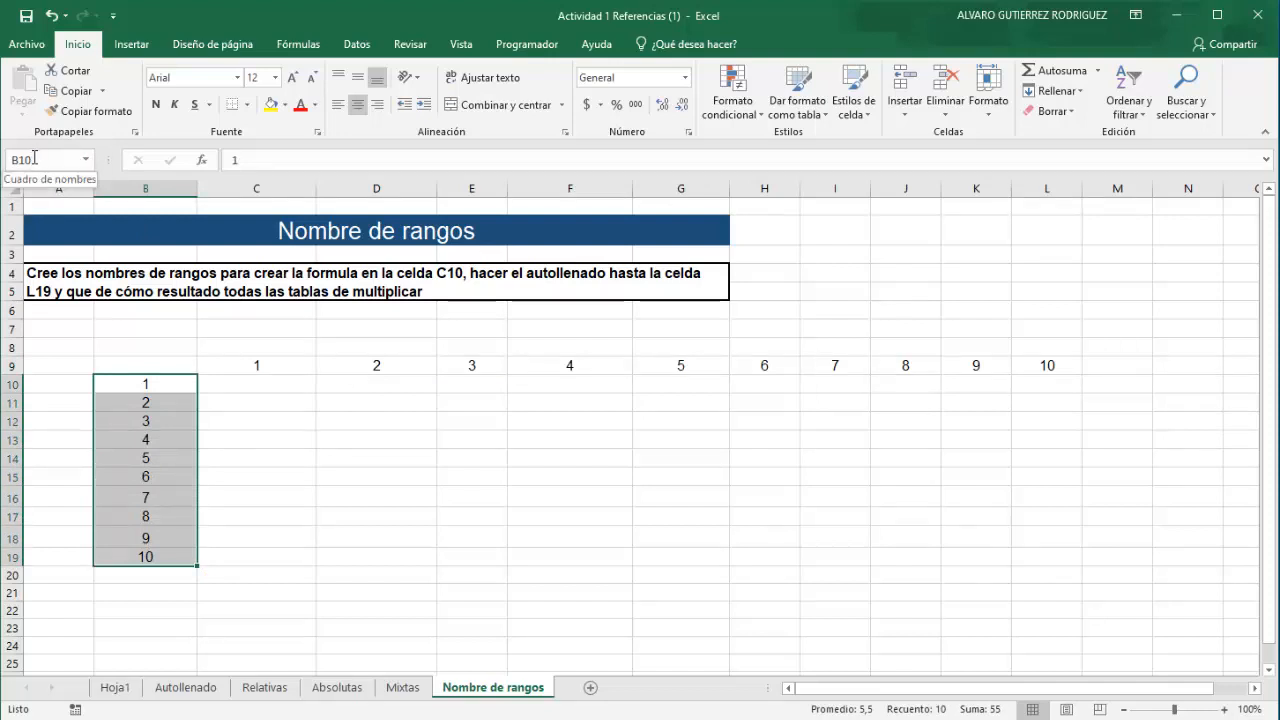
left_click(253, 388)
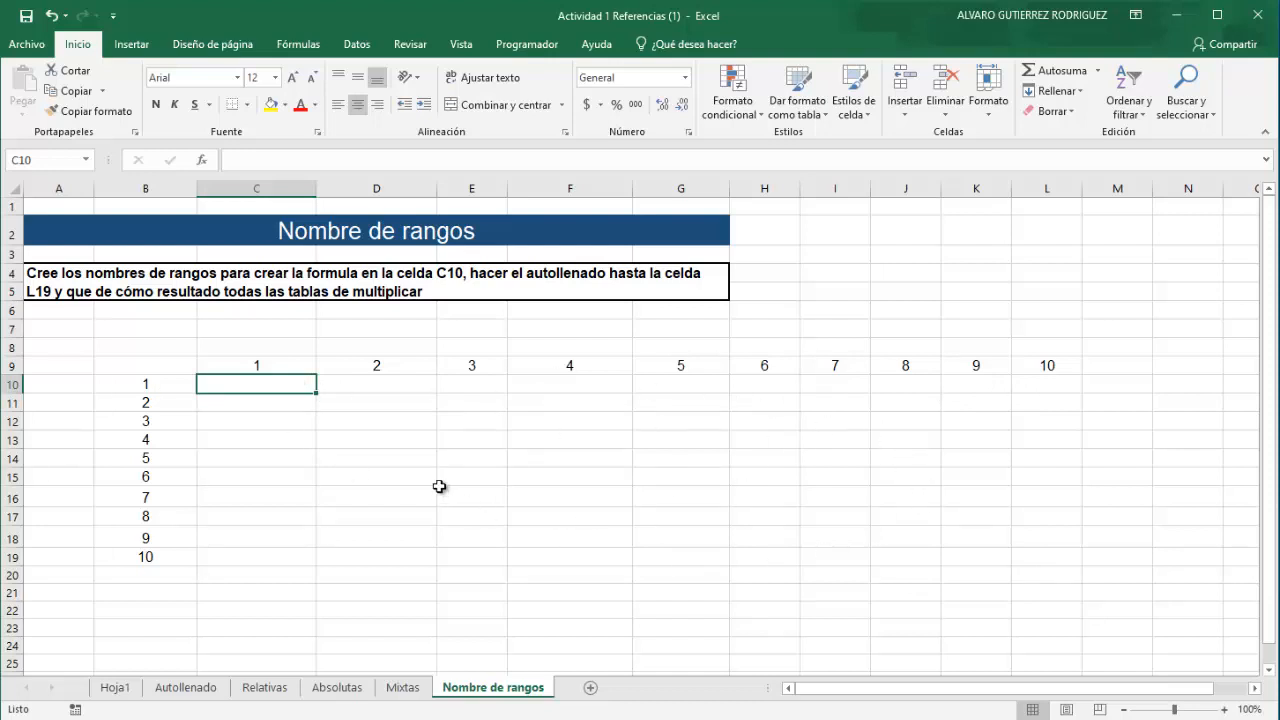
left_click(401, 689)
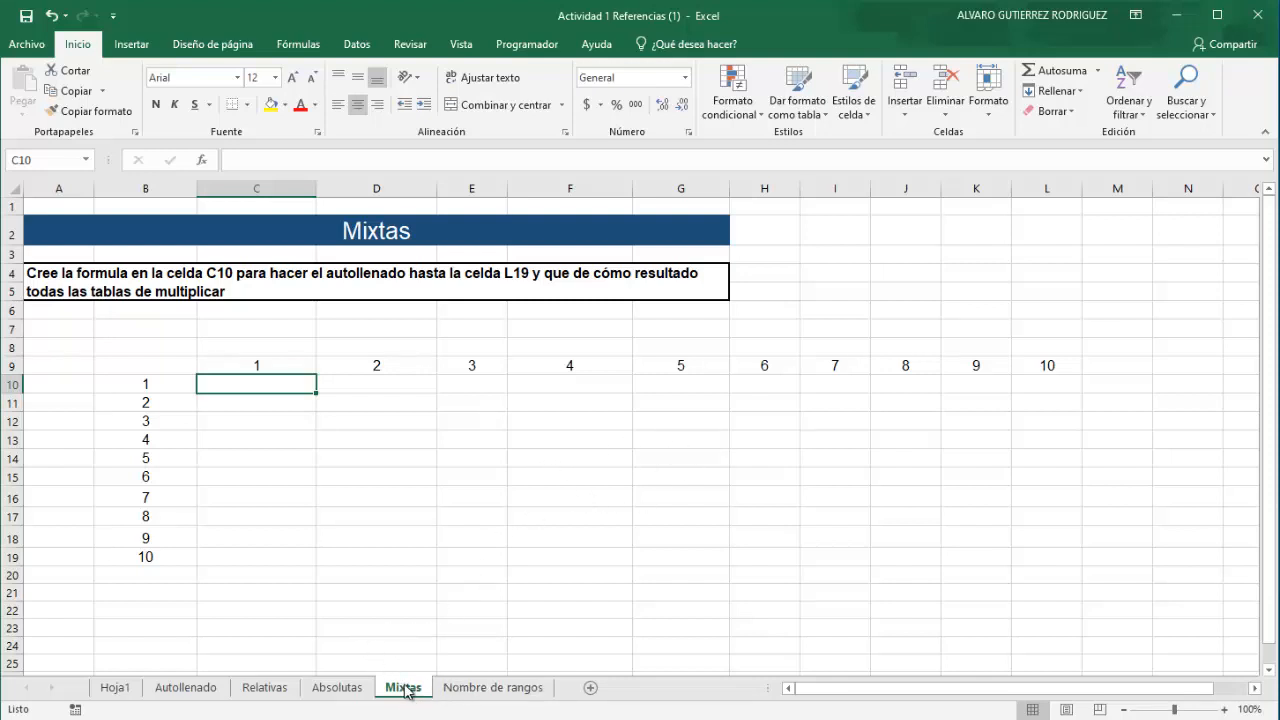
left_click(464, 688)
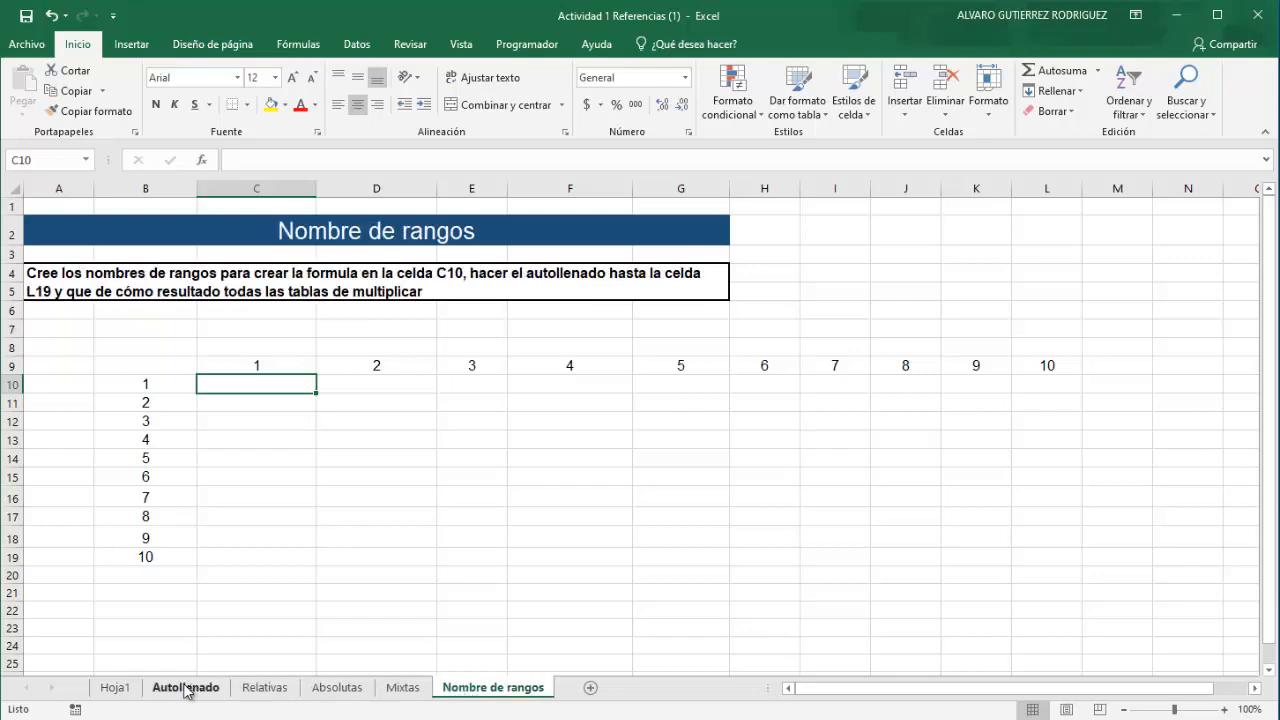
Return to Hoja1, switch to the Actividad 2 Formato workbook, and review its instructions and the NOMBRE, ID and Fecha header fields
left_click(120, 688)
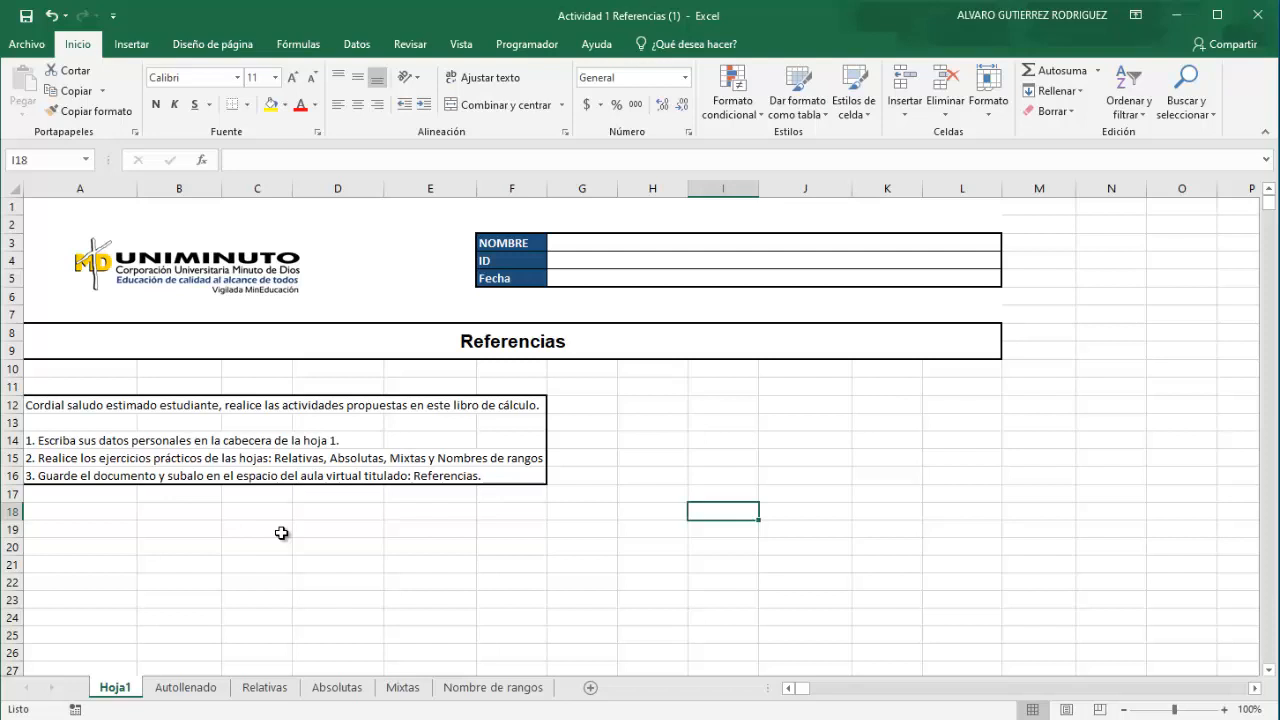
left_click(1187, 15)
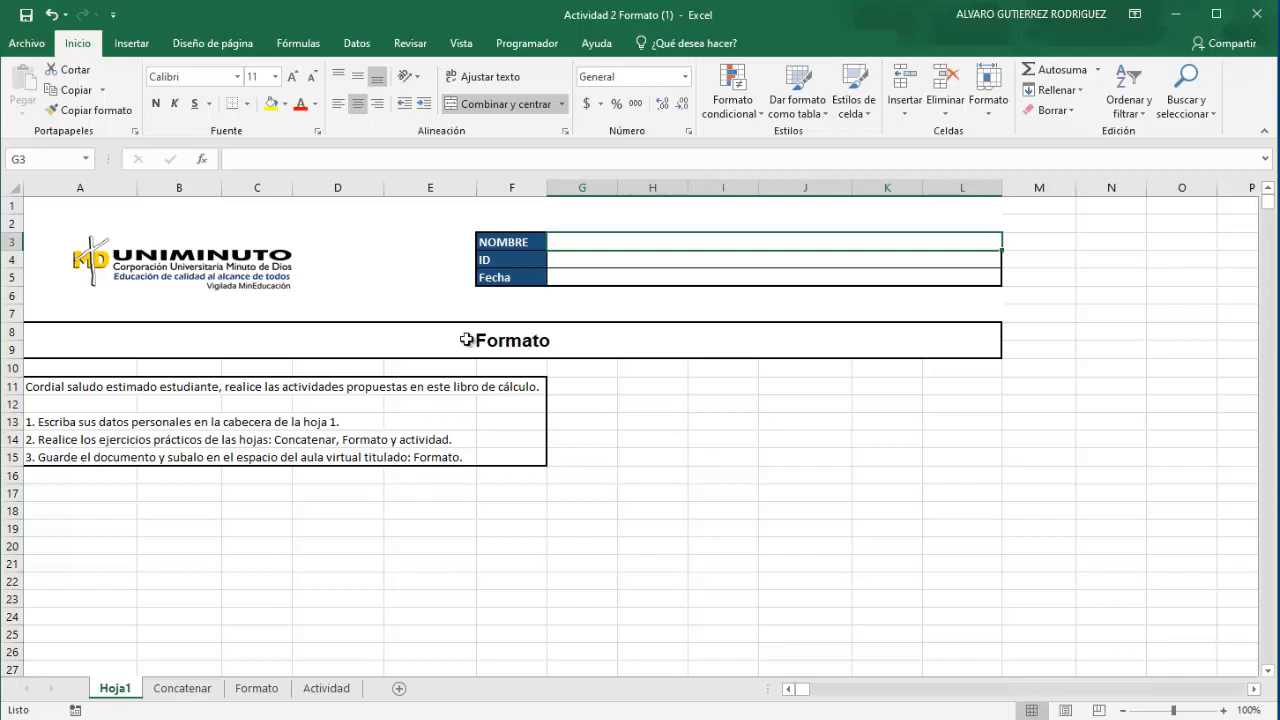
left_click_drag(43, 386, 540, 460)
left_click_drag(596, 241, 594, 280)
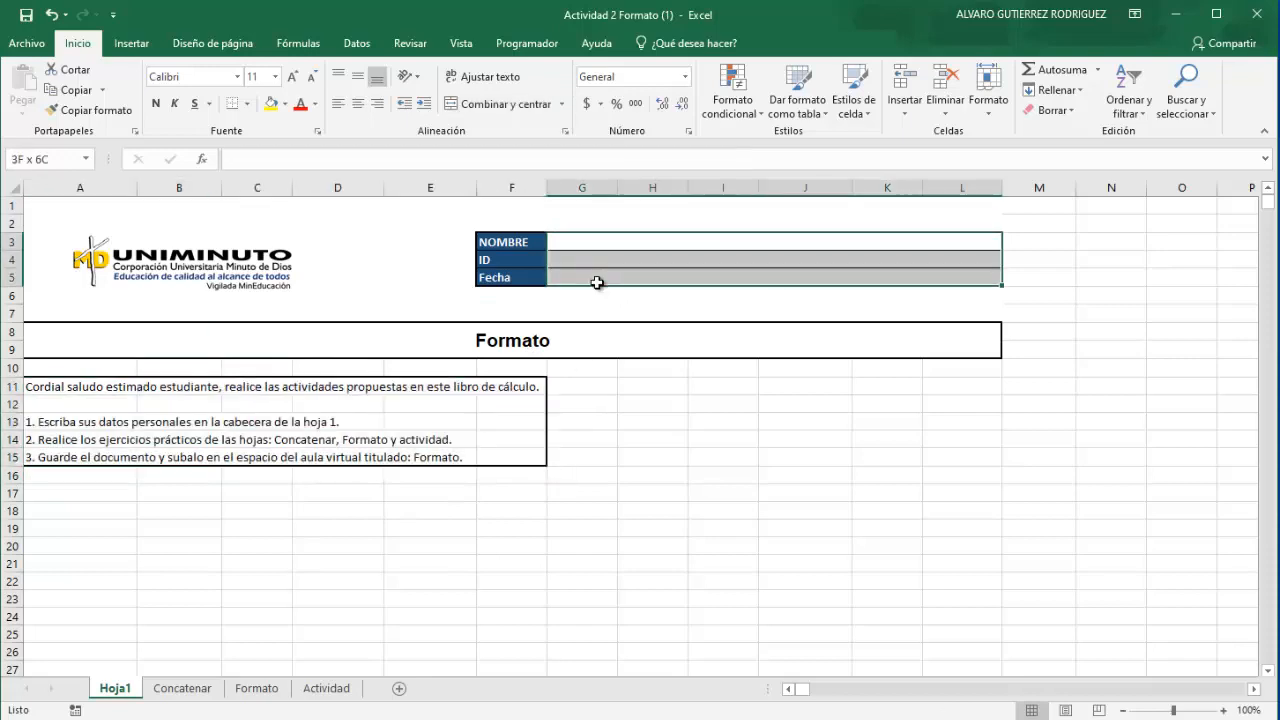
left_click(574, 474)
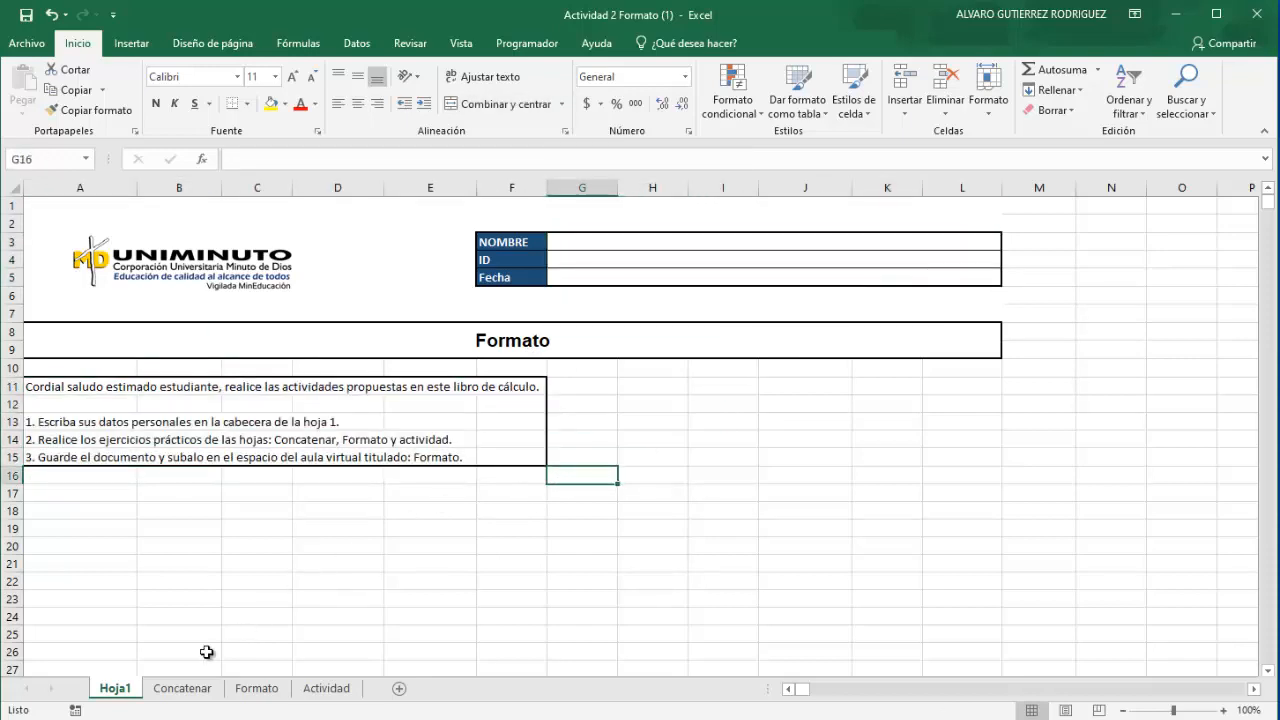
Open the Concatenar sheet and review its name columns and the example comments on the concatenation headings
left_click(181, 688)
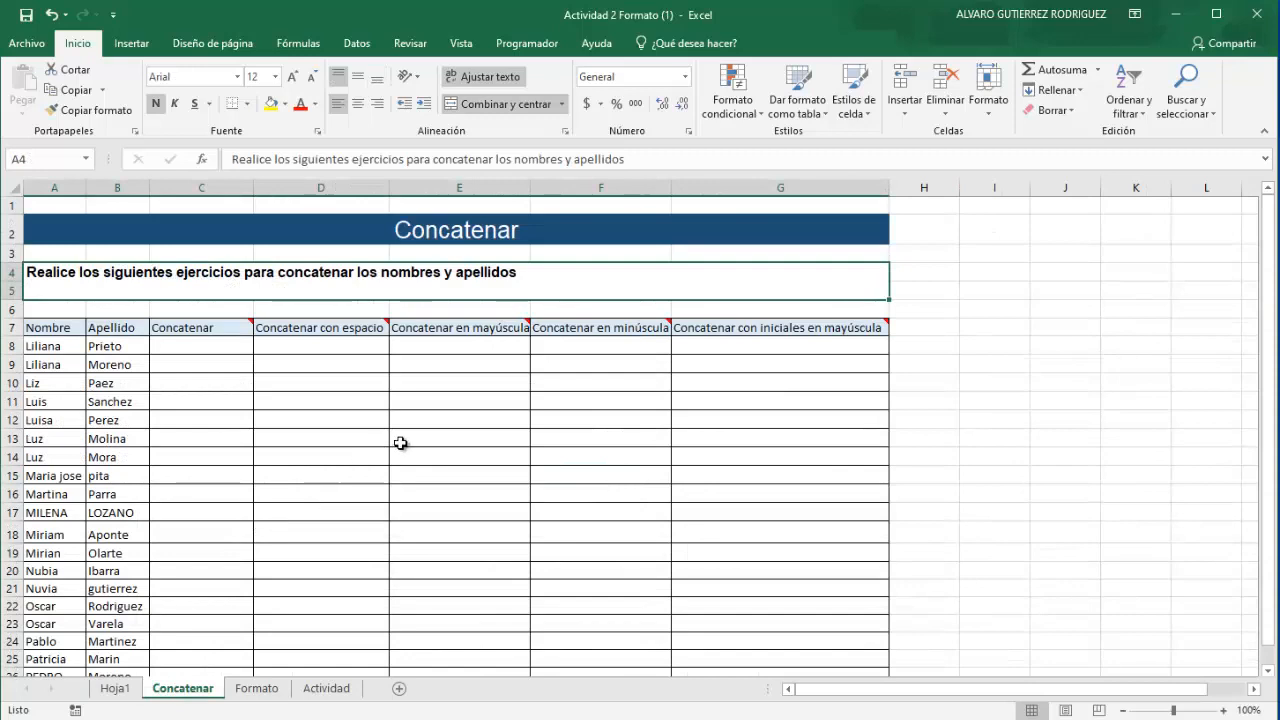
scroll(400, 441, "down", 1)
scroll(400, 441, "up", 1)
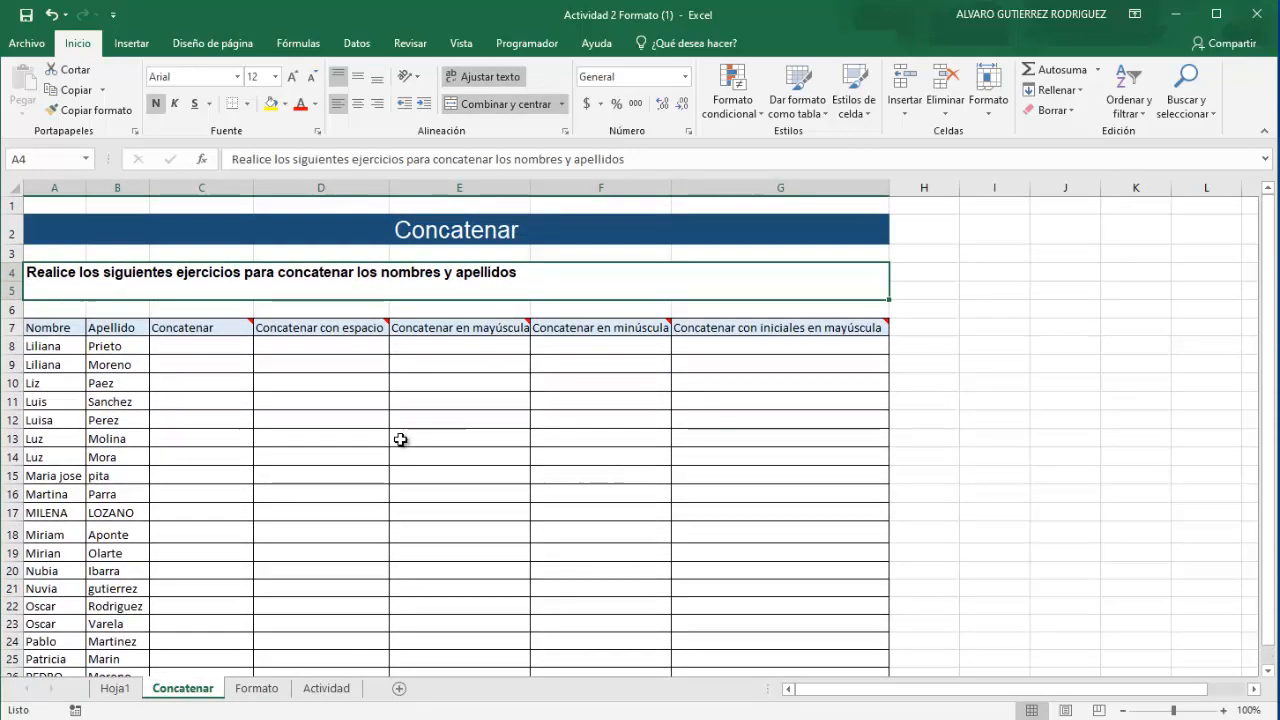
scroll(400, 441, "down", 1)
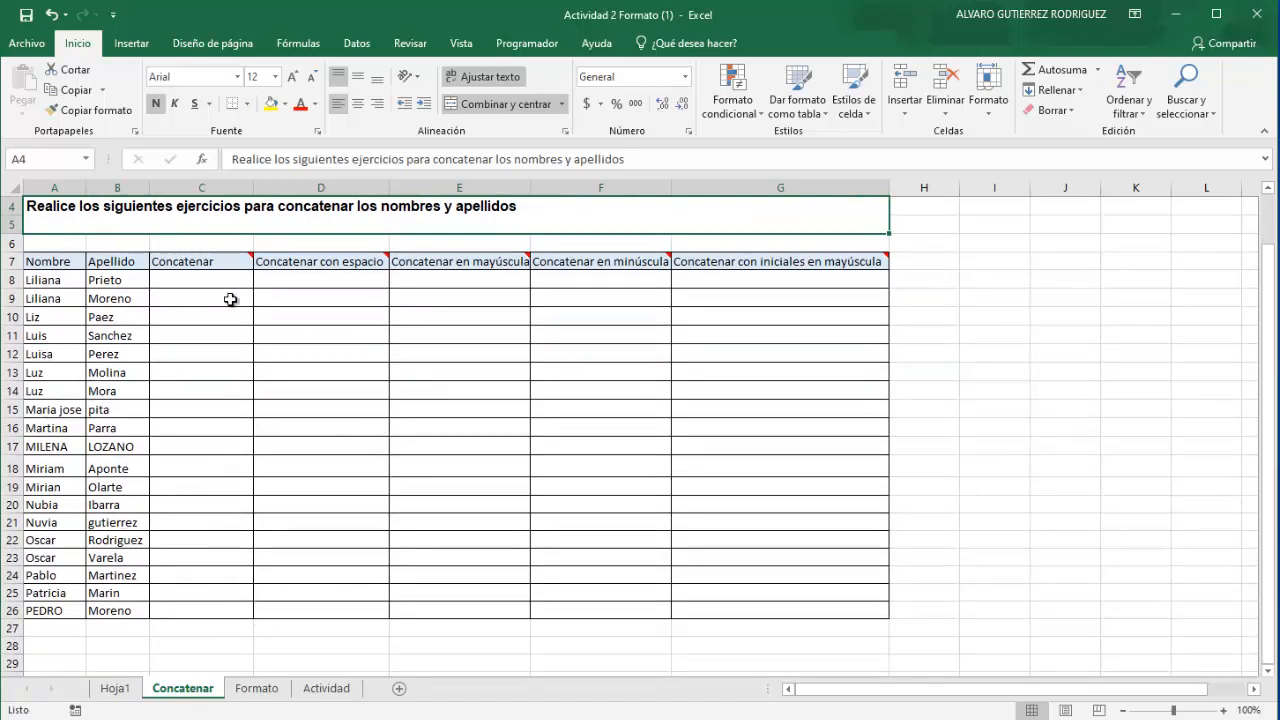
mouse_move(243, 258)
mouse_move(355, 260)
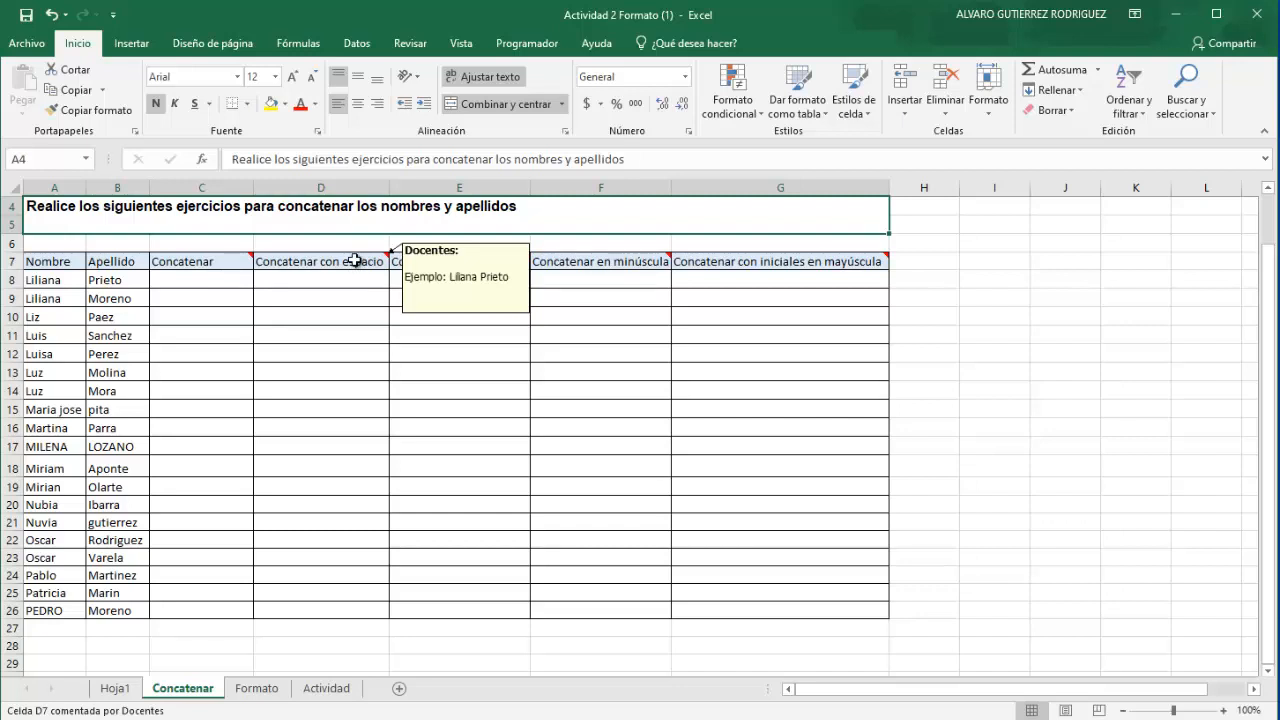
mouse_move(483, 261)
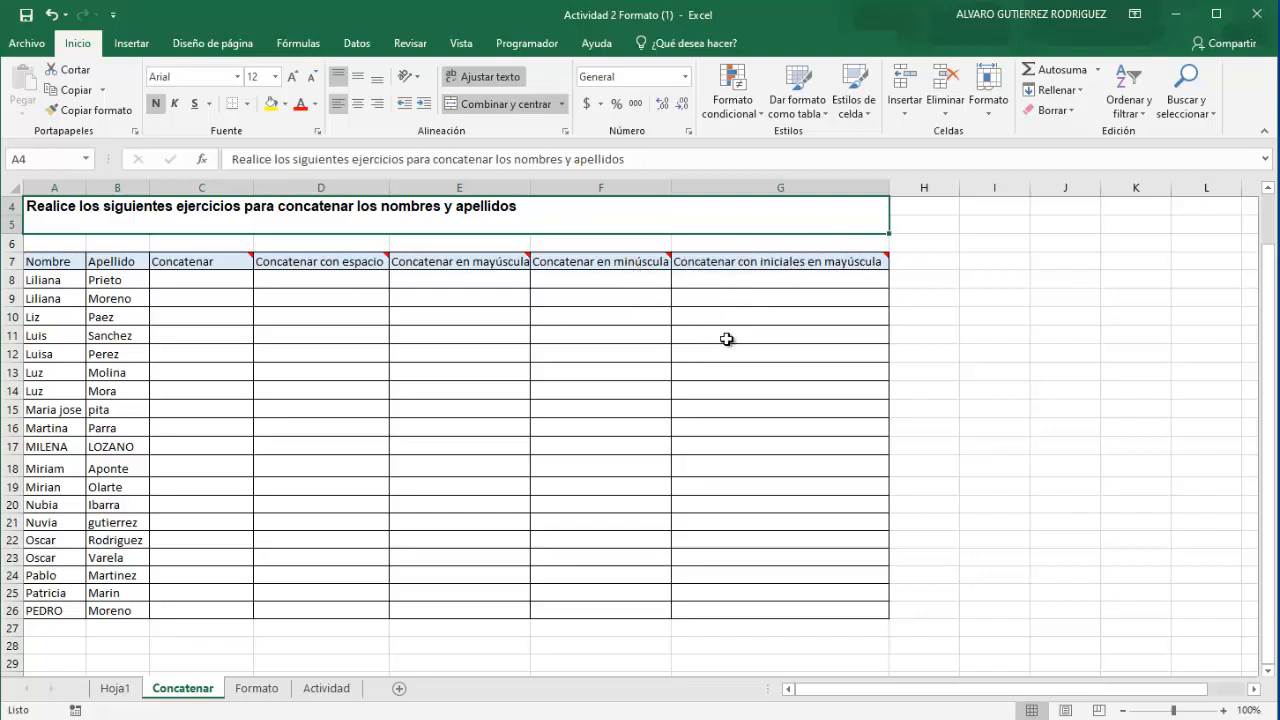
mouse_move(795, 267)
left_click(112, 412)
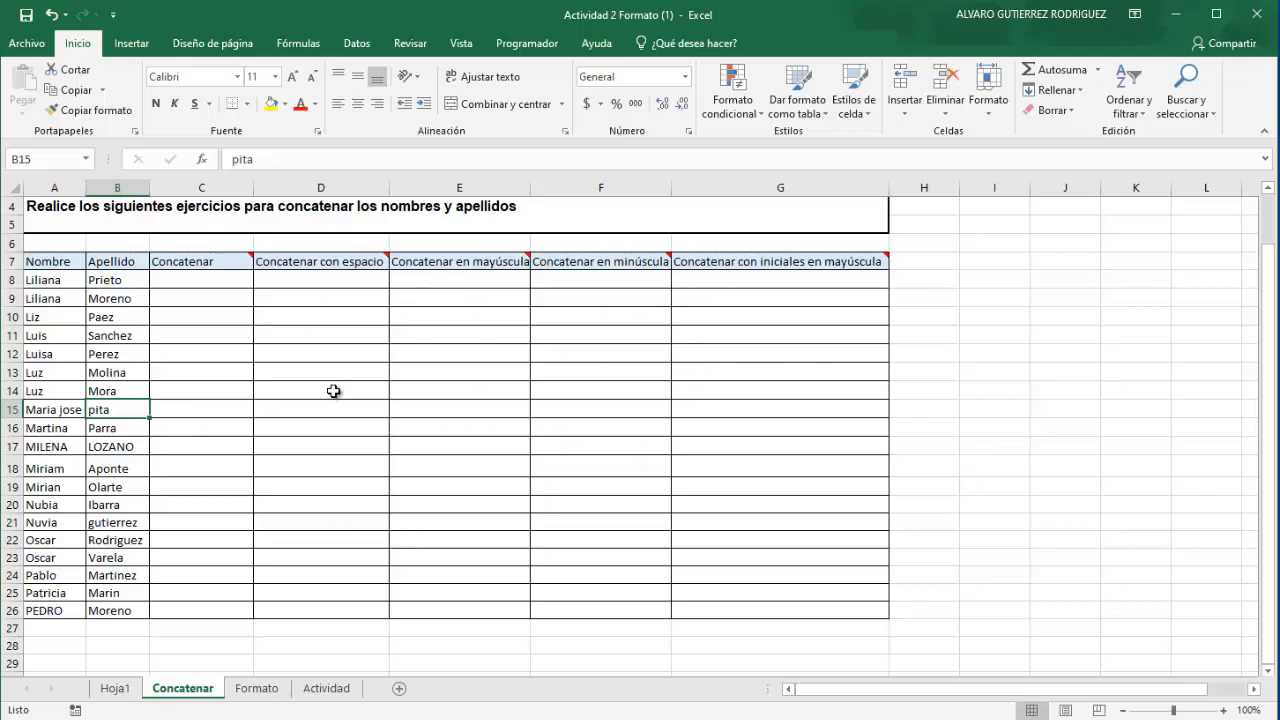
Enter =CONCATENAR(A8;B8) in C8 to join the first row's Nombre and Apellido
left_click(203, 280)
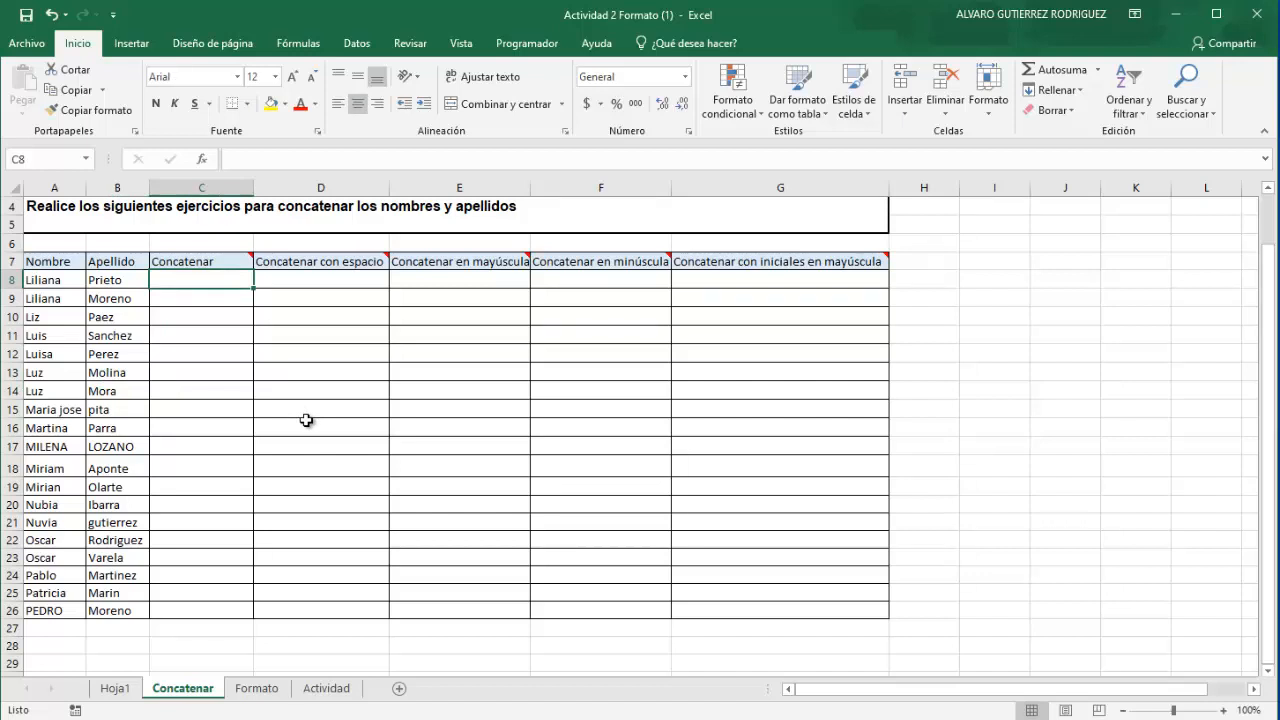
type("=")
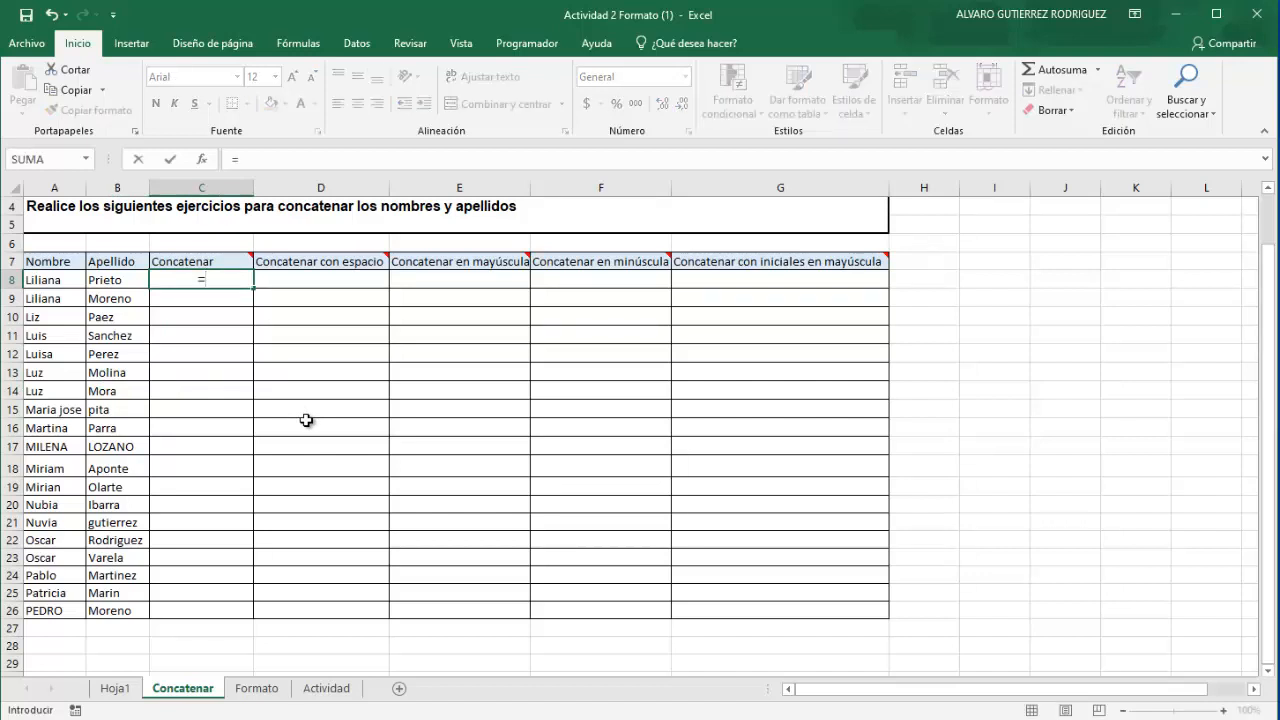
type("conca")
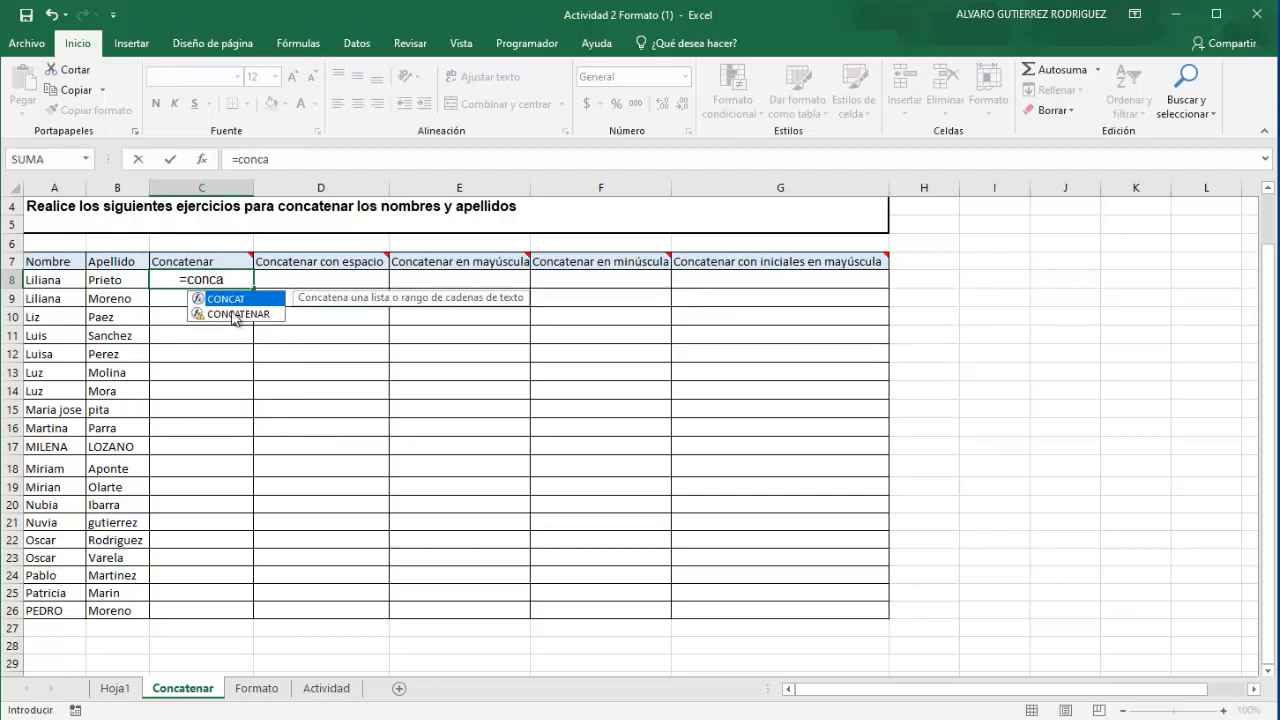
left_click(237, 314)
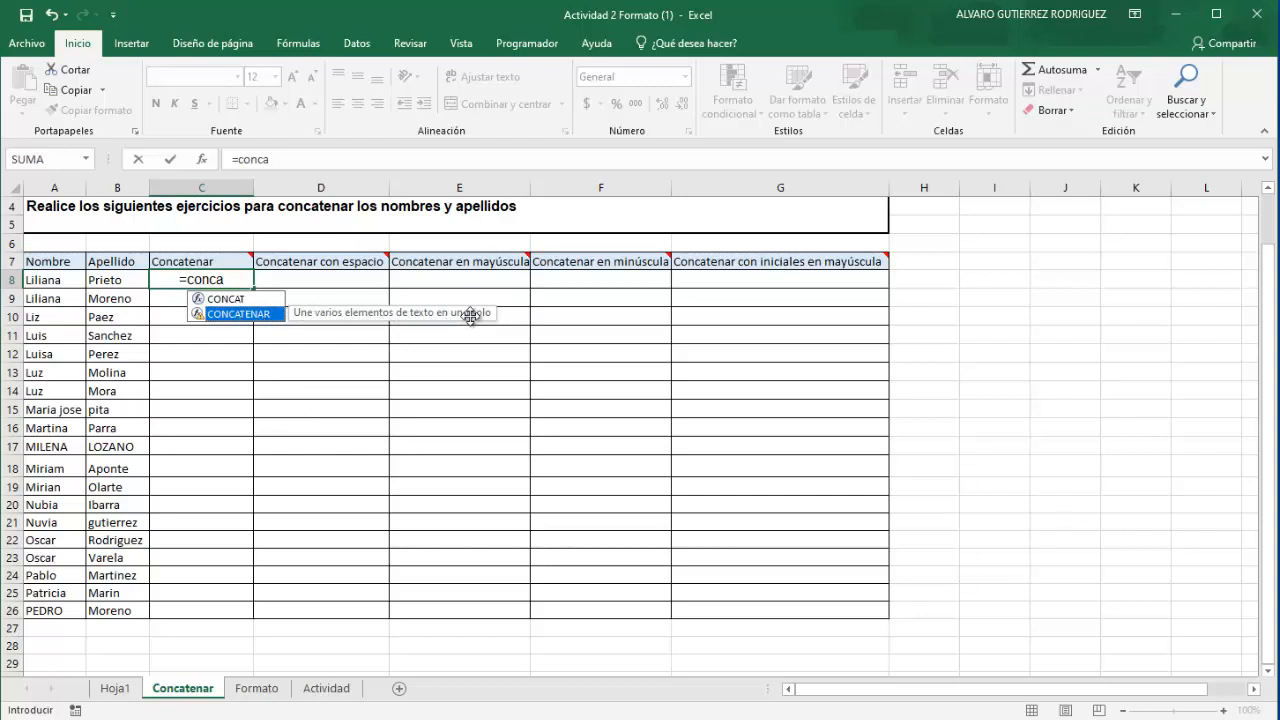
double_click(260, 318)
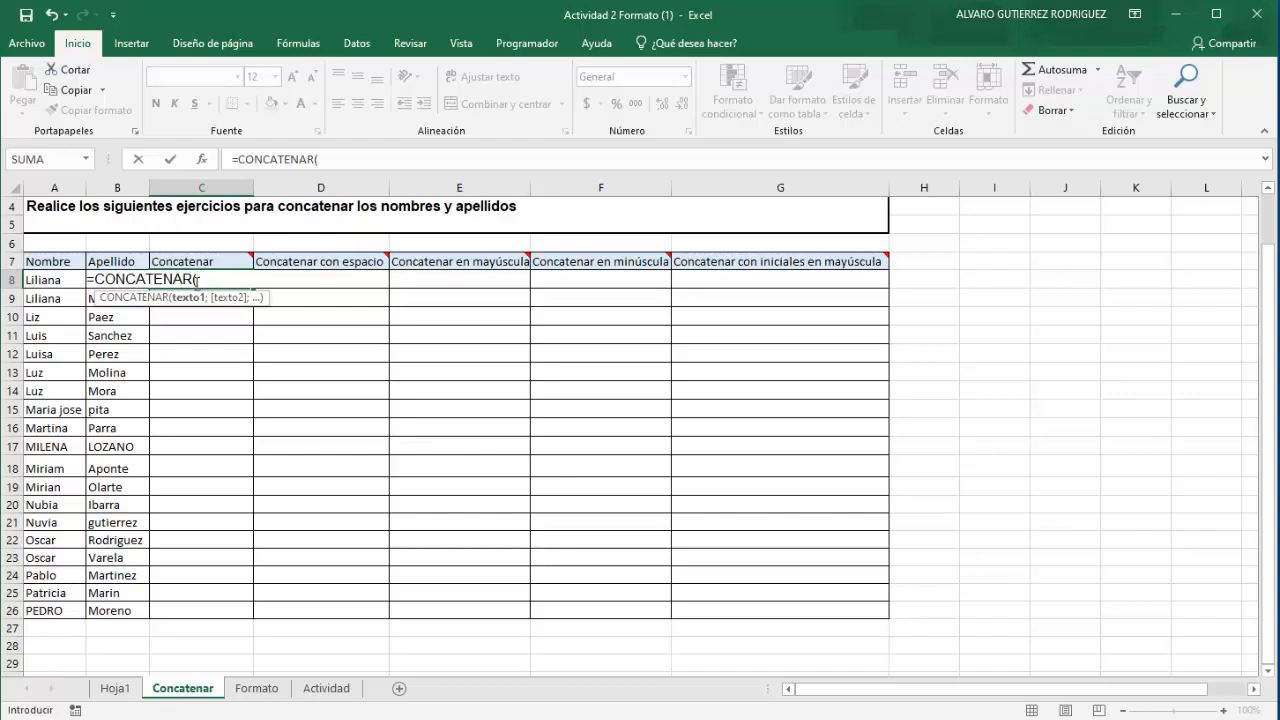
left_click(51, 282)
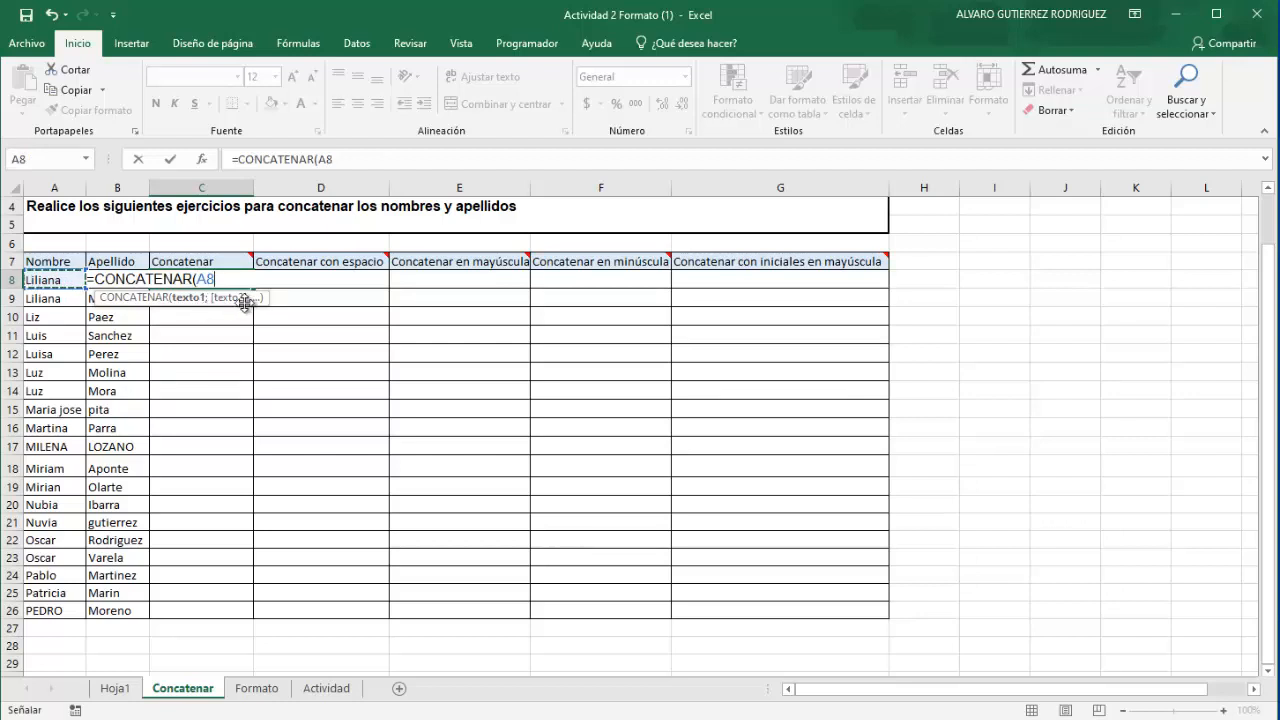
type(";")
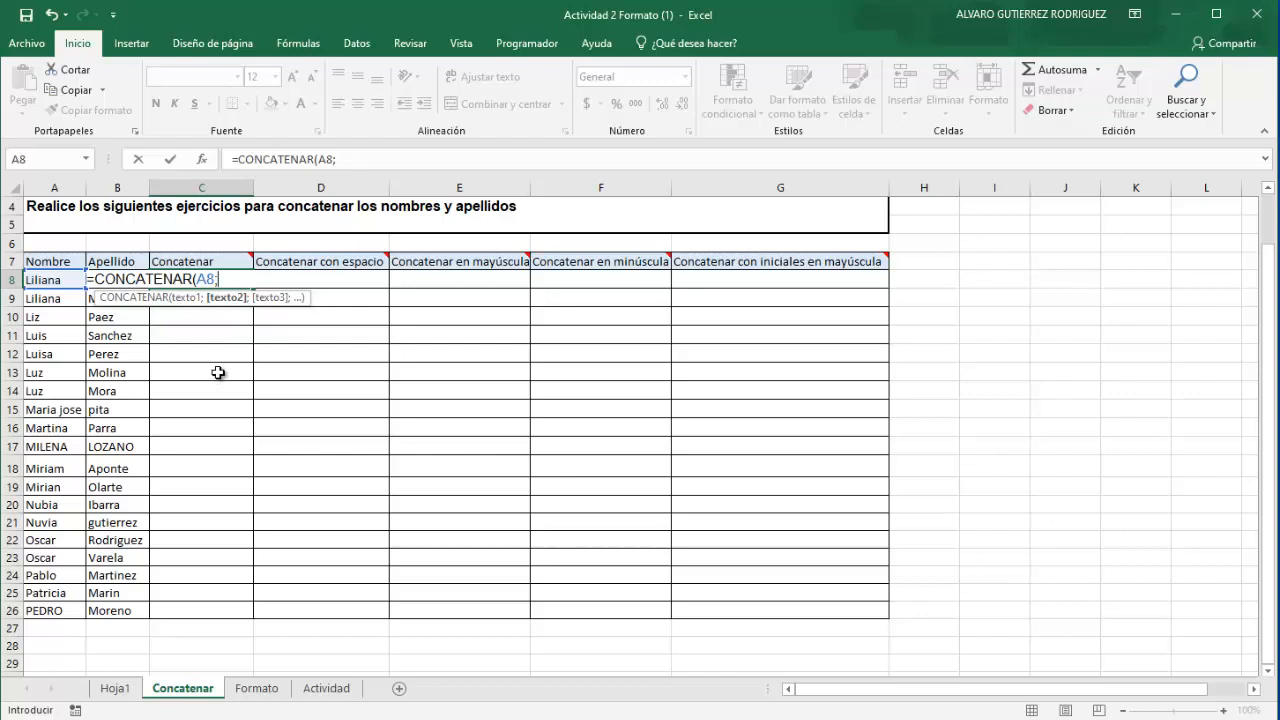
type("B8)")
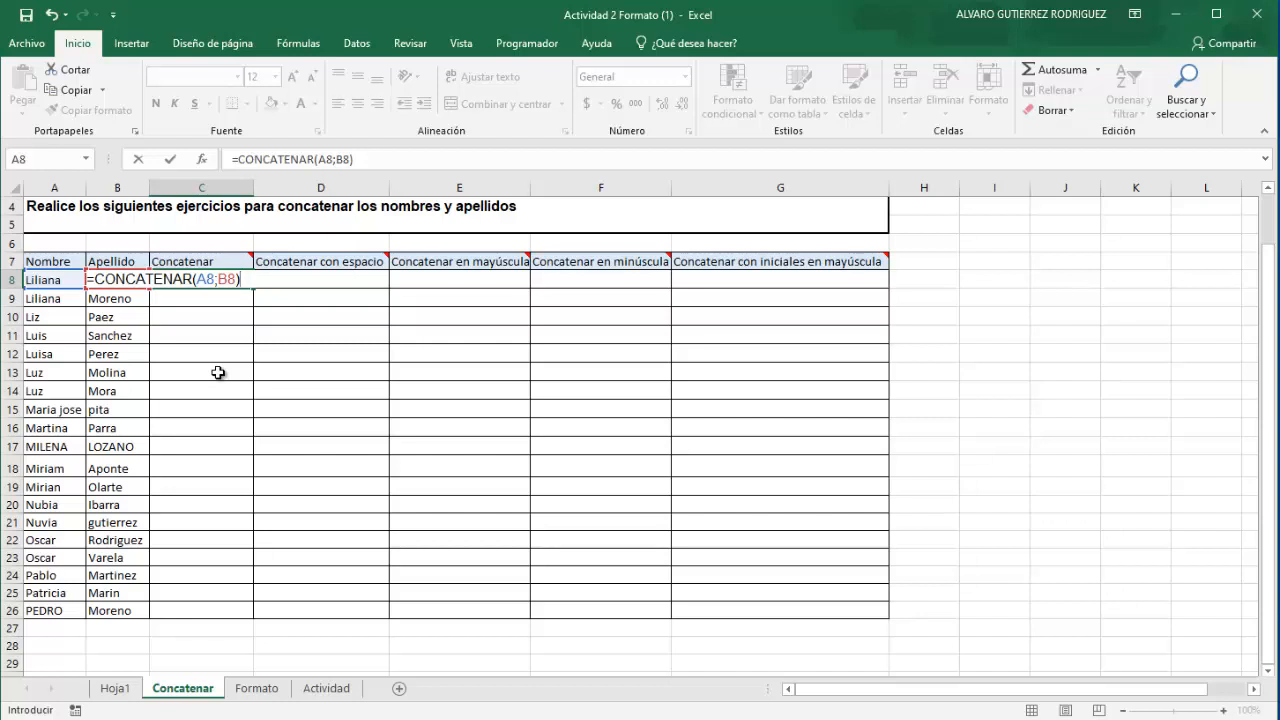
key("Return")
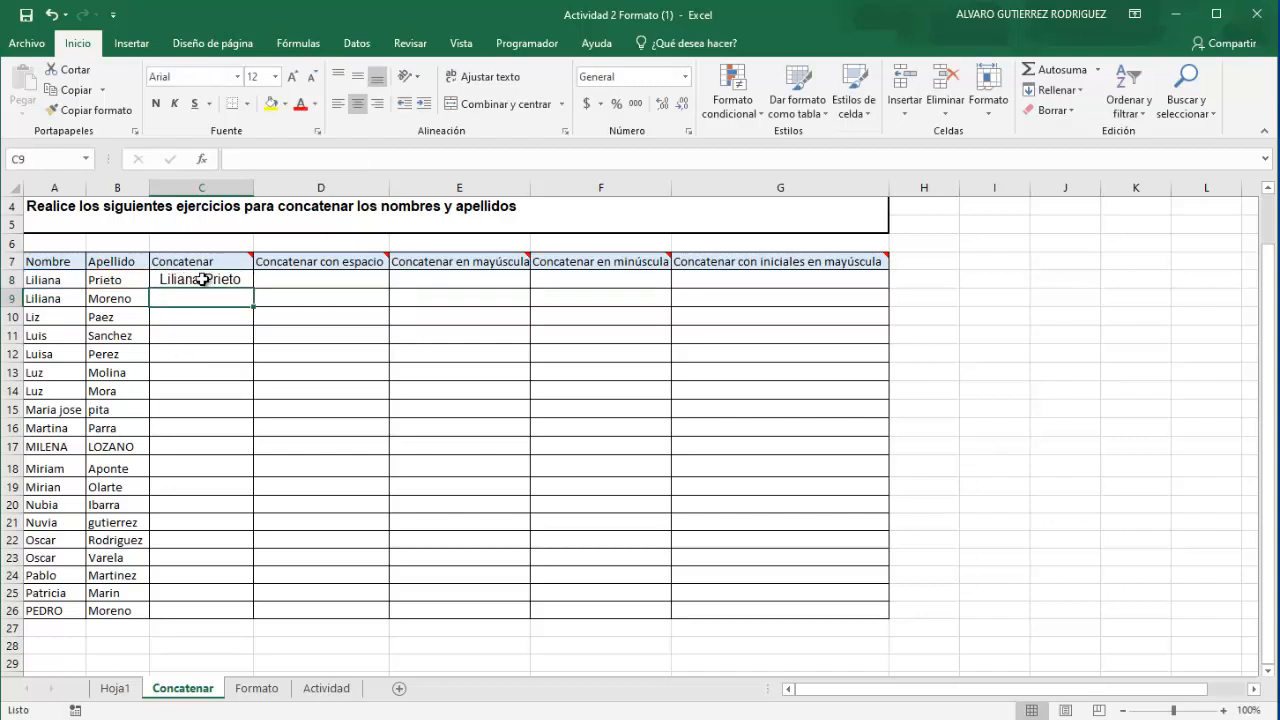
Remove the trailing spaces from the first names in A8 and A9
double_click(68, 280)
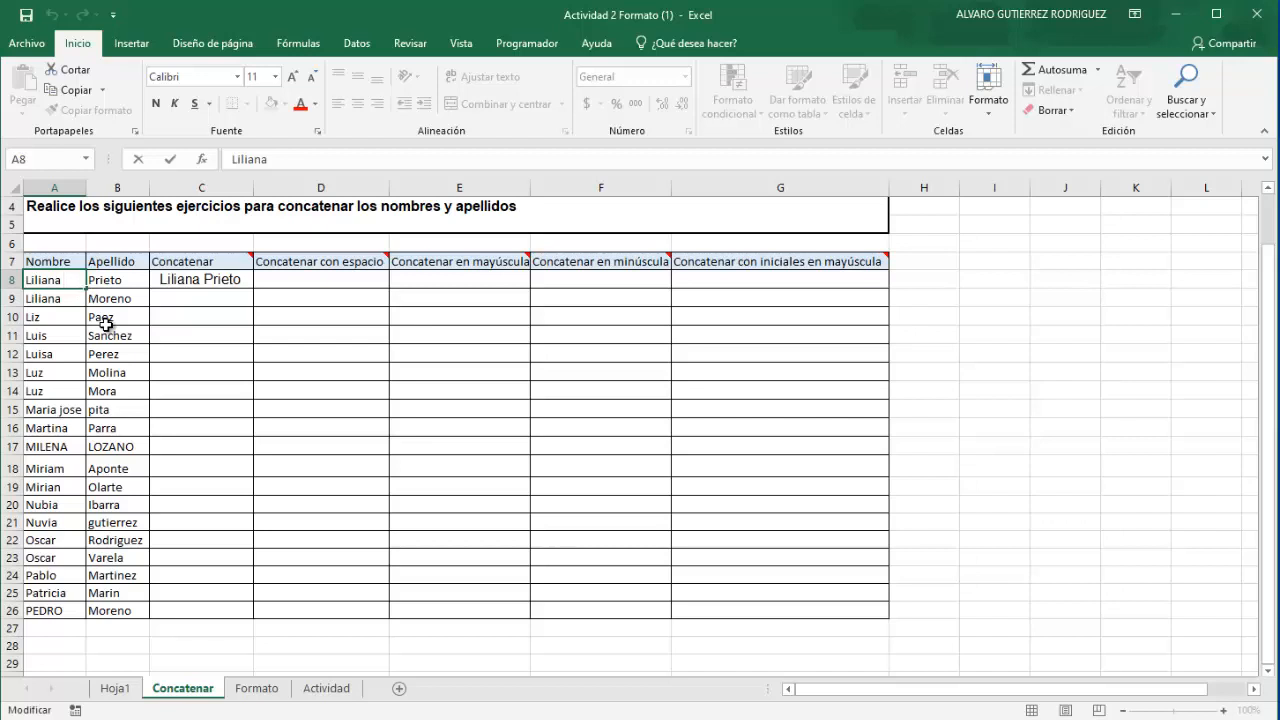
left_click(202, 341)
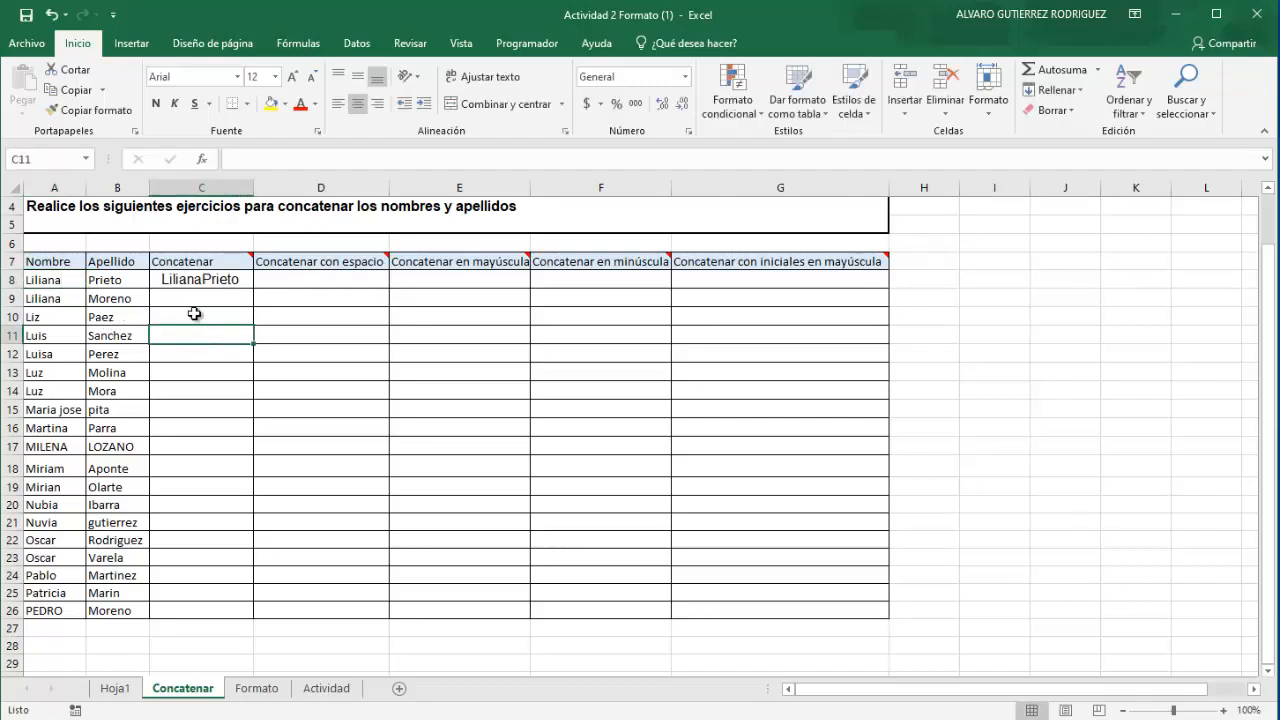
left_click(203, 282)
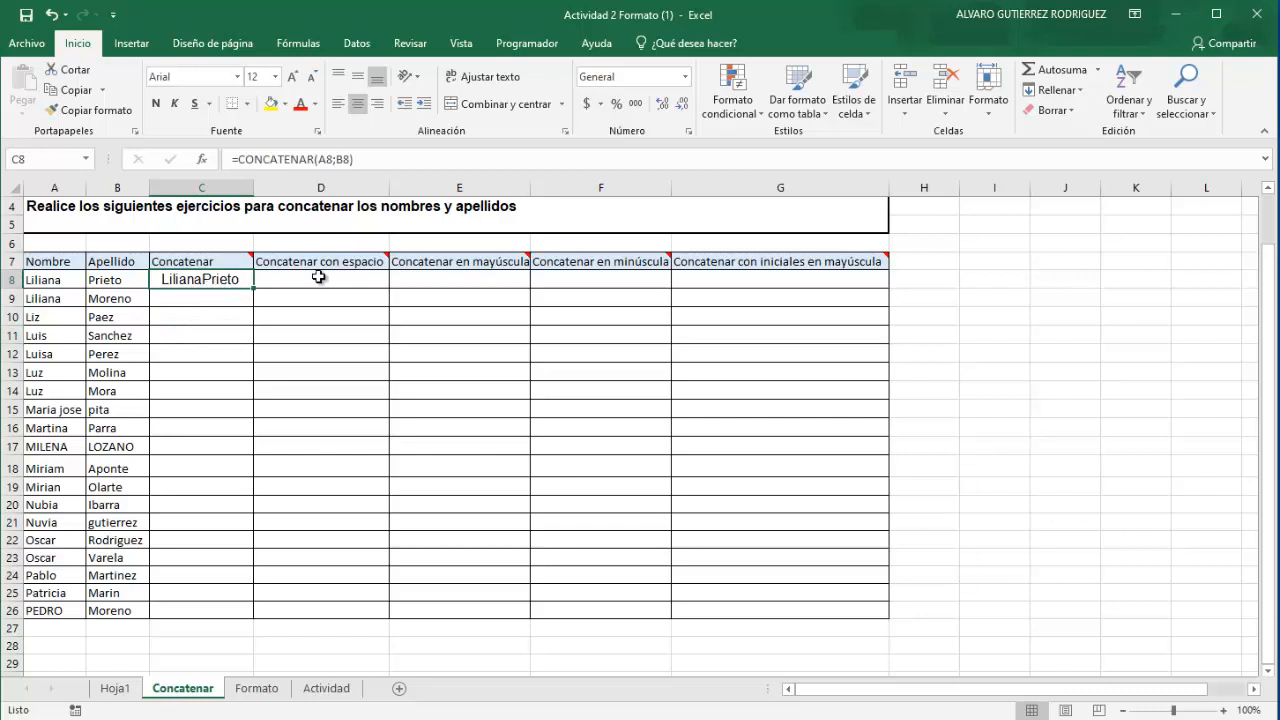
mouse_move(340, 263)
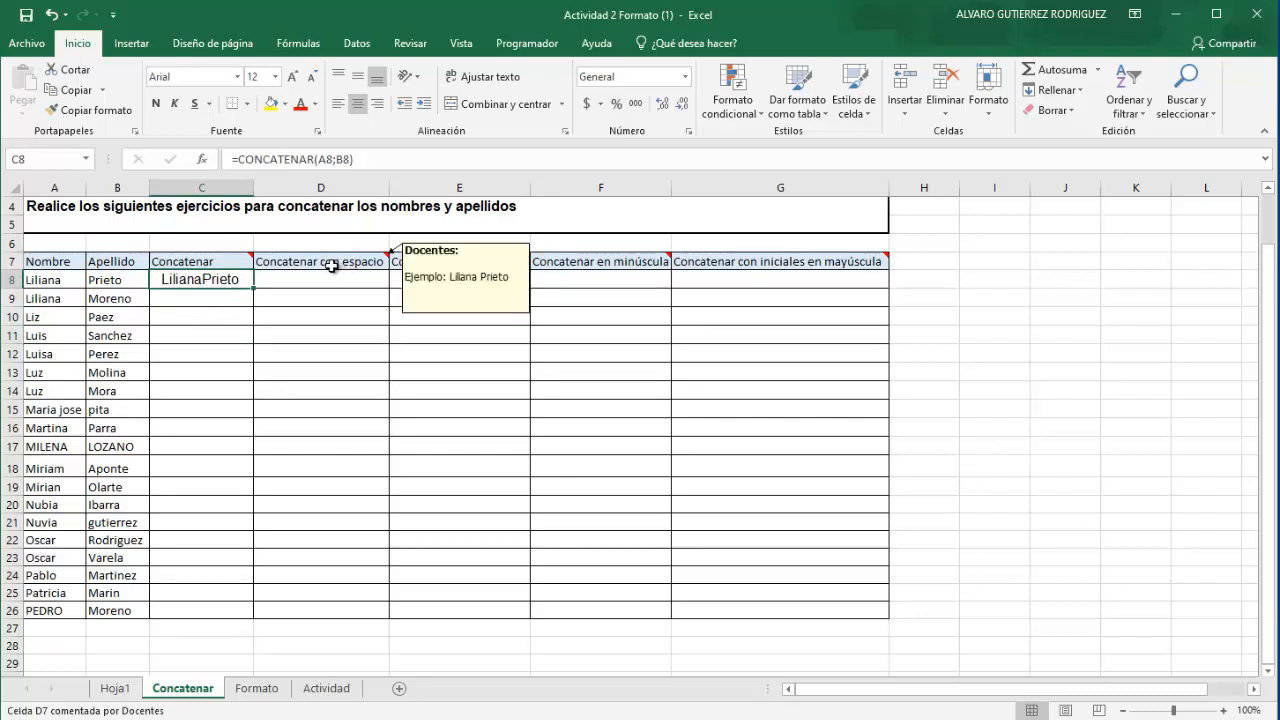
left_click(71, 300)
double_click(71, 300)
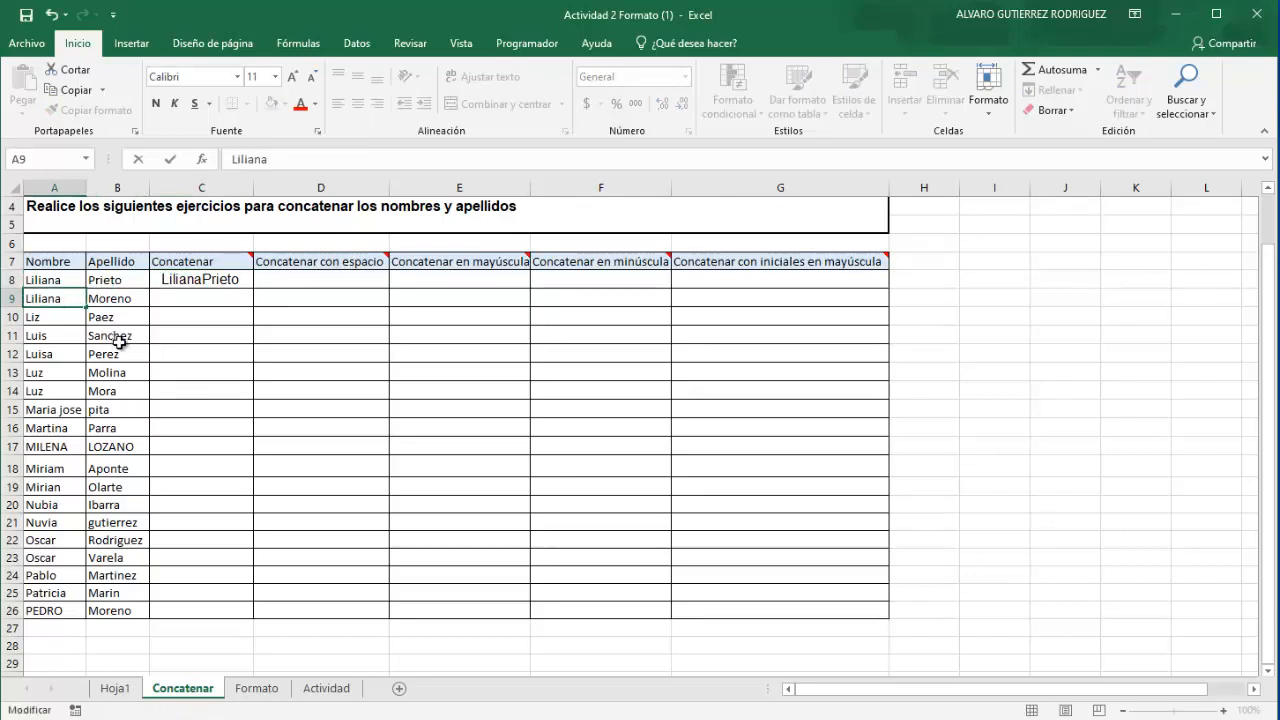
left_click(163, 338)
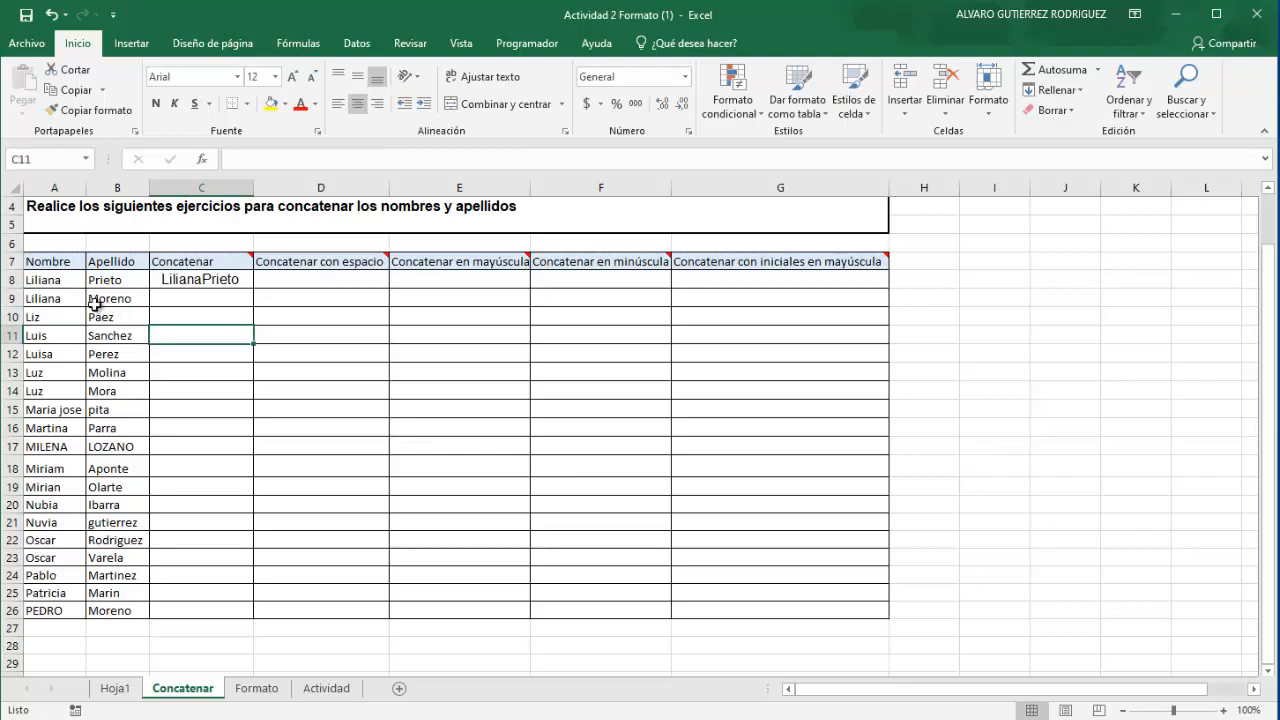
Fill the concatenation formula in C8 down through C26
left_click(207, 281)
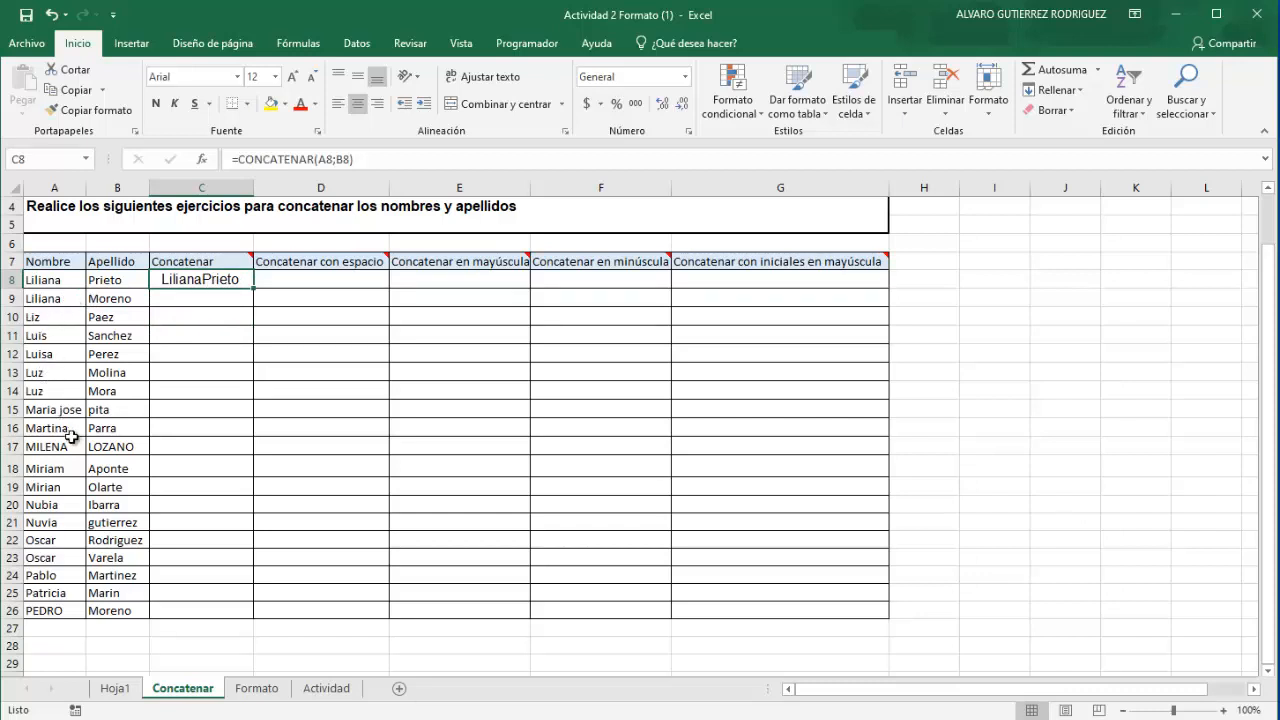
double_click(256, 289)
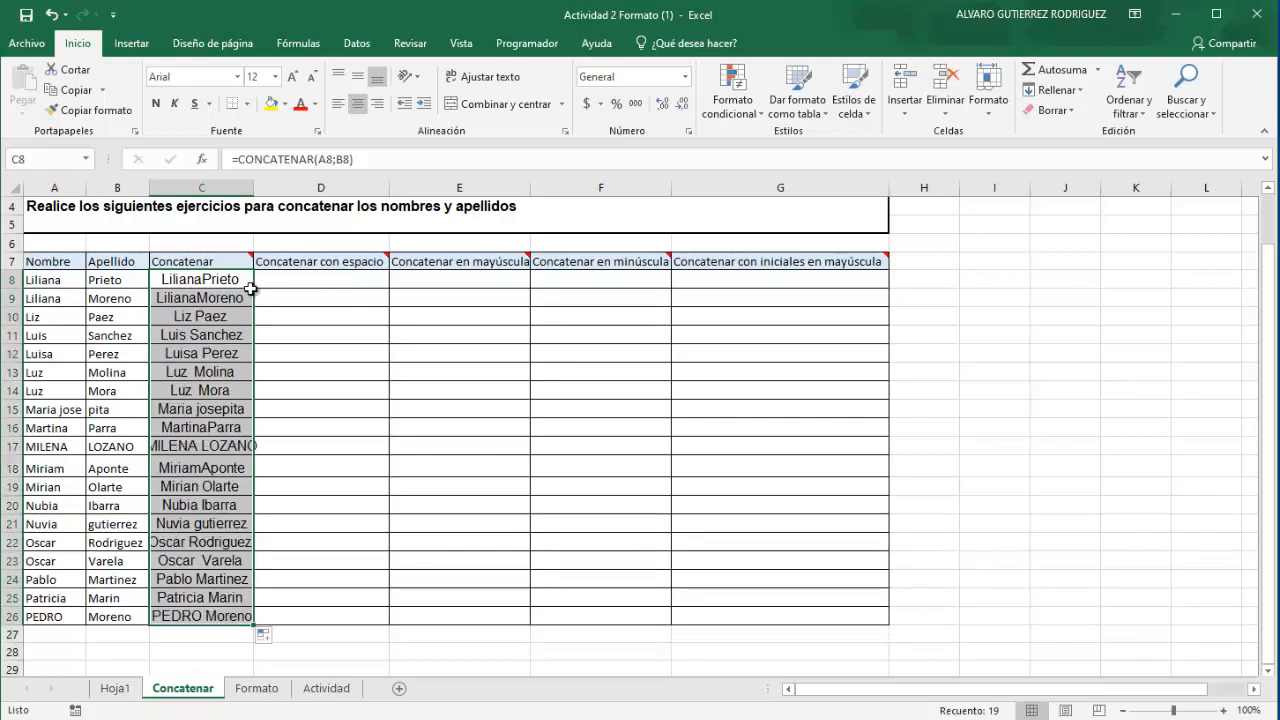
Remove the trailing space from the first name in A17 and autofit the width of column C
left_click(212, 450)
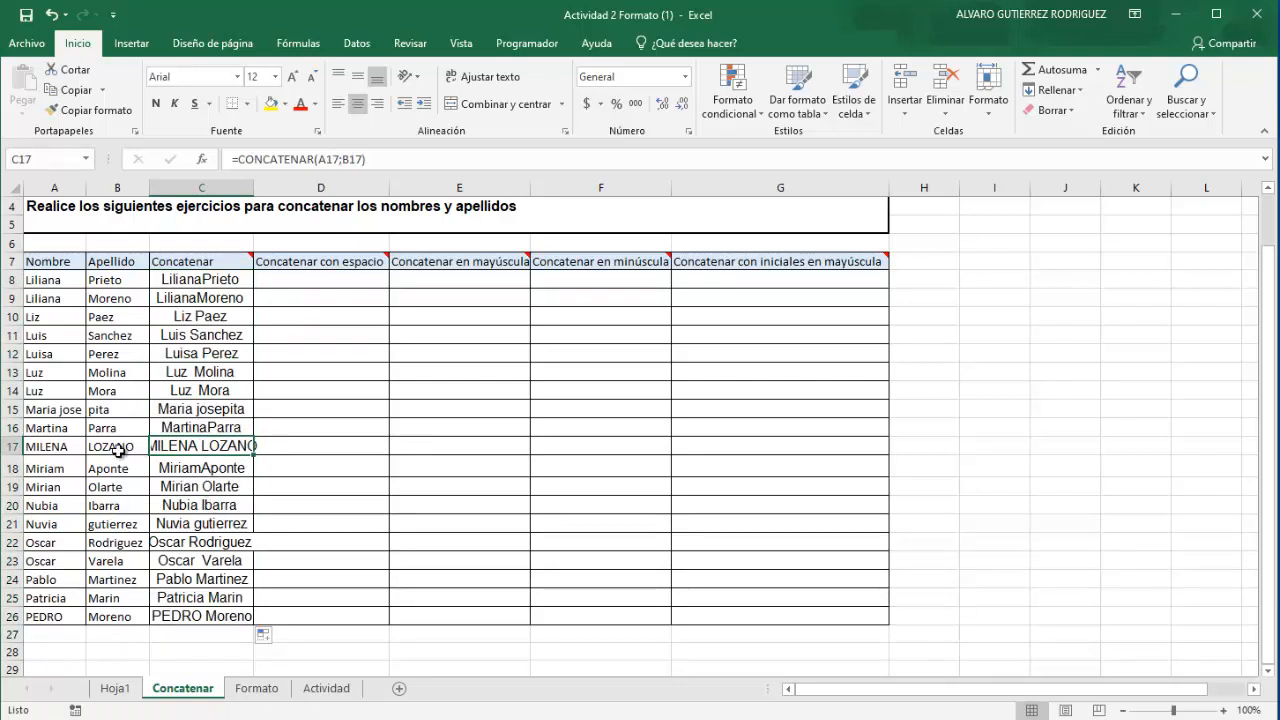
double_click(79, 446)
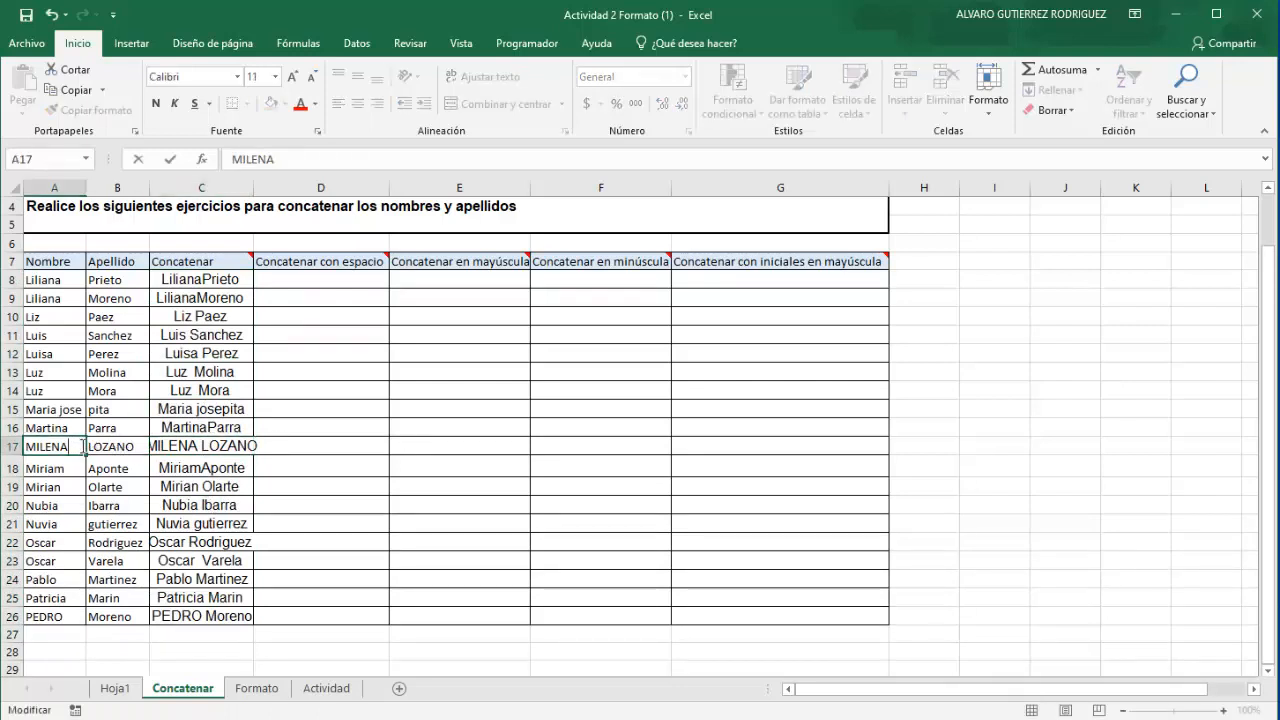
left_click(162, 487)
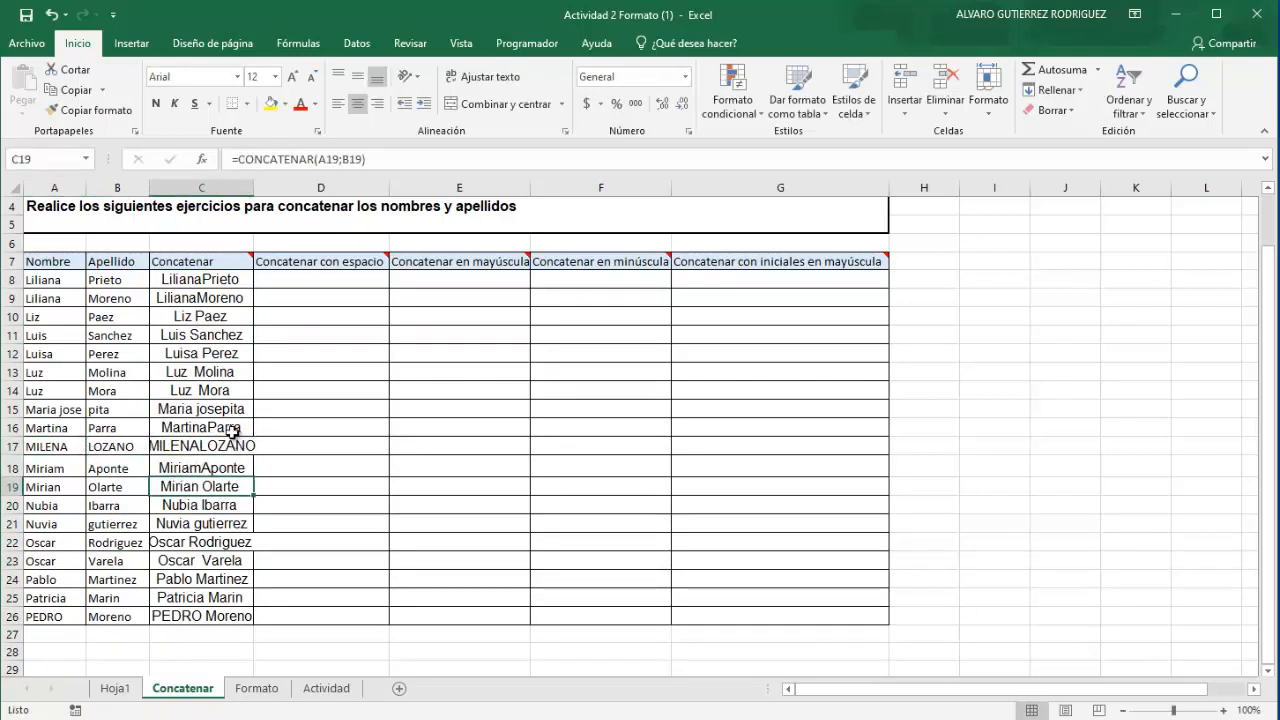
double_click(254, 188)
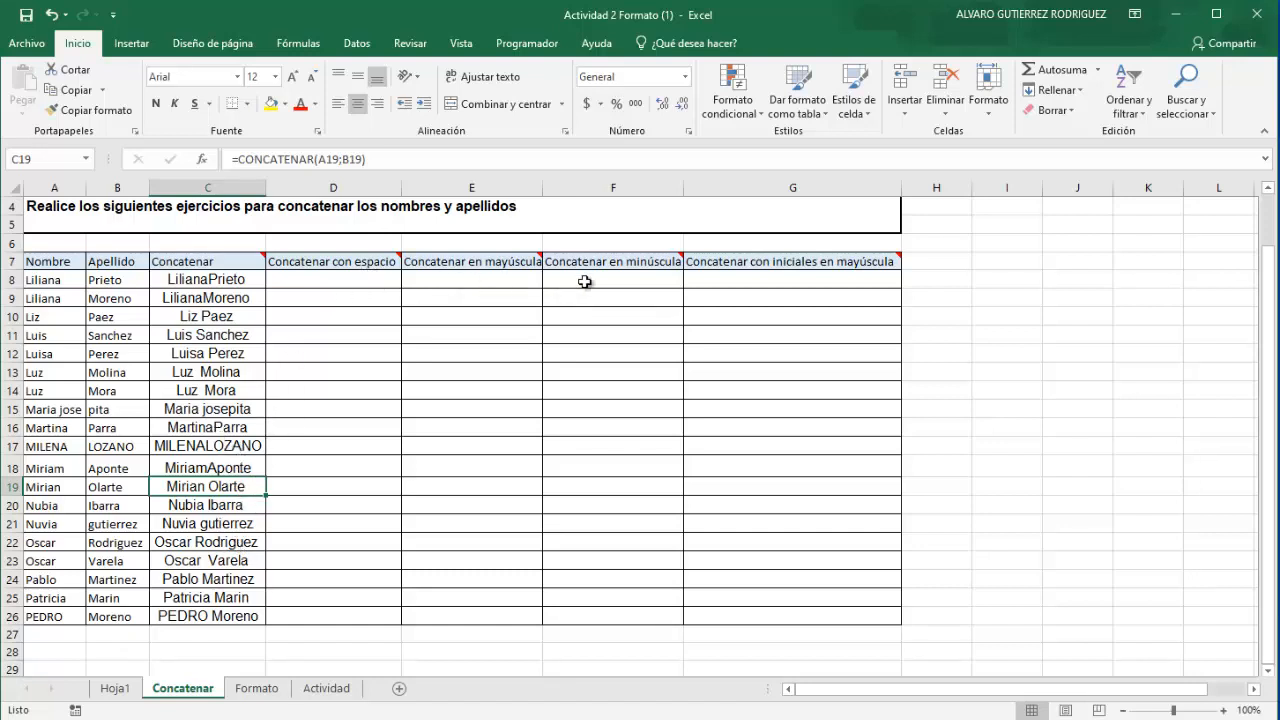
Enter =CONCATENAR(A8;" ";B8) in D8 to join the first row's Nombre and Apellido with a space
left_click(347, 283)
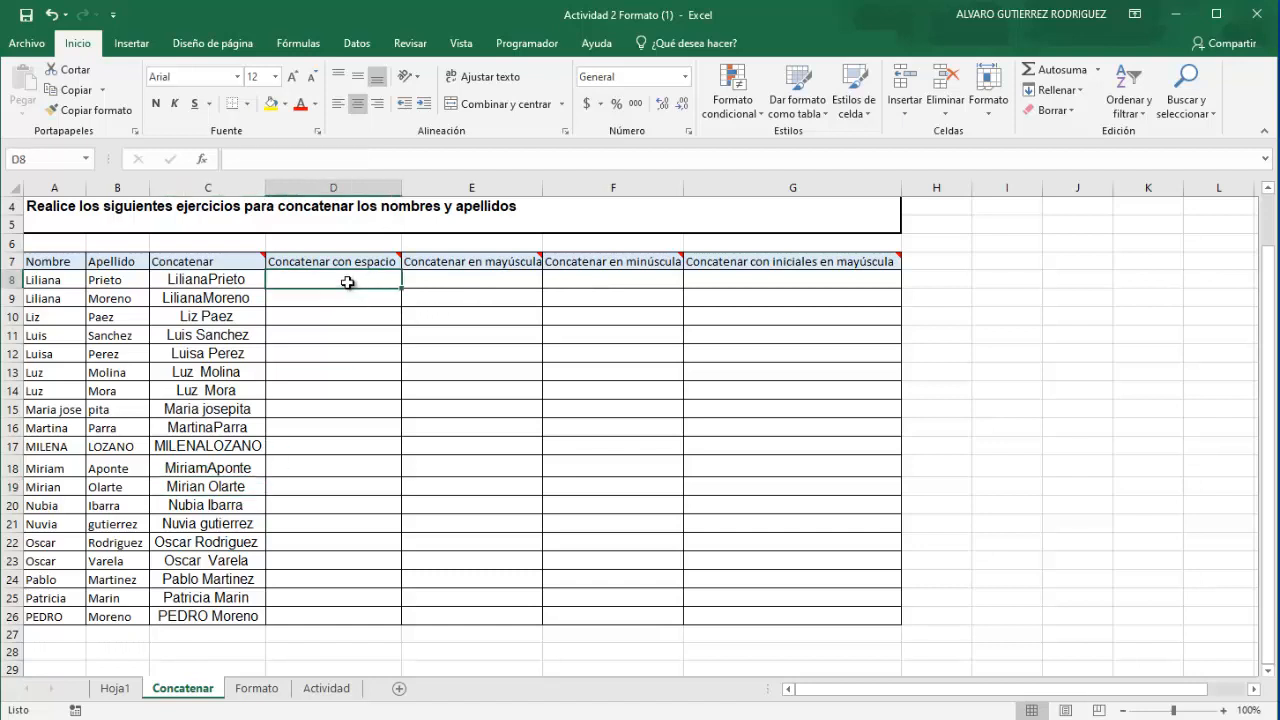
type("=")
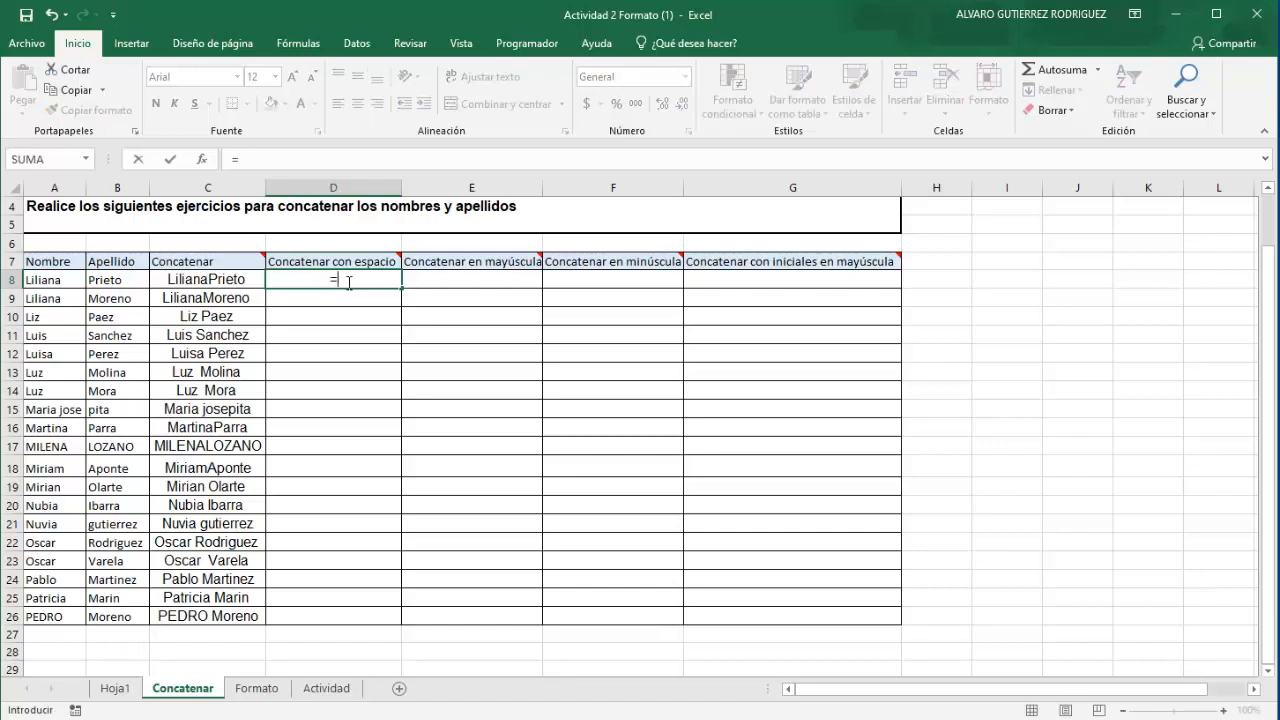
type("conca")
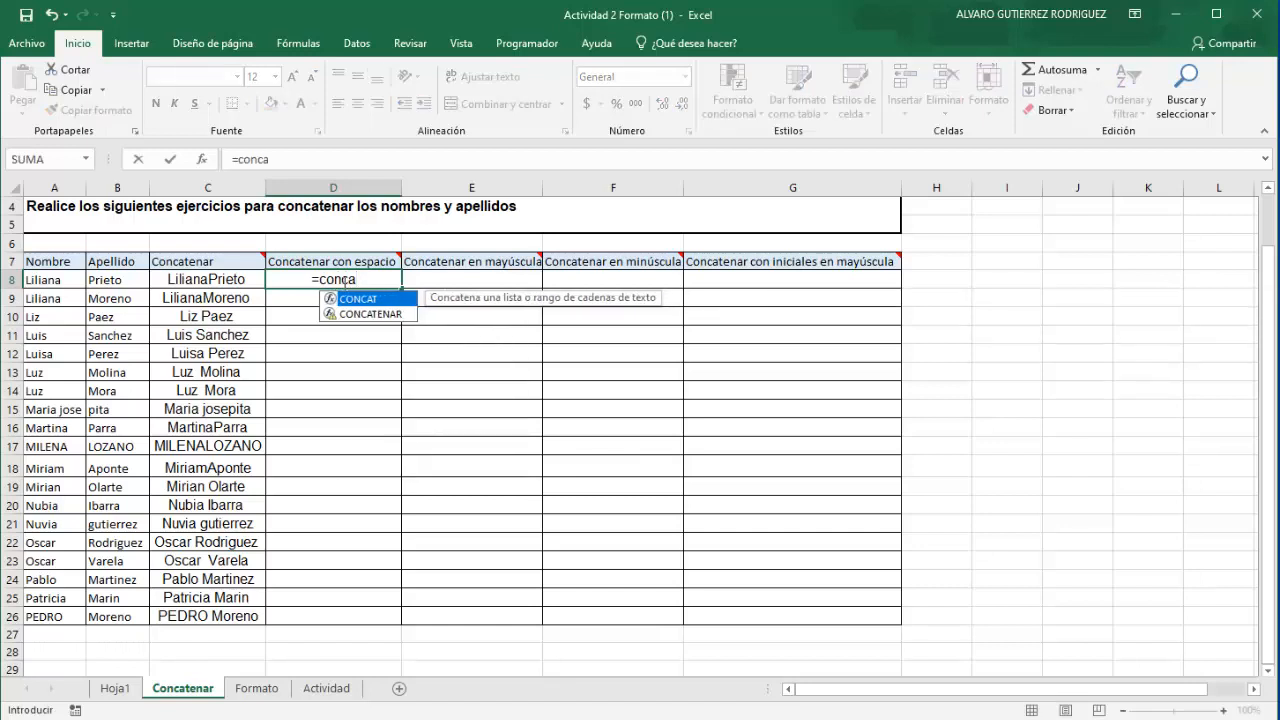
double_click(370, 314)
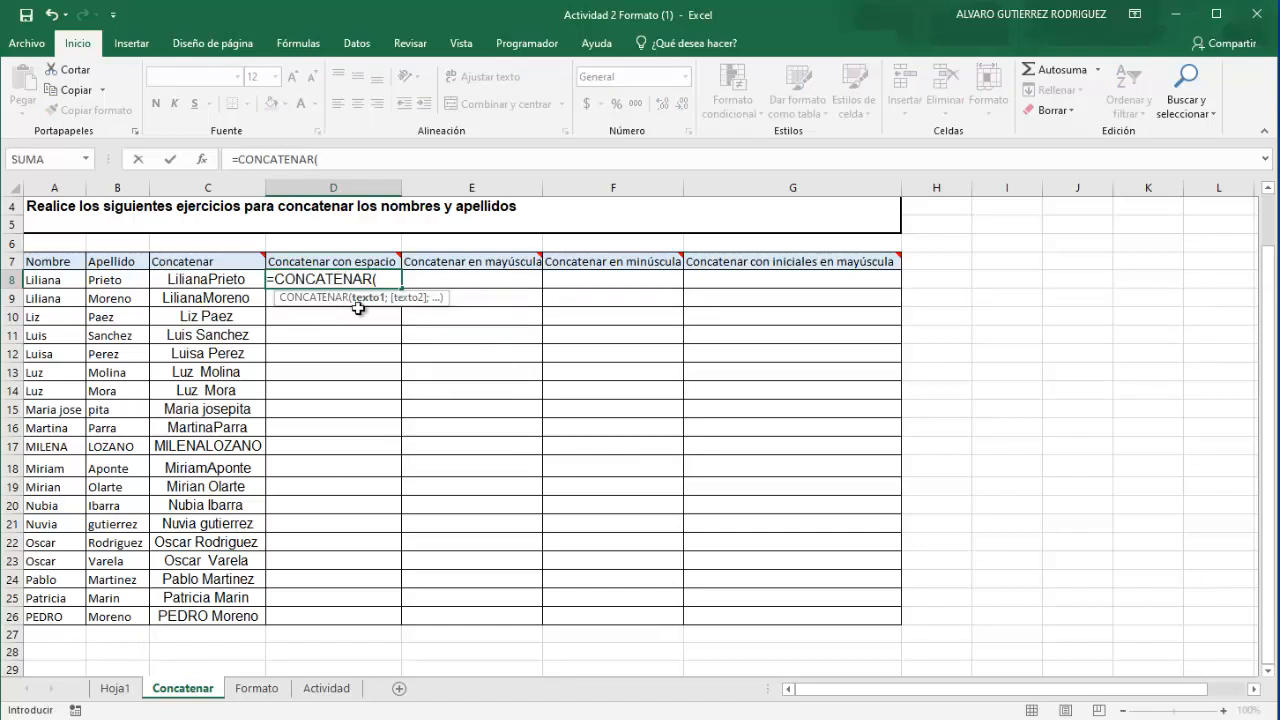
left_click(64, 281)
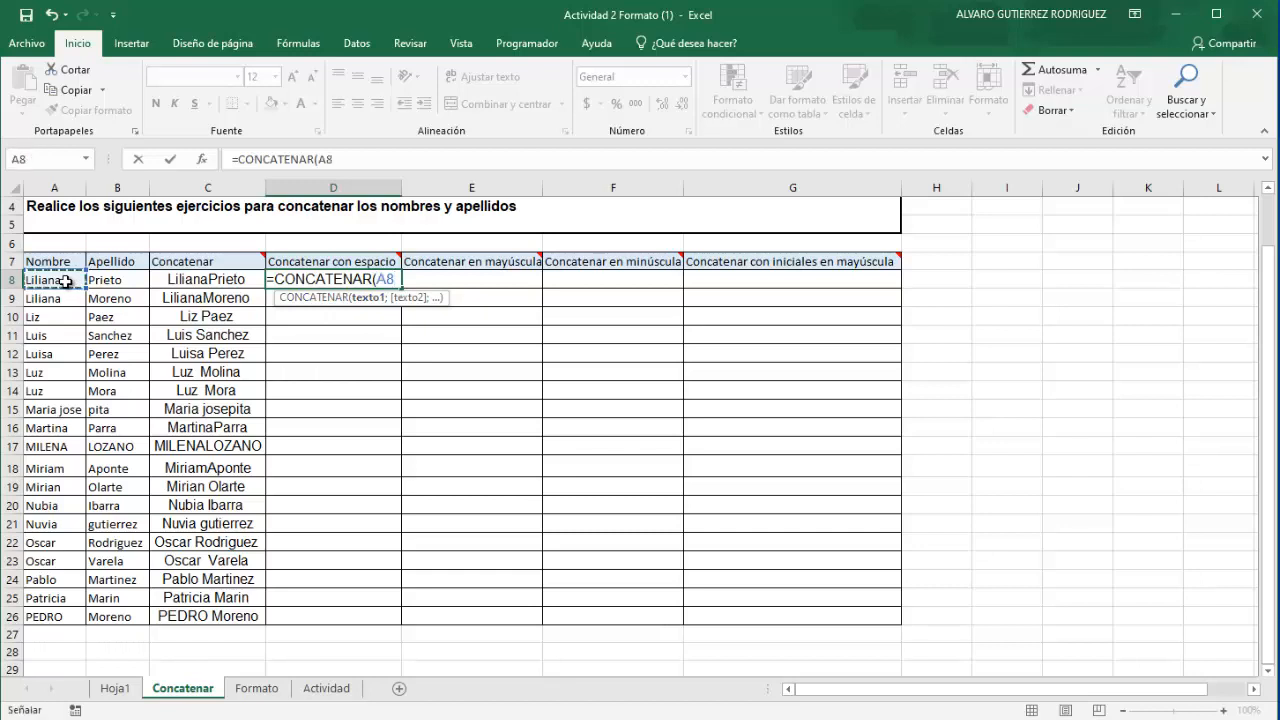
type(";")
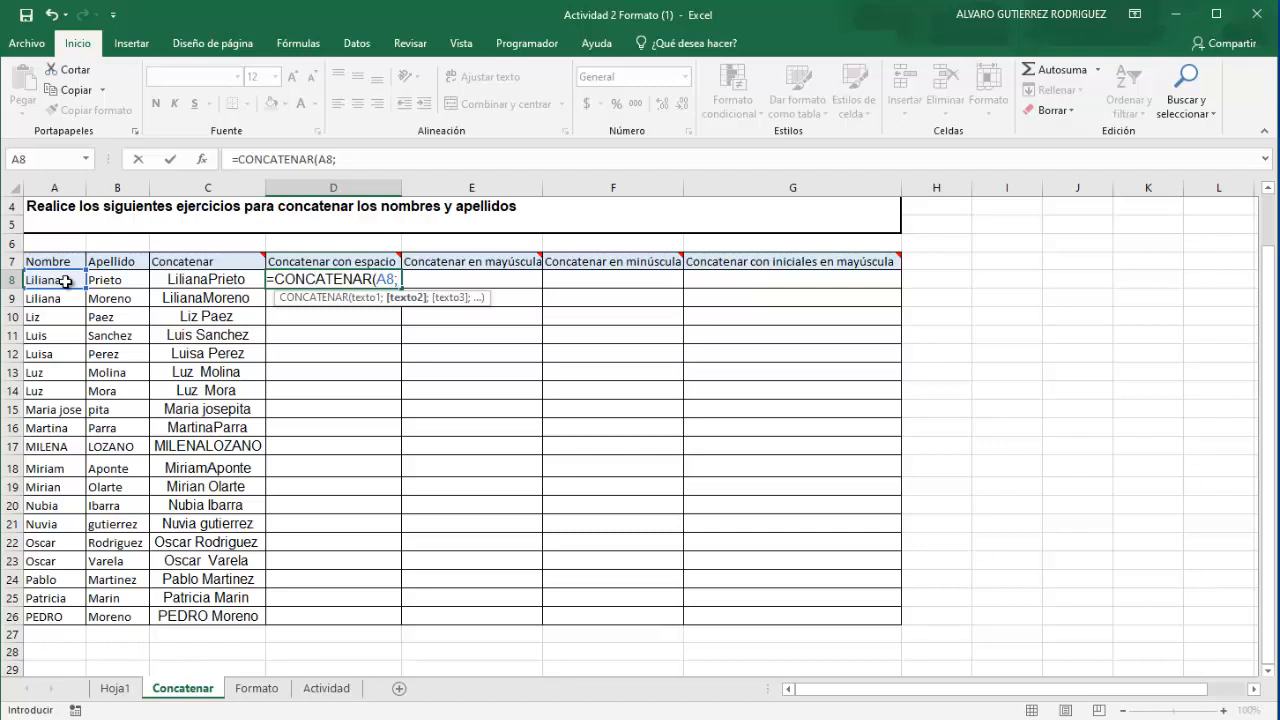
type("\" \"")
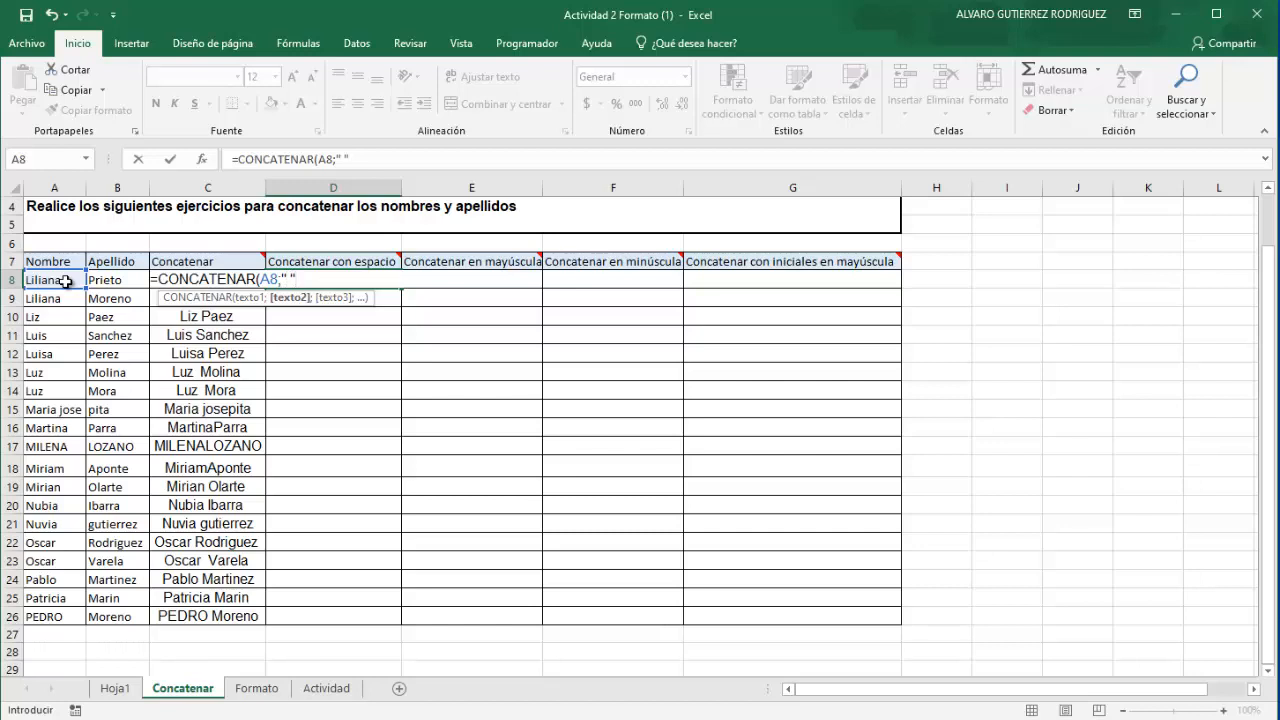
type("\";")
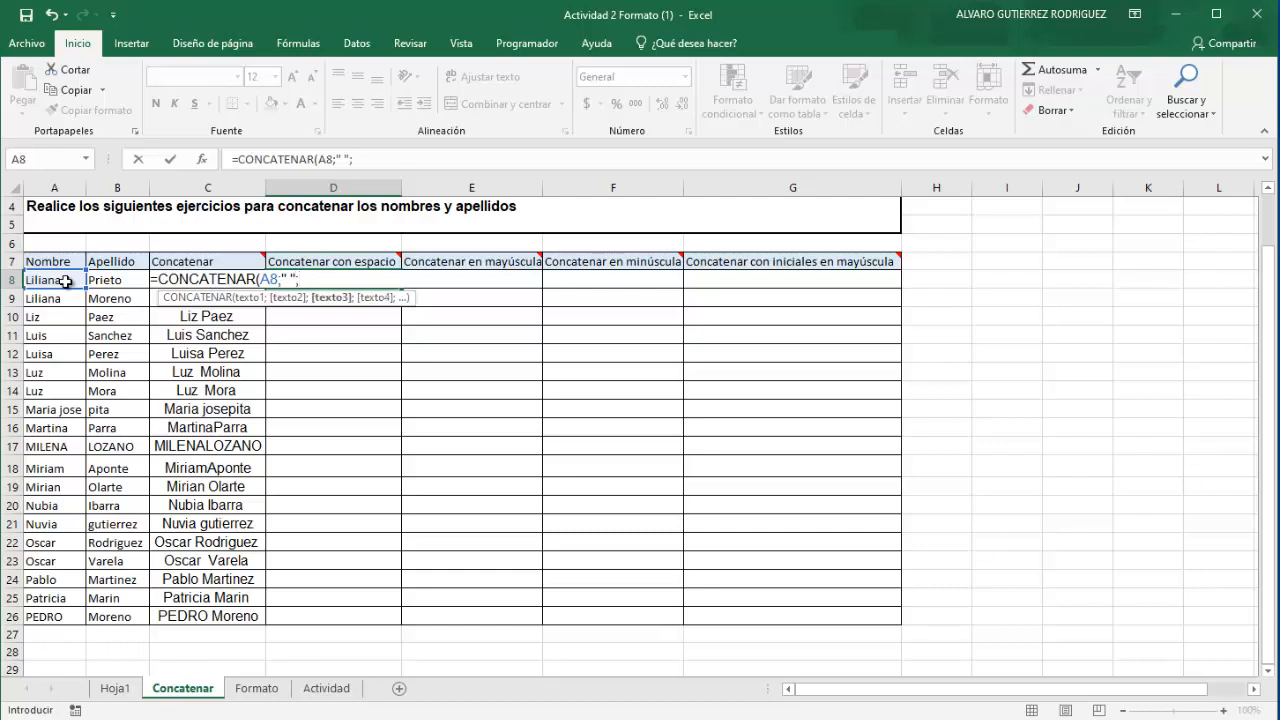
left_click(114, 280)
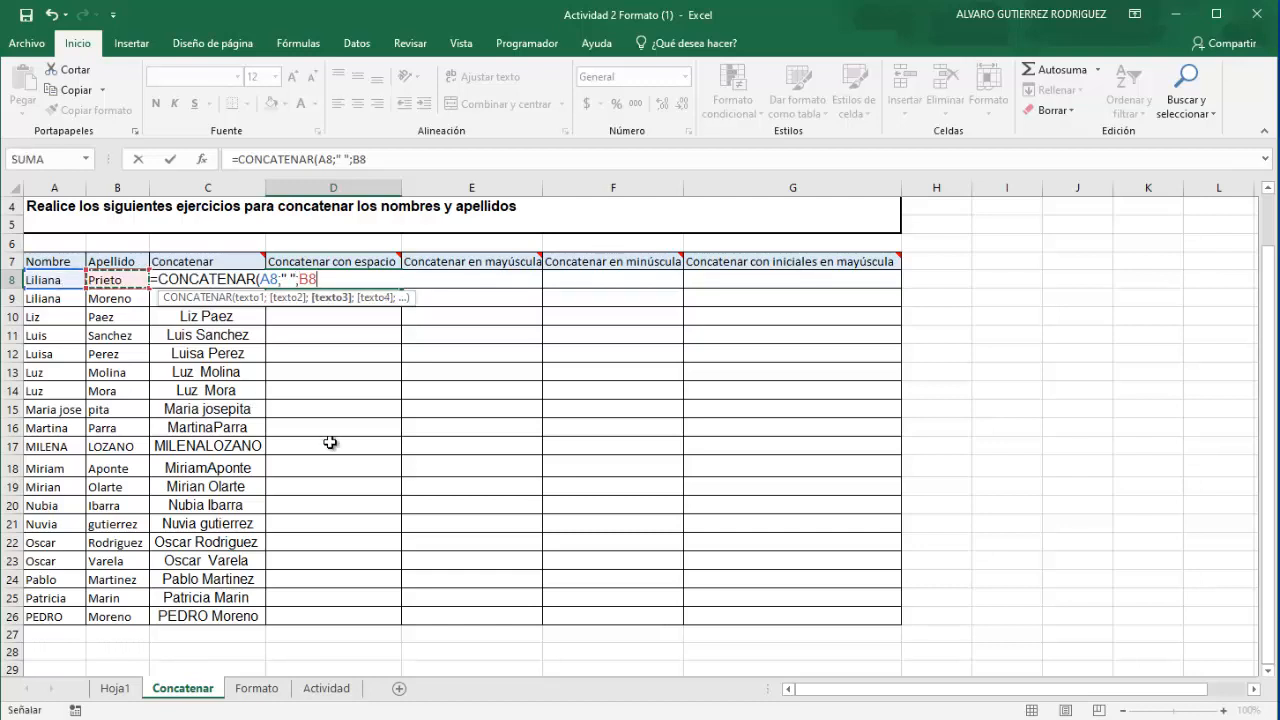
type(")")
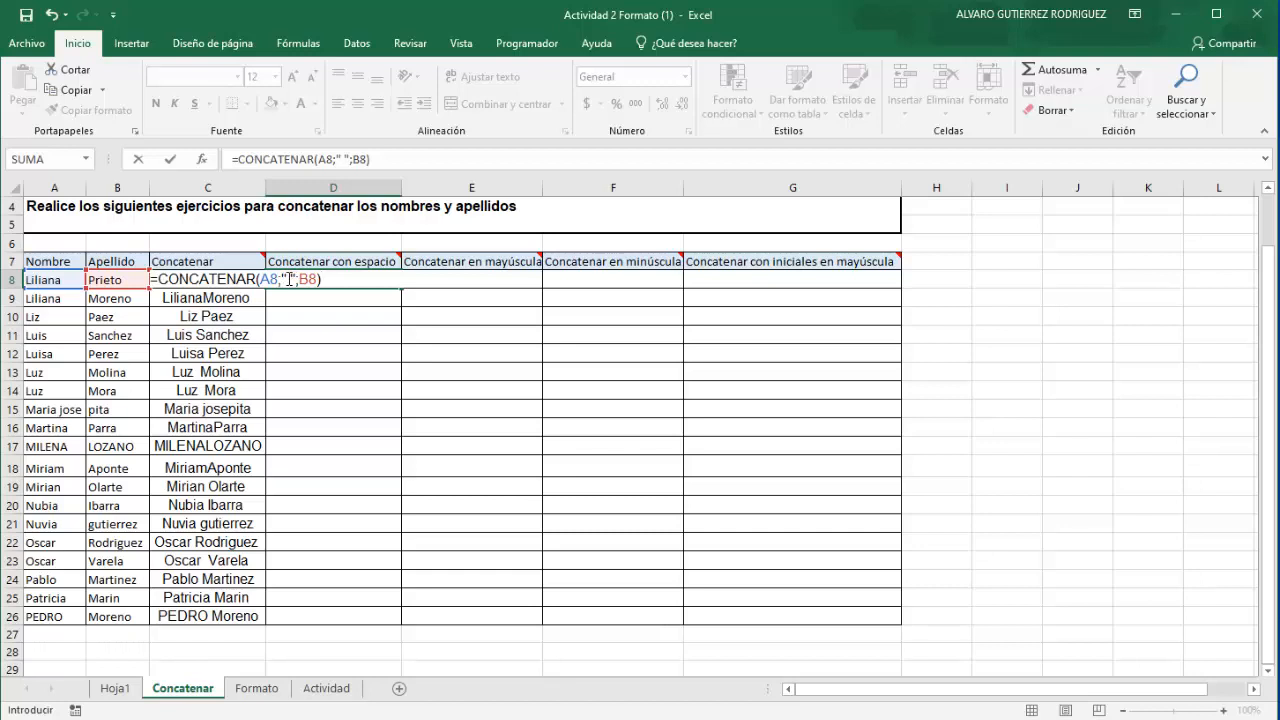
key("Return")
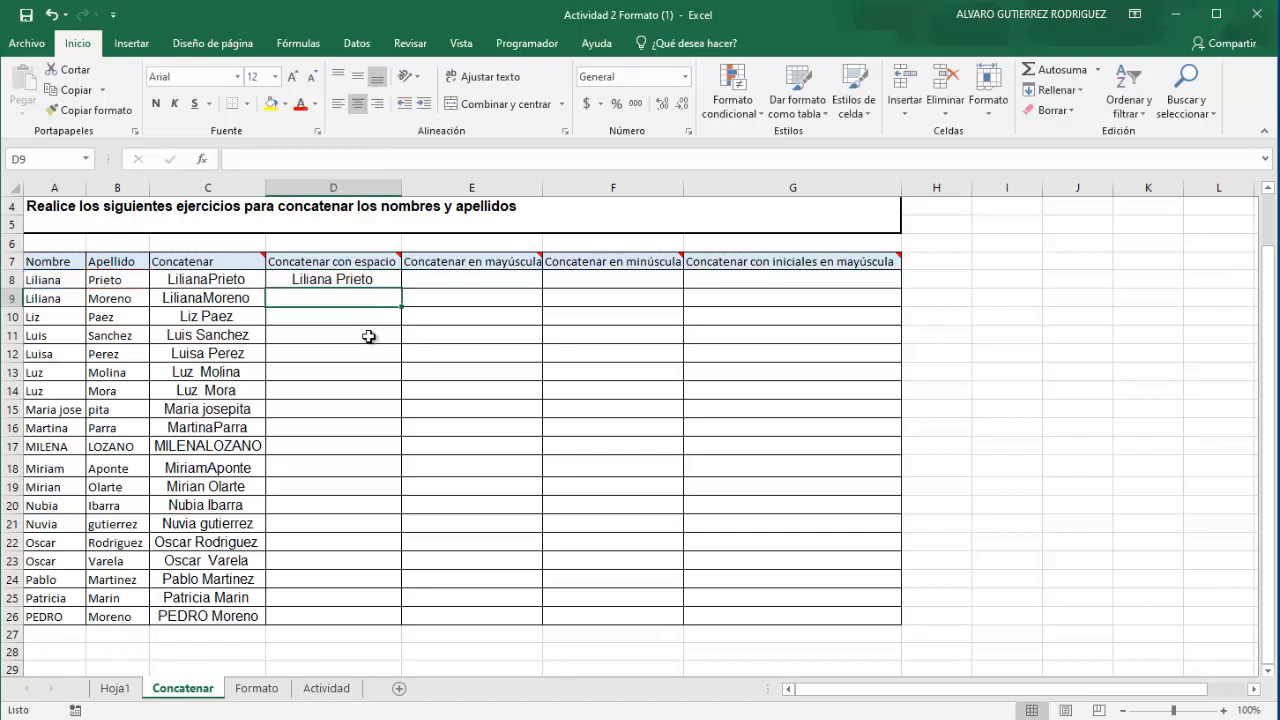
Fill the Concatenar con espacio formula in D8 down through D26
left_click(230, 280)
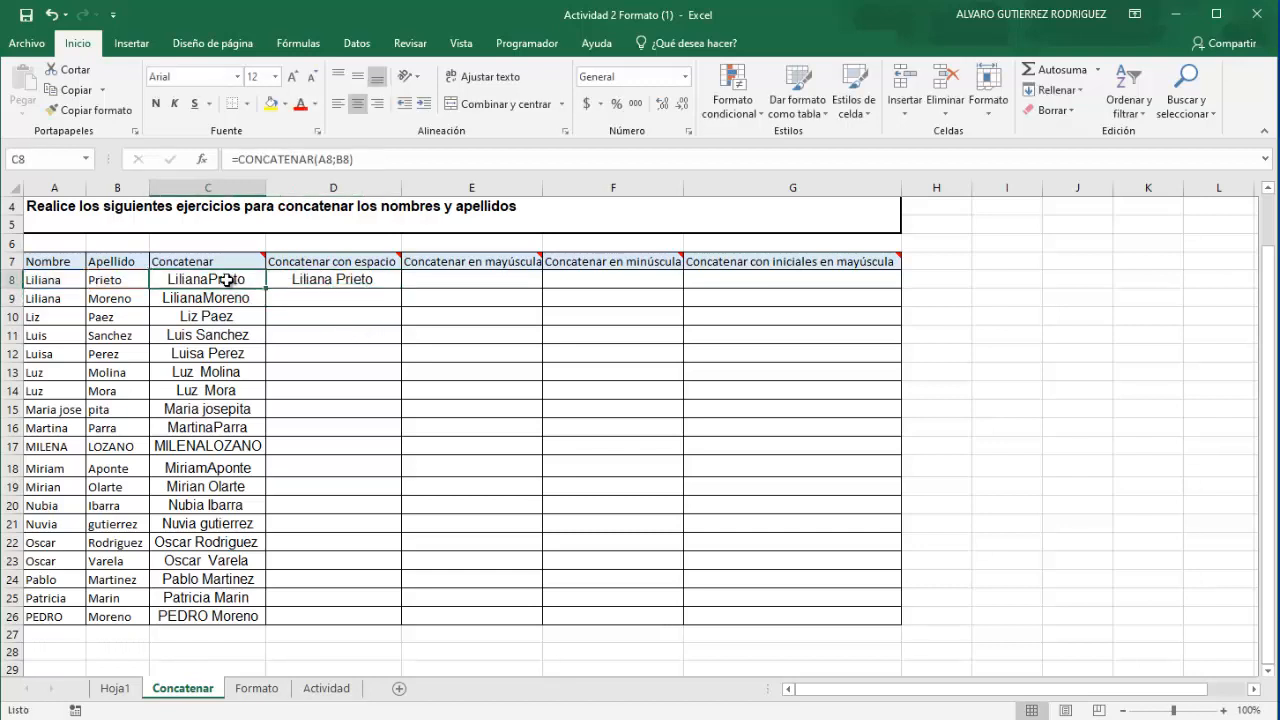
left_click(333, 280)
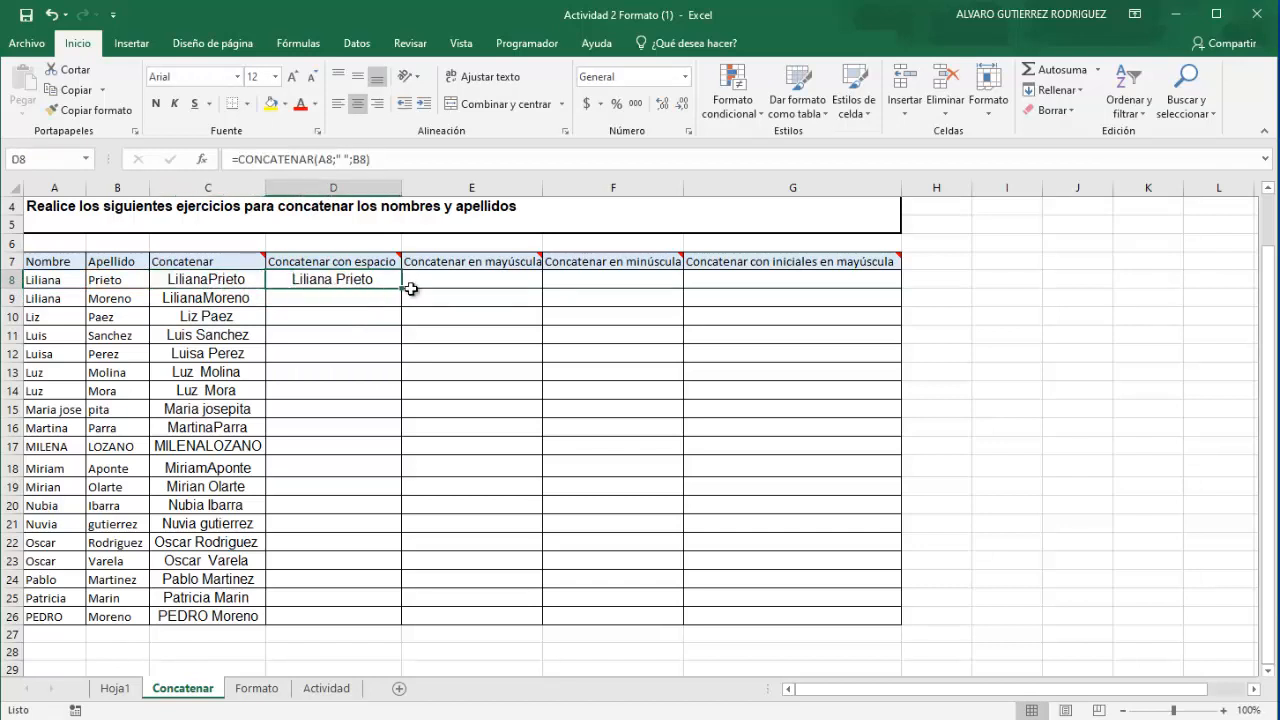
double_click(401, 288)
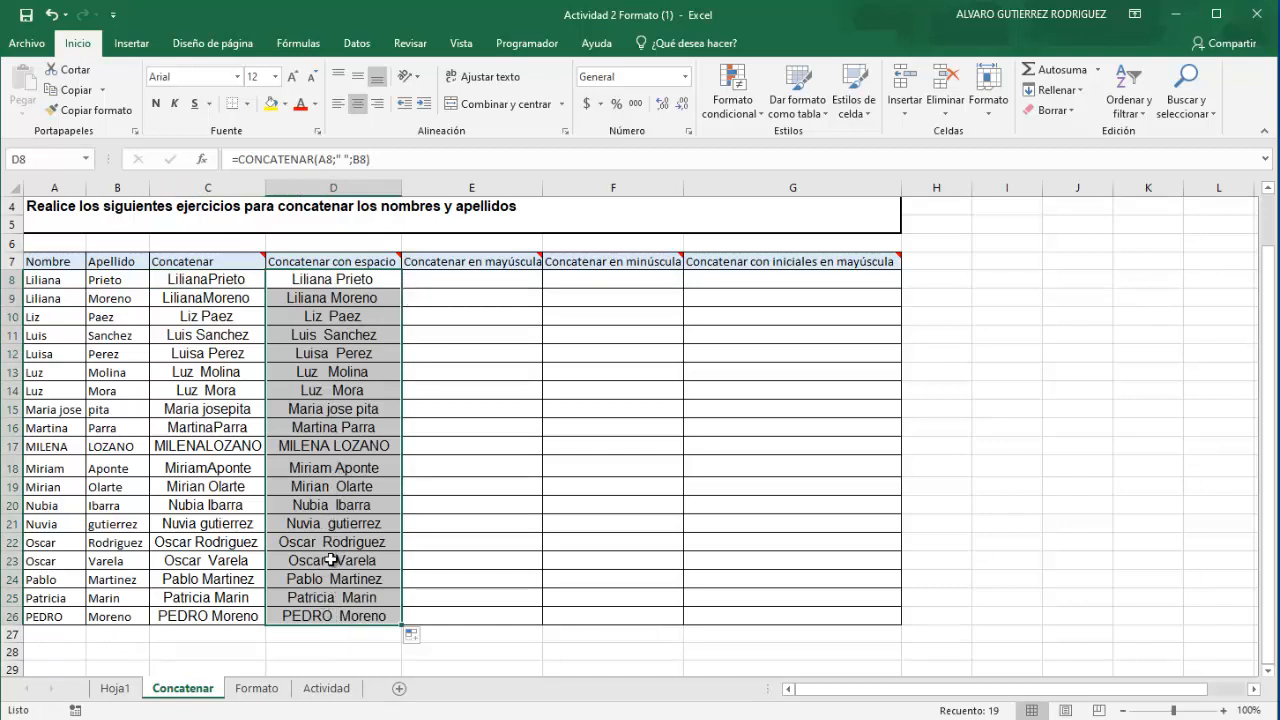
Remove the trailing space from the first name in A23
left_click(66, 563)
double_click(66, 563)
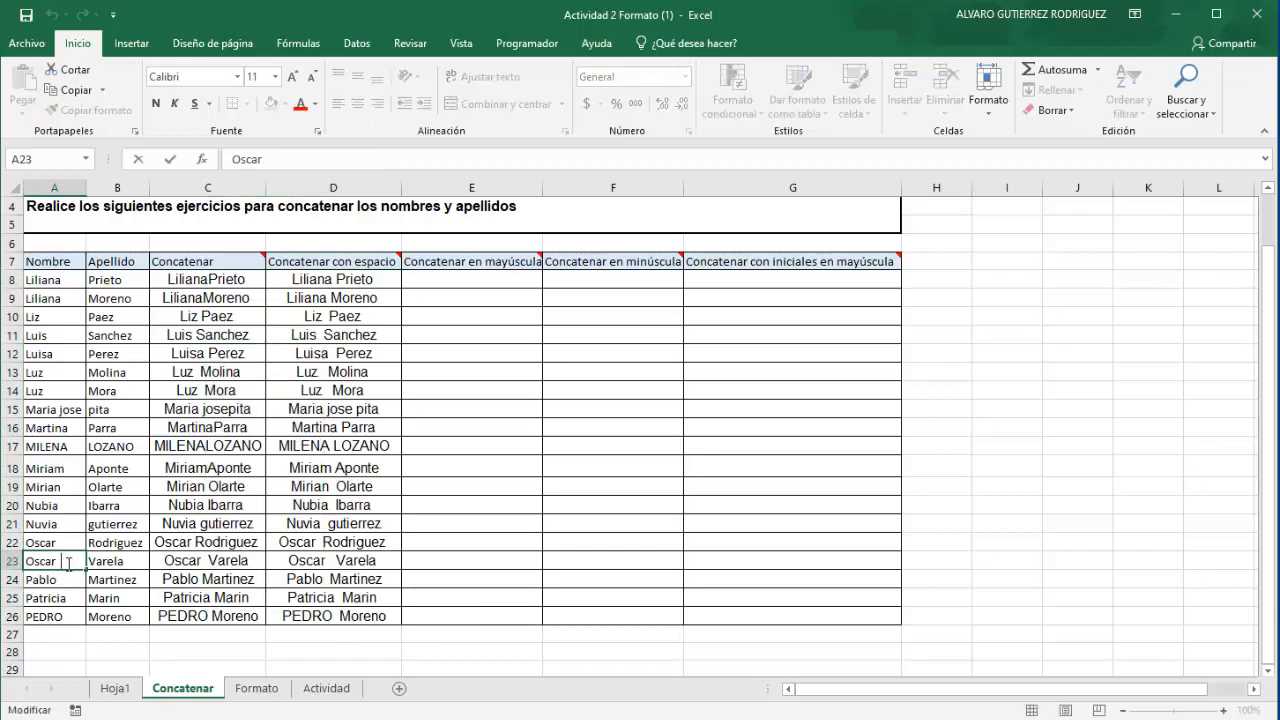
key("BackSpace")
left_click(106, 598)
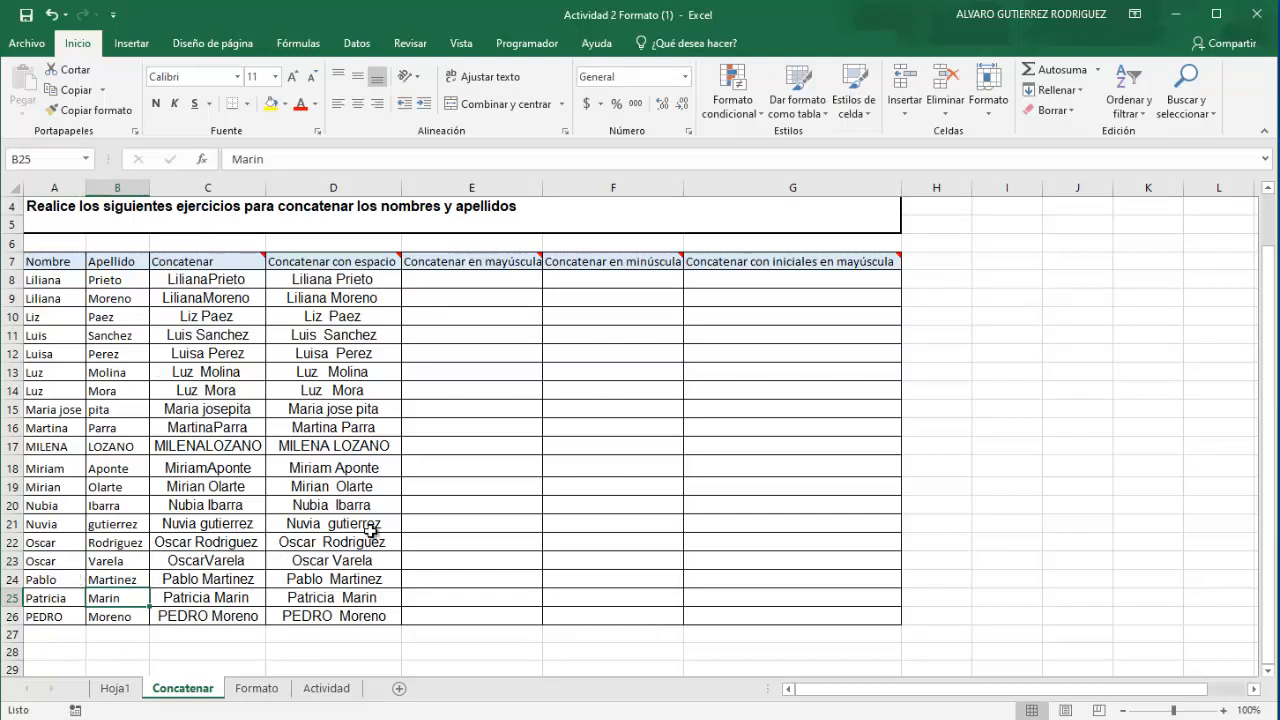
Enter =MAYUSC(CONCATENAR(A8;" ";B8)) in E8 to join the first row's Nombre and Apellido in uppercase
left_click(502, 261)
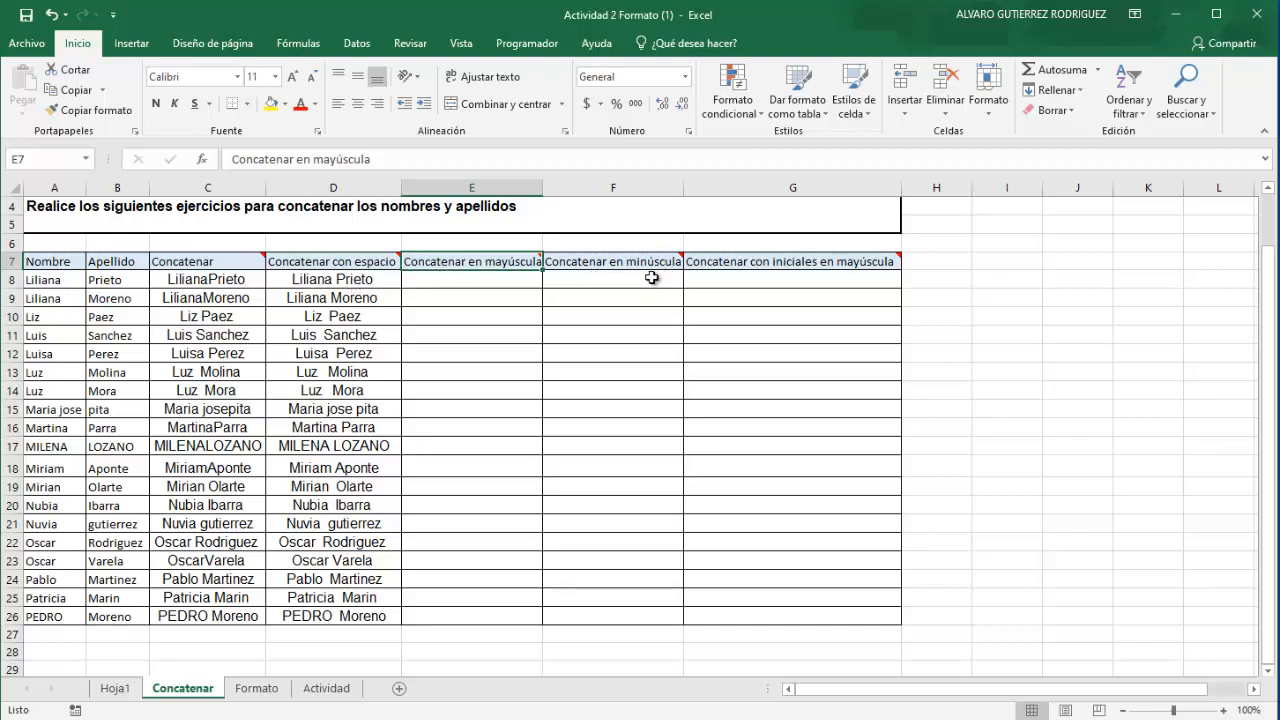
mouse_move(649, 262)
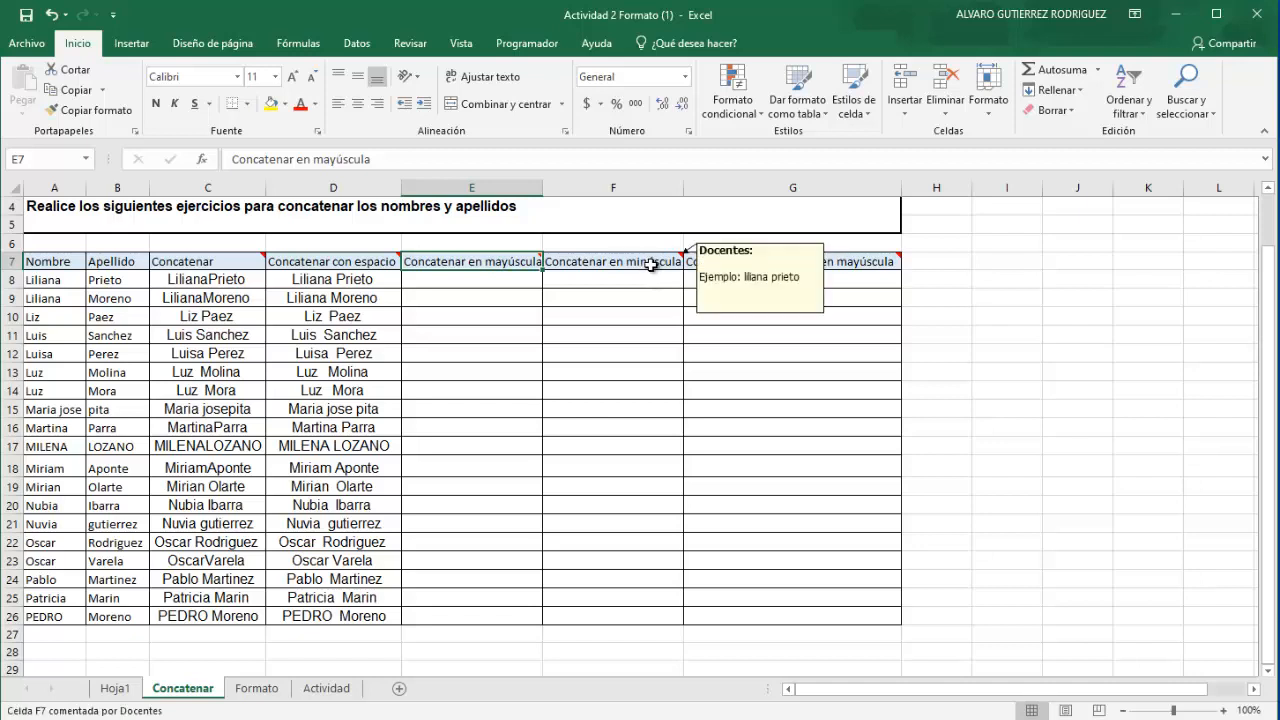
mouse_move(836, 265)
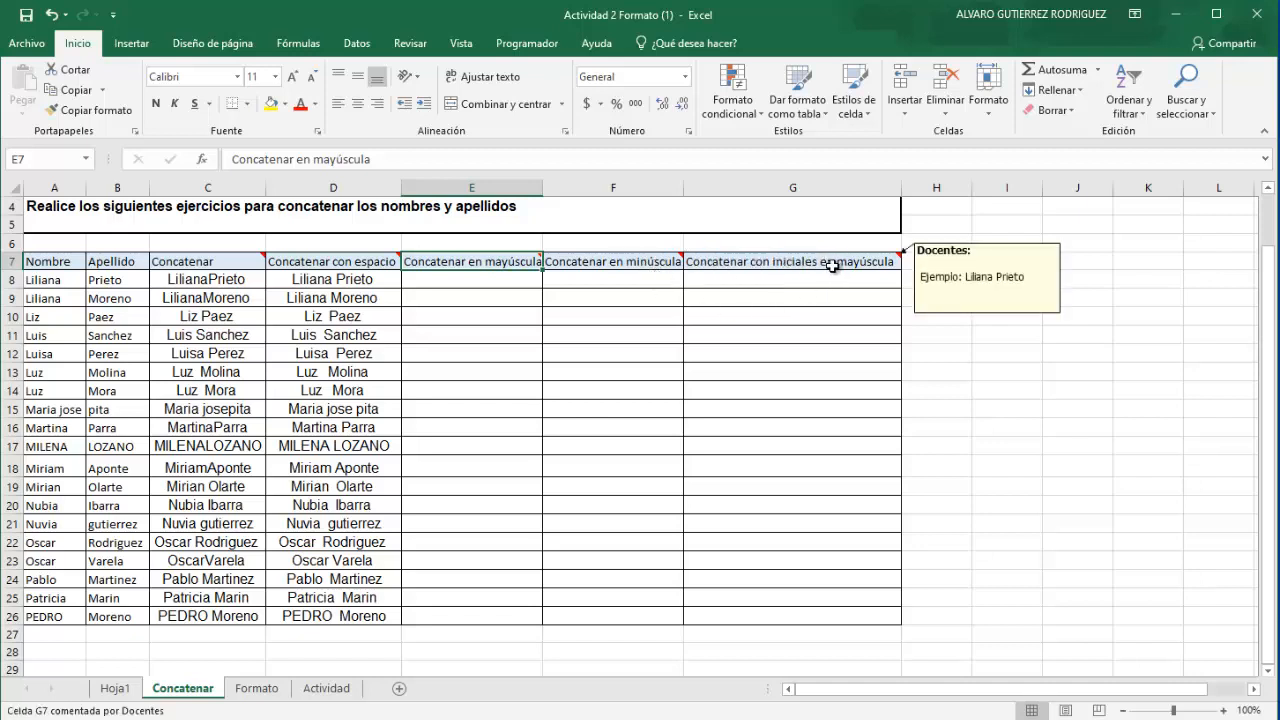
left_click(495, 283)
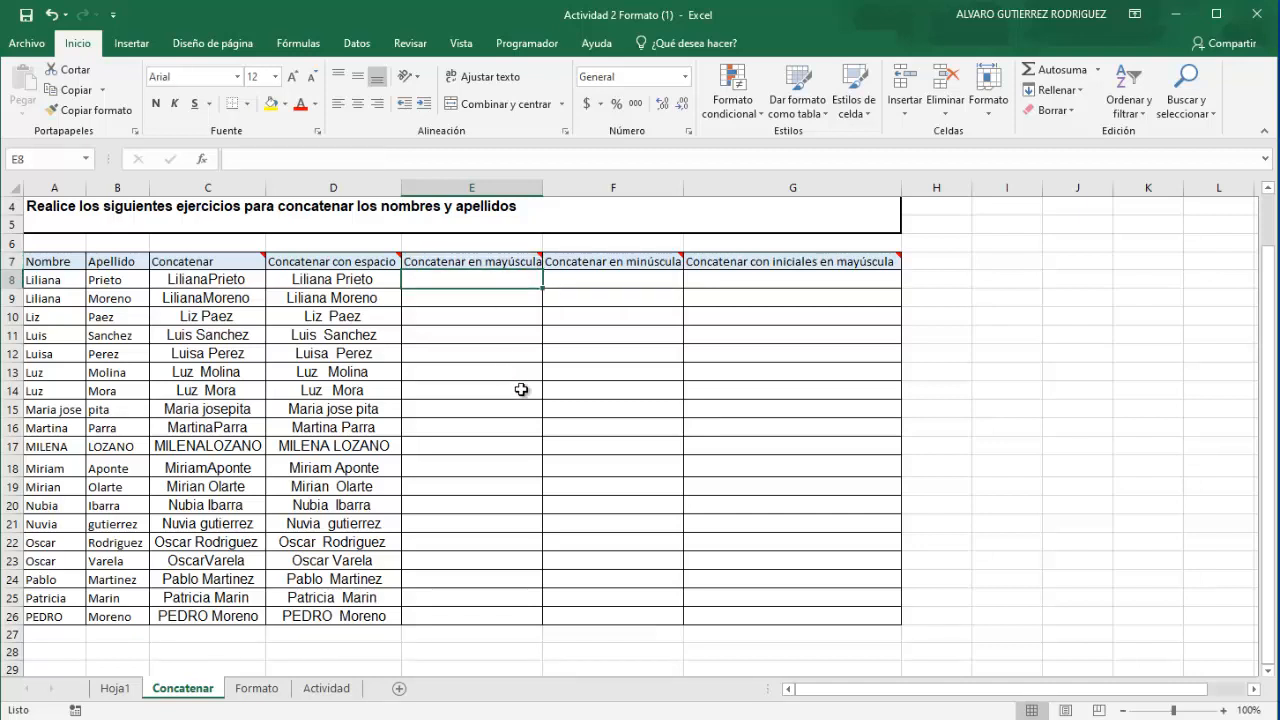
type("=")
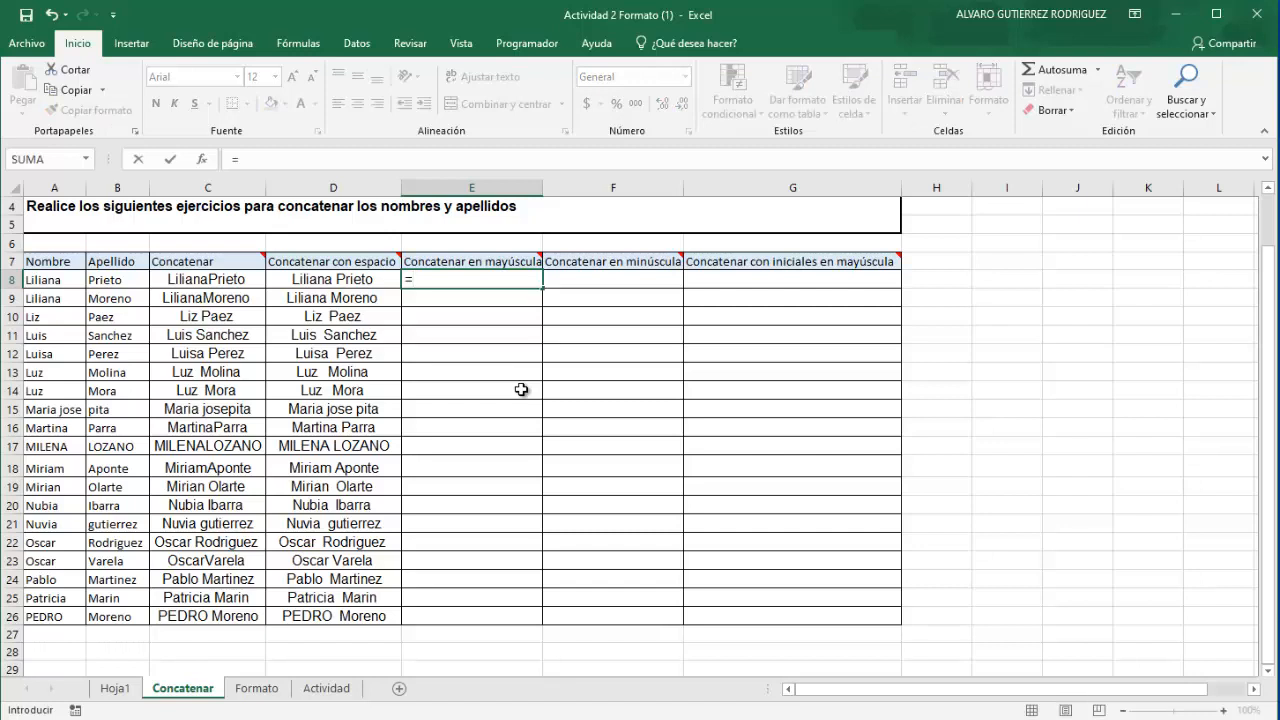
type("mayu")
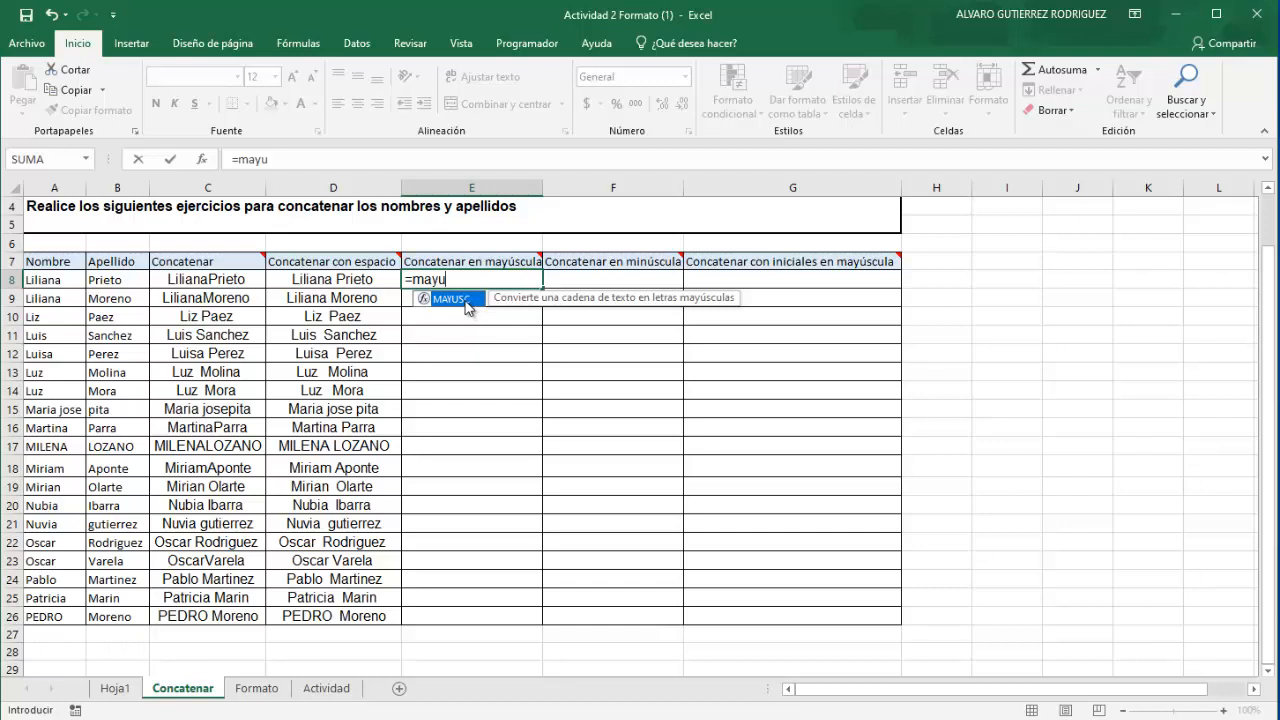
double_click(465, 301)
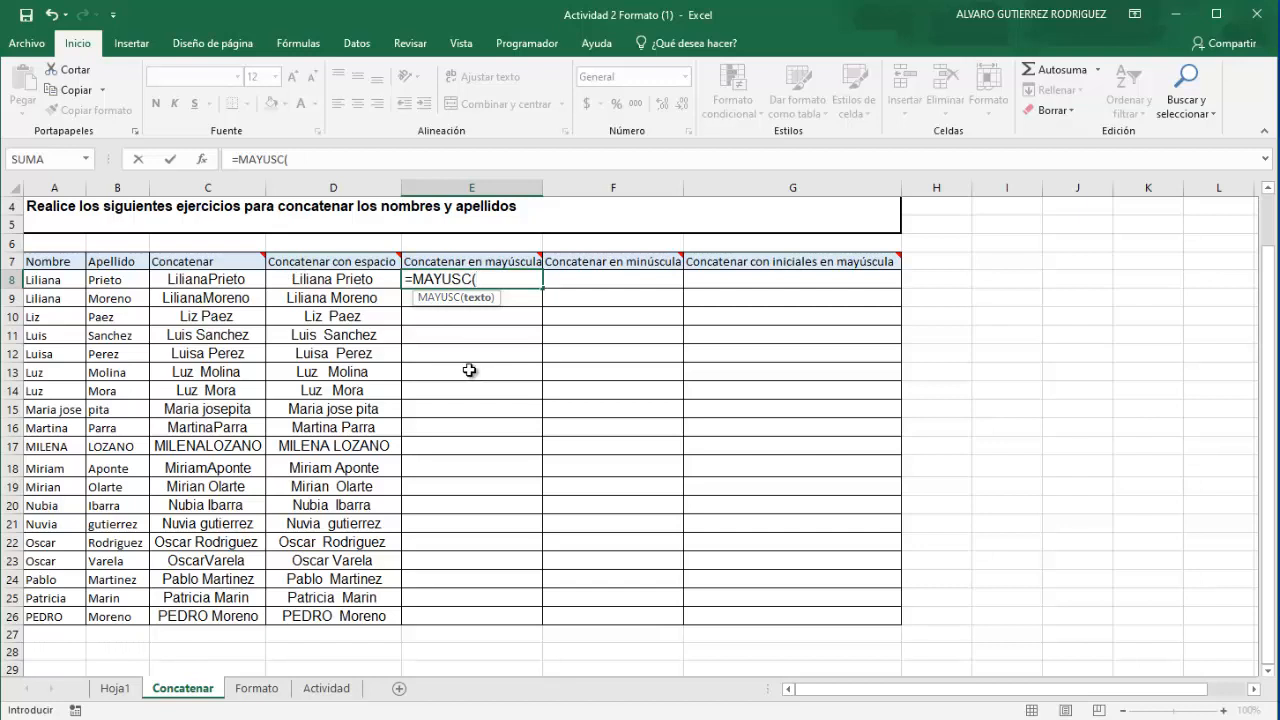
type("conc")
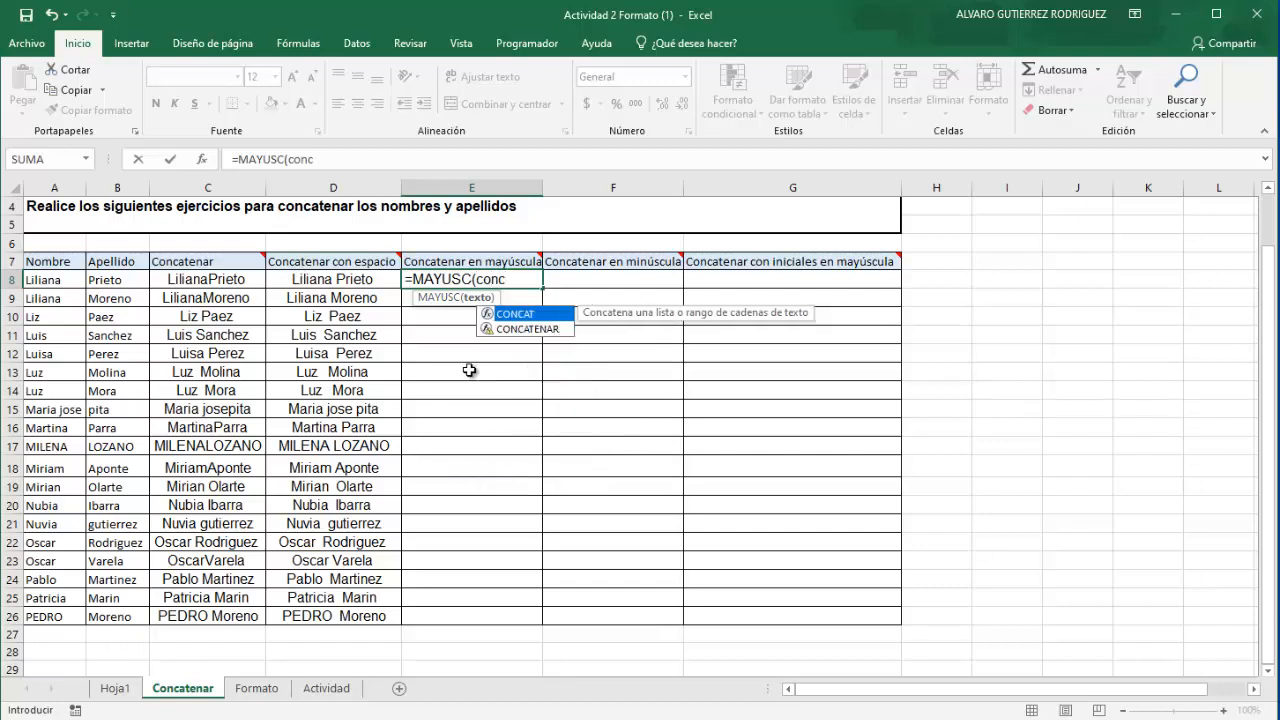
double_click(527, 330)
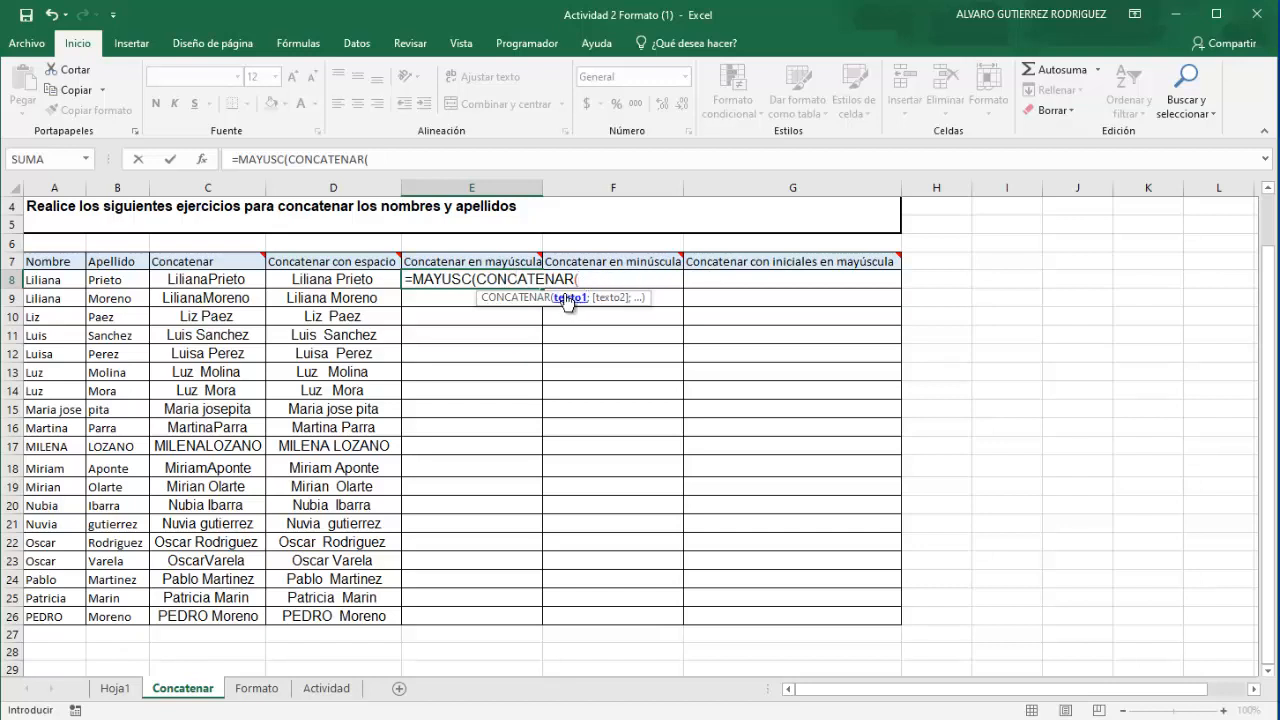
left_click(58, 280)
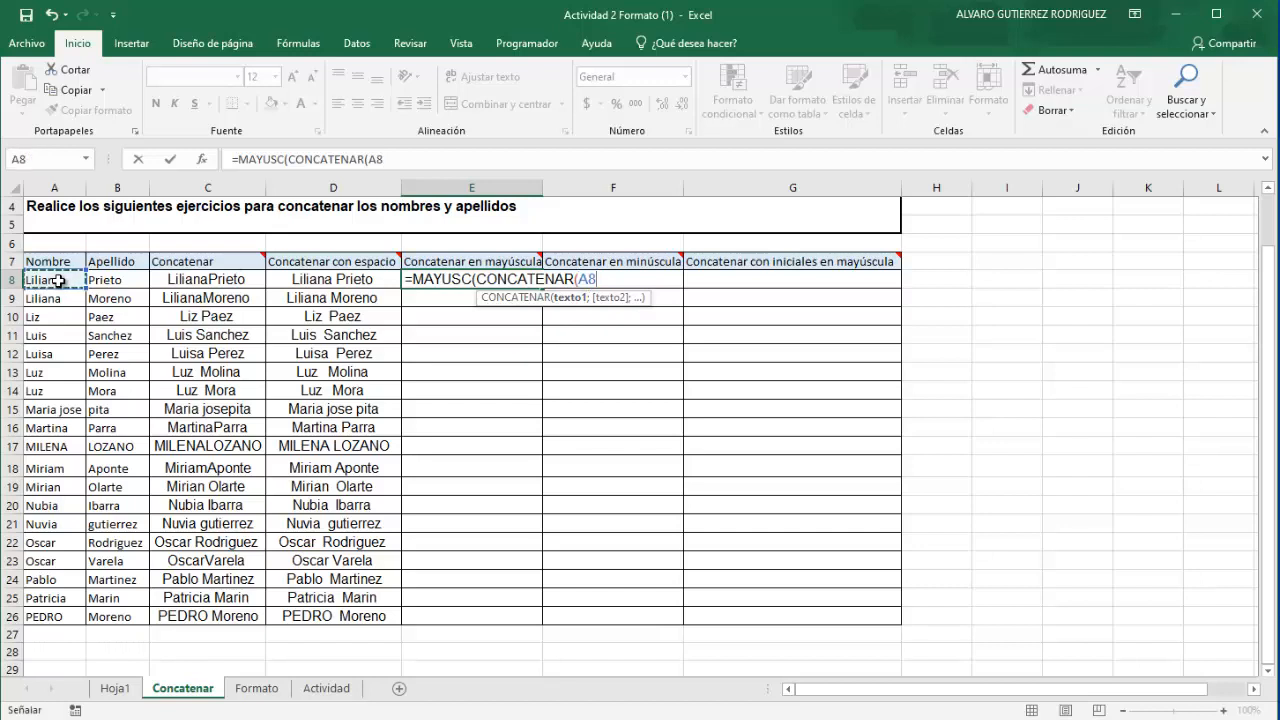
type(";")
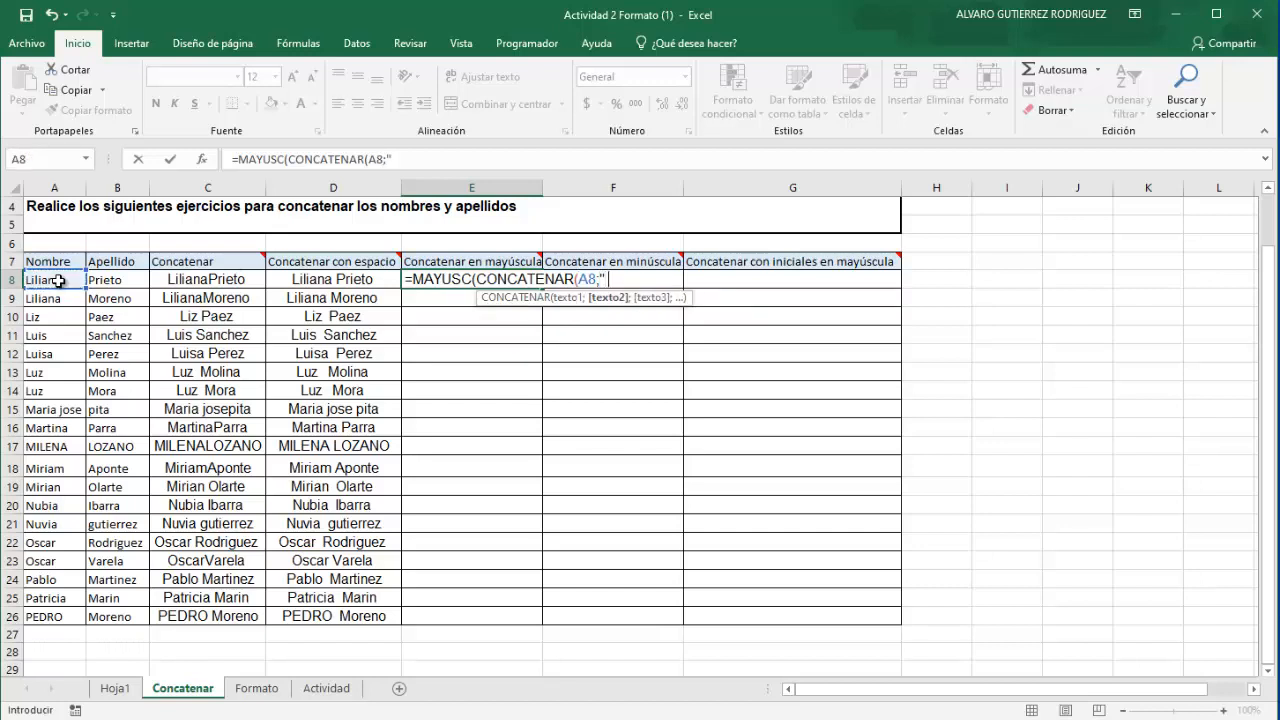
type("\" \";")
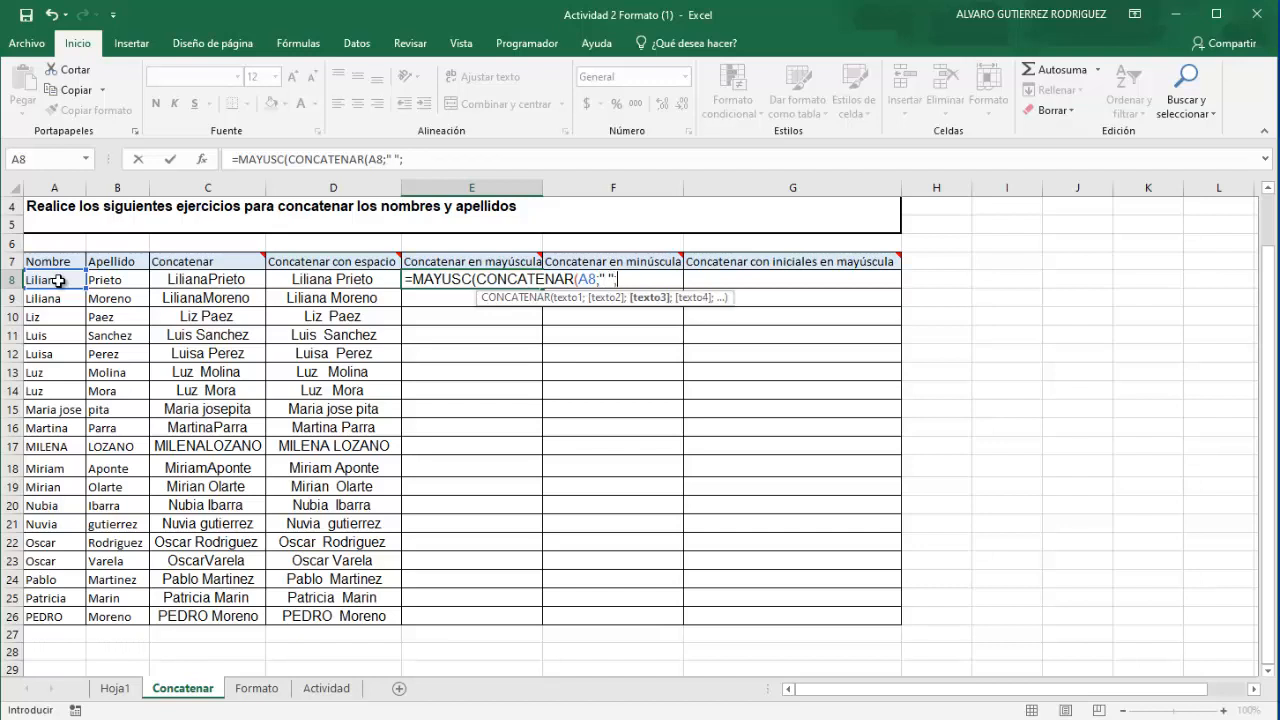
left_click(100, 280)
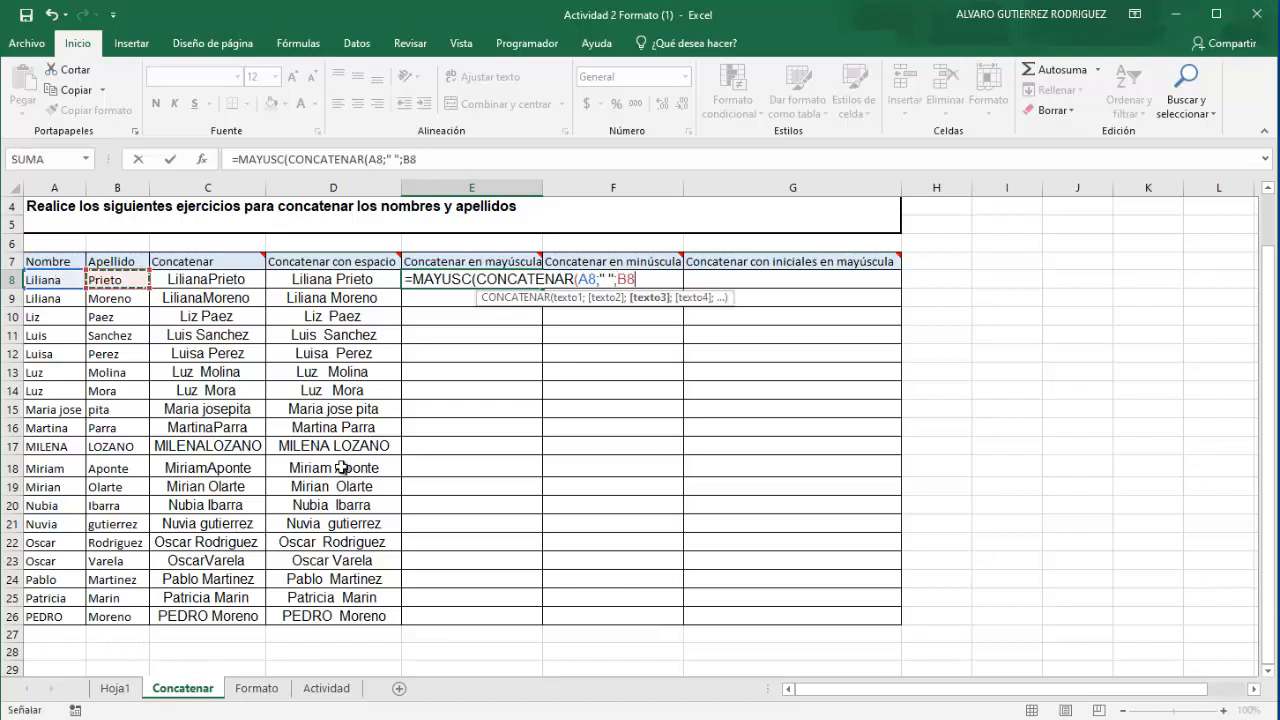
type(")")
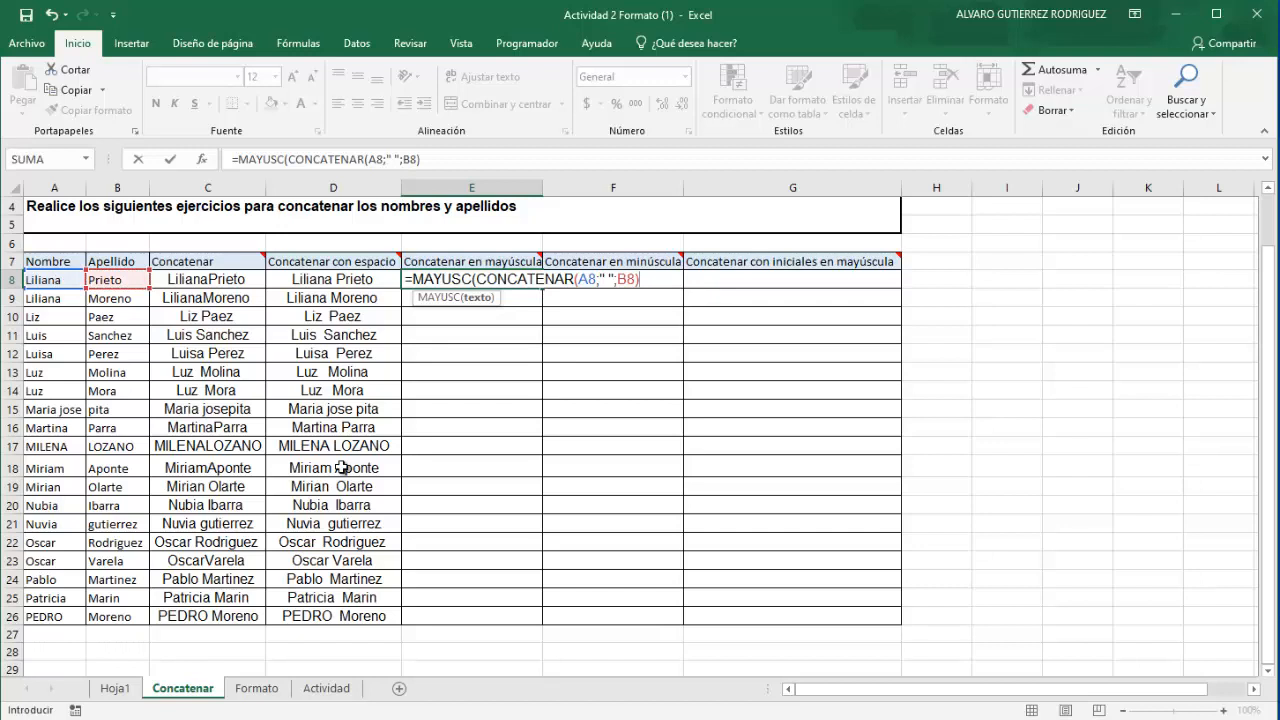
type(")")
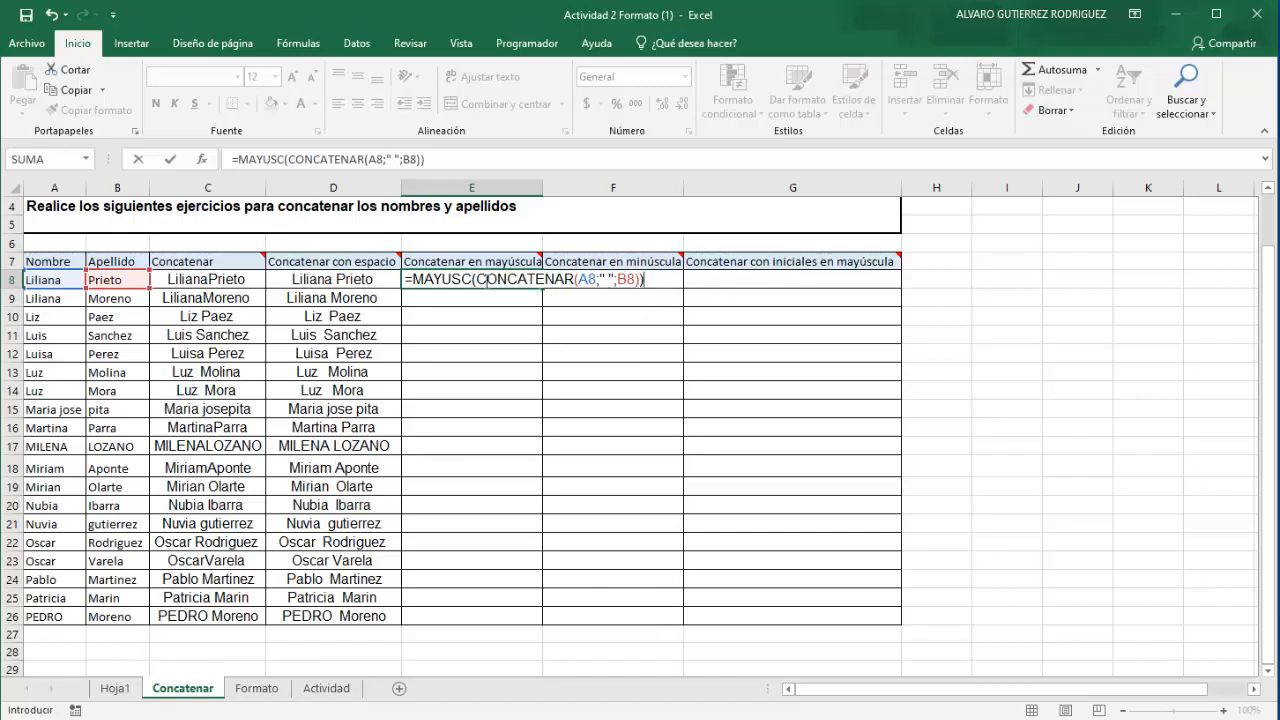
key("Return")
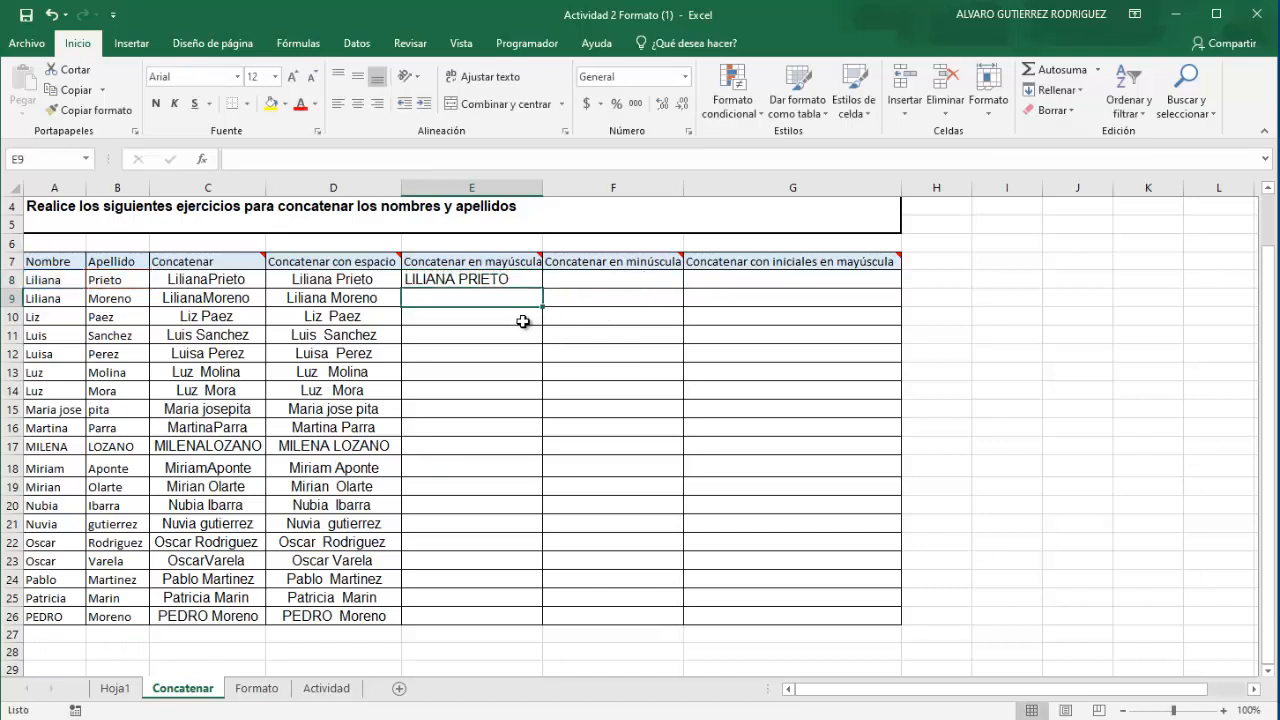
Fill the Concatenar en mayúscula formula in E8 down through E26
left_click(499, 278)
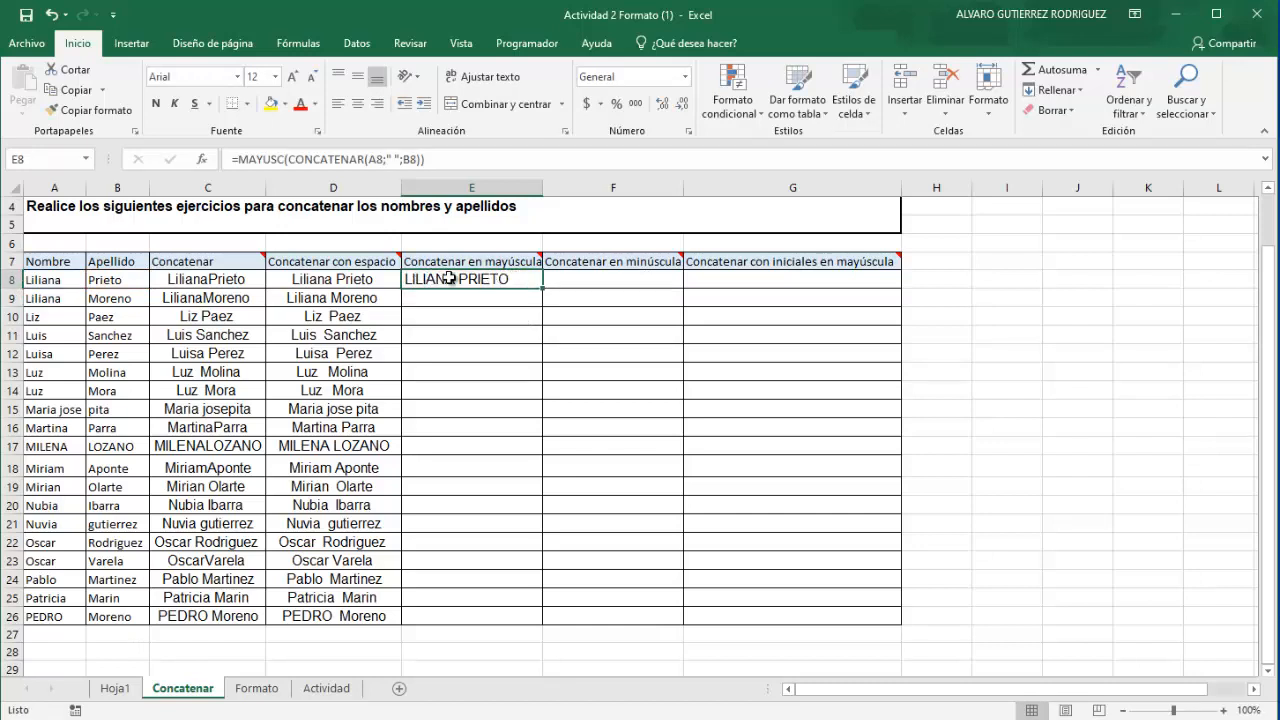
double_click(543, 288)
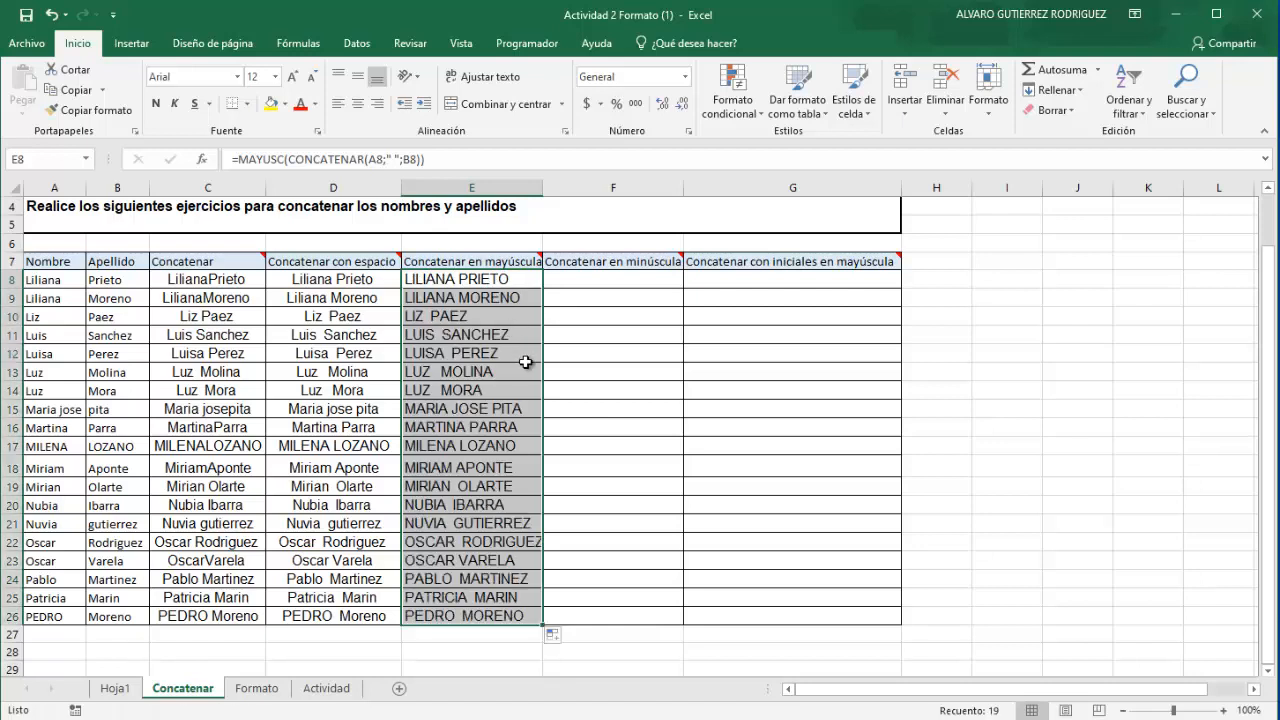
Autofit the width of column E and center the uppercase names in E8:E26
double_click(542, 188)
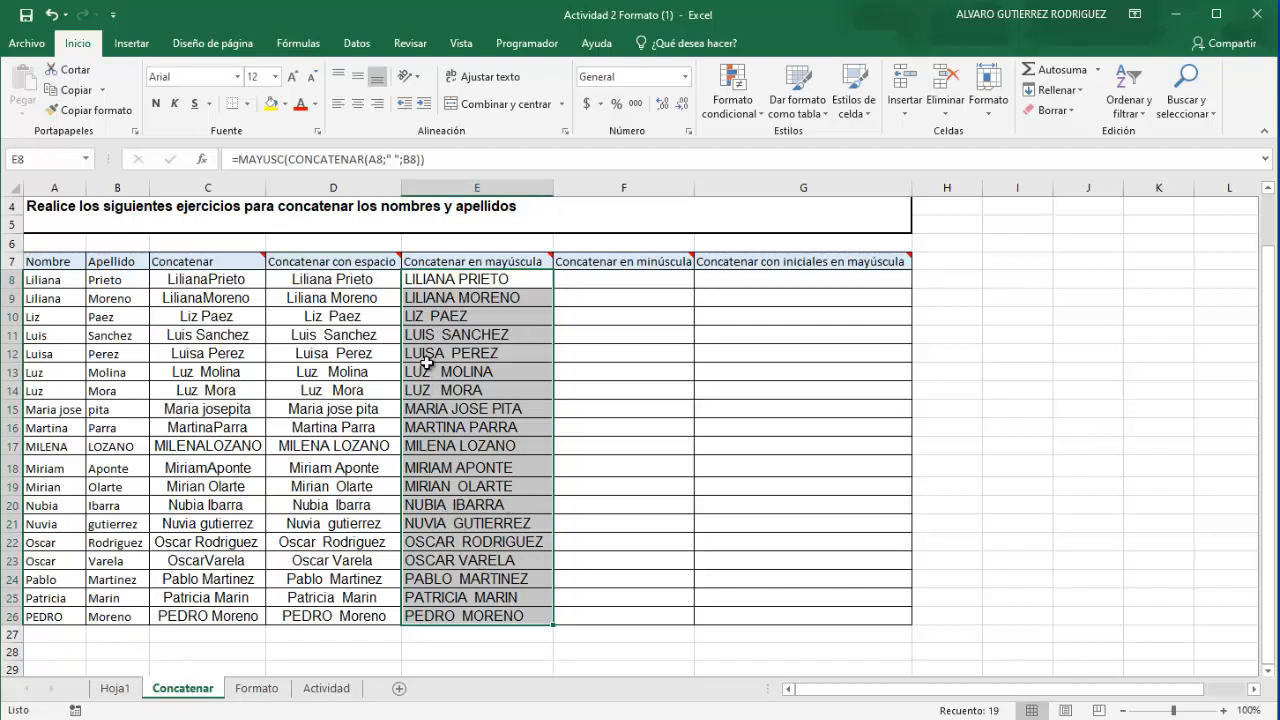
left_click(358, 108)
left_click(591, 371)
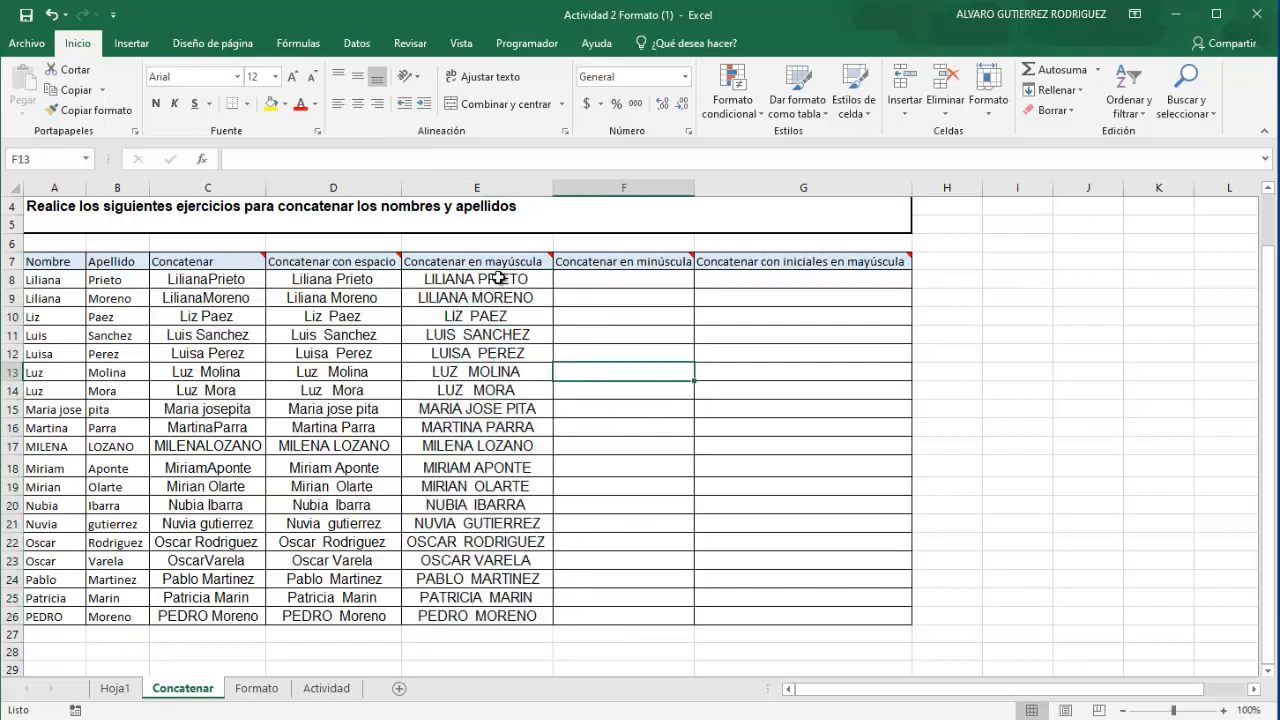
Enter the partial formula =minu in F8 under Concatenar en minúscula
left_click(612, 280)
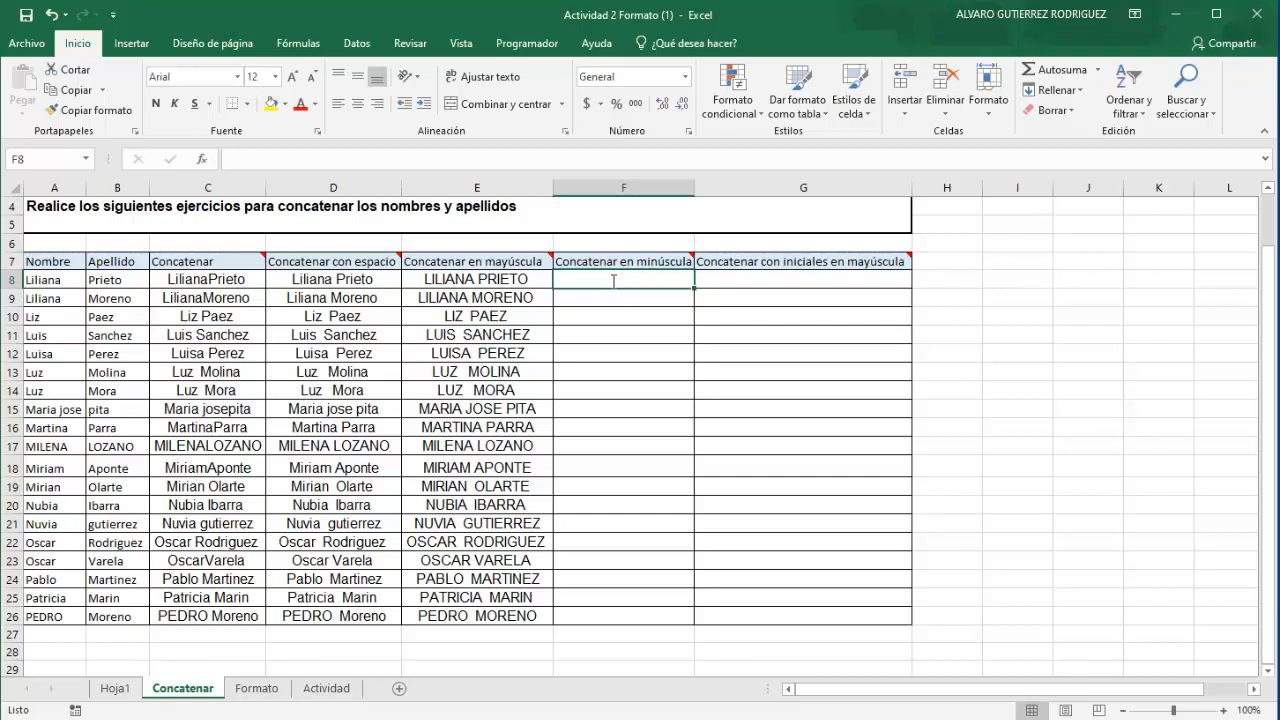
type("=minu")
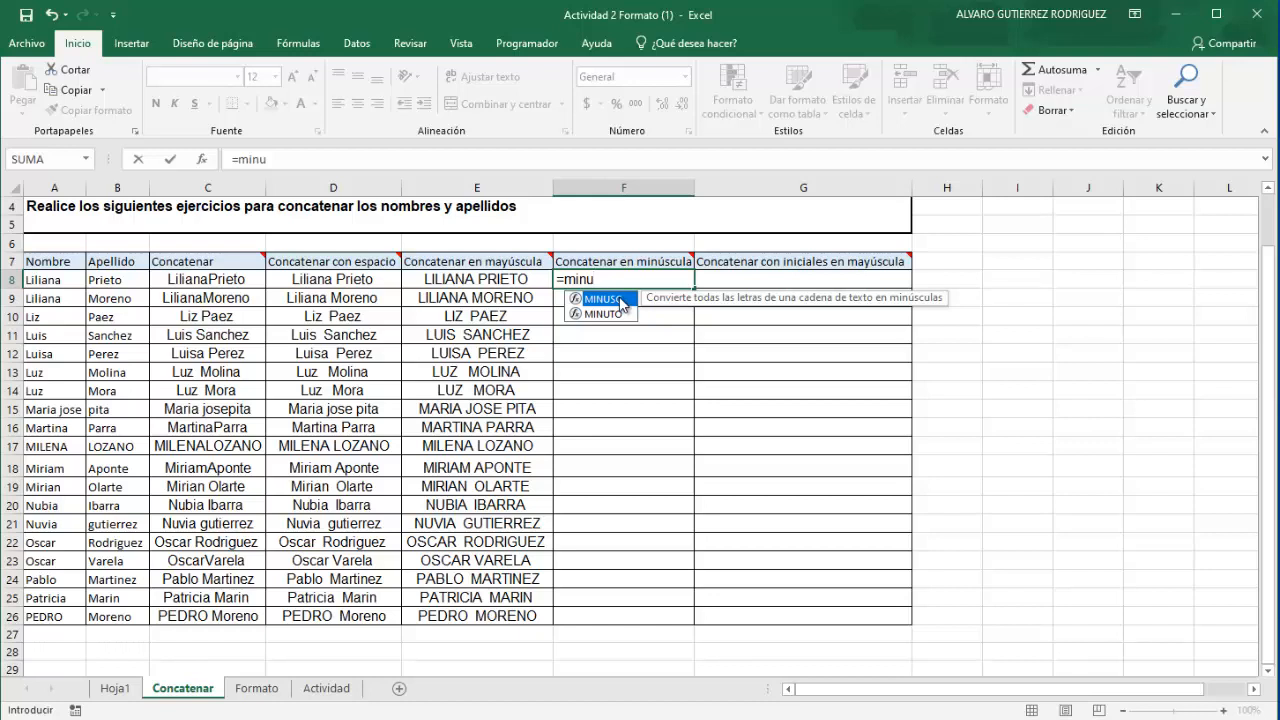
left_click(652, 372)
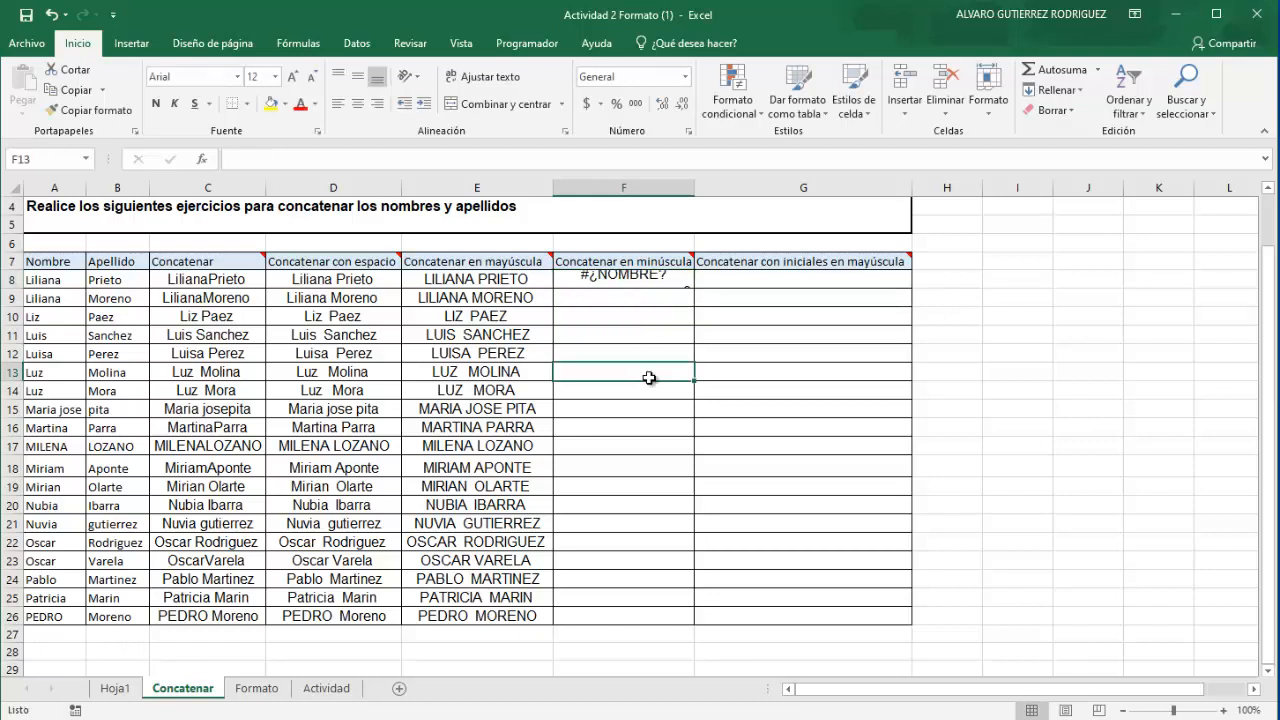
Enter the partial formula =nom in G8 under Concatenar con iniciales en mayúscula
left_click(713, 284)
double_click(713, 284)
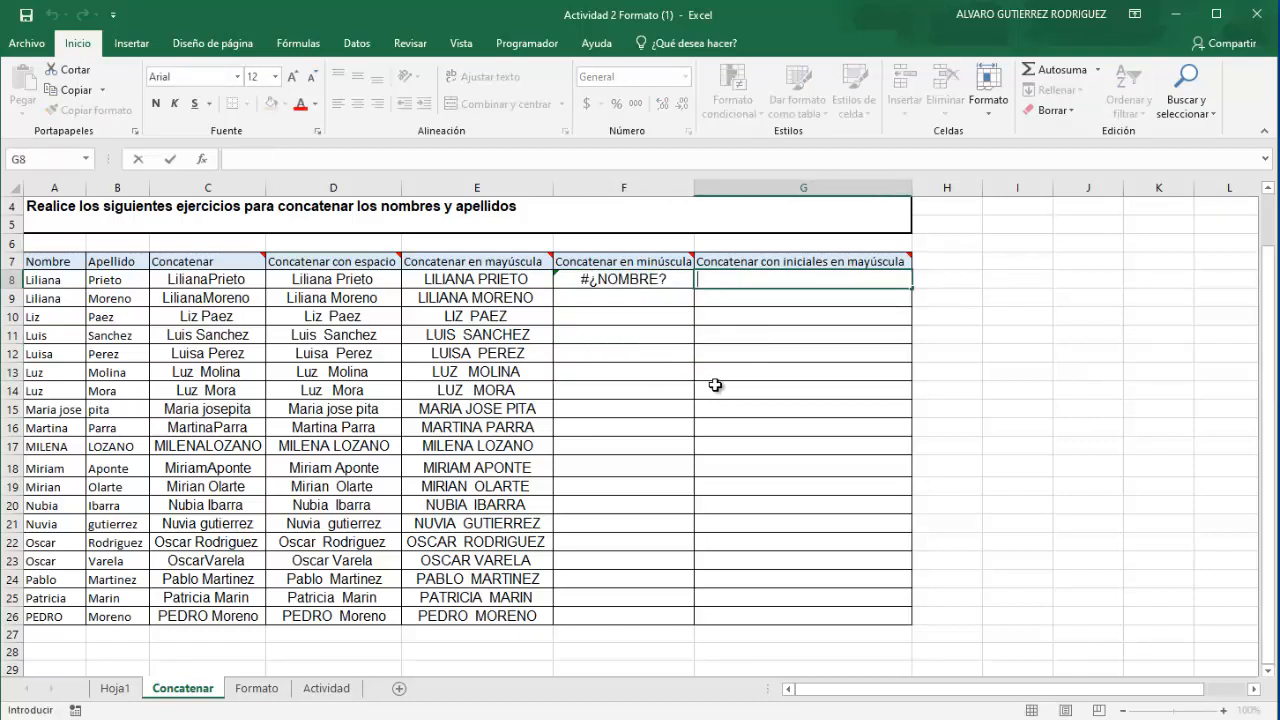
type("=nom")
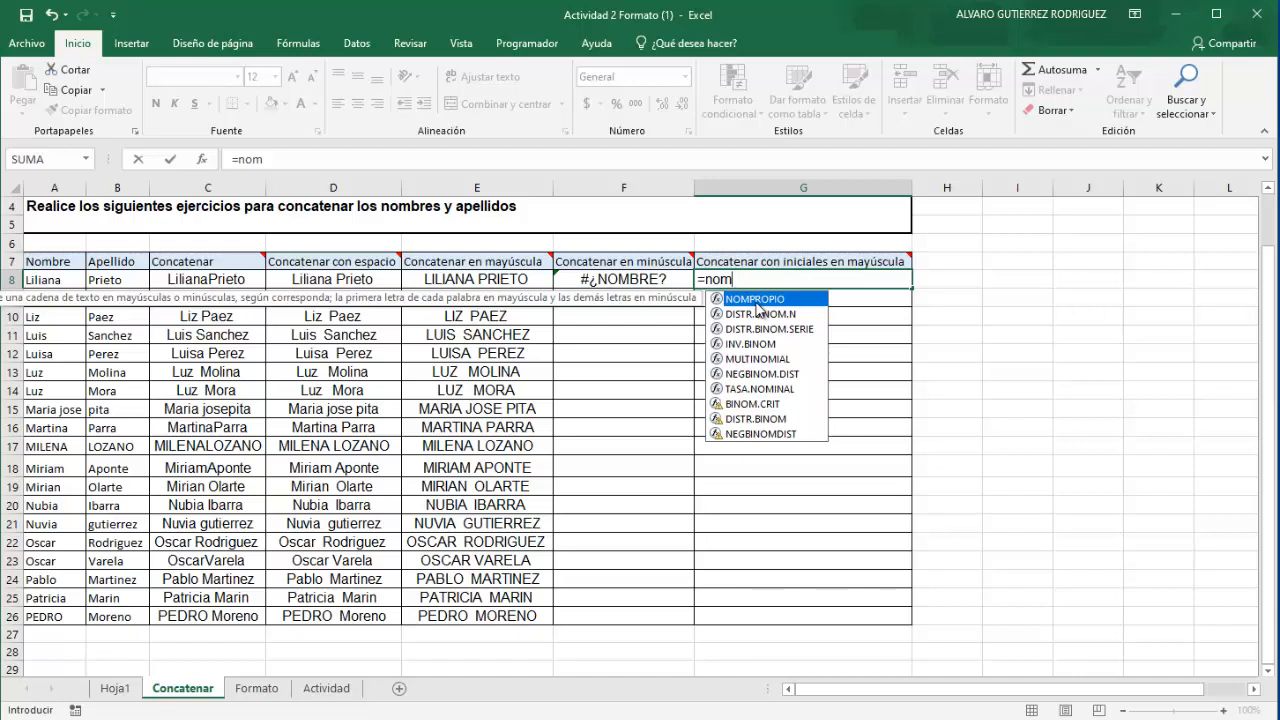
left_click(592, 565)
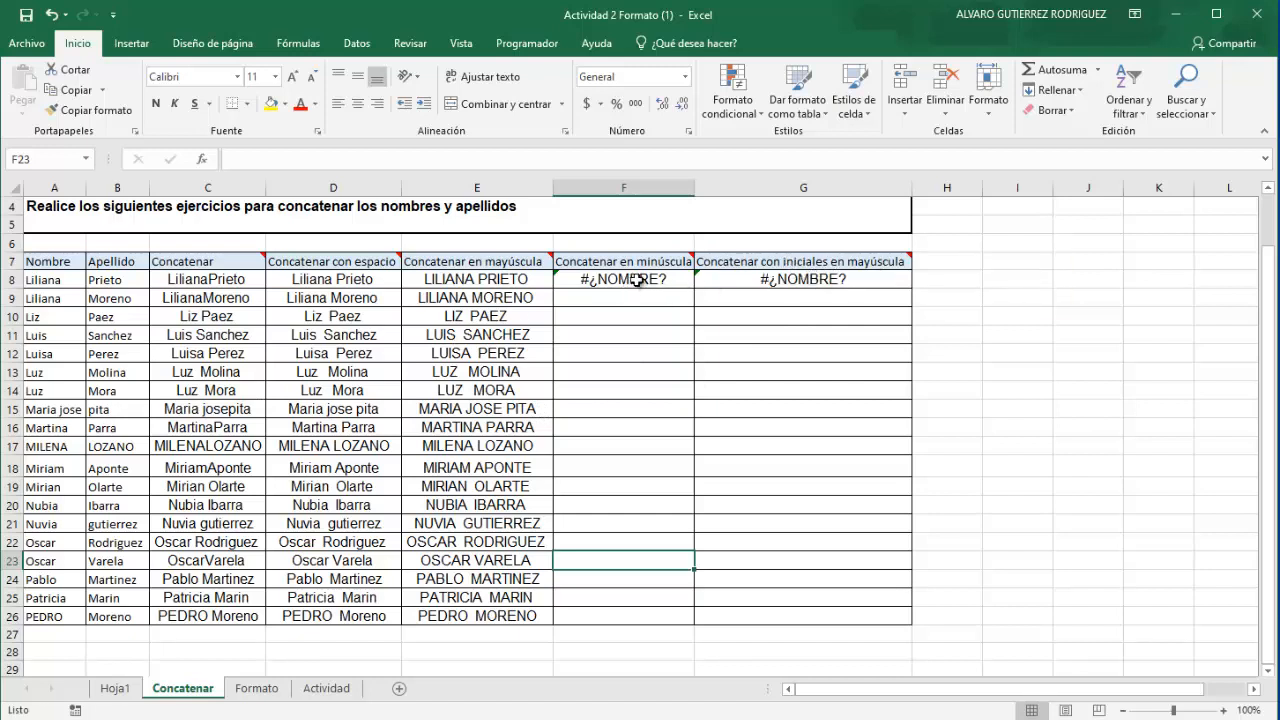
left_click(636, 280)
left_click(806, 280)
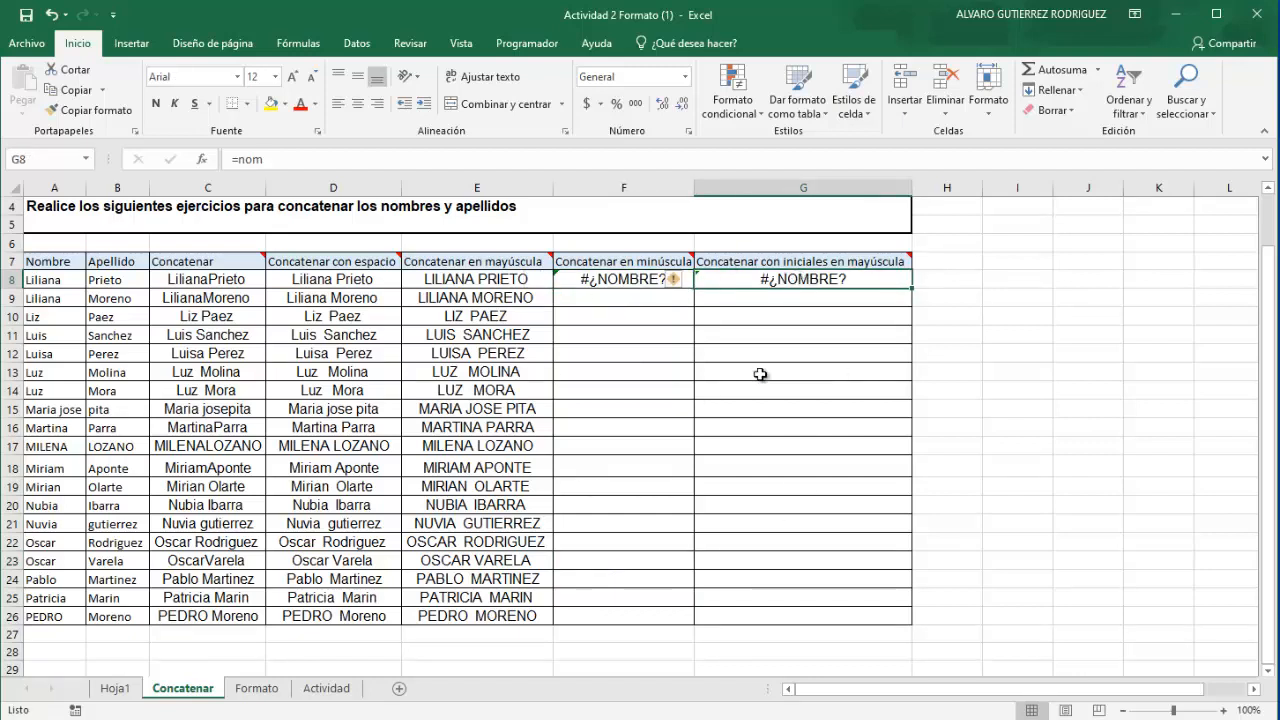
On the Formato sheet, apply a thick outside border to H8:M32, beside the Factura Comercial sample
left_click(260, 689)
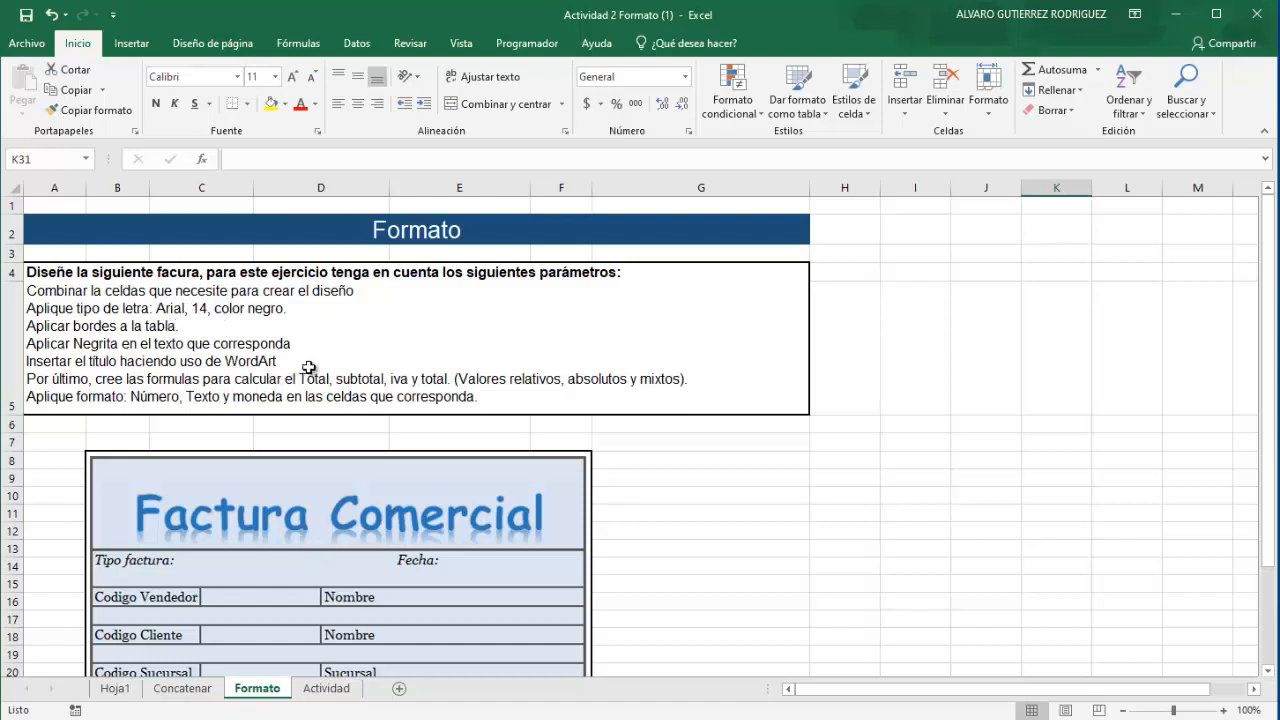
scroll(768, 380, "down", 3)
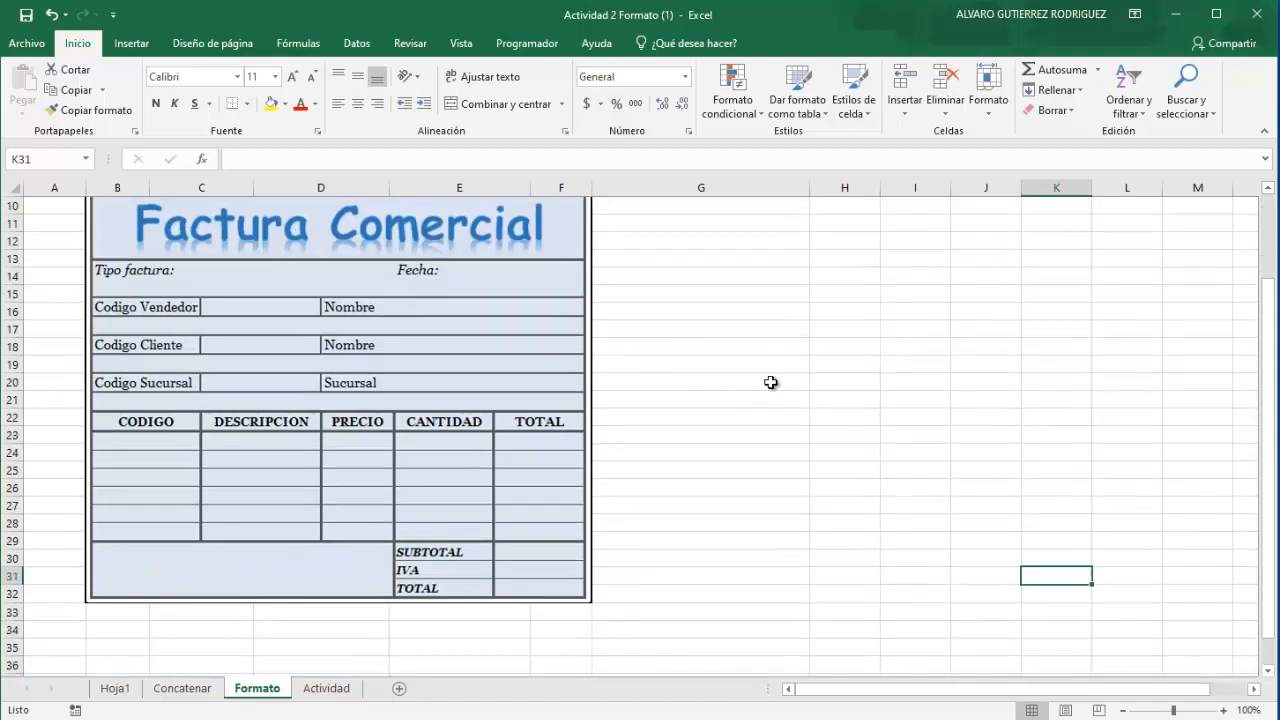
scroll(764, 373, "up", 1)
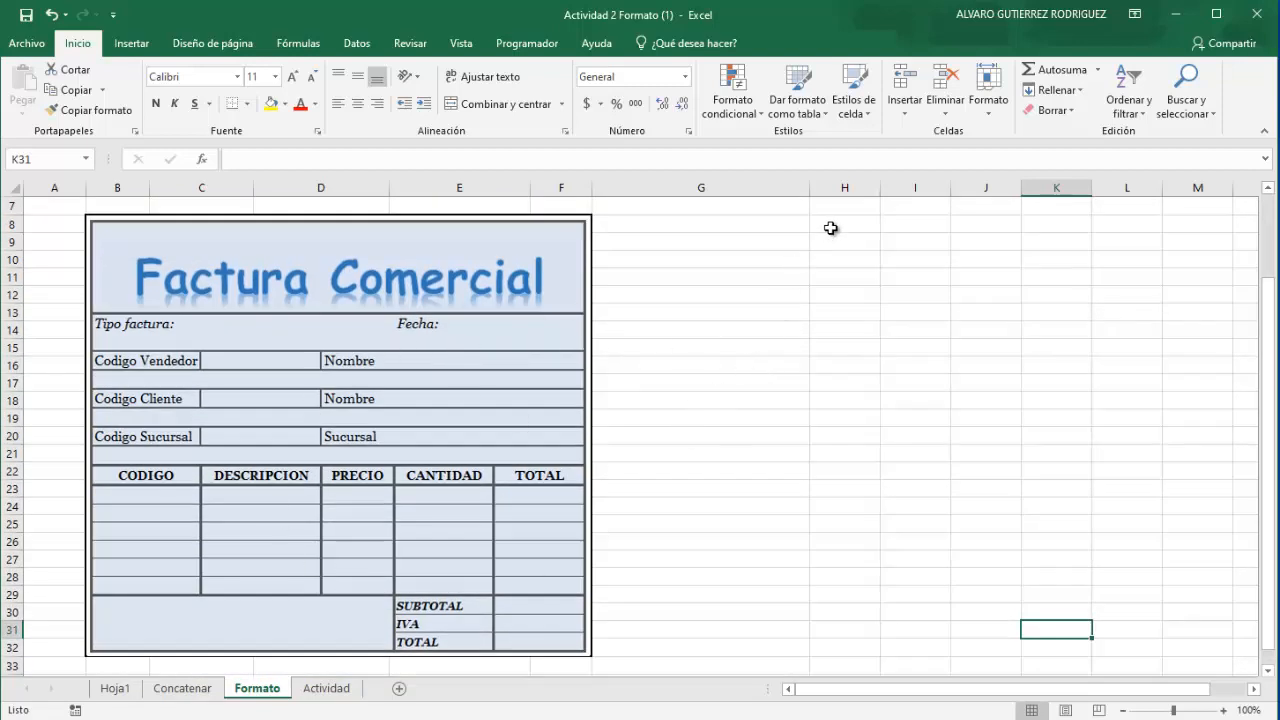
mouse_move(830, 228)
left_mouse_down()
mouse_move(1160, 326)
mouse_move(1223, 520)
mouse_move(1208, 648)
left_mouse_up()
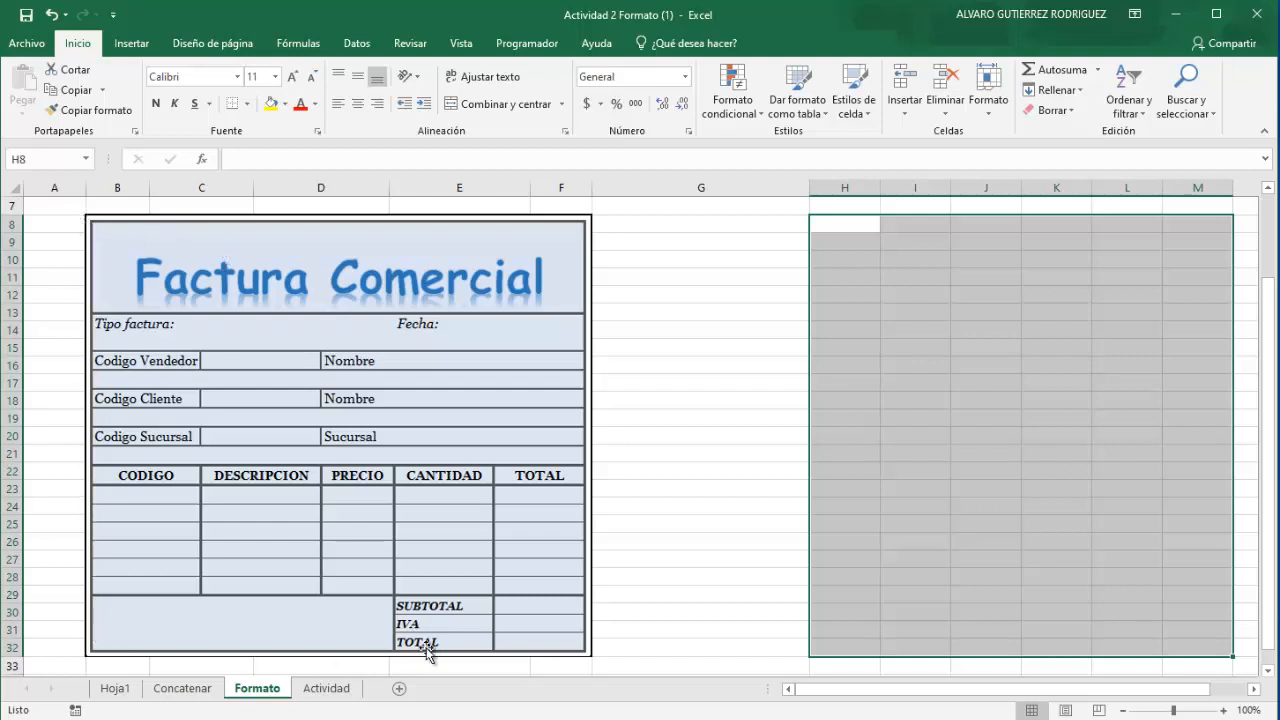
left_click(246, 104)
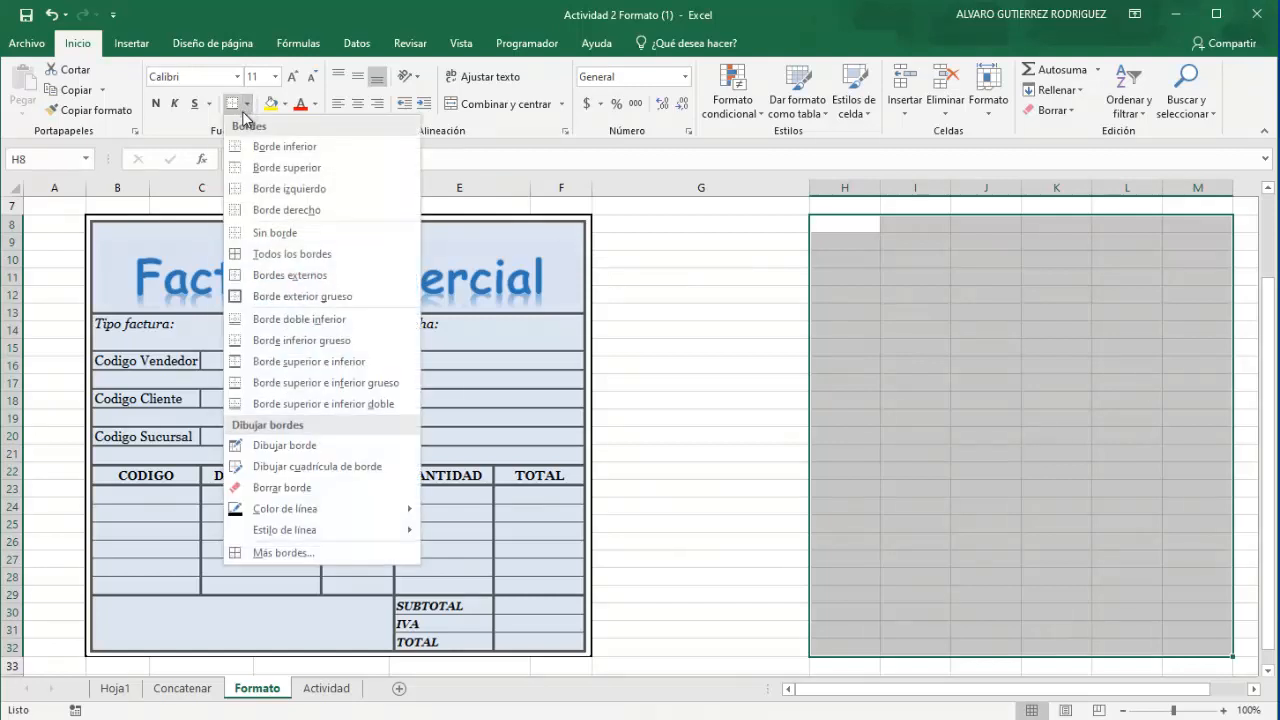
left_click(283, 306)
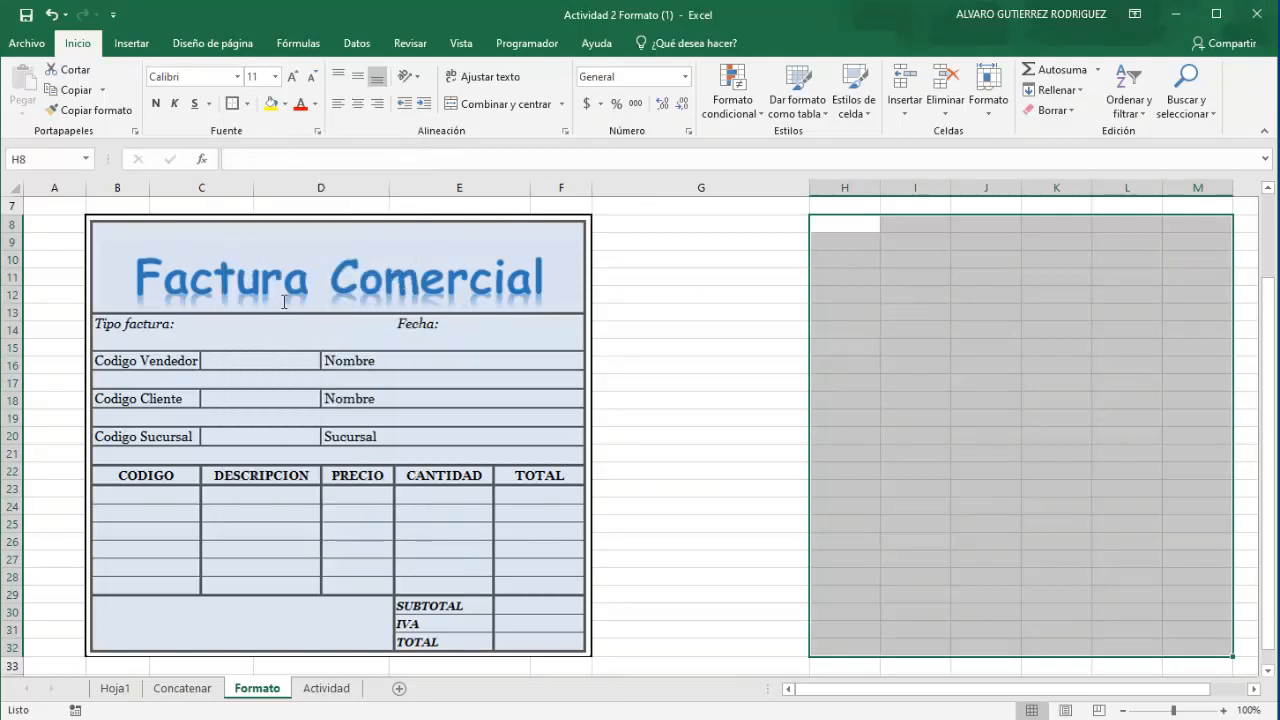
left_click(777, 489)
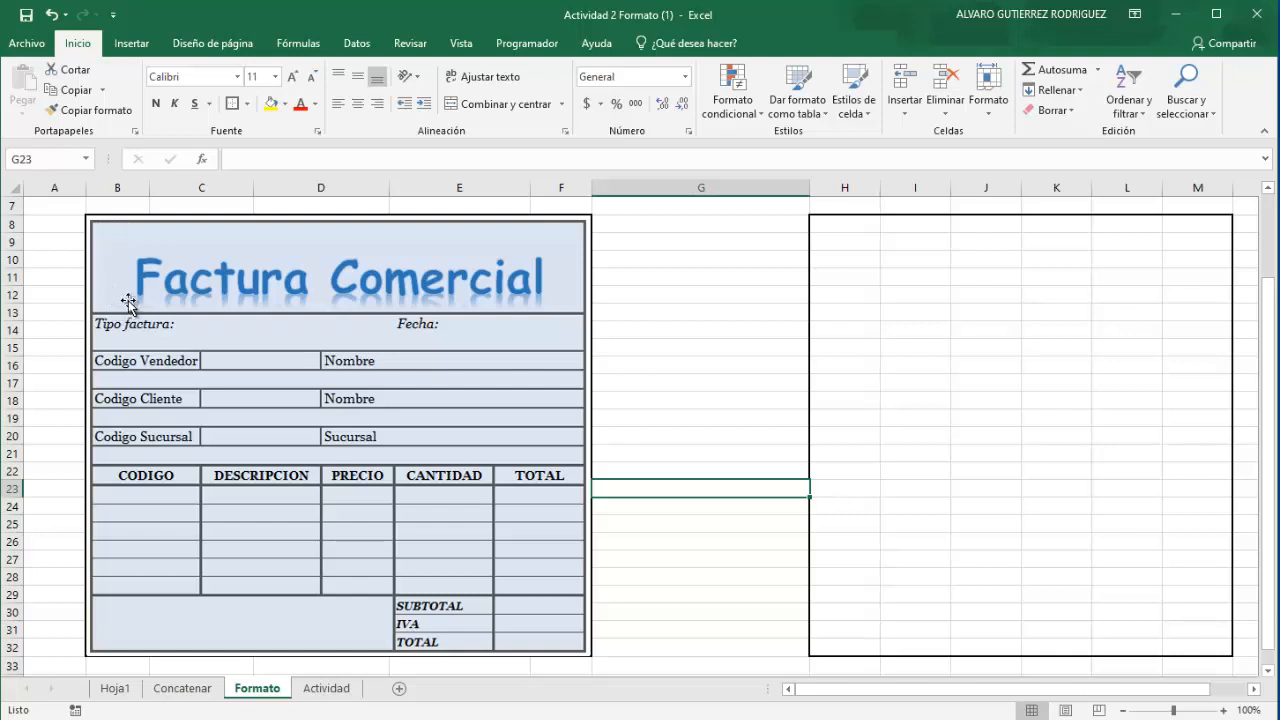
Merge and center H8:M12 as the invoice title area and apply a thick outside border to it
left_click_drag(835, 226, 1189, 305)
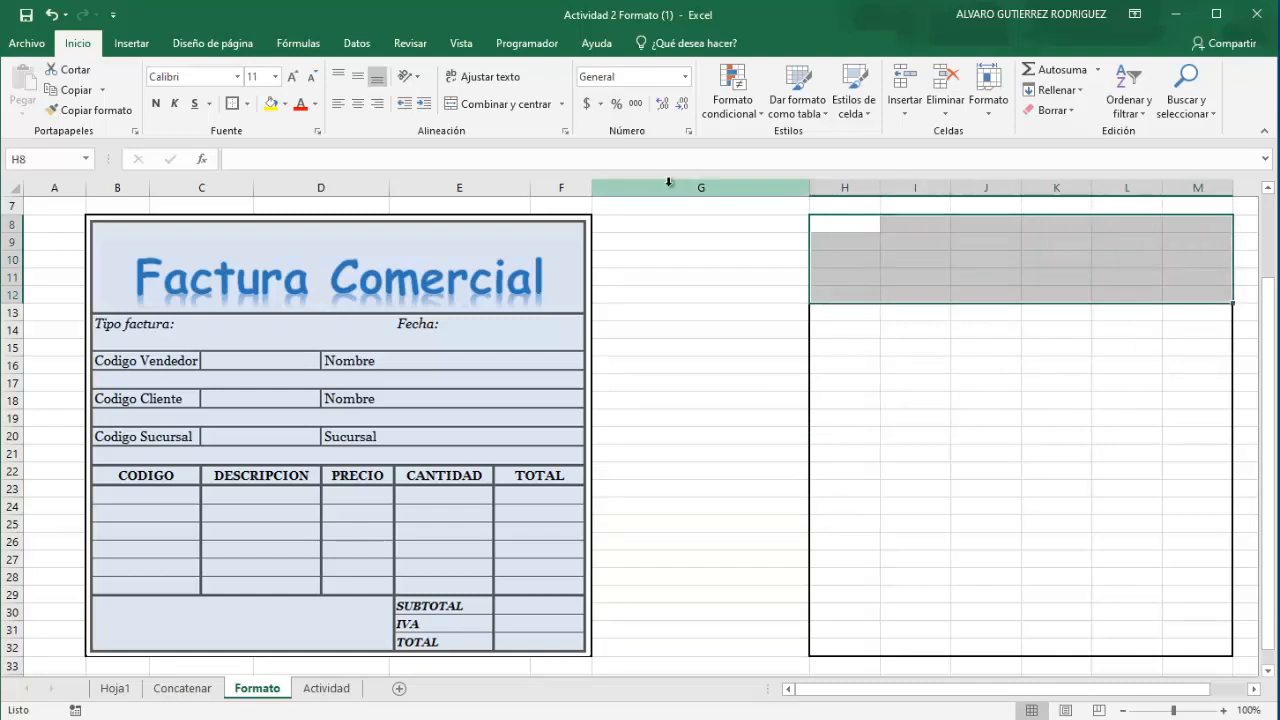
left_click(479, 110)
left_click(970, 357)
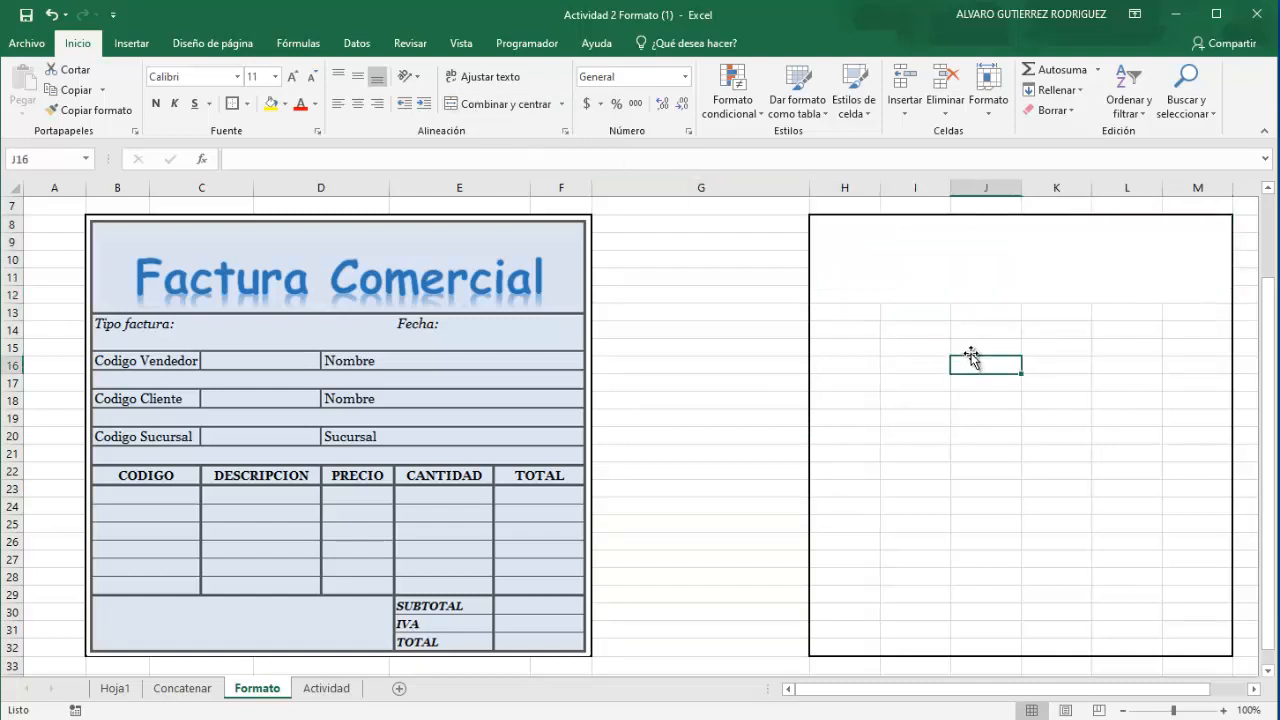
left_click(943, 264)
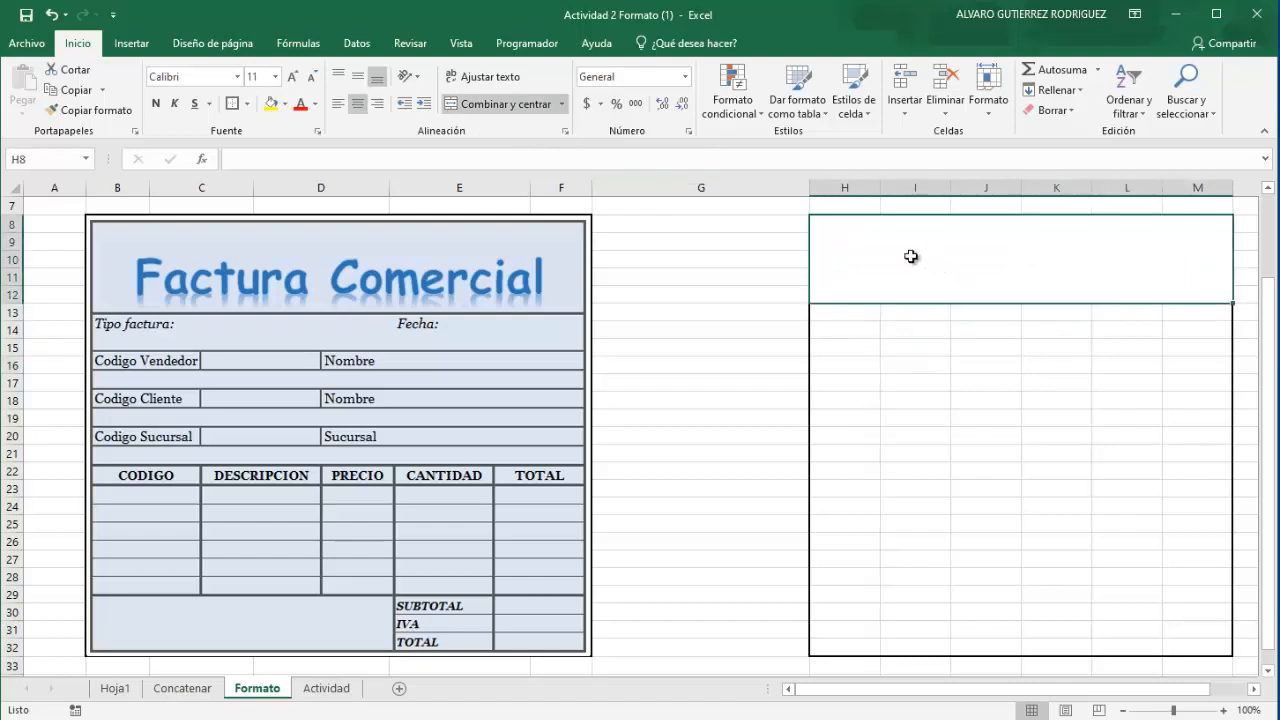
left_click(237, 106)
left_click(1086, 351)
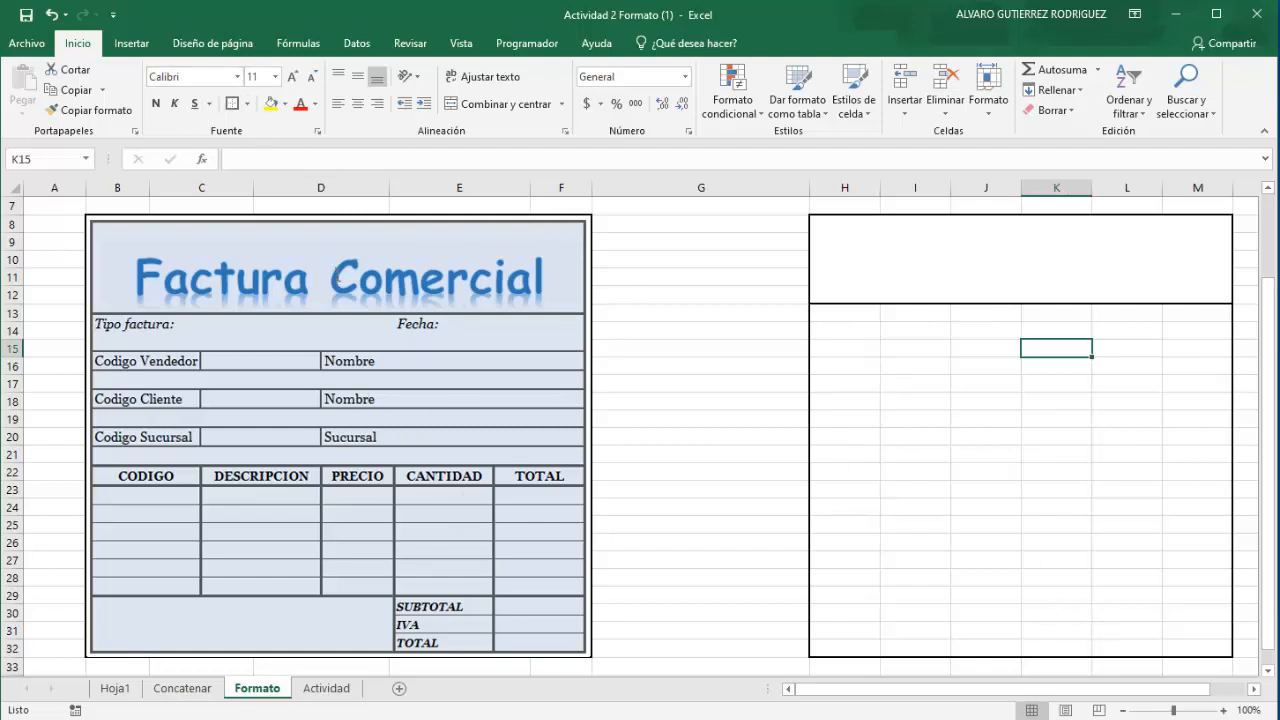
left_click(148, 46)
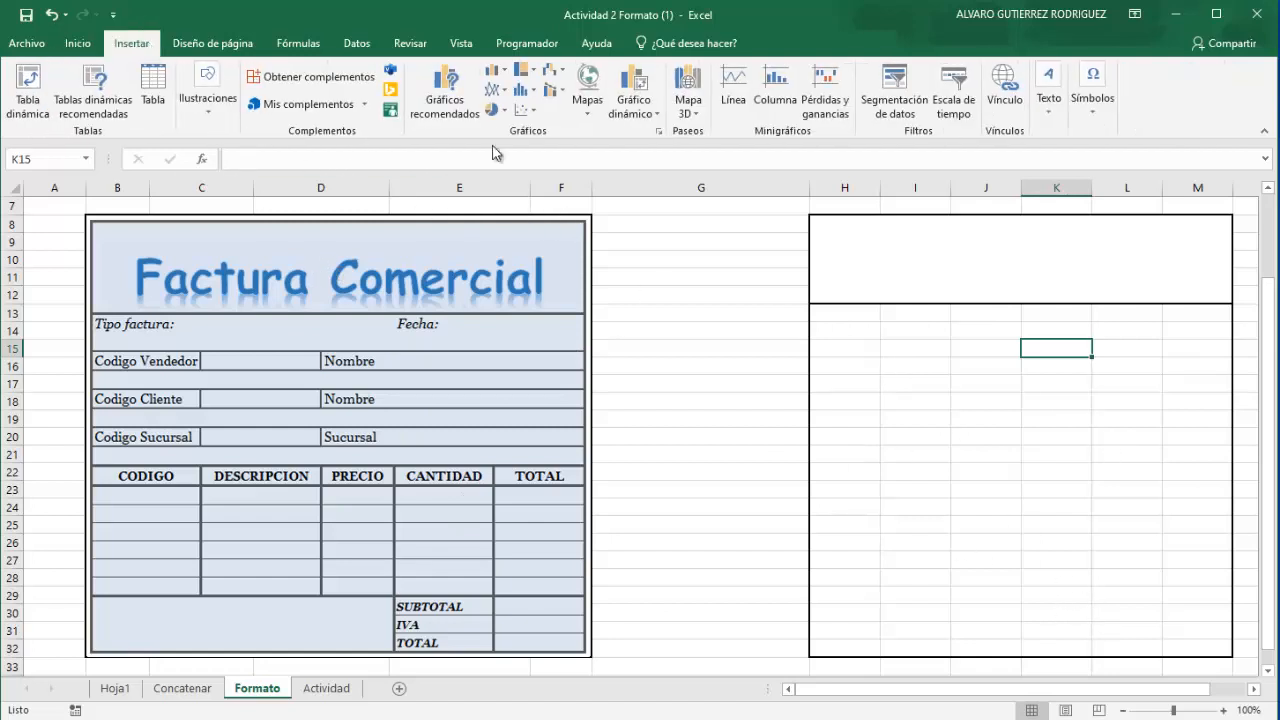
left_click(1048, 126)
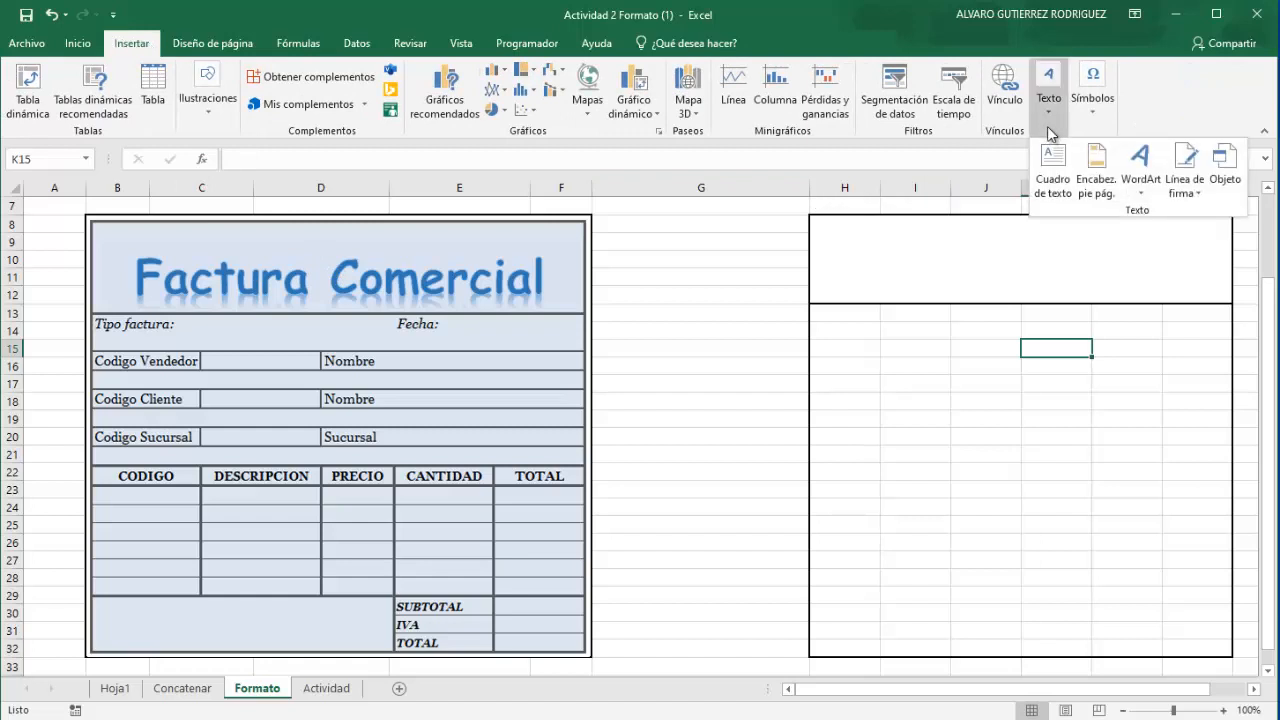
left_click(1143, 204)
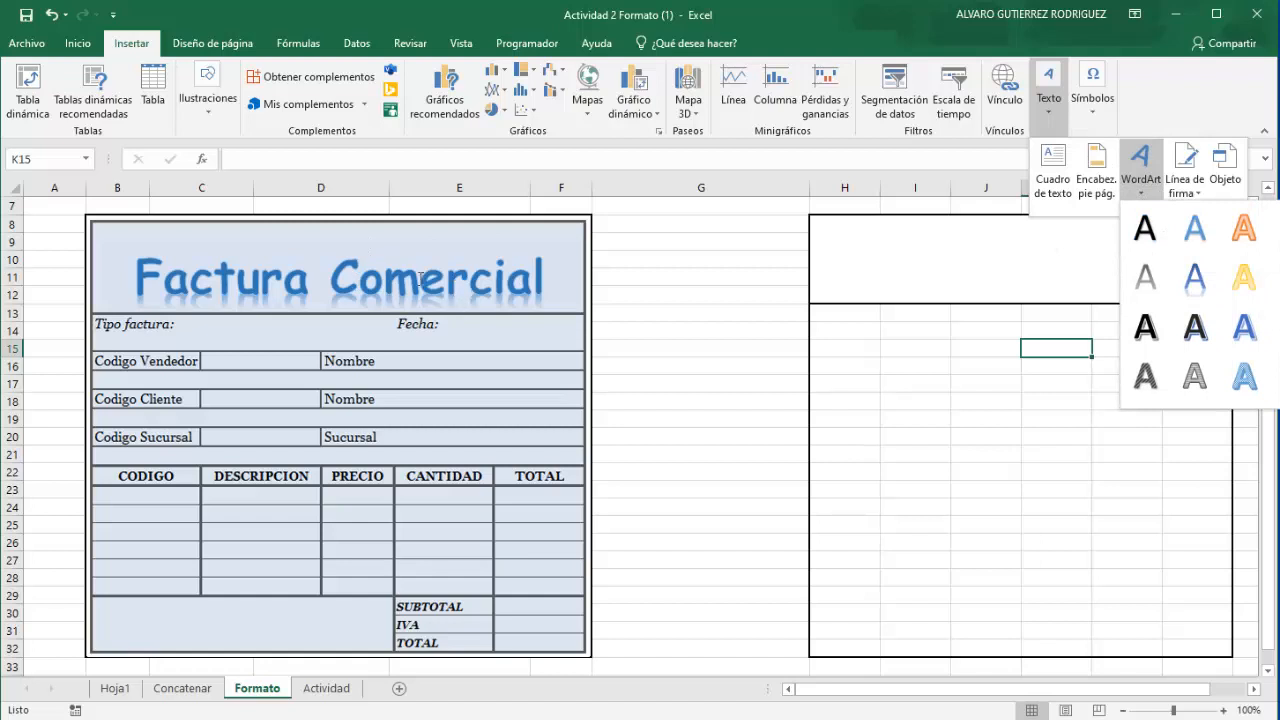
key("Escape")
key("Escape")
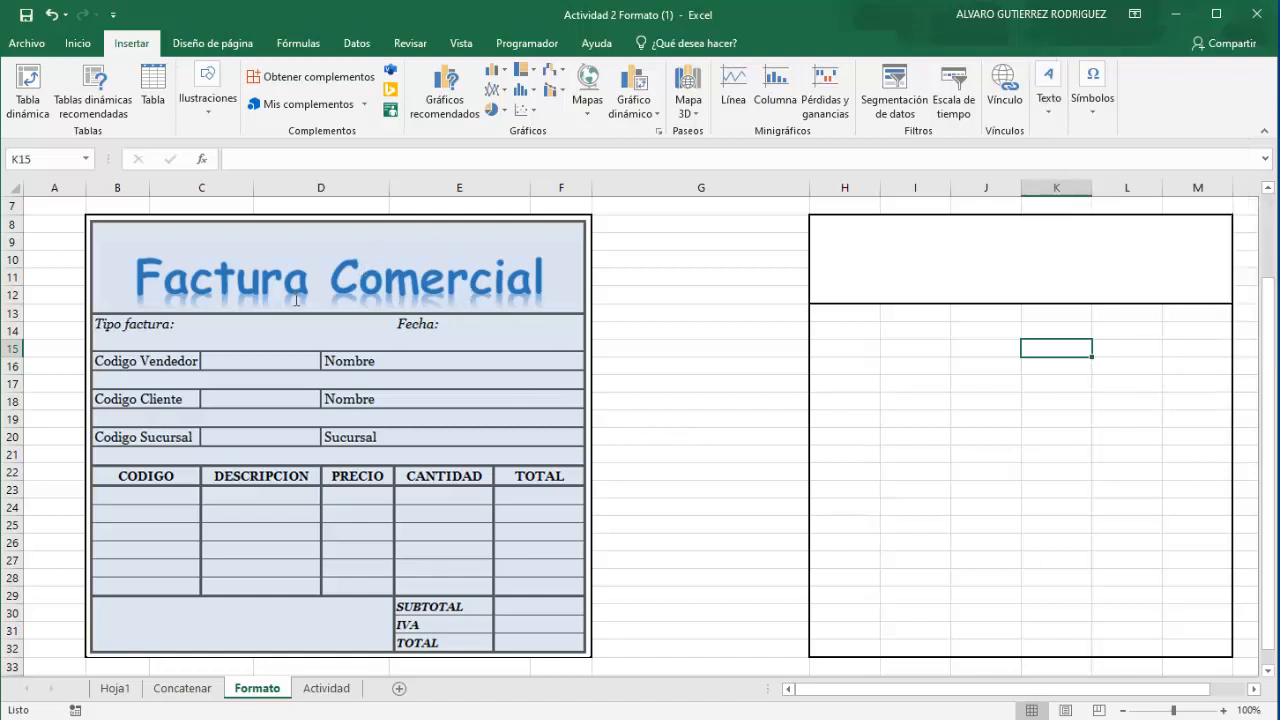
Review the design parameters on the Formato sheet and the instructions and member debt table on the Actividad sheet
scroll(526, 565, "up", 2)
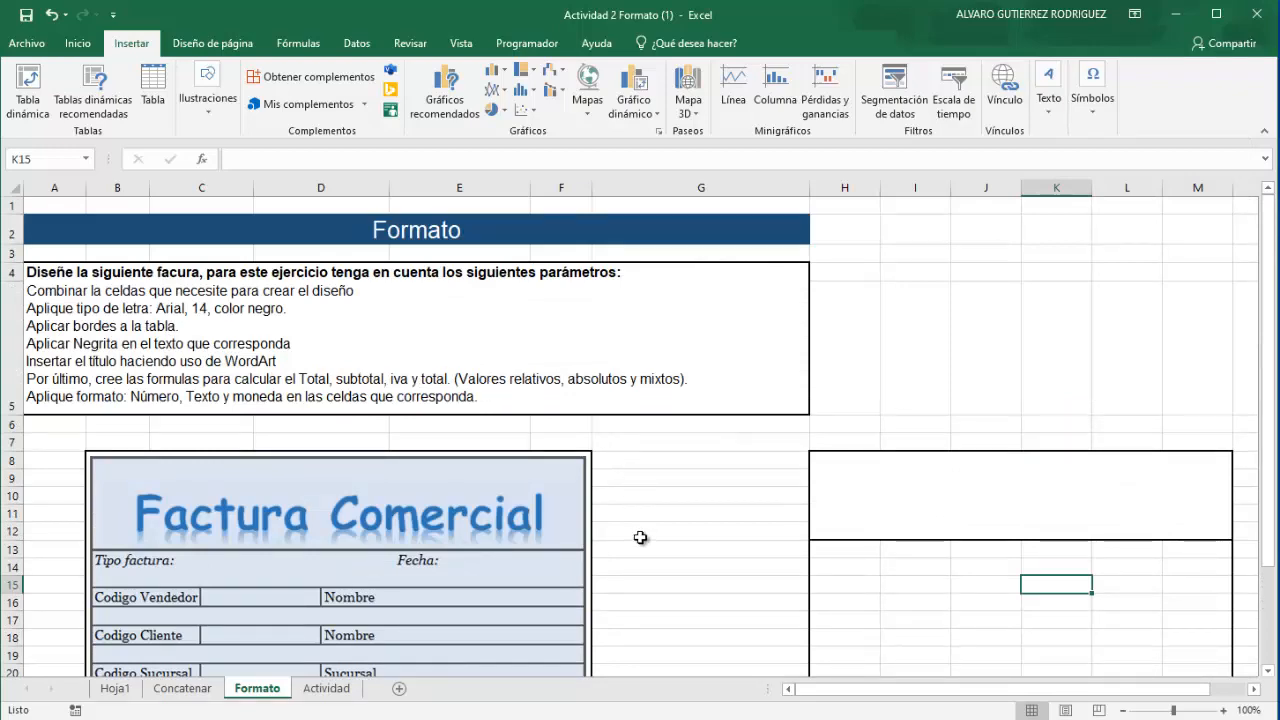
left_click(324, 689)
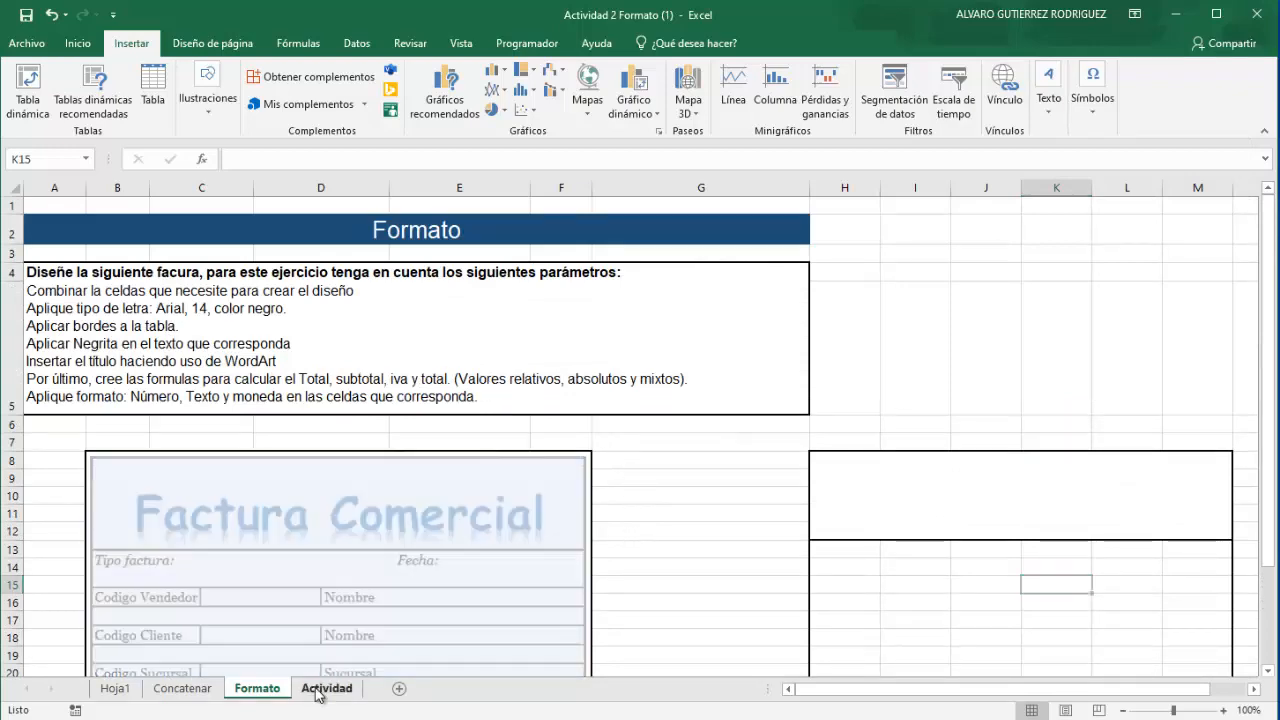
scroll(737, 429, "down", 4)
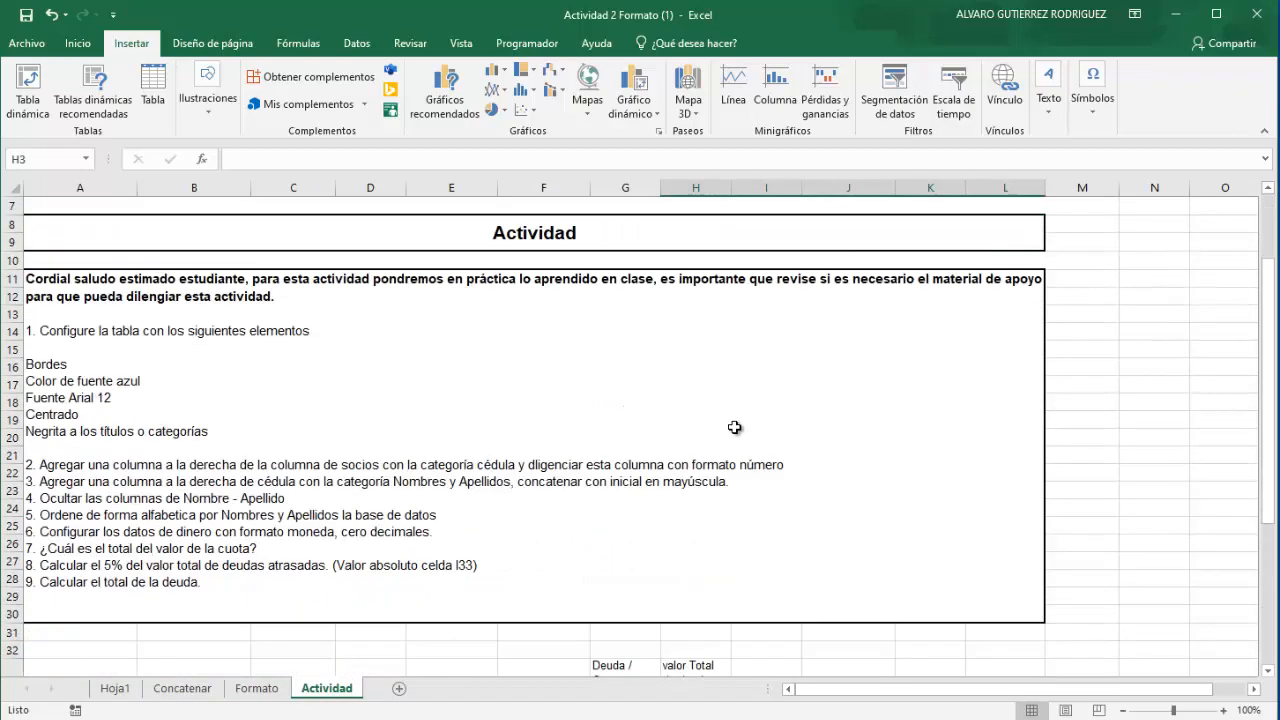
scroll(733, 426, "down", 2)
scroll(733, 426, "up", 3)
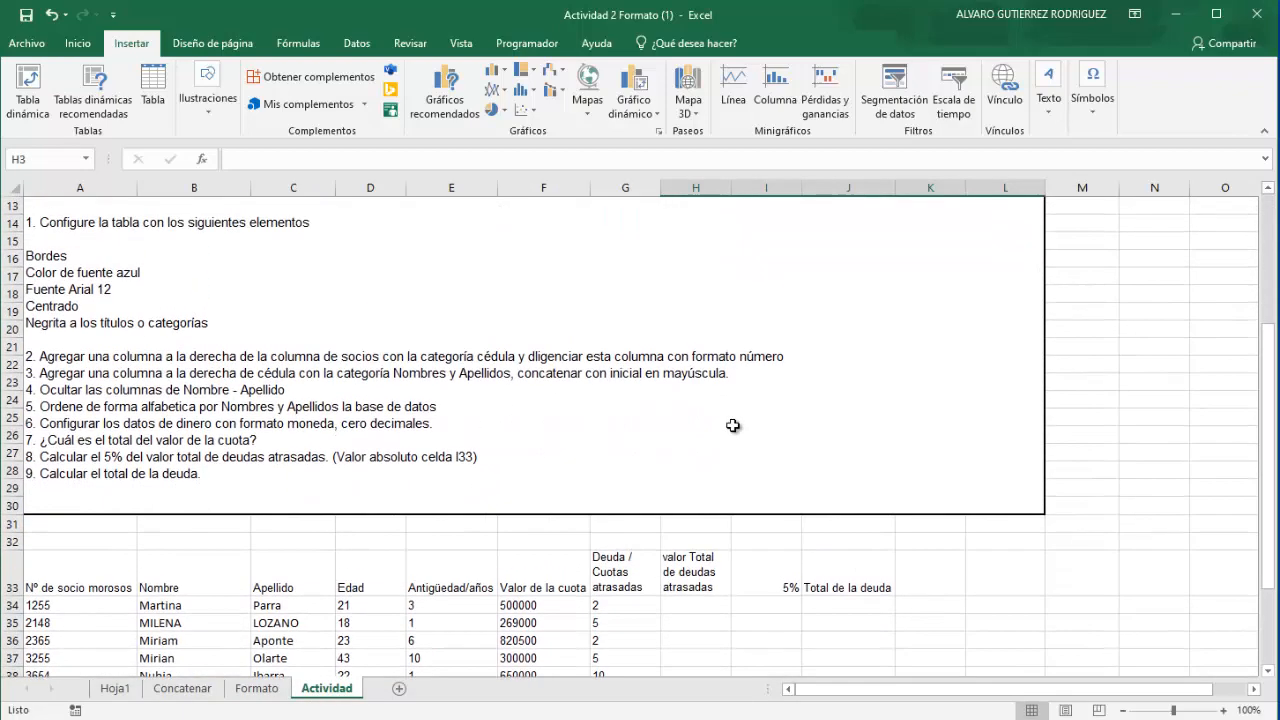
scroll(733, 426, "down", 7)
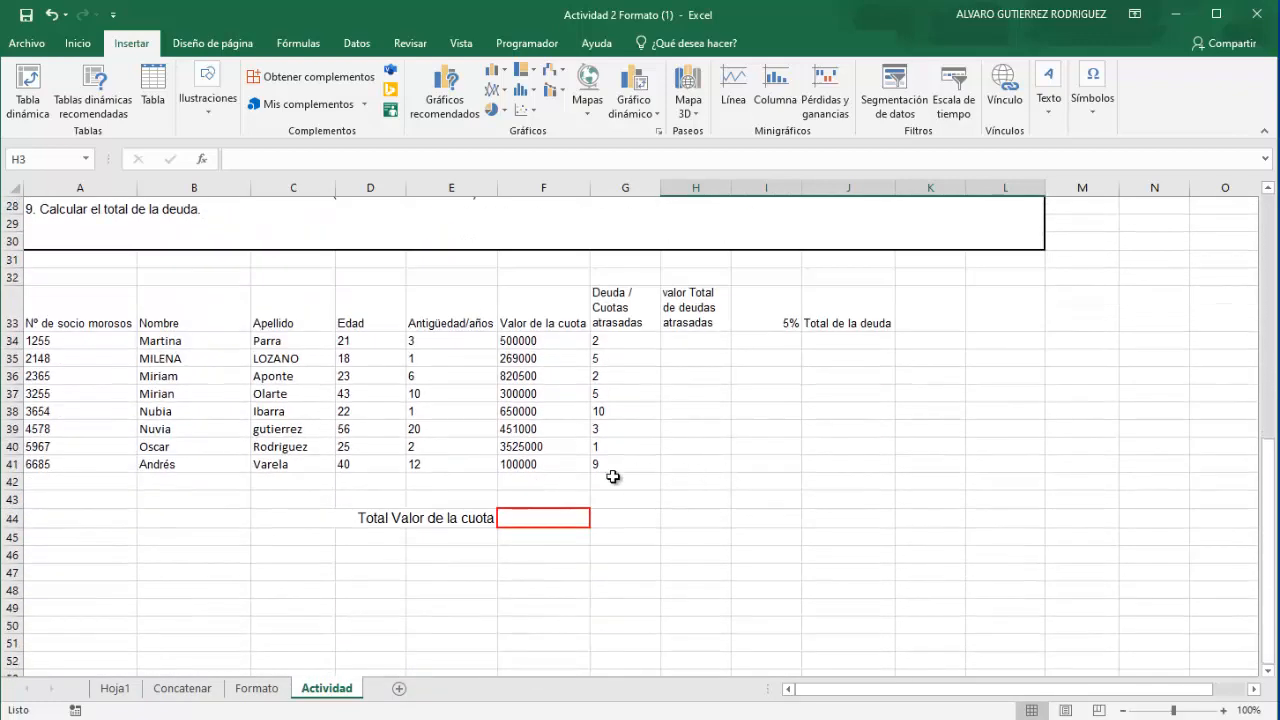
scroll(610, 476, "up", 1)
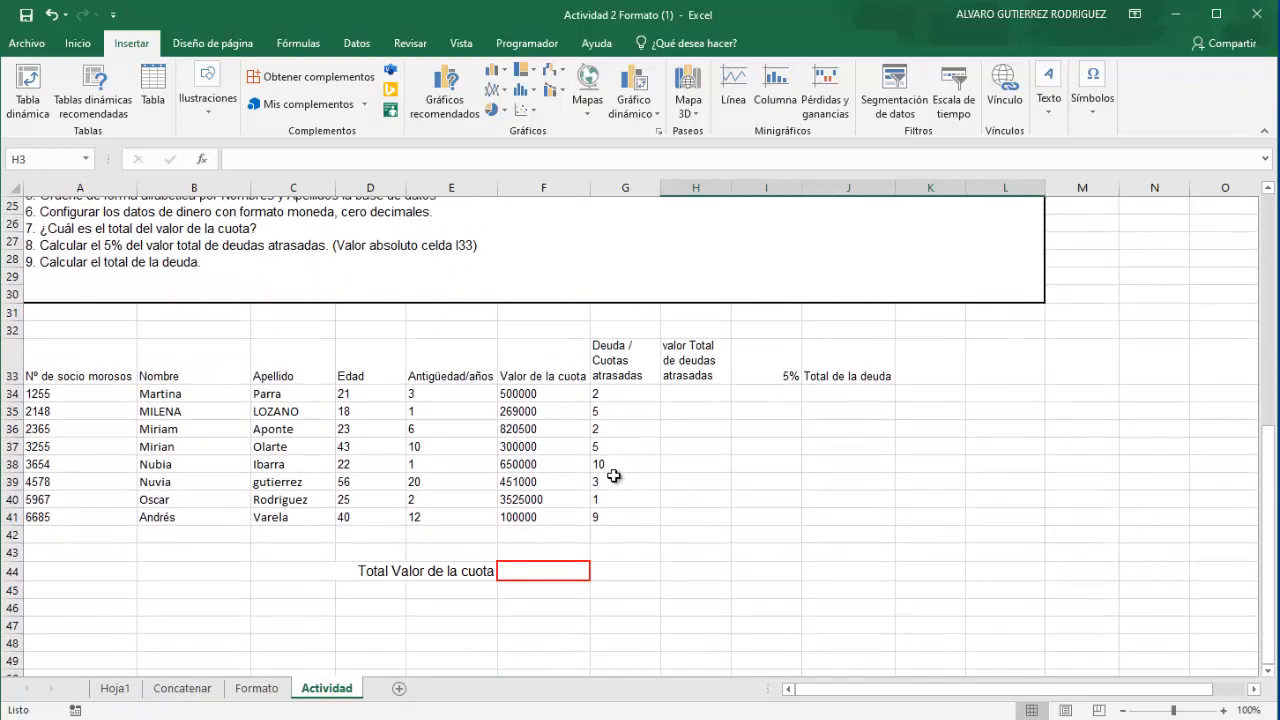
scroll(613, 476, "up", 7)
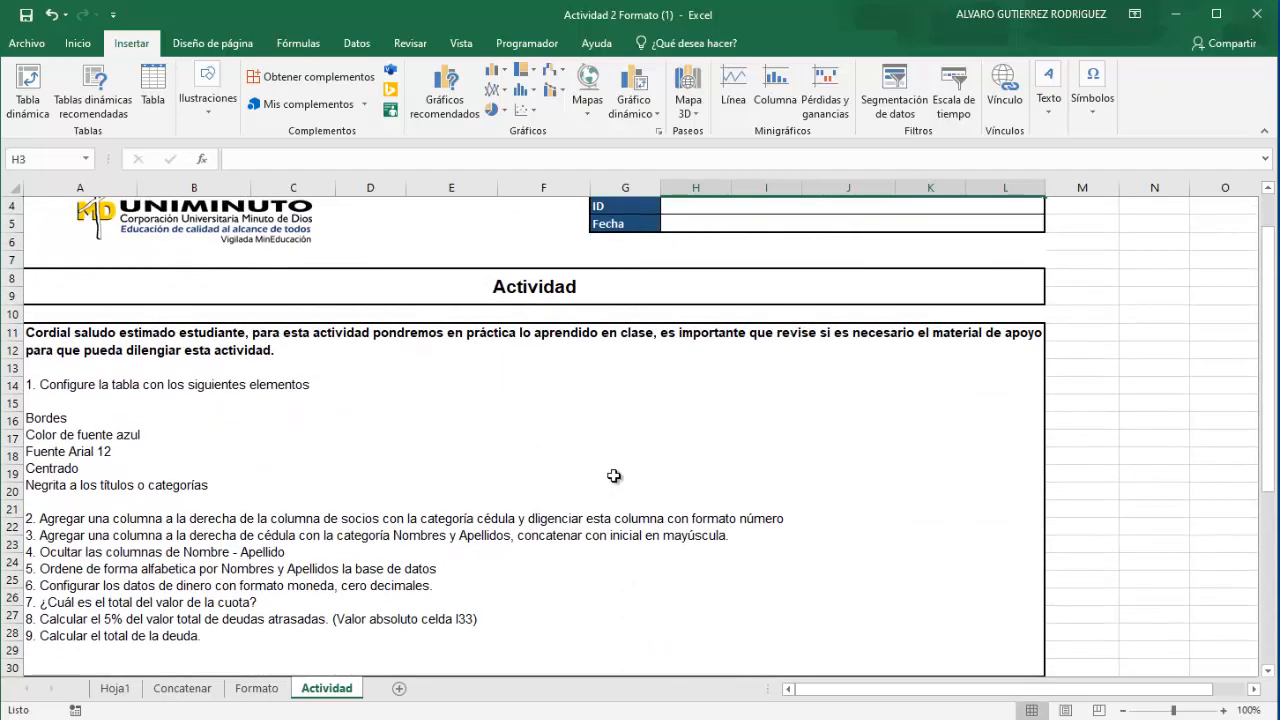
scroll(614, 476, "up", 1)
scroll(614, 476, "down", 6)
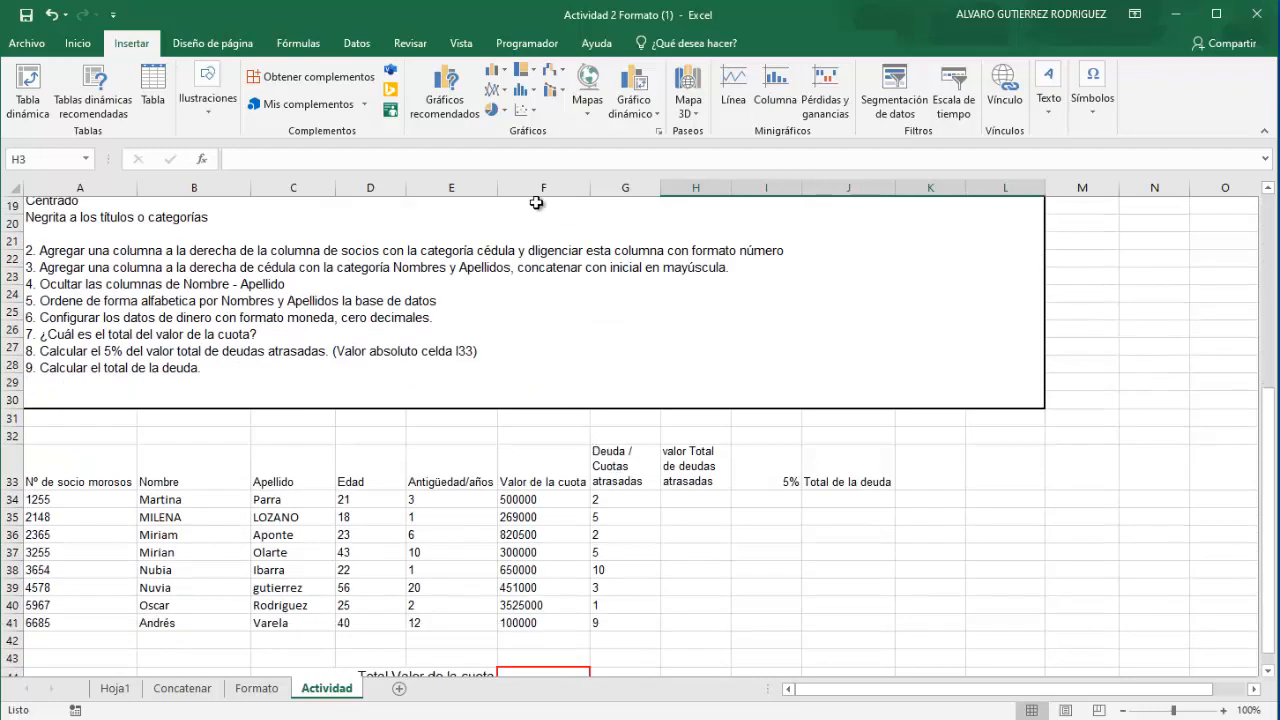
right_click(455, 188)
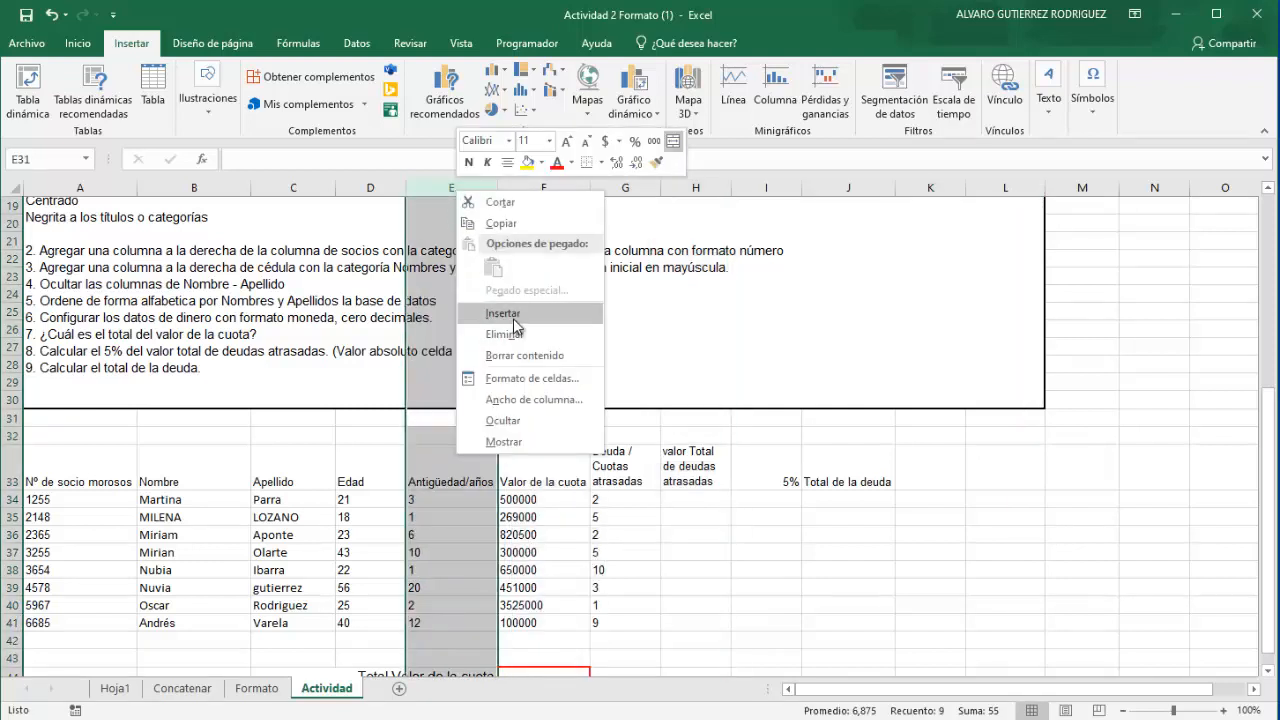
key("Escape")
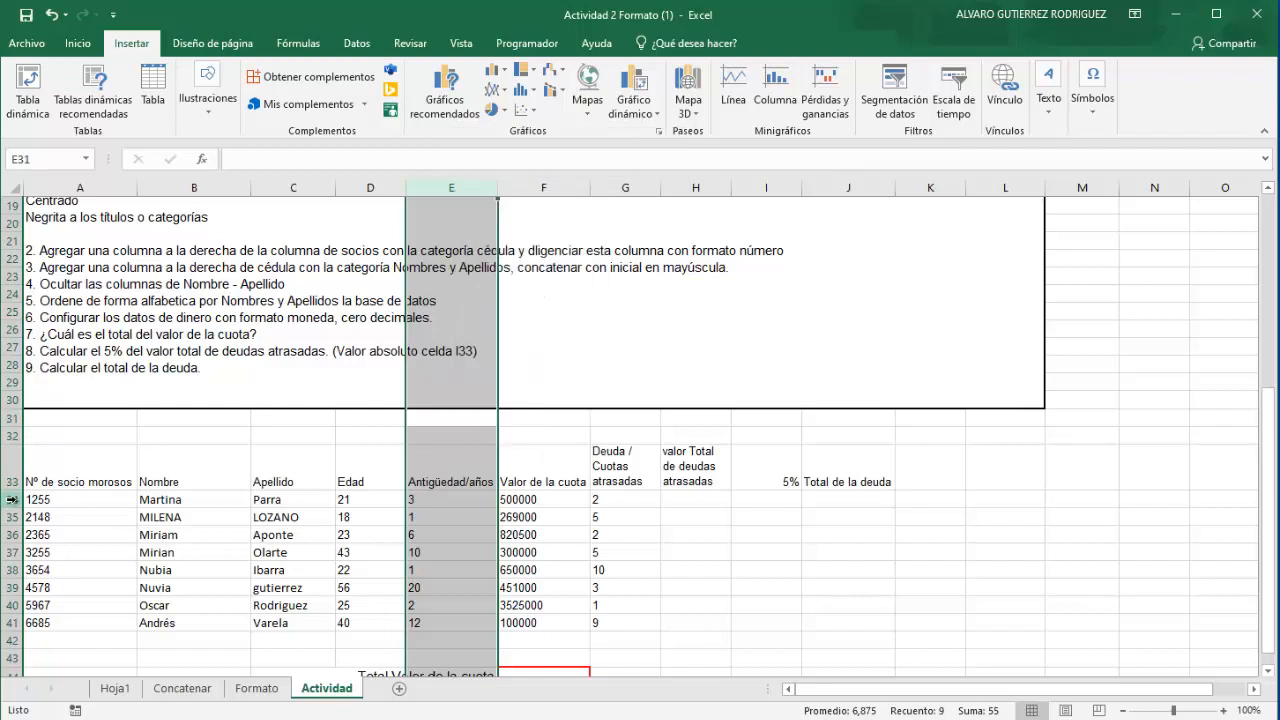
left_click(12, 499)
right_click(12, 500)
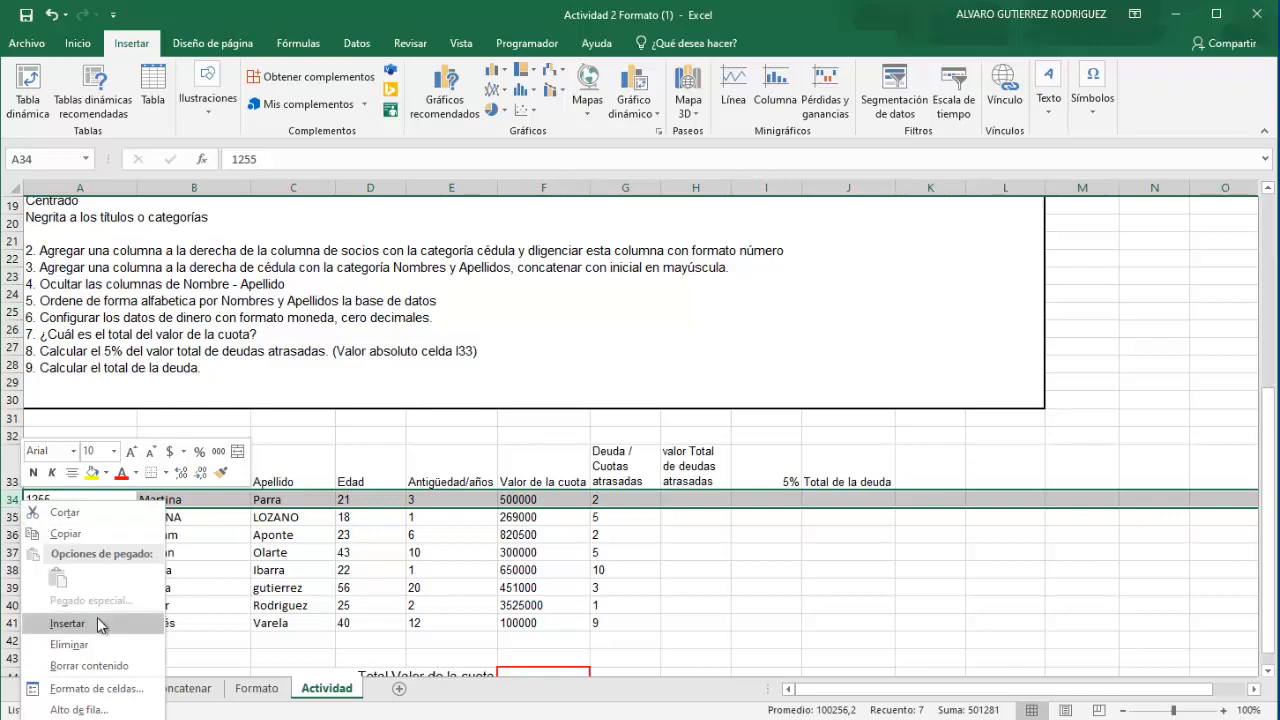
left_click(371, 517)
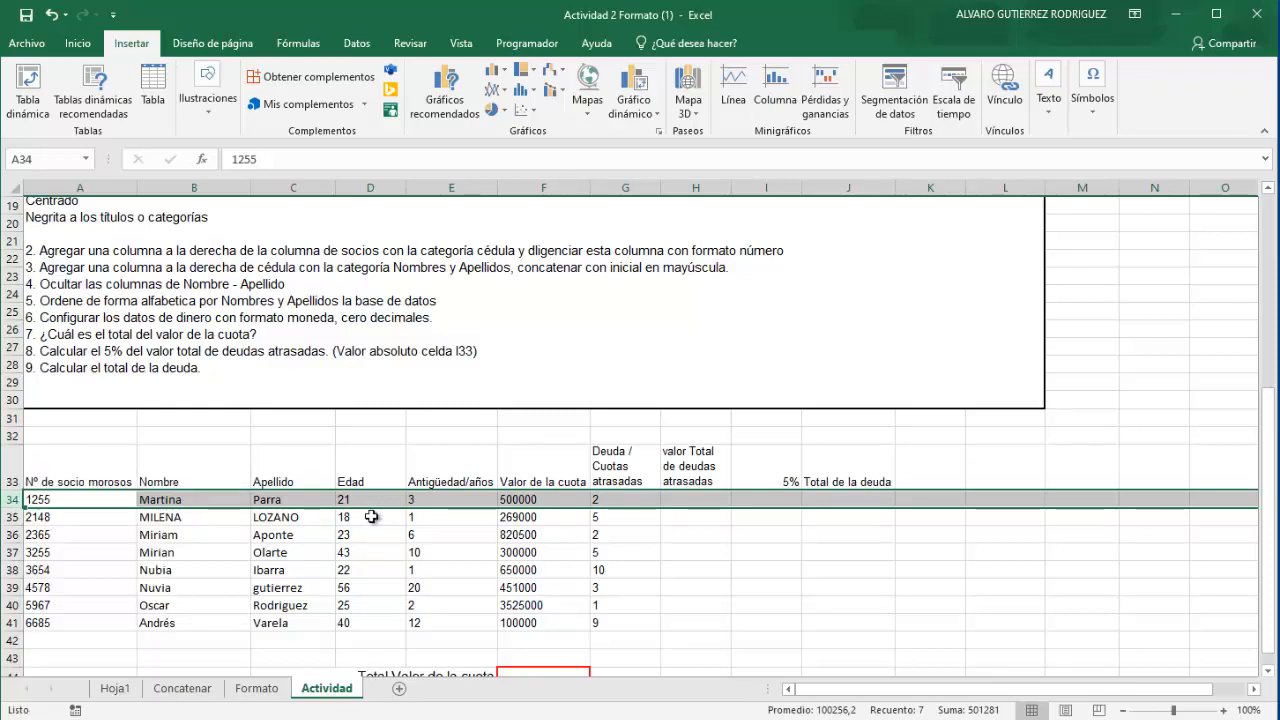
Go to the Hoja1 sheet and review its header fields and the general instructions for the workbook
scroll(371, 510, "up", 6)
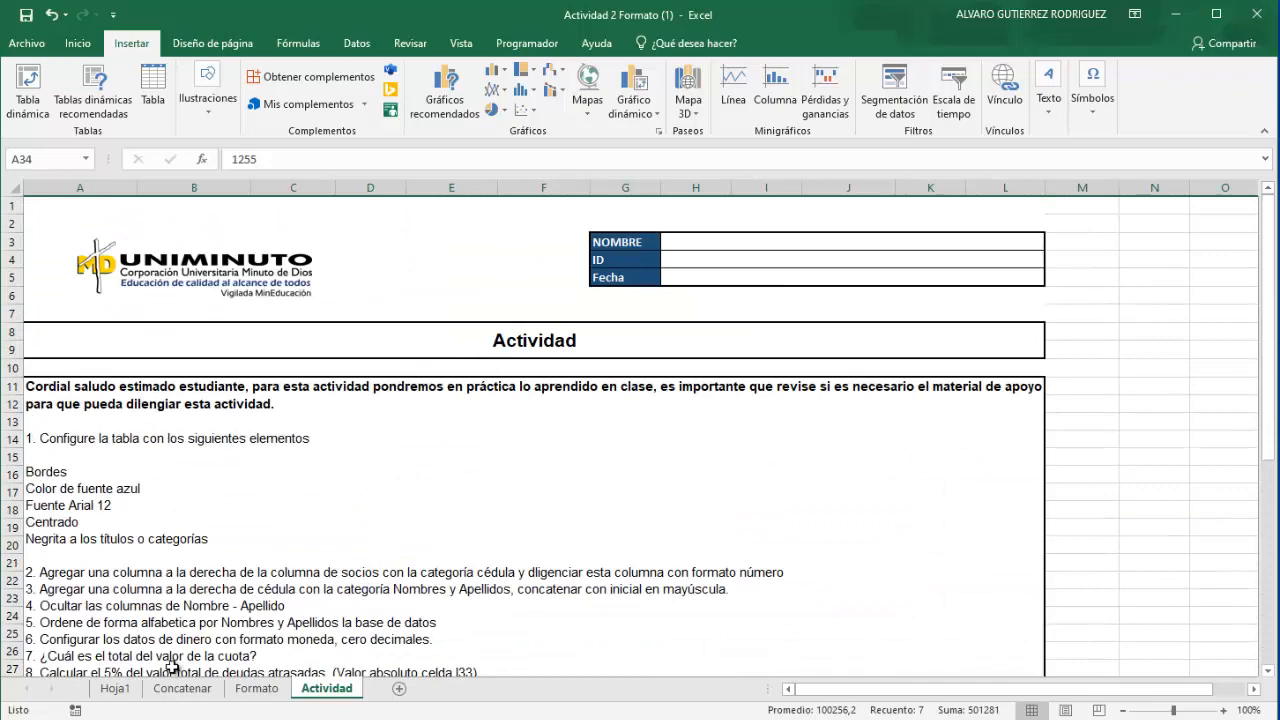
left_click(114, 688)
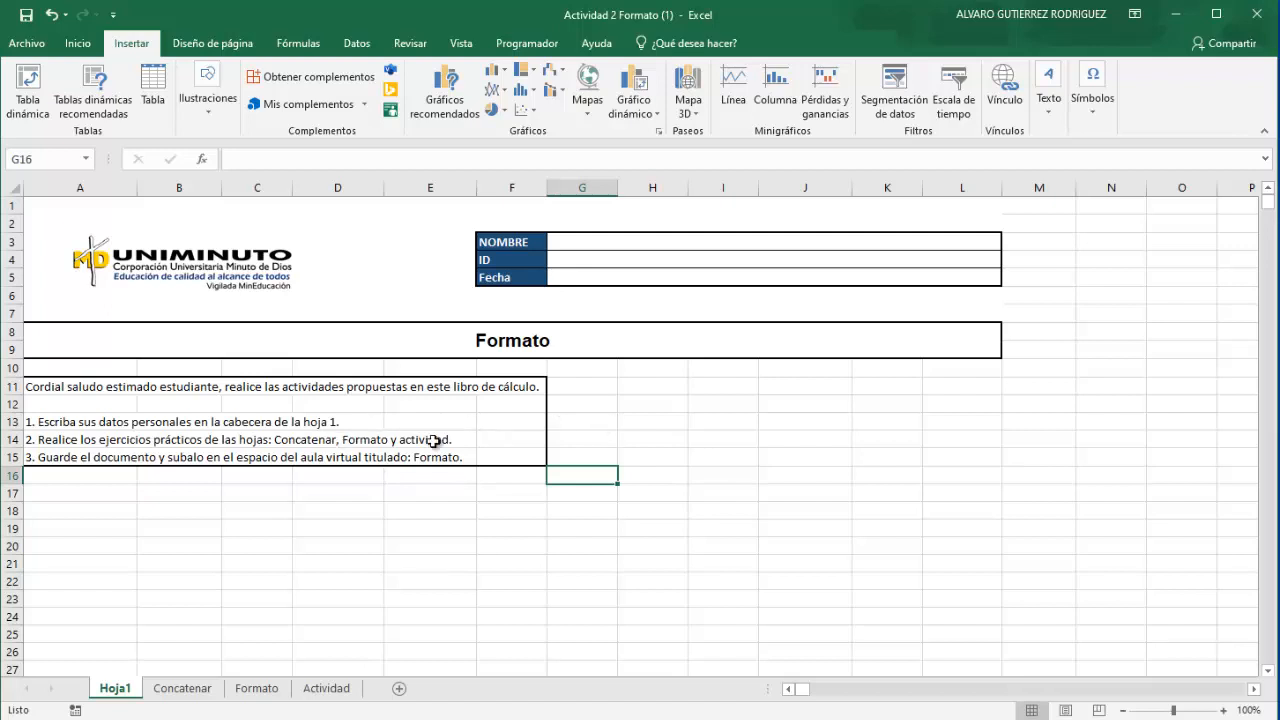
left_click(559, 541)
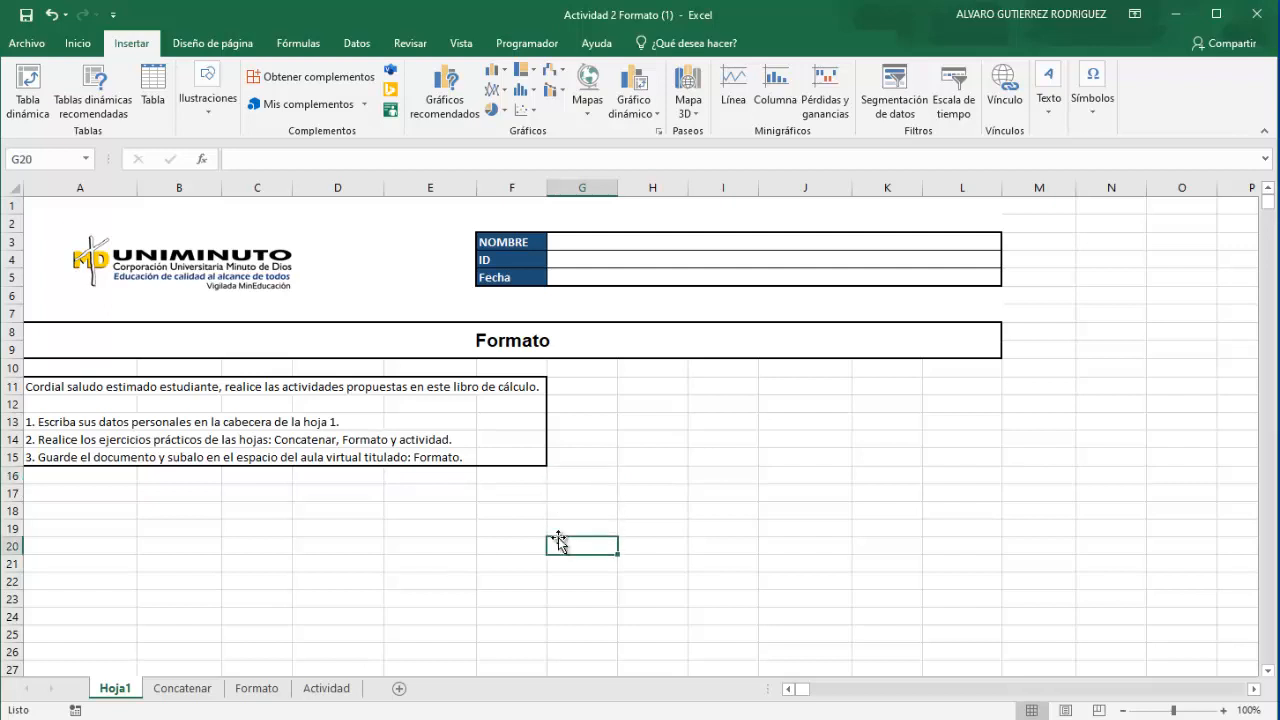